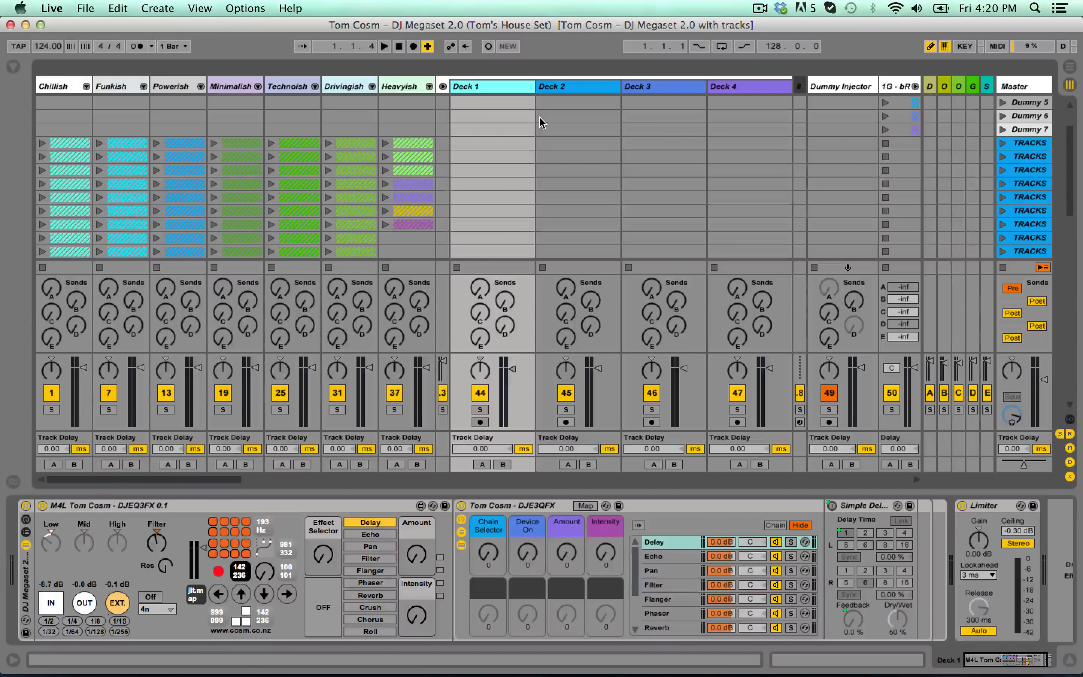
- Examine the Deck 1 to Deck 4 tracks by selecting them individually, ending on Deck 1
{"action": "scroll", "coordinate": [494, 125], "scroll_direction": "down", "scroll_amount": 3}
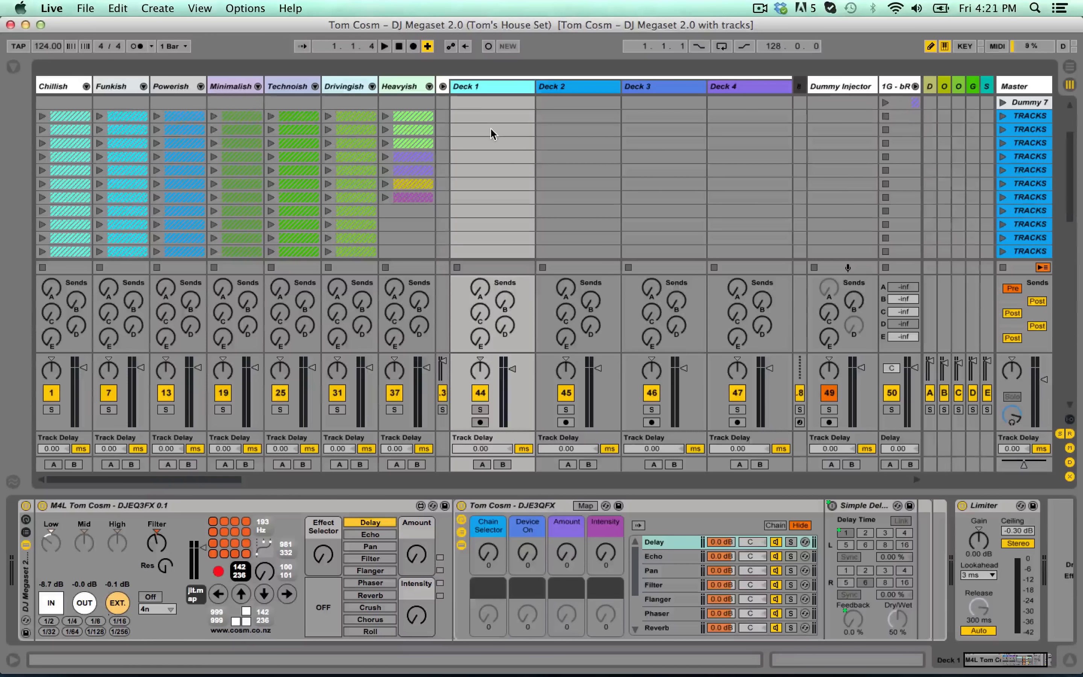
{"action": "left_click", "coordinate": [542, 94]}
{"action": "left_click", "coordinate": [498, 89]}
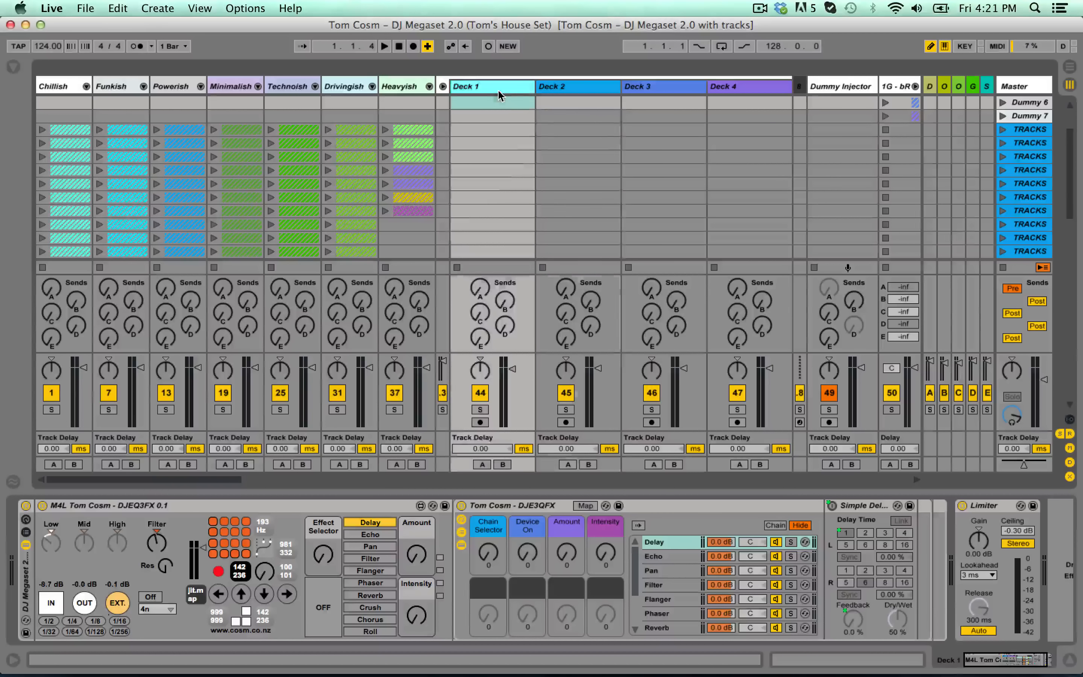
{"action": "left_click", "coordinate": [546, 89]}
{"action": "left_click", "coordinate": [652, 85]}
{"action": "left_click", "coordinate": [717, 85]}
{"action": "left_click", "coordinate": [644, 82]}
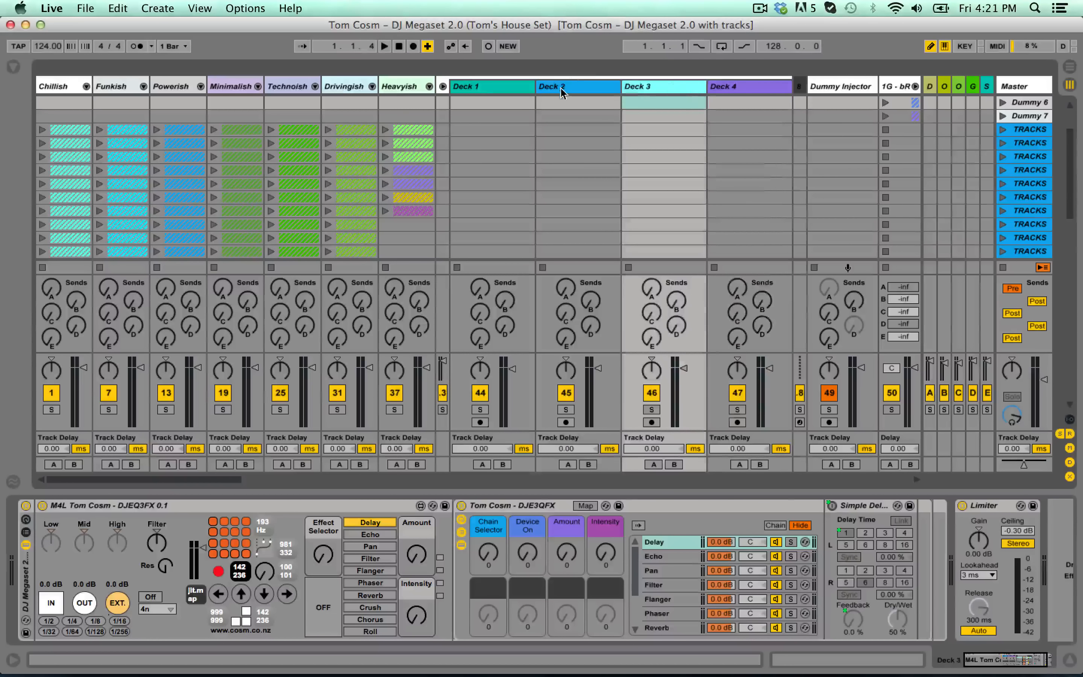
{"action": "left_click", "coordinate": [559, 87]}
{"action": "left_click", "coordinate": [496, 87]}
{"action": "left_click", "coordinate": [565, 91]}
{"action": "left_click", "coordinate": [647, 94]}
{"action": "left_click", "coordinate": [492, 108]}
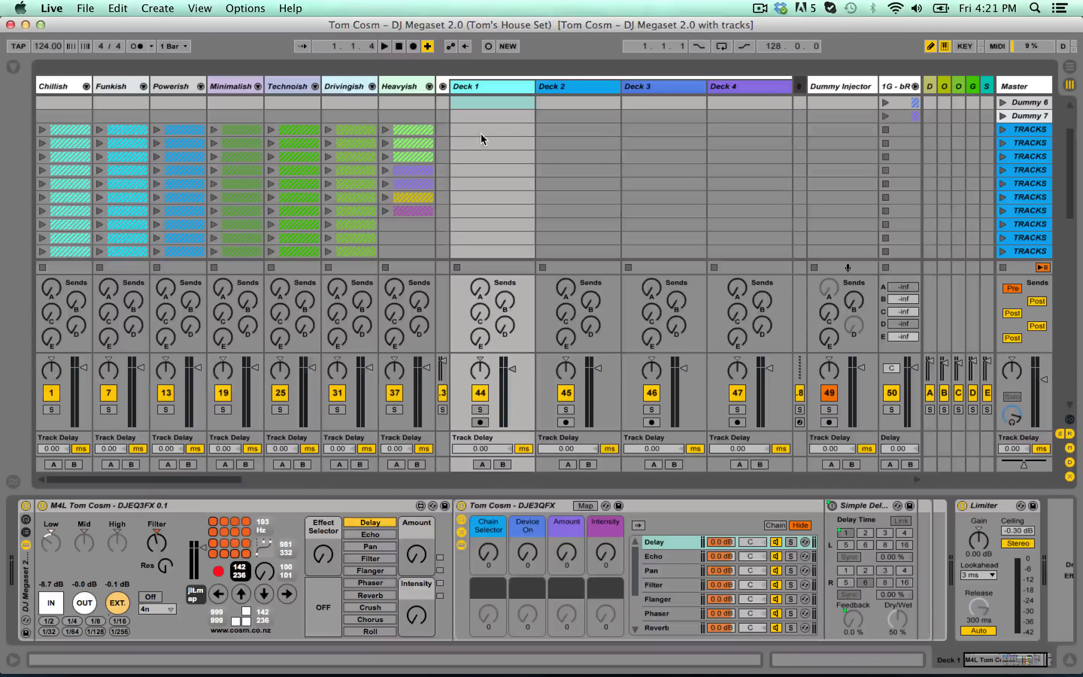
- Select Deck 1's empty slot in the second TRACKS scene and look over the trigger and dummy effect tracks beyond the decks
{"action": "left_click", "coordinate": [459, 131]}
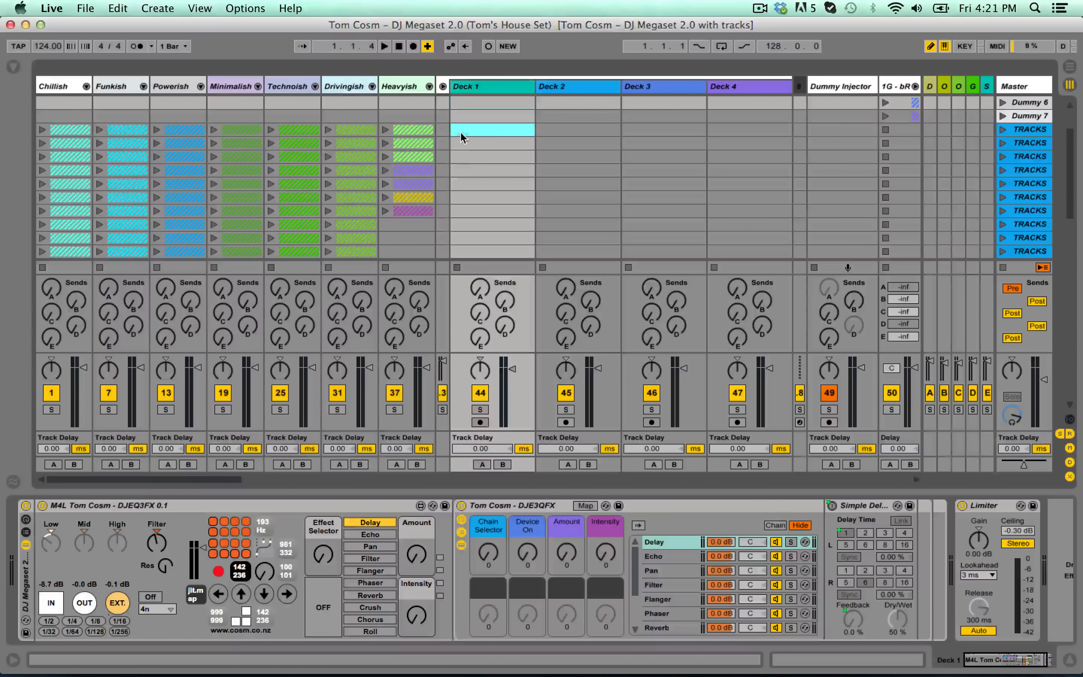
{"action": "left_click", "coordinate": [475, 143]}
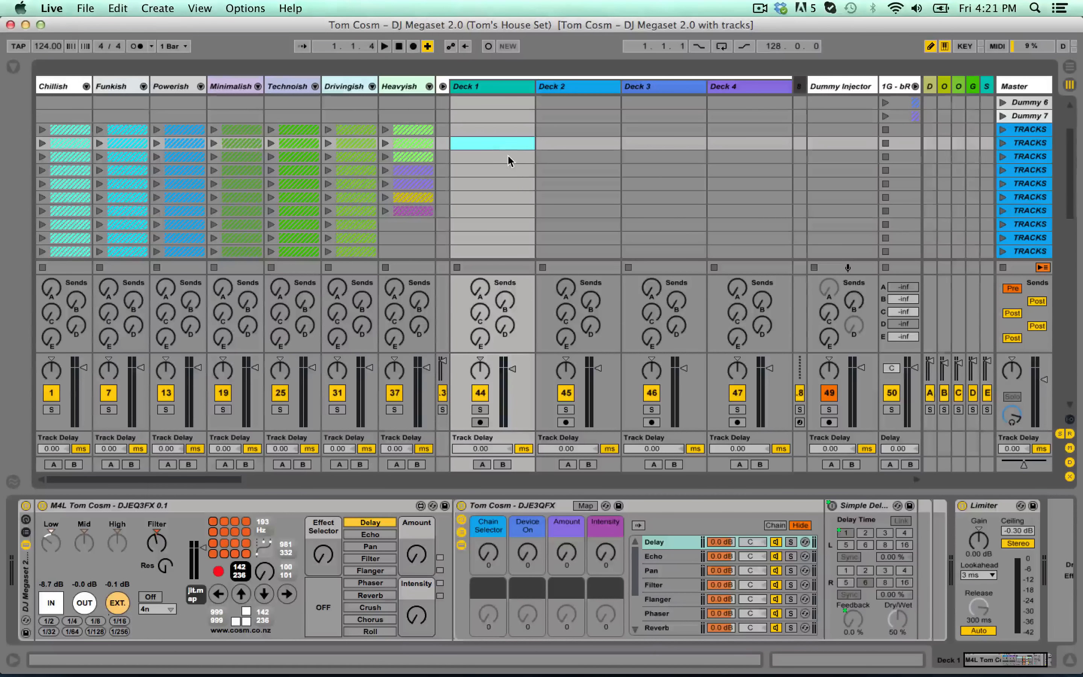
{"action": "scroll", "coordinate": [507, 157], "scroll_direction": "right", "scroll_amount": 10}
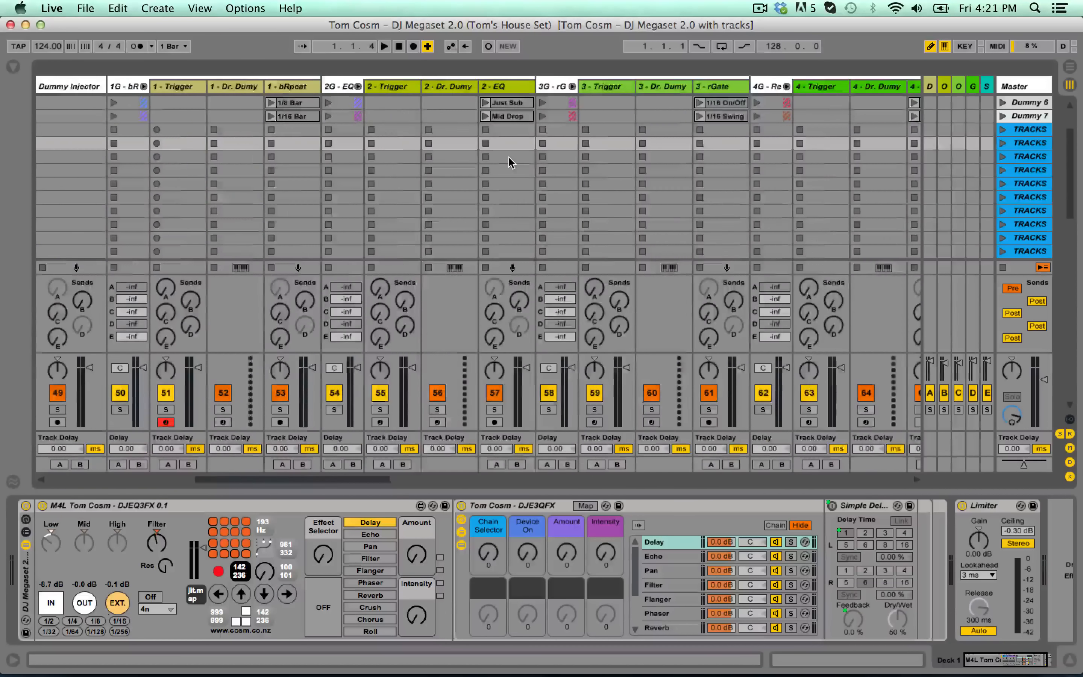
{"action": "scroll", "coordinate": [510, 161], "scroll_direction": "left", "scroll_amount": 15}
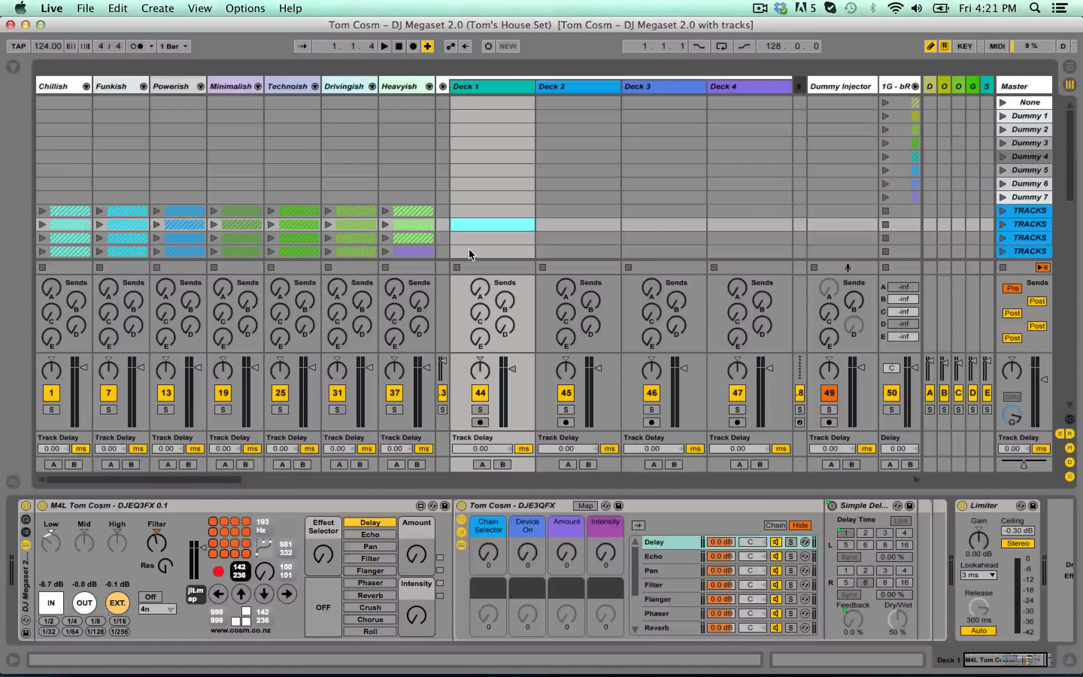
- Inspect the Chillish and Funkish groups and select the full range of genre groups through Heavyish, finishing with only Chillish selected
{"action": "left_click", "coordinate": [82, 94]}
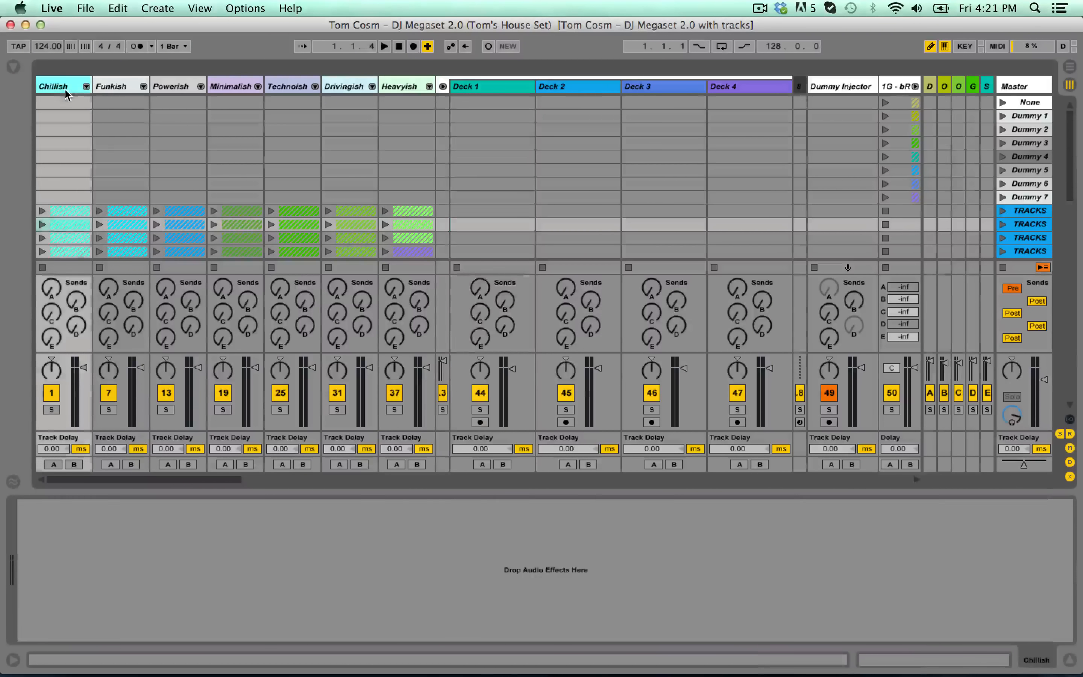
{"action": "left_click", "coordinate": [104, 96]}
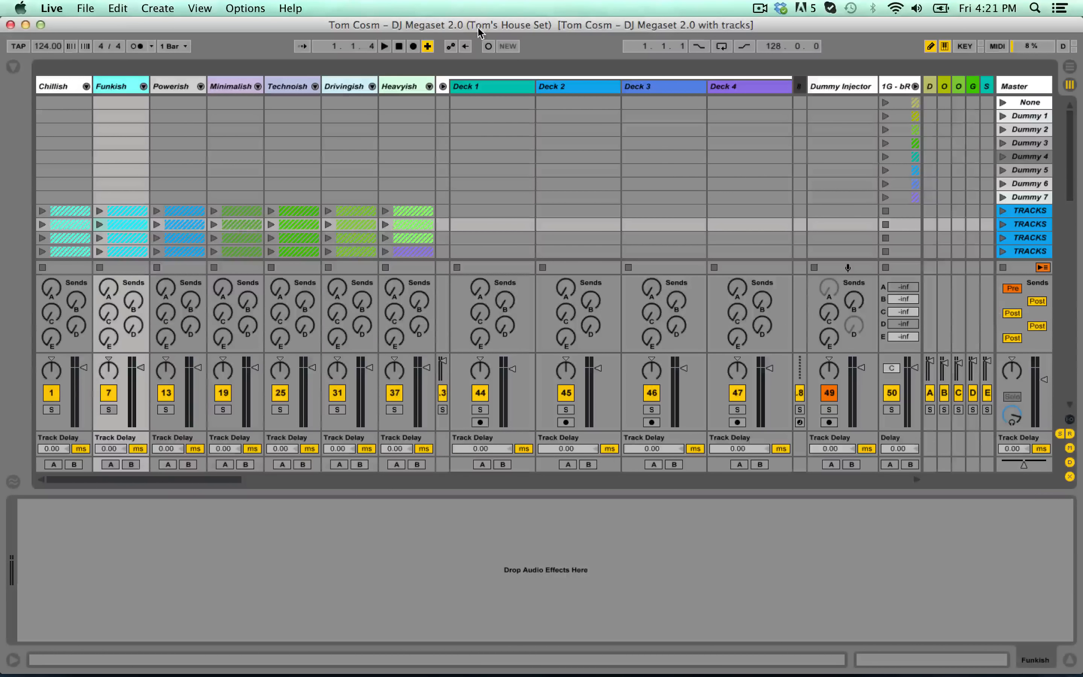
{"action": "left_click", "coordinate": [66, 109]}
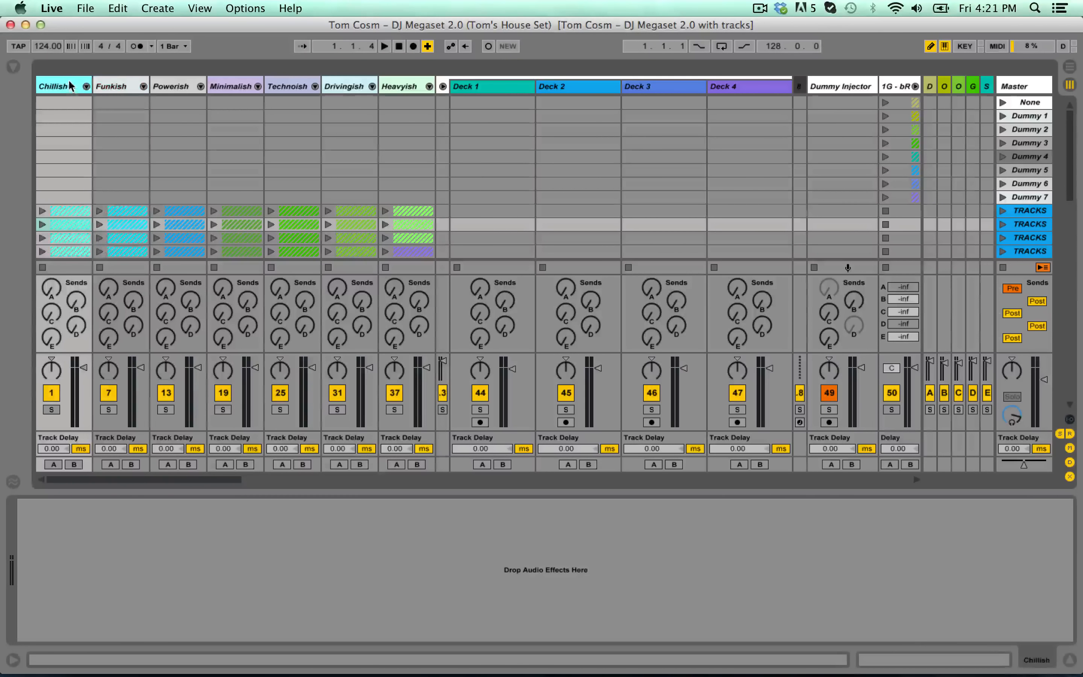
{"action": "left_click", "coordinate": [108, 90]}
{"action": "left_click", "coordinate": [77, 89]}
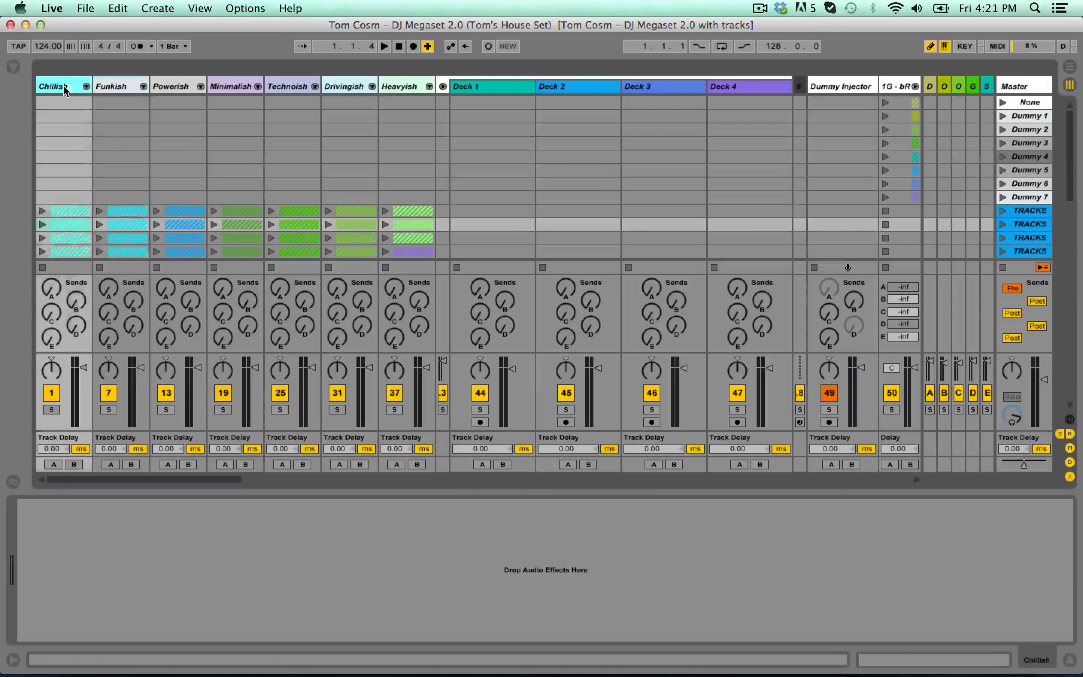
{"action": "left_click", "coordinate": [398, 87]}
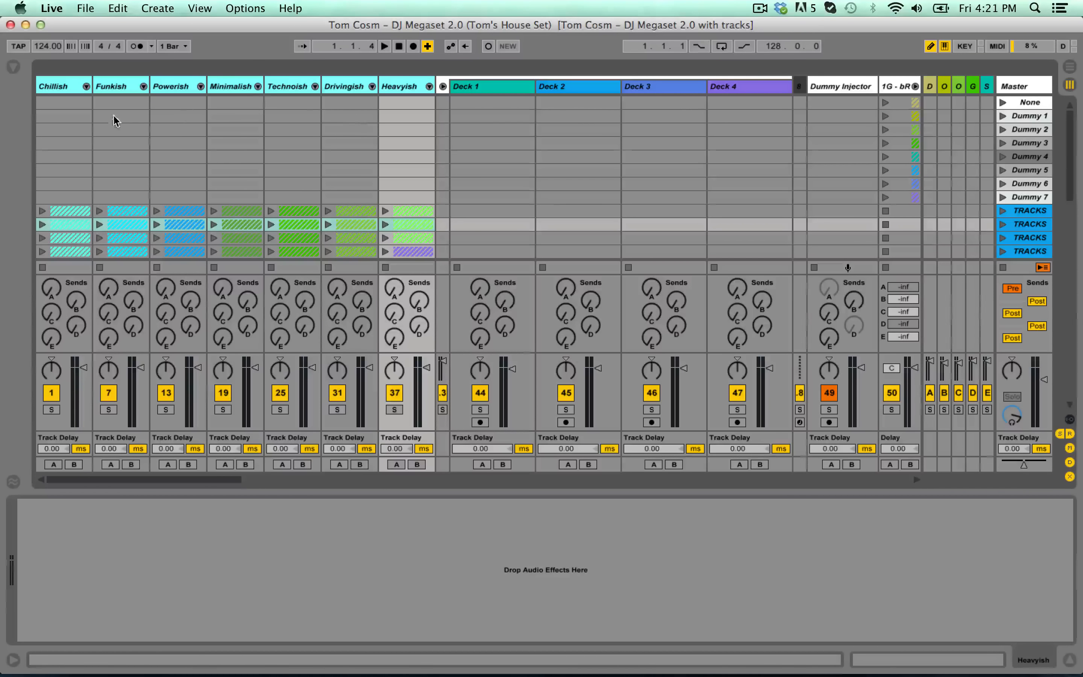
{"action": "left_click", "coordinate": [53, 89]}
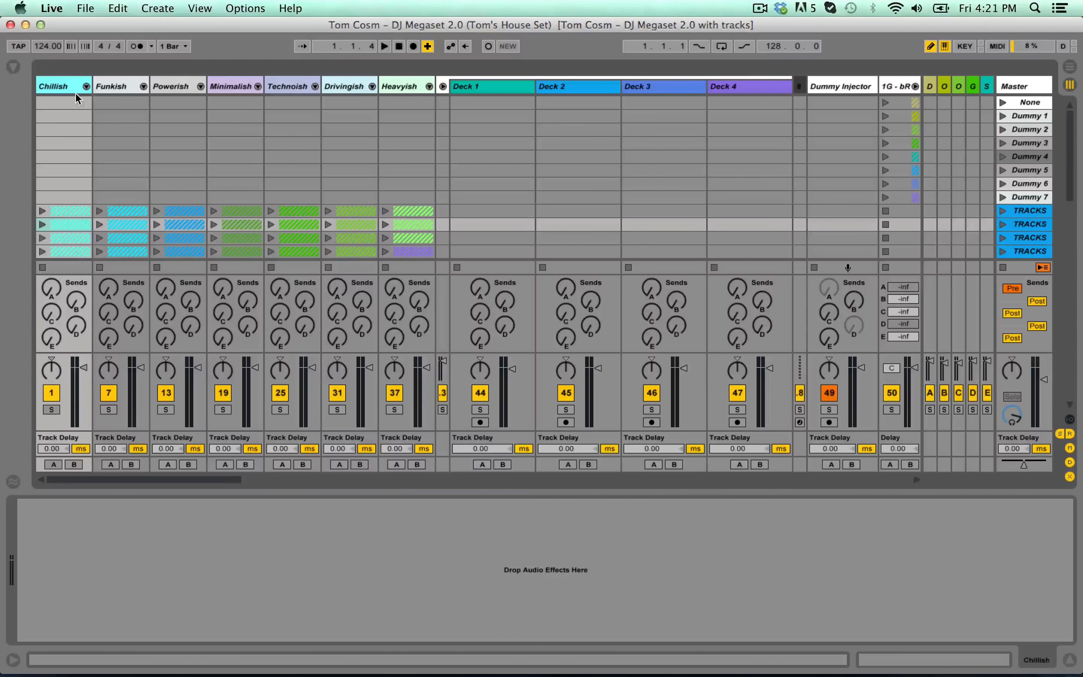
- Go through the genre groups individually from Funkish to Heavyish
{"action": "left_click", "coordinate": [107, 85]}
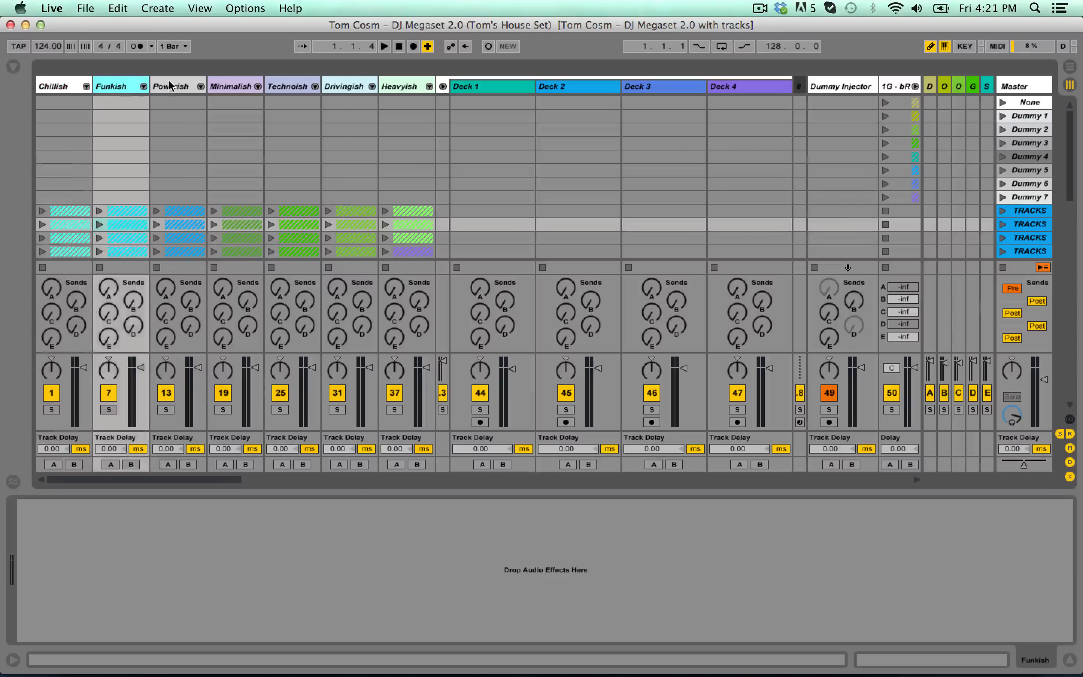
{"action": "left_click", "coordinate": [169, 85]}
{"action": "left_click", "coordinate": [259, 87]}
{"action": "left_click", "coordinate": [258, 86]}
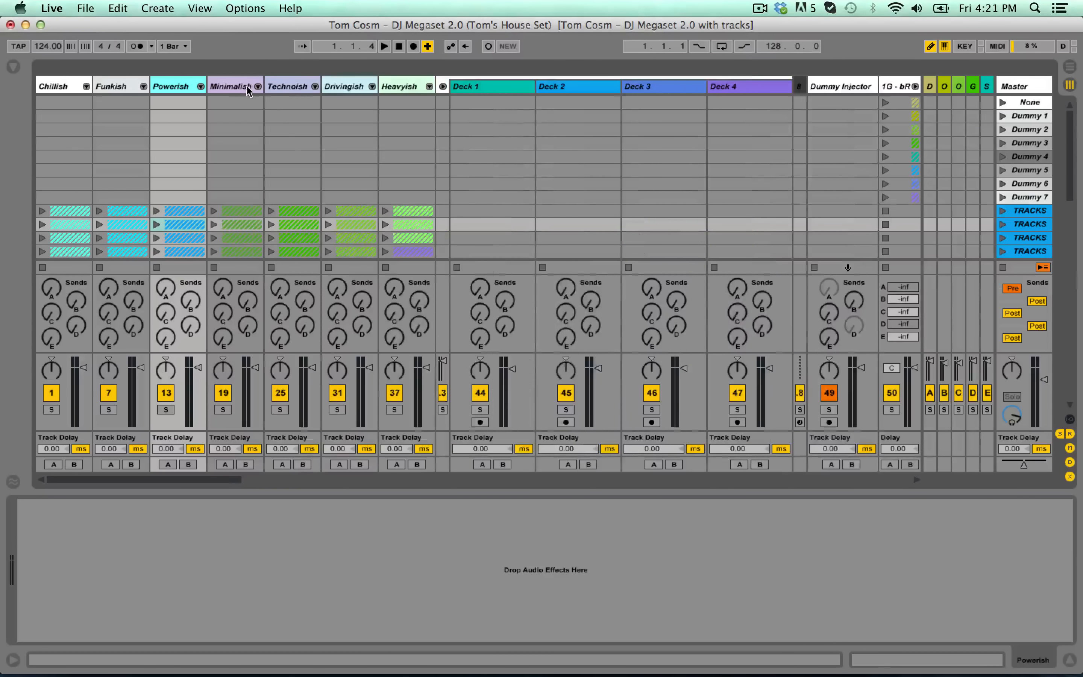
{"action": "left_click", "coordinate": [283, 85]}
{"action": "left_click", "coordinate": [356, 85]}
{"action": "left_click", "coordinate": [402, 84]}
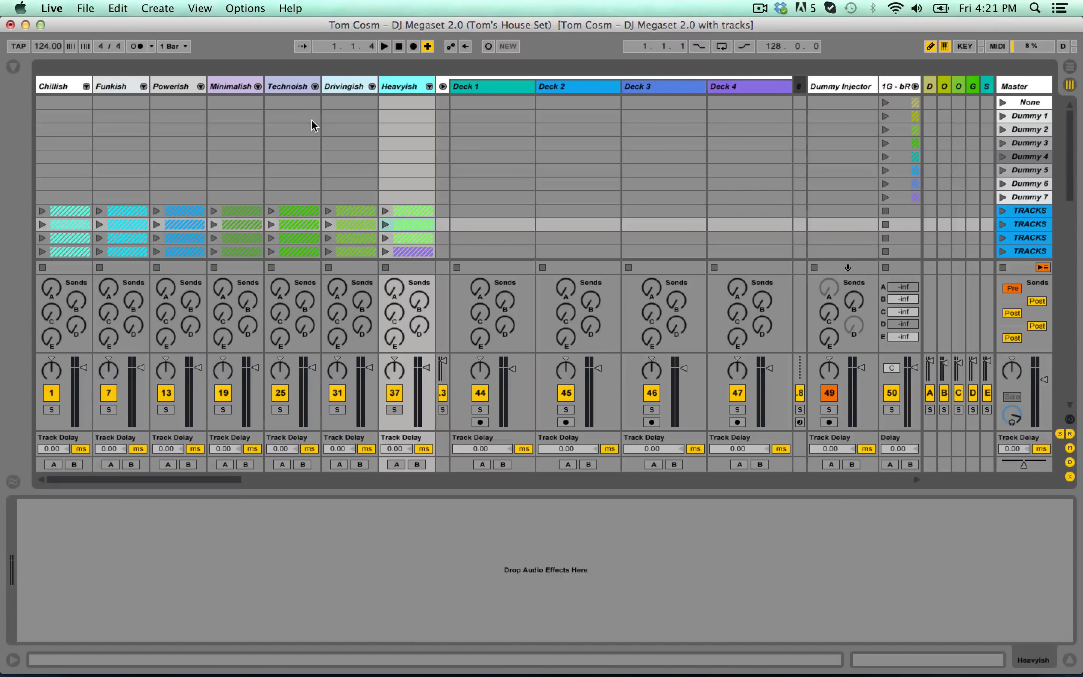
- Review the genre groups in reverse from Drivingish towards Funkish, finishing on Chillish
{"action": "left_click", "coordinate": [351, 89]}
{"action": "left_click", "coordinate": [287, 86]}
{"action": "left_click", "coordinate": [230, 86]}
{"action": "left_click", "coordinate": [128, 87]}
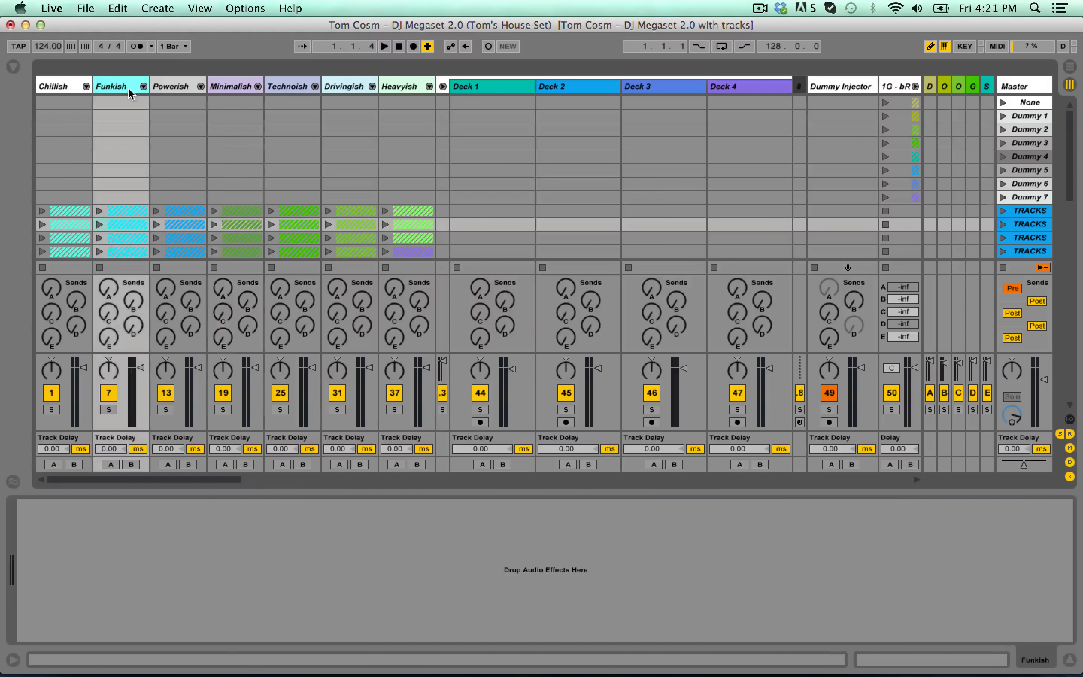
{"action": "left_click", "coordinate": [170, 87]}
{"action": "left_click", "coordinate": [53, 86]}
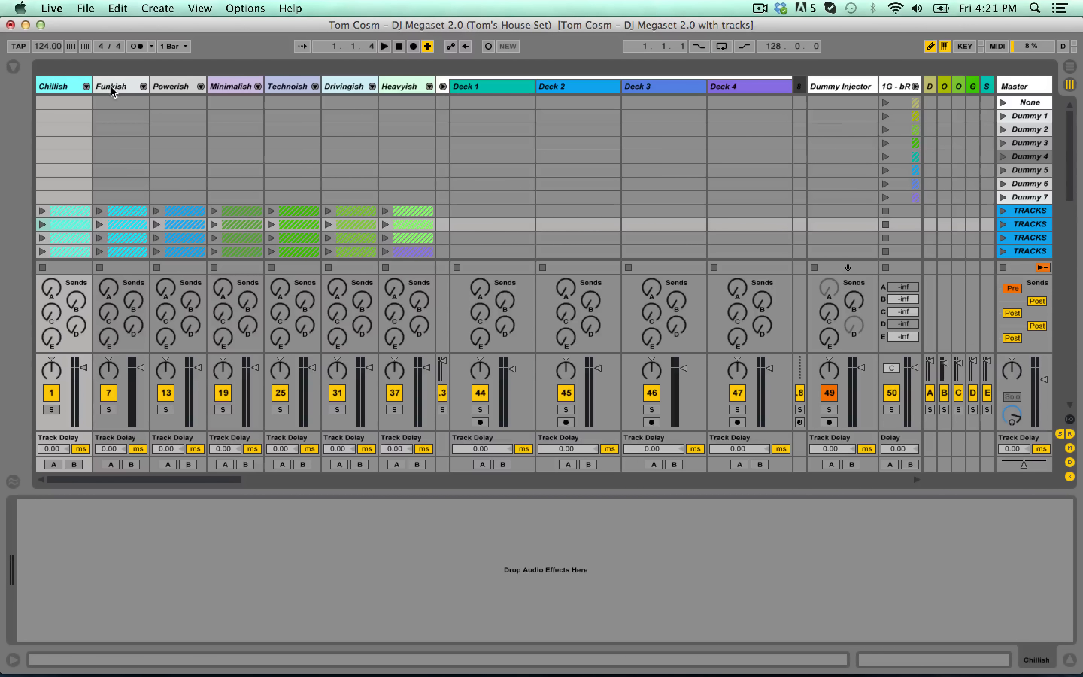
{"action": "left_click", "coordinate": [112, 87]}
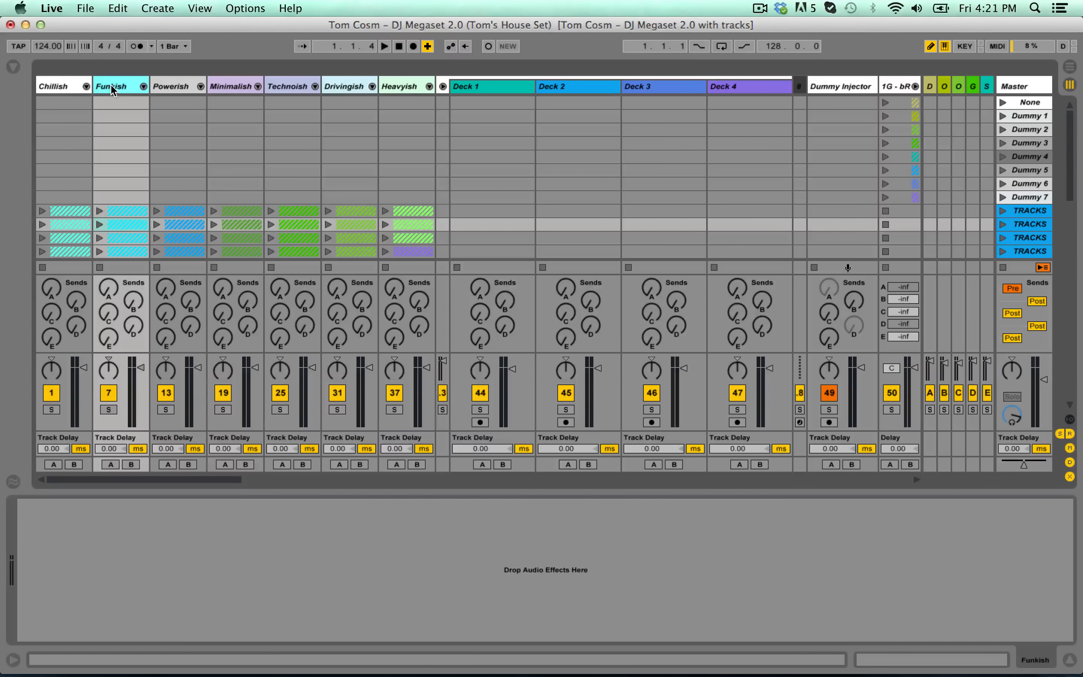
{"action": "left_click", "coordinate": [65, 90]}
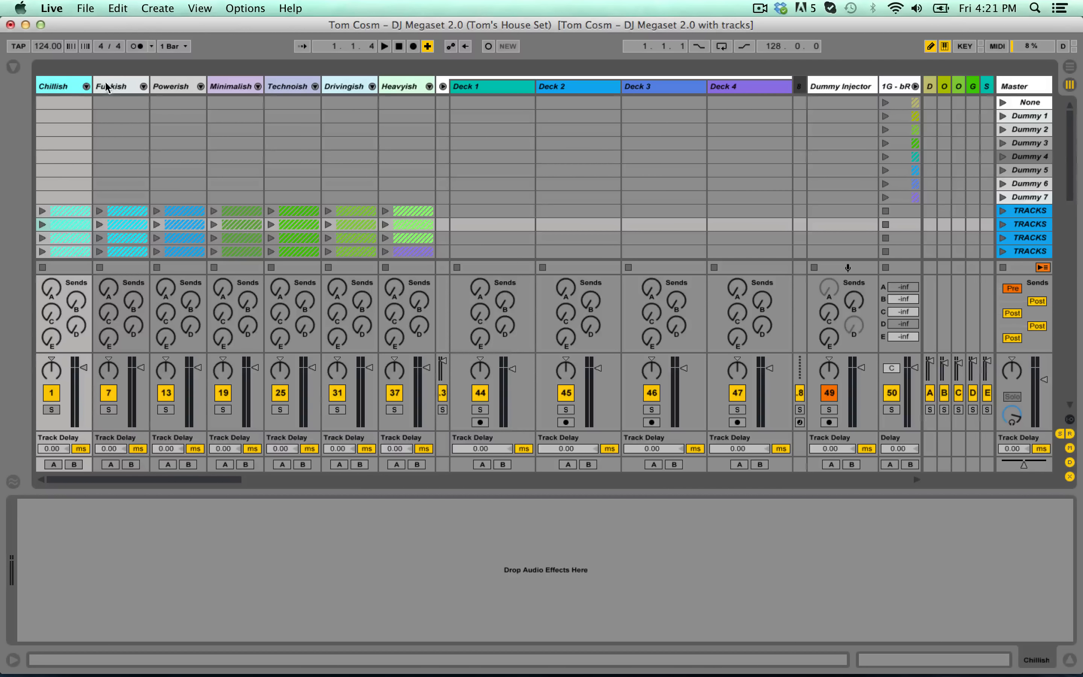
- Select the Funkish, Powerish, Minimalish and Technoish groups in turn and return to Chillish
{"action": "left_click", "coordinate": [108, 87]}
{"action": "left_click", "coordinate": [169, 89]}
{"action": "left_click", "coordinate": [238, 87]}
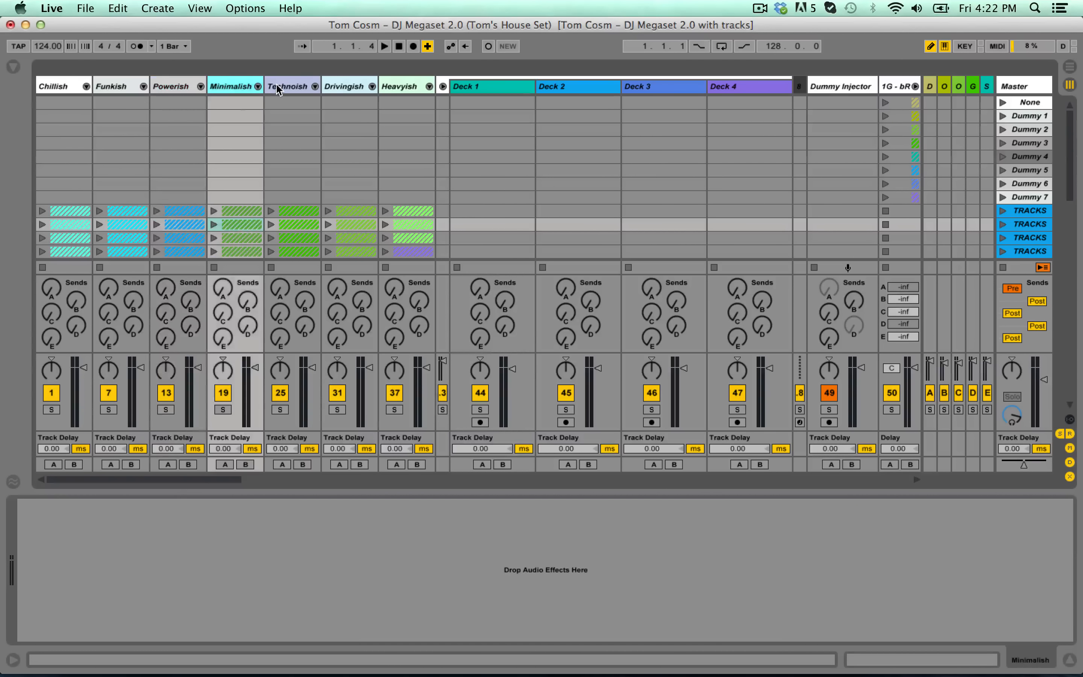
{"action": "left_click", "coordinate": [279, 87]}
{"action": "left_click", "coordinate": [60, 86]}
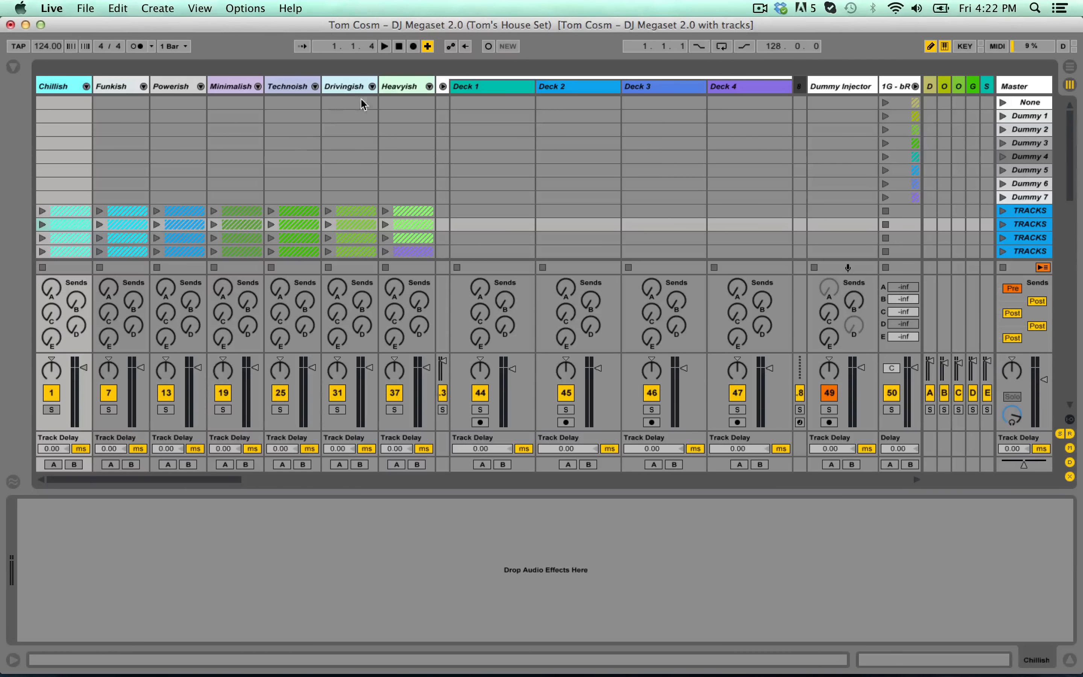
- Unfold the Drivingish group, highlight its tracks from Track Name through FEEL, and finish with only Track Name selected
{"action": "left_click", "coordinate": [372, 87]}
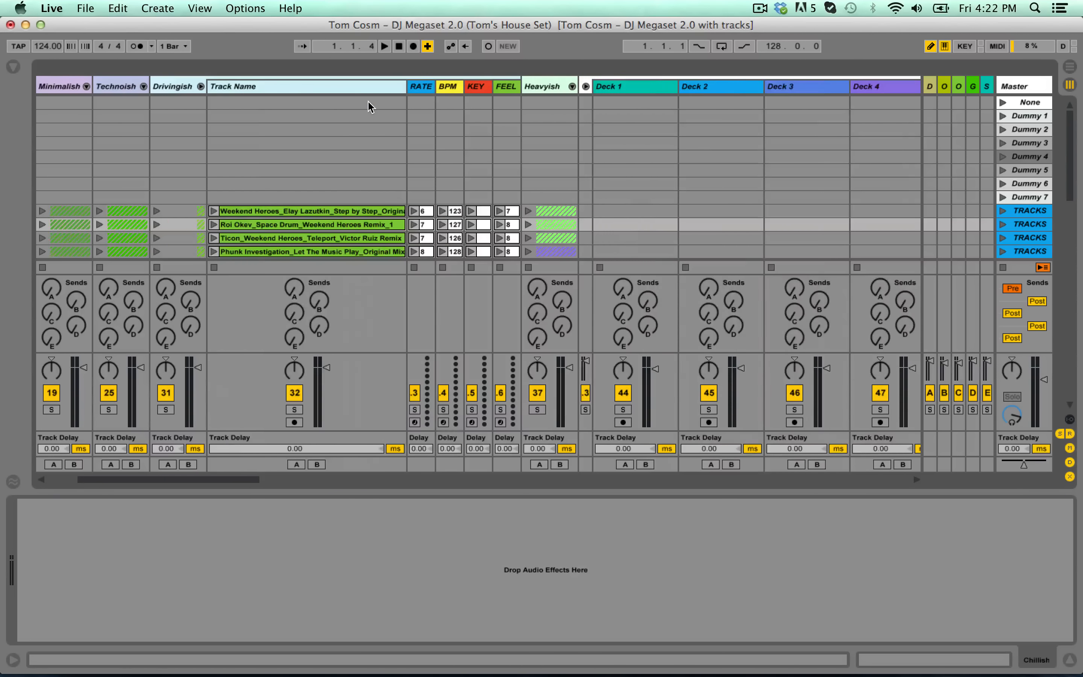
{"action": "left_click", "coordinate": [354, 92]}
{"action": "left_click", "coordinate": [563, 88]}
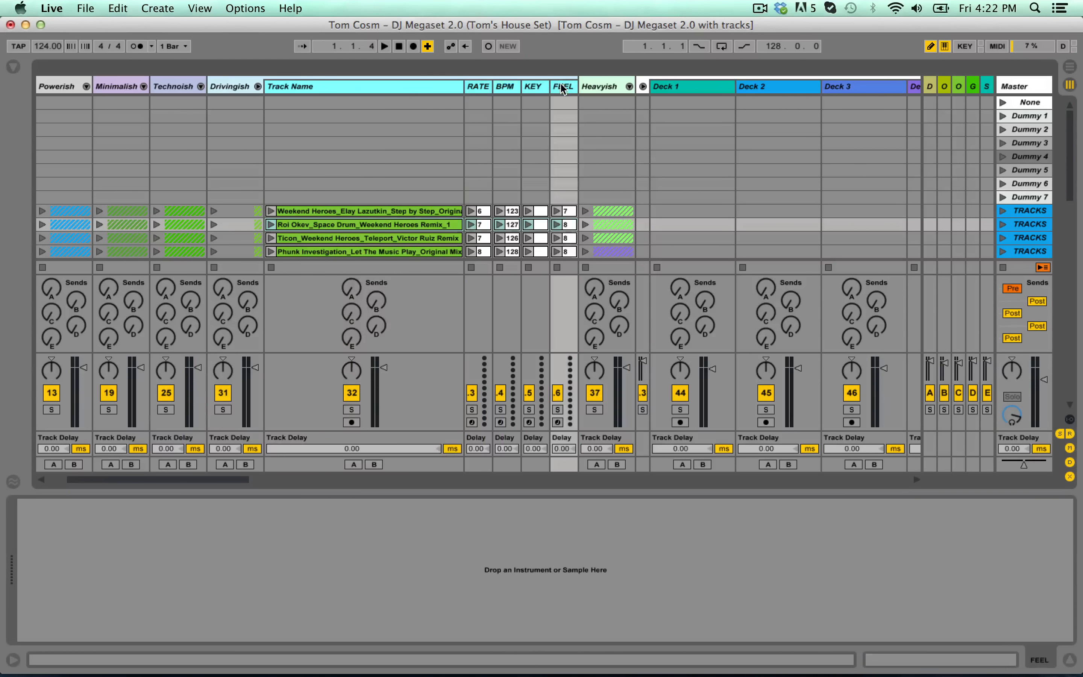
{"action": "left_click", "coordinate": [337, 91]}
- Browse the song clips in the Drivingish group's Track Name column and return to the beginning of the list
{"action": "scroll", "coordinate": [361, 181], "scroll_direction": "down", "scroll_amount": 2}
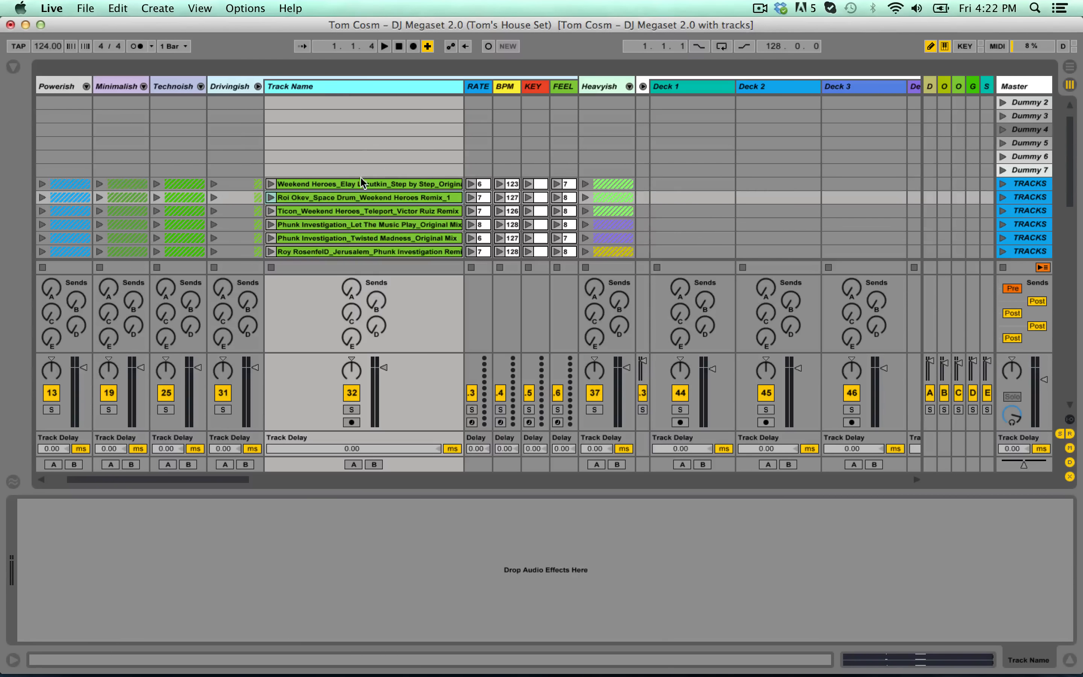
{"action": "left_click", "coordinate": [359, 184]}
{"action": "left_click", "coordinate": [358, 198]}
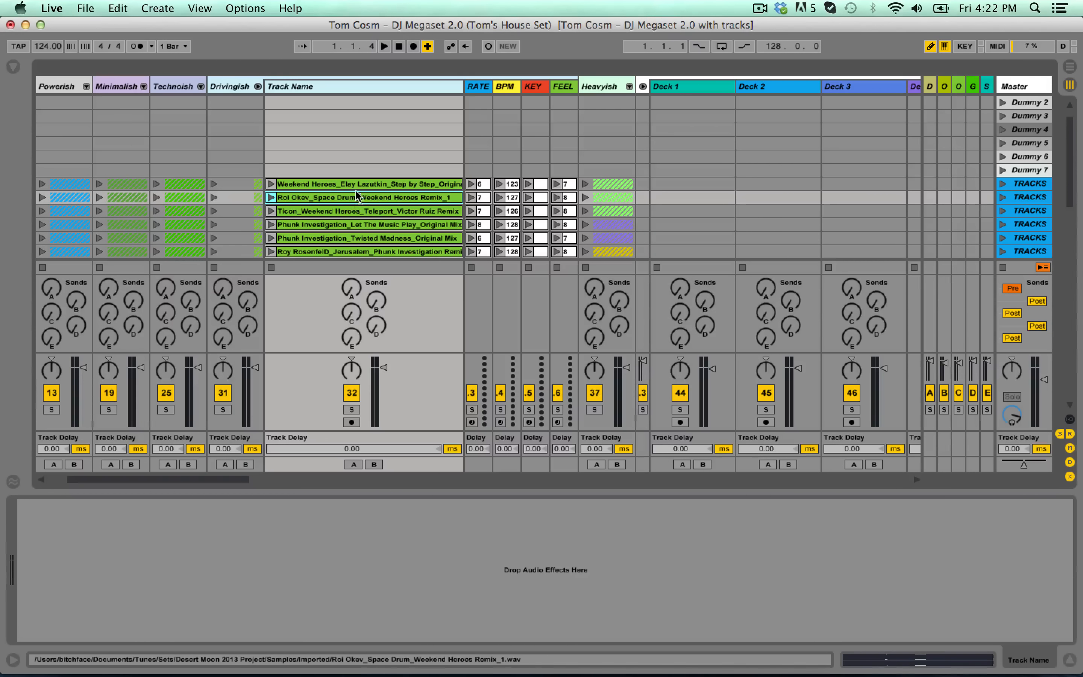
{"action": "left_click", "coordinate": [339, 212]}
{"action": "scroll", "coordinate": [340, 212], "scroll_direction": "down", "scroll_amount": 2}
{"action": "left_click", "coordinate": [342, 199]}
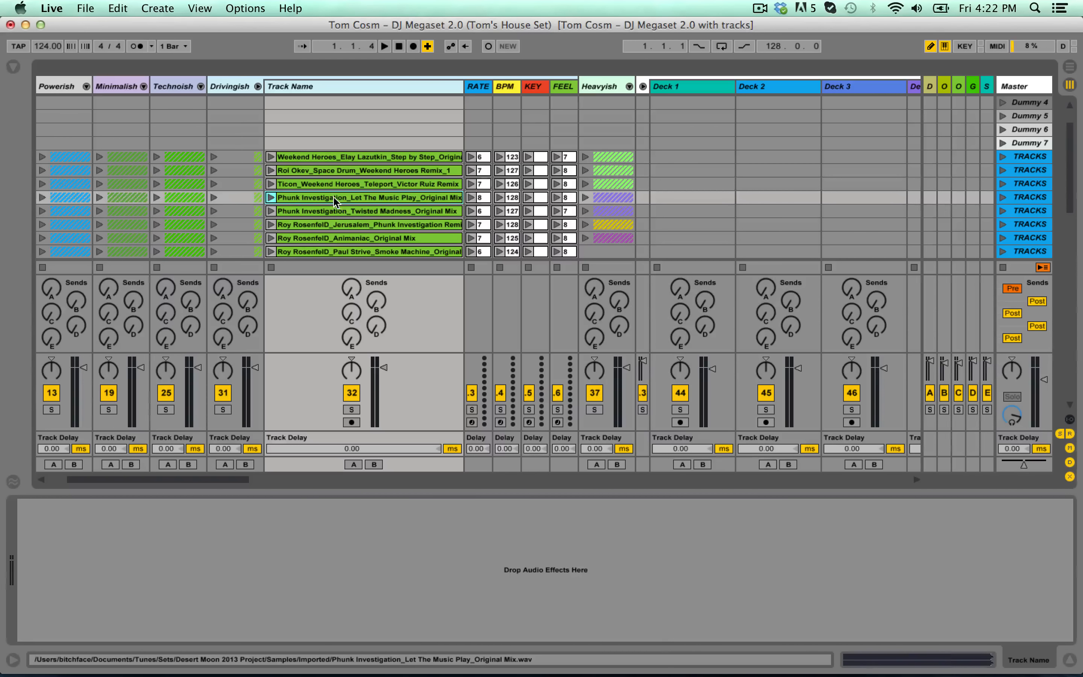
{"action": "left_click", "coordinate": [347, 214]}
{"action": "scroll", "coordinate": [347, 213], "scroll_direction": "down", "scroll_amount": 7}
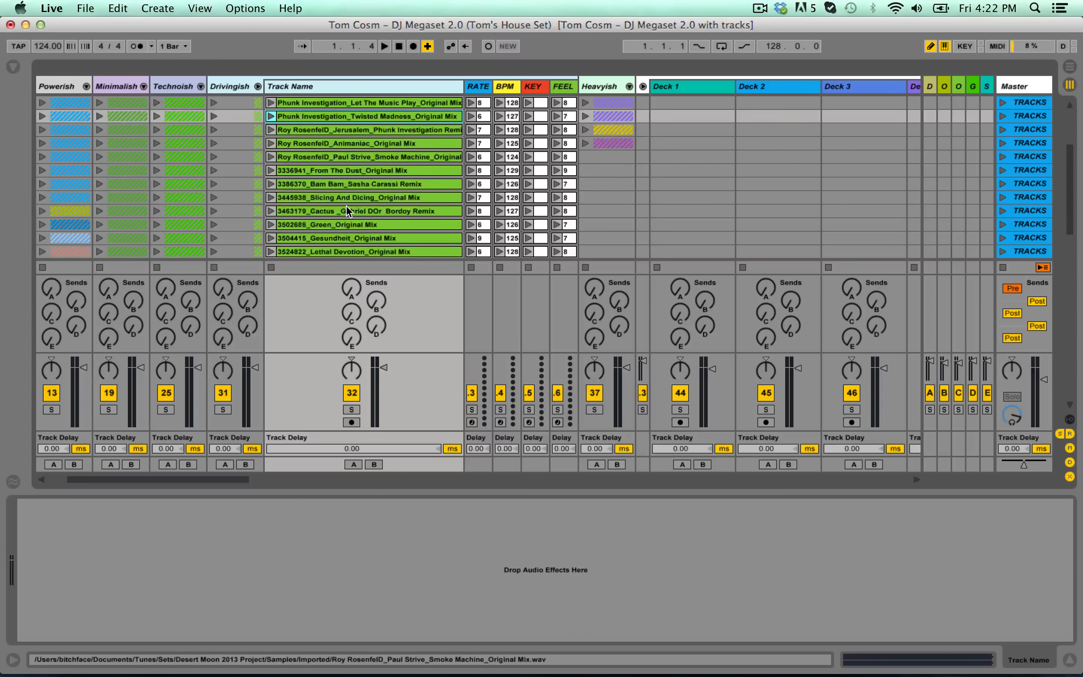
{"action": "scroll", "coordinate": [347, 208], "scroll_direction": "down", "scroll_amount": 2}
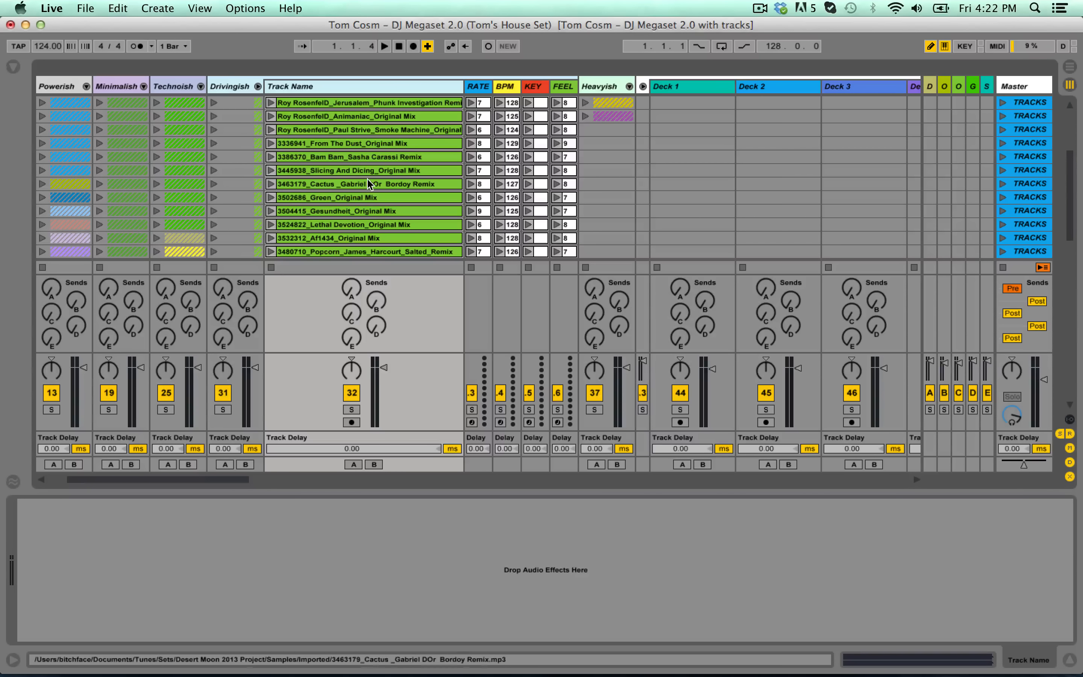
{"action": "scroll", "coordinate": [358, 173], "scroll_direction": "up", "scroll_amount": 5}
{"action": "scroll", "coordinate": [354, 163], "scroll_direction": "up", "scroll_amount": 3}
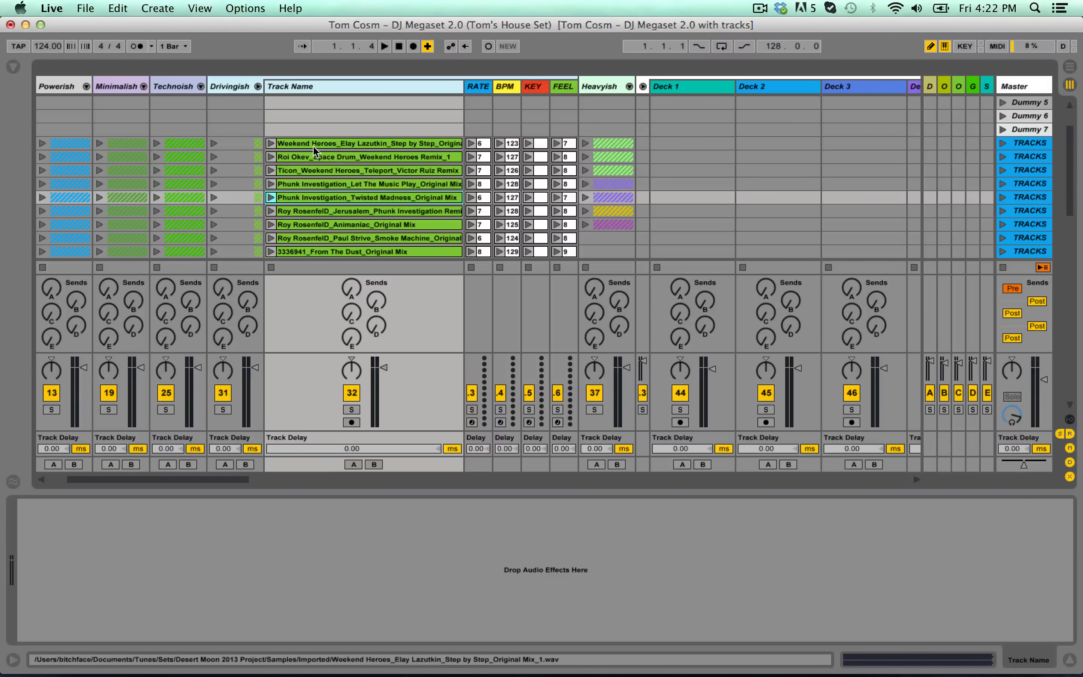
- View the clip settings and waveforms of the Step by Step, Space Drum and Smoke Machine songs in the Drivingish group
{"action": "left_click", "coordinate": [310, 147]}
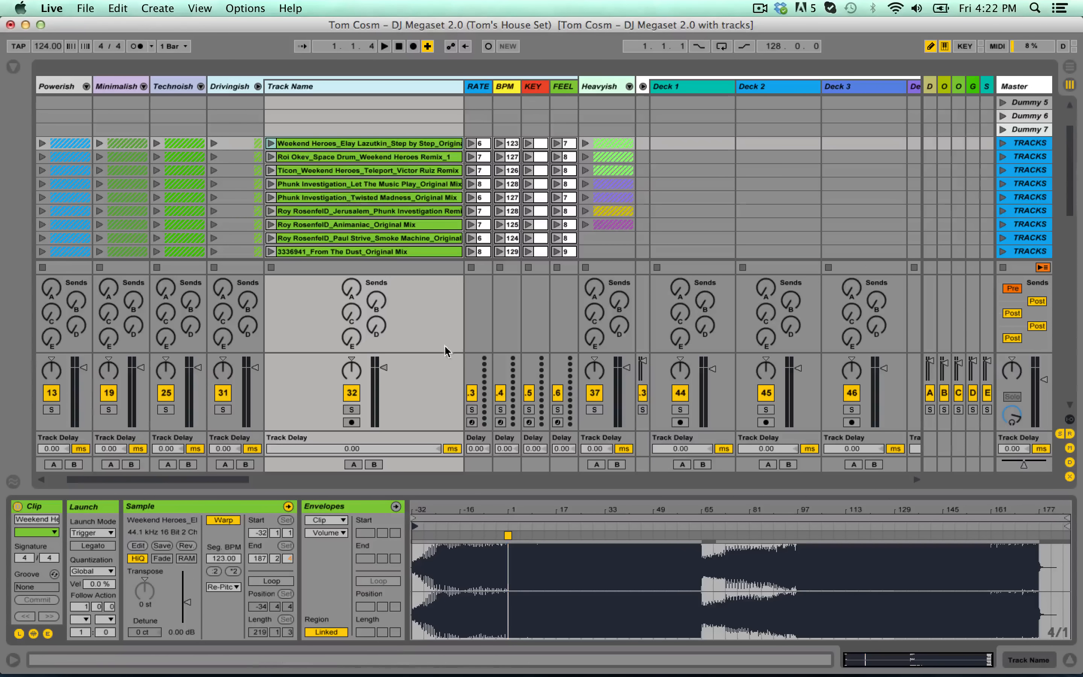
{"action": "left_click", "coordinate": [377, 157]}
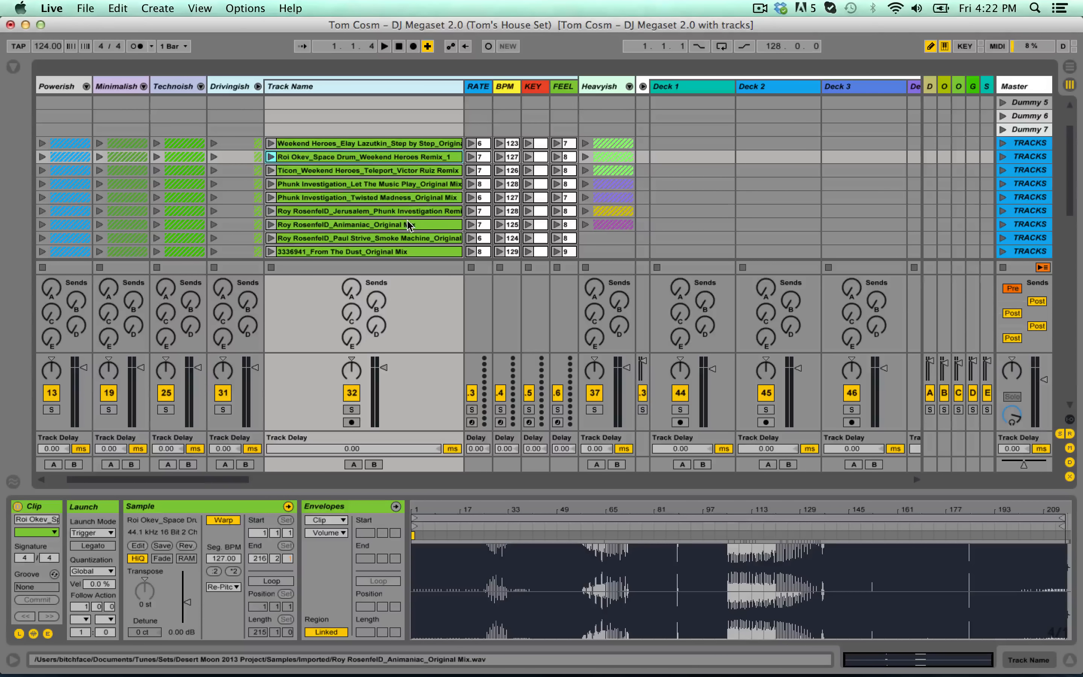
{"action": "scroll", "coordinate": [389, 211], "scroll_direction": "down", "scroll_amount": 2}
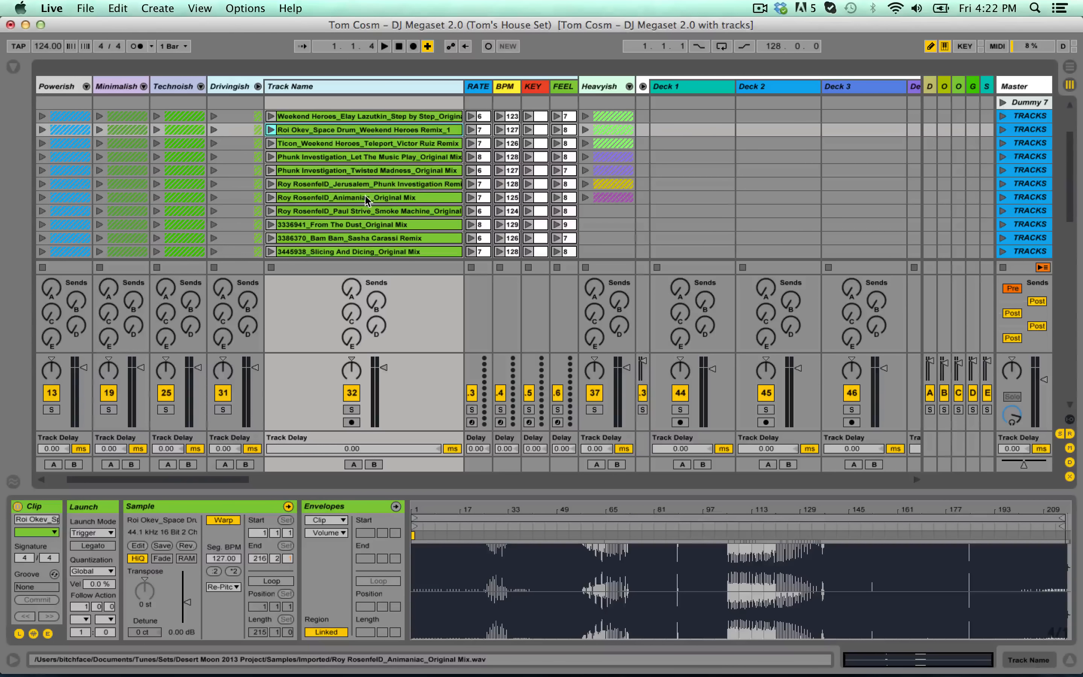
{"action": "left_click", "coordinate": [331, 211]}
{"action": "scroll", "coordinate": [331, 211], "scroll_direction": "down", "scroll_amount": 2}
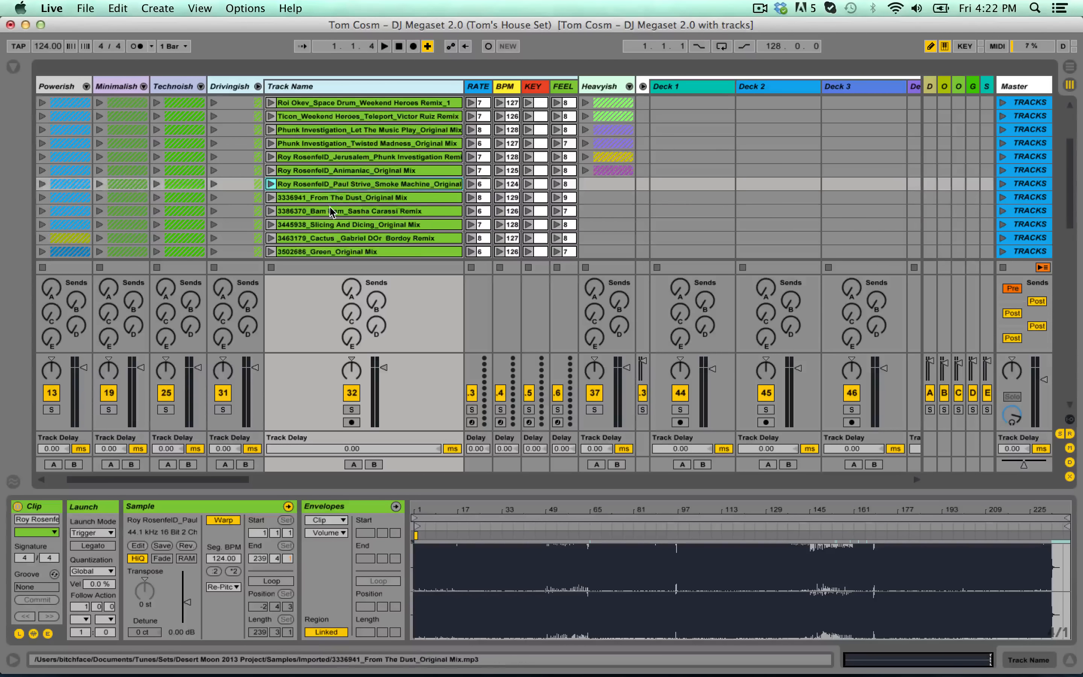
- Select the From The Dust song, highlight the Drivingish RATE through FEEL tracks, and select RATE, BPM, KEY and FEEL in turn
{"action": "left_click", "coordinate": [331, 201]}
{"action": "left_click", "coordinate": [483, 89]}
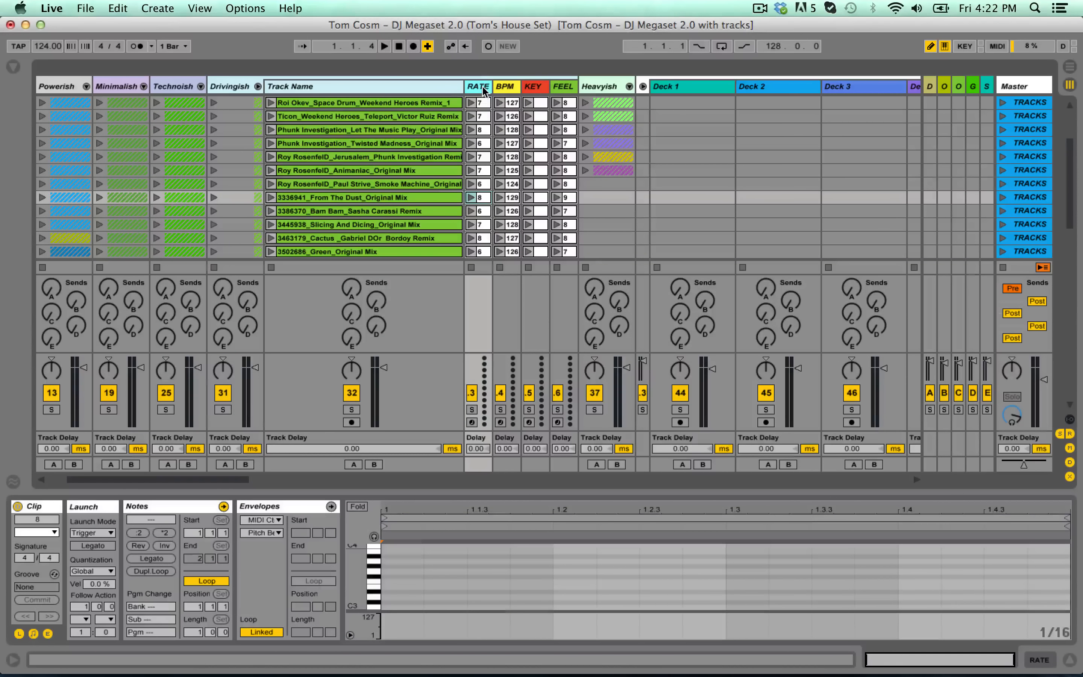
{"action": "left_click", "coordinate": [560, 87], "text": "shift"}
{"action": "left_click", "coordinate": [489, 88]}
{"action": "scroll", "coordinate": [506, 108], "scroll_direction": "up", "scroll_amount": 3}
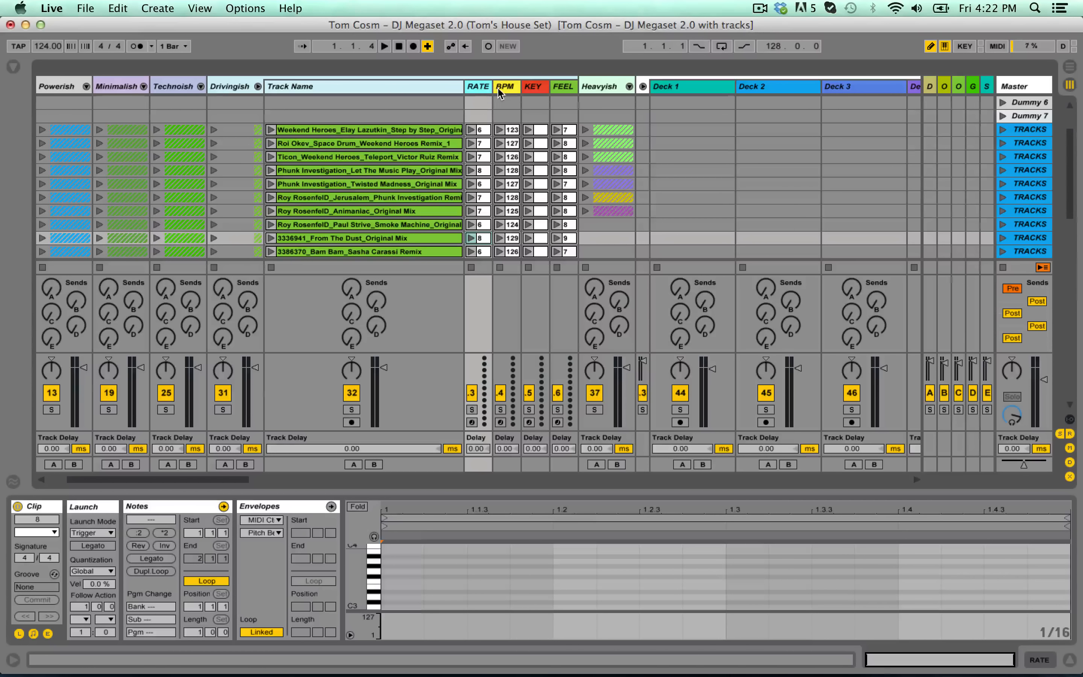
{"action": "left_click", "coordinate": [502, 86]}
{"action": "left_click", "coordinate": [535, 86]}
{"action": "left_click", "coordinate": [567, 87]}
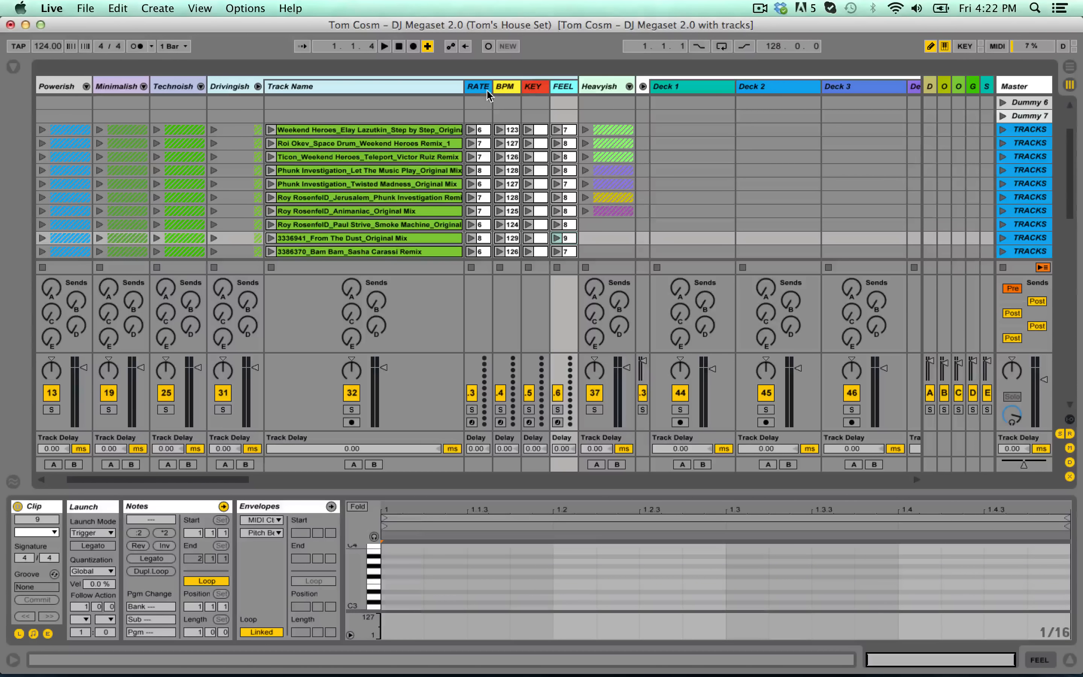
- Select the Drivingish group's RATE track and examine the ratings given to its songs throughout the list
{"action": "left_click", "coordinate": [478, 90]}
{"action": "scroll", "coordinate": [489, 135], "scroll_direction": "down", "scroll_amount": 3}
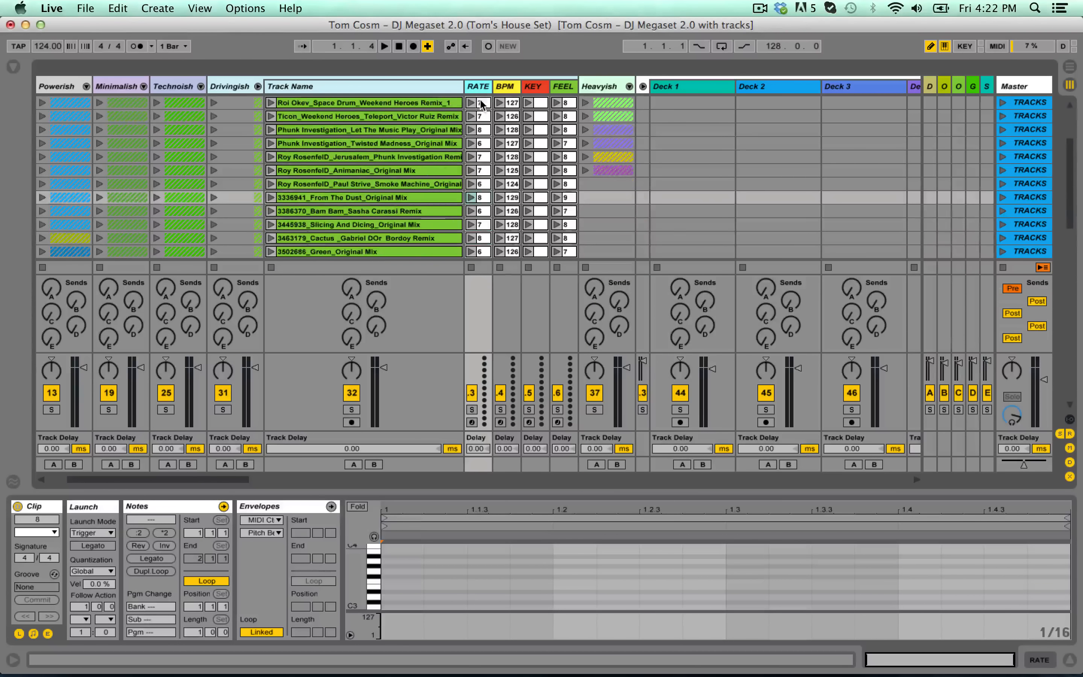
{"action": "scroll", "coordinate": [499, 181], "scroll_direction": "down", "scroll_amount": 14}
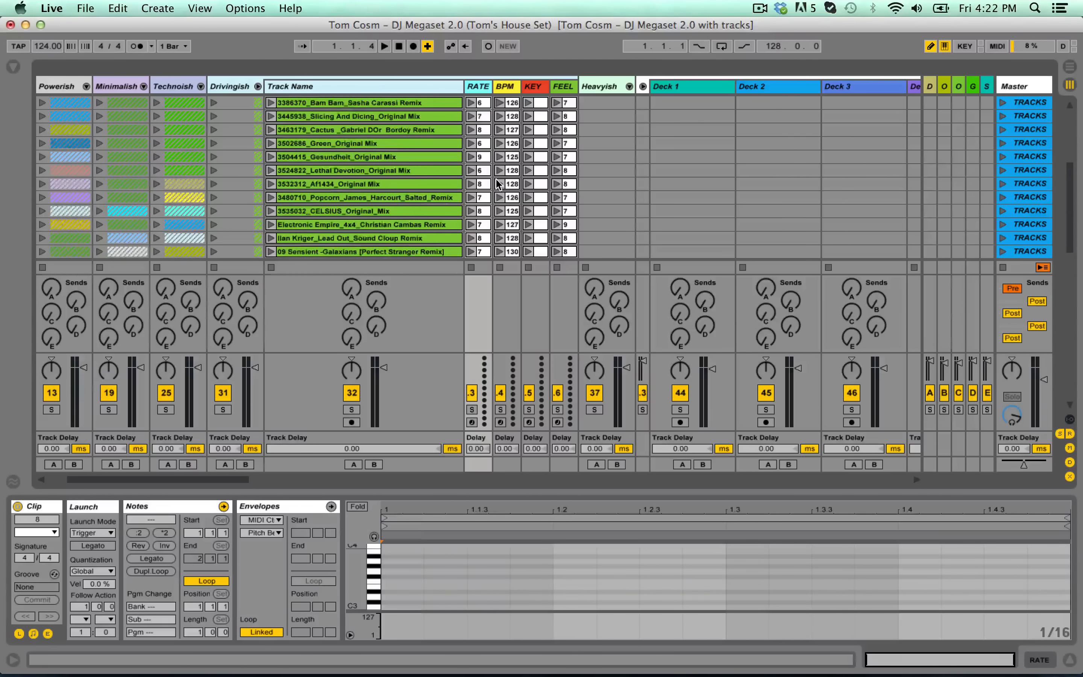
{"action": "scroll", "coordinate": [486, 195], "scroll_direction": "down", "scroll_amount": 1}
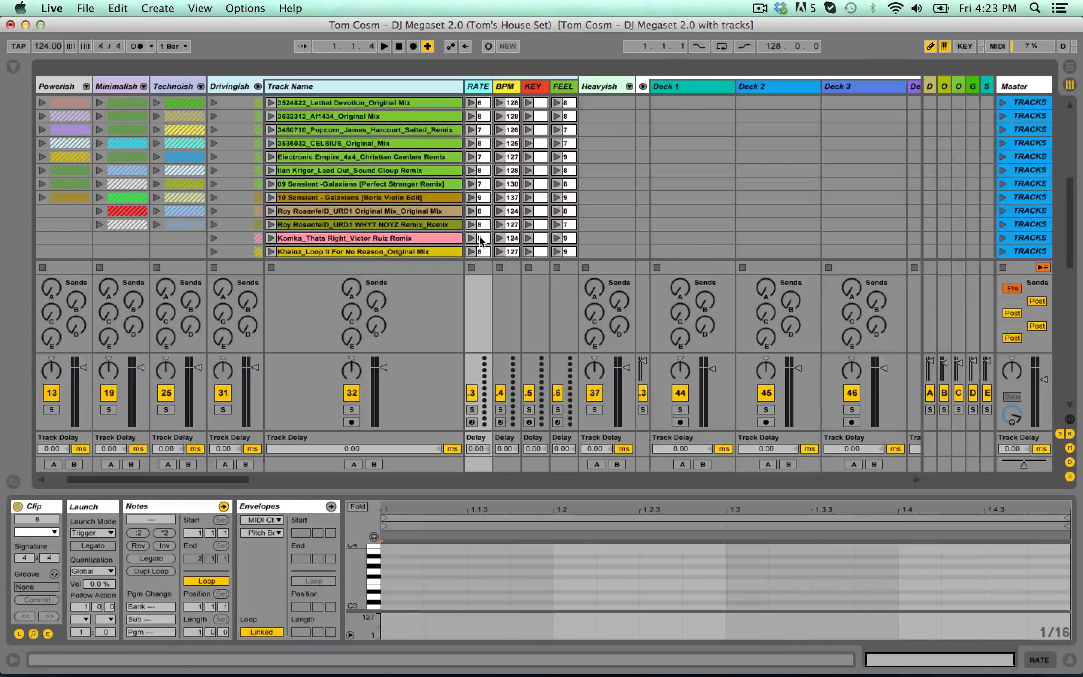
{"action": "scroll", "coordinate": [486, 240], "scroll_direction": "up", "scroll_amount": 2}
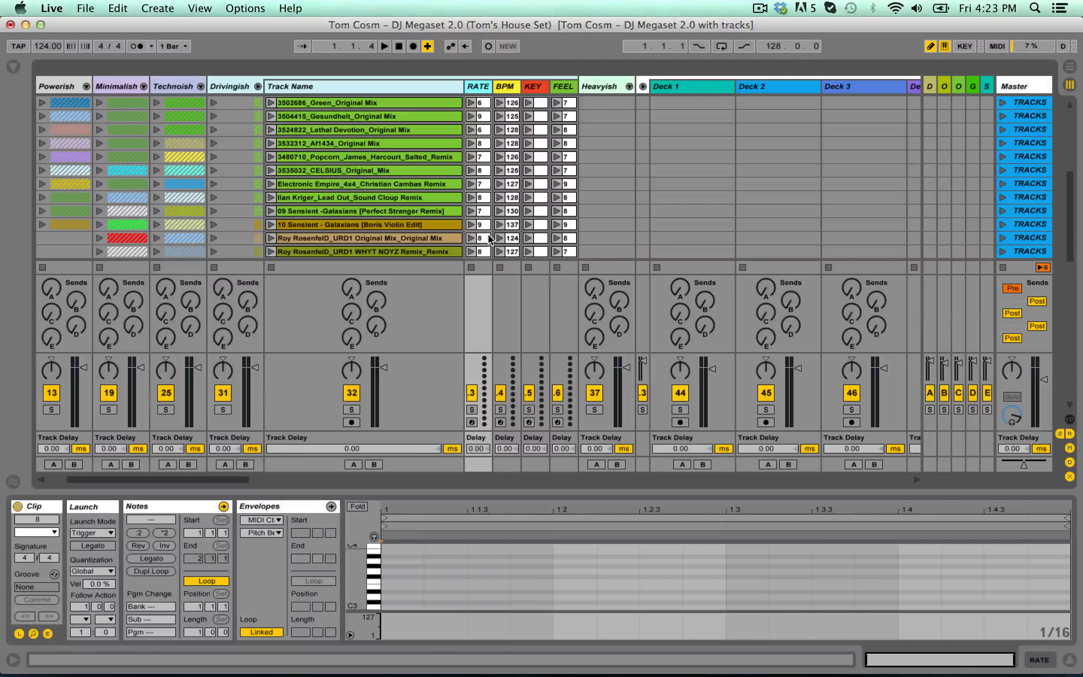
{"action": "scroll", "coordinate": [488, 234], "scroll_direction": "up", "scroll_amount": 3}
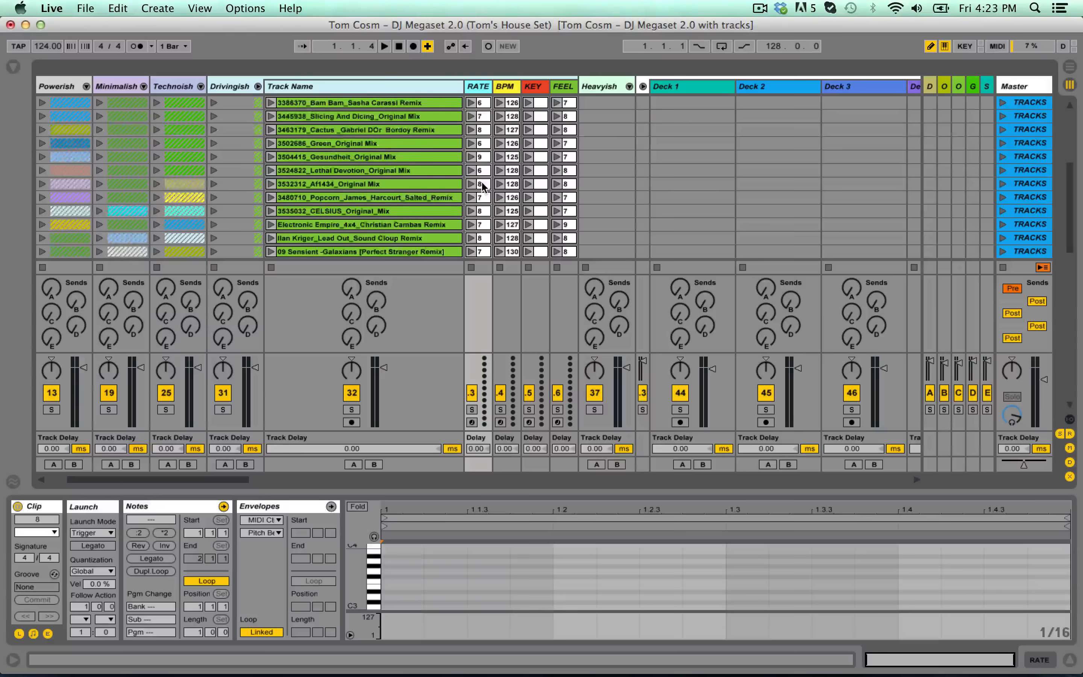
{"action": "scroll", "coordinate": [480, 169], "scroll_direction": "up", "scroll_amount": 2}
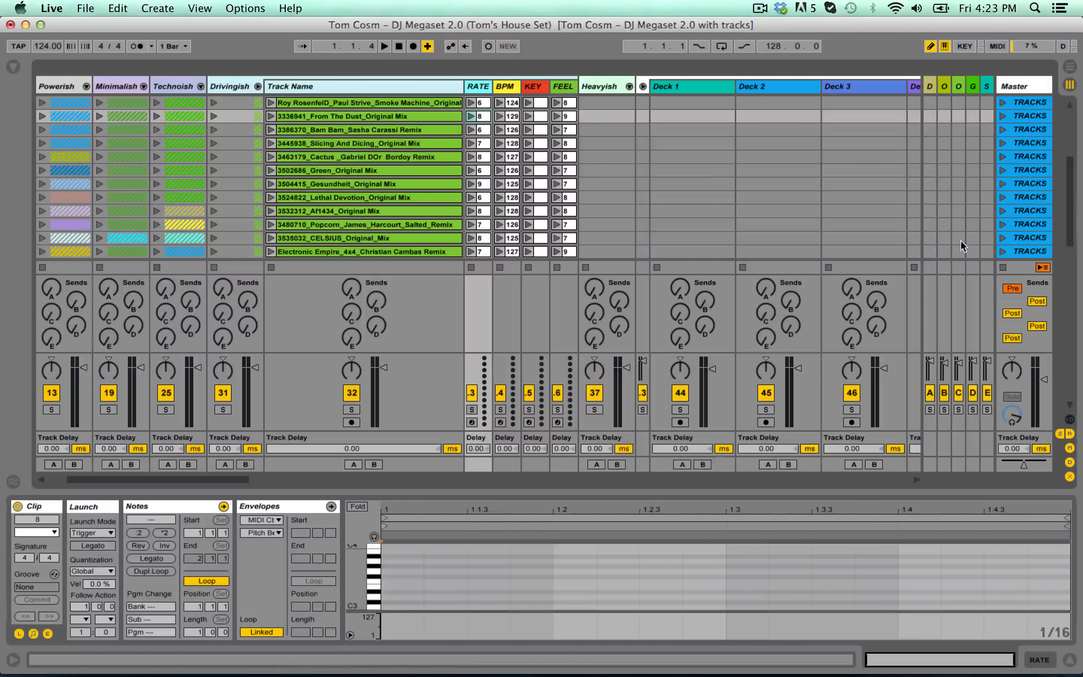
{"action": "scroll", "coordinate": [466, 215], "scroll_direction": "up", "scroll_amount": 5}
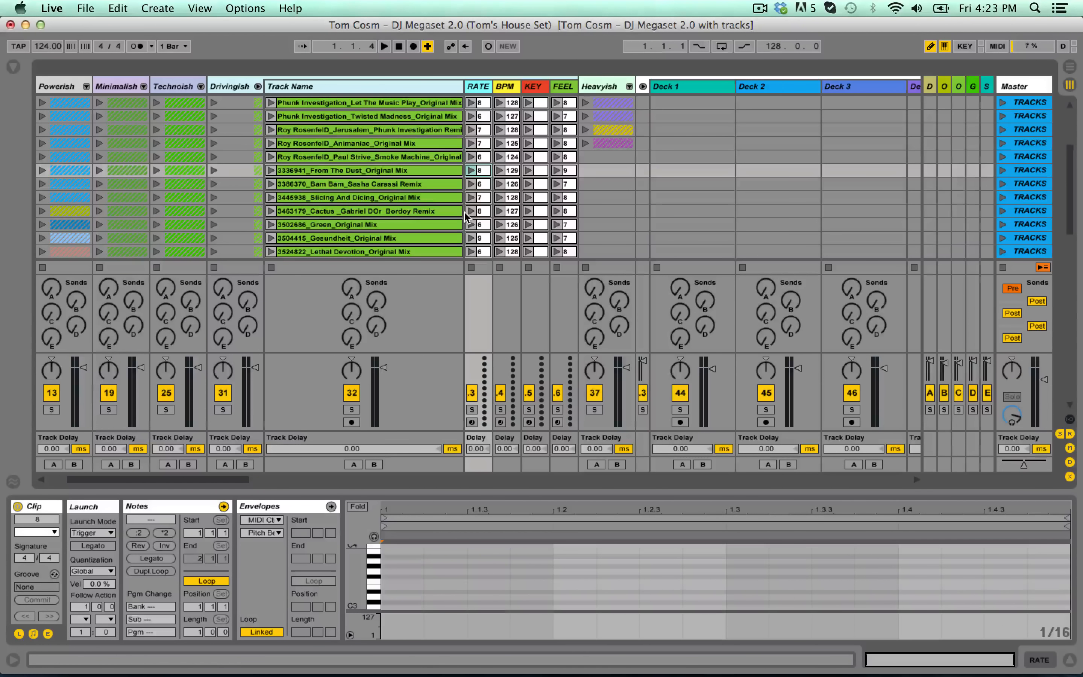
{"action": "scroll", "coordinate": [466, 217], "scroll_direction": "up", "scroll_amount": 1}
- Select the BPM track and its clips from Space Drum to Twisted Madness, comparing the last with the Twisted Madness song's clip settings
{"action": "left_click", "coordinate": [512, 90]}
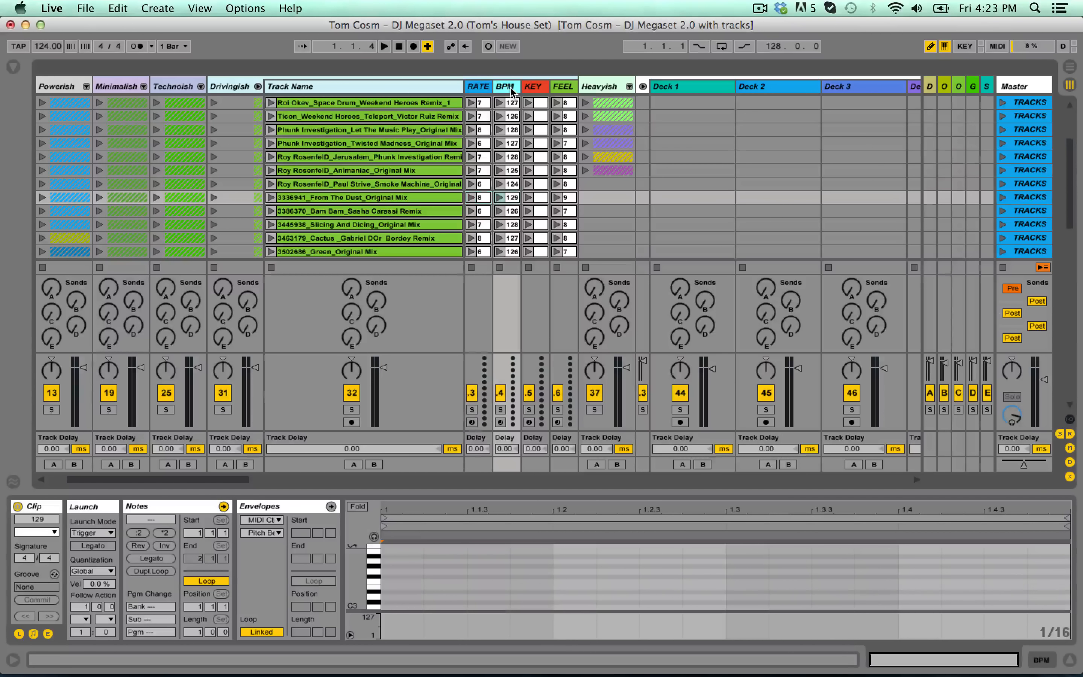
{"action": "left_click", "coordinate": [513, 104]}
{"action": "left_click", "coordinate": [511, 117]}
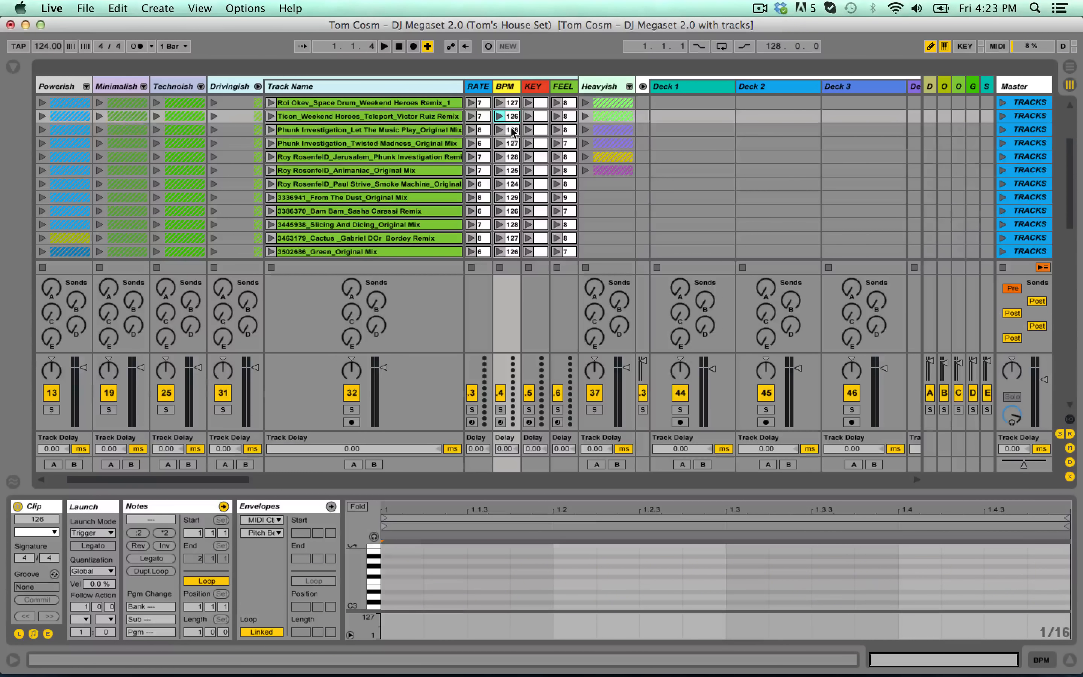
{"action": "left_click", "coordinate": [510, 131]}
{"action": "left_click", "coordinate": [509, 144]}
{"action": "left_click", "coordinate": [381, 143]}
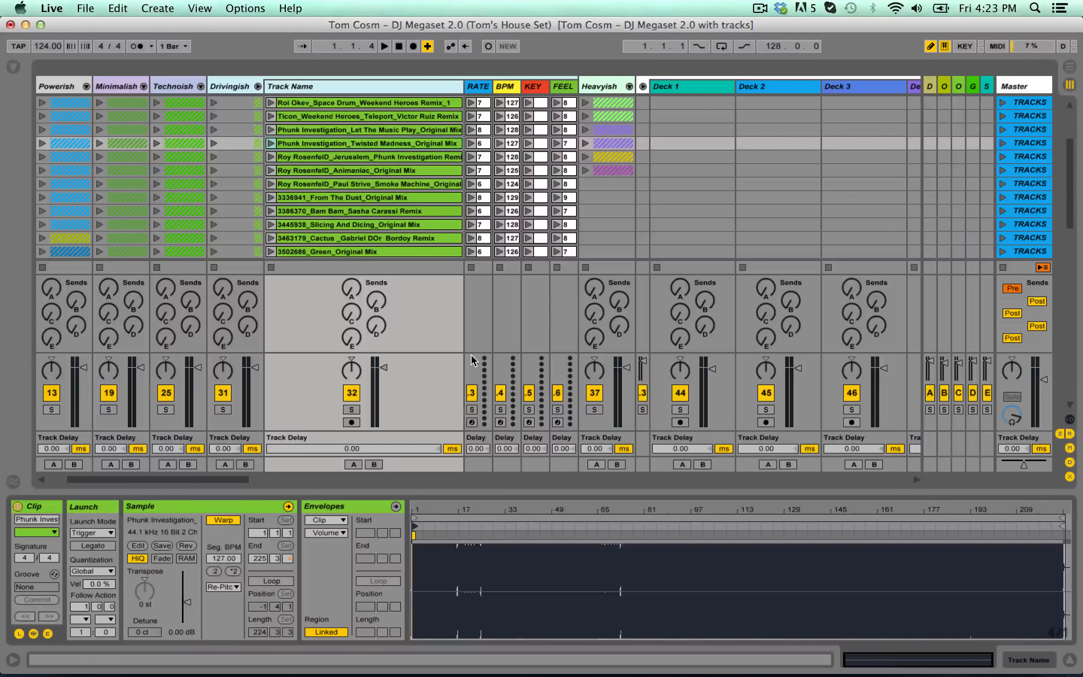
{"action": "left_click", "coordinate": [512, 143]}
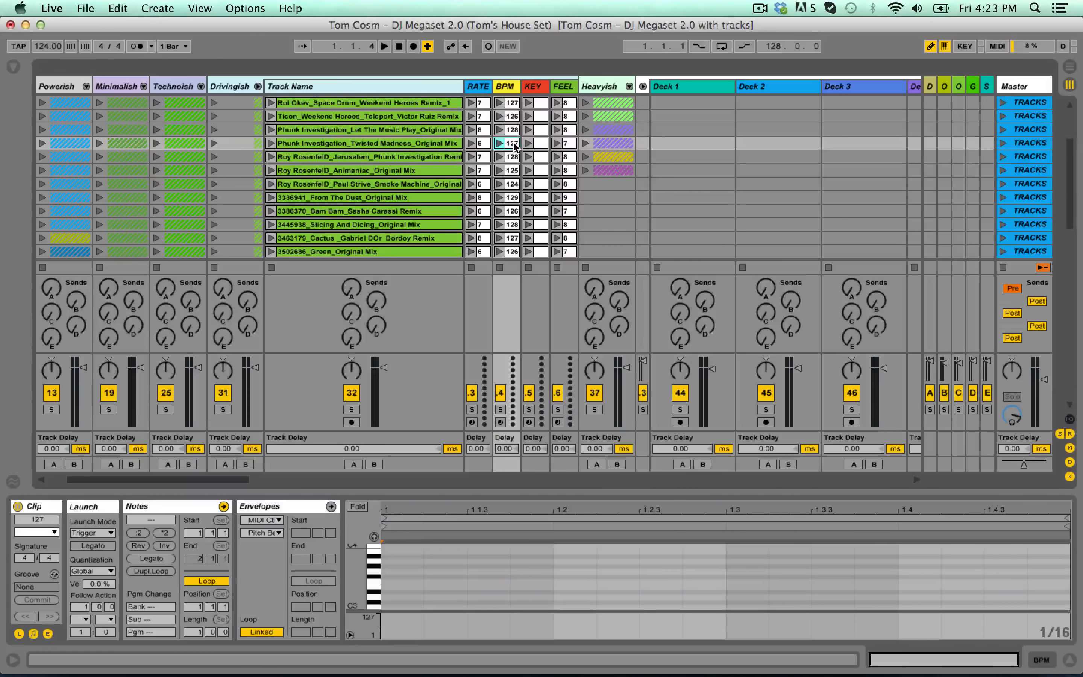
- Browse the BPM values of the Drivingish songs and return to the beginning of the list
{"action": "scroll", "coordinate": [514, 148], "scroll_direction": "down", "scroll_amount": 5}
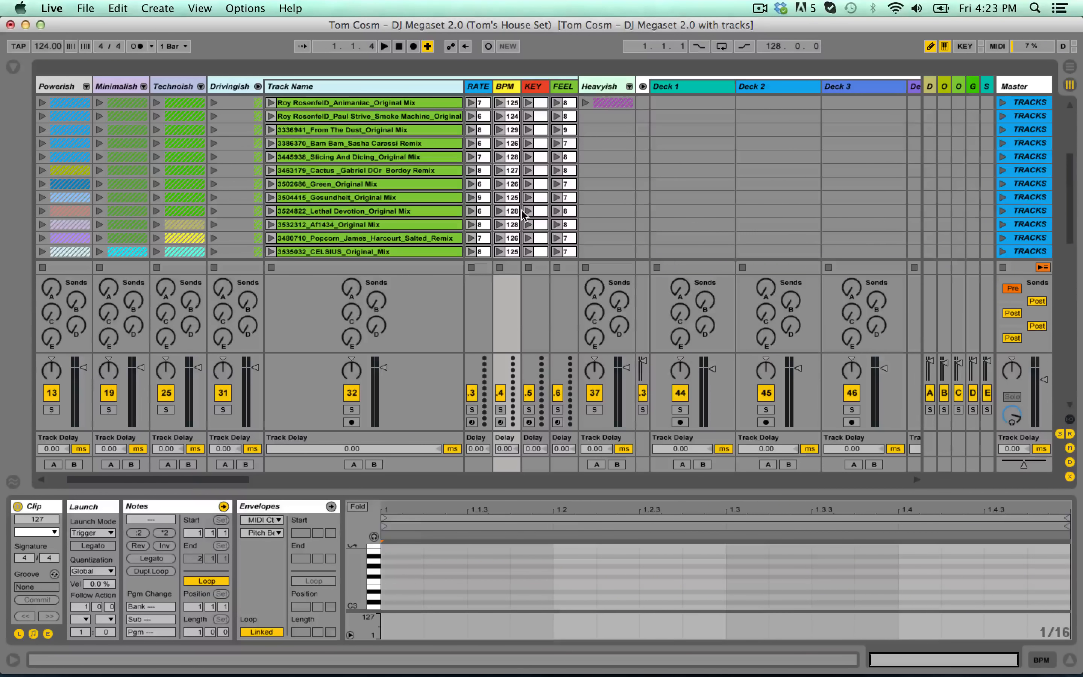
{"action": "scroll", "coordinate": [520, 227], "scroll_direction": "down", "scroll_amount": 3}
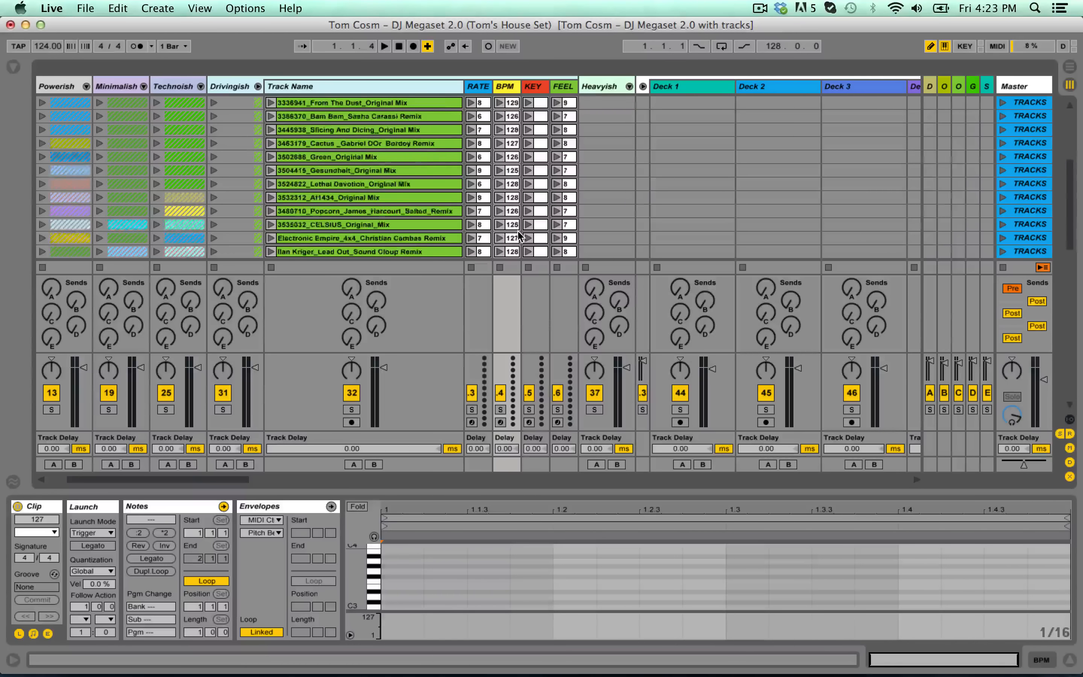
{"action": "scroll", "coordinate": [513, 256], "scroll_direction": "up", "scroll_amount": 5}
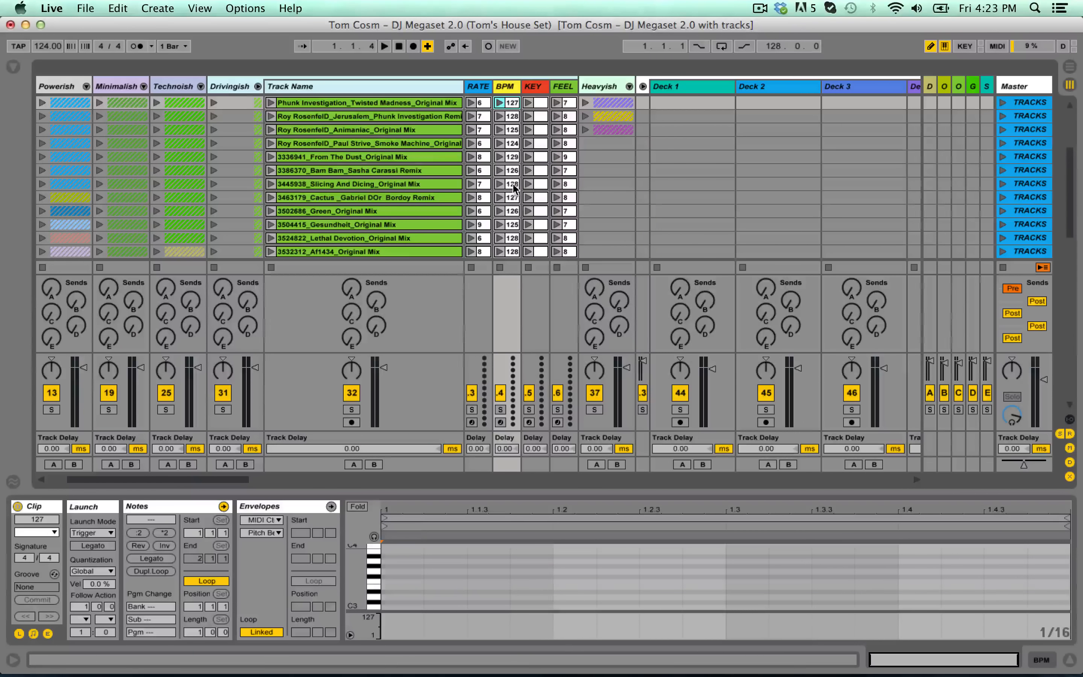
{"action": "scroll", "coordinate": [513, 185], "scroll_direction": "up", "scroll_amount": 4}
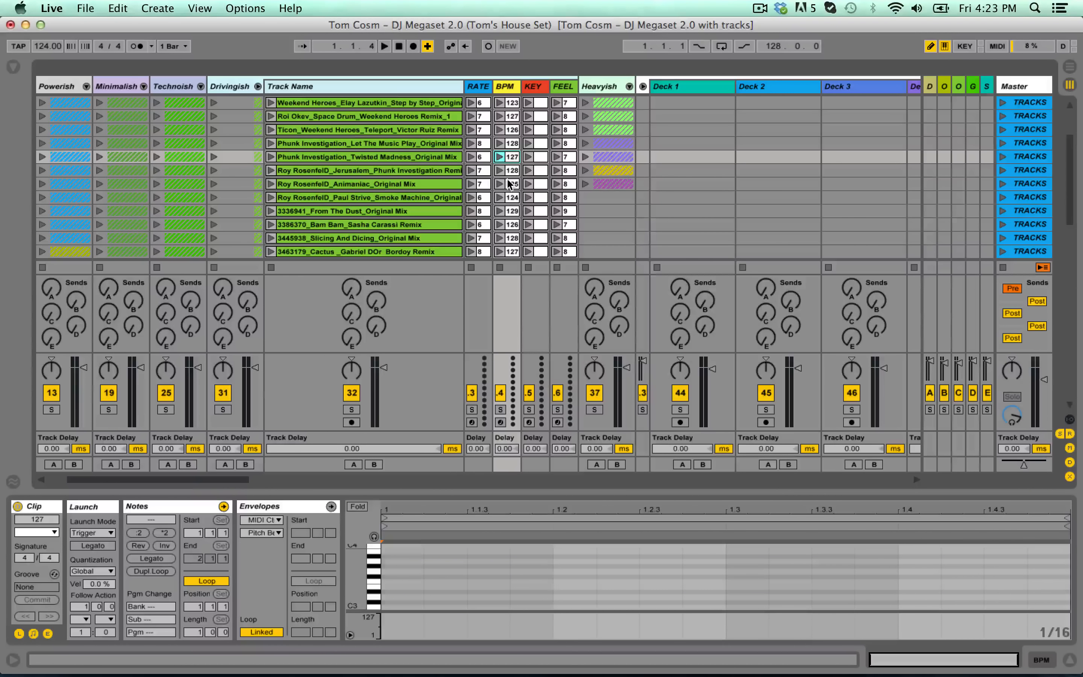
{"action": "scroll", "coordinate": [507, 174], "scroll_direction": "up", "scroll_amount": 3}
{"action": "scroll", "coordinate": [507, 174], "scroll_direction": "down", "scroll_amount": 3}
{"action": "scroll", "coordinate": [551, 115], "scroll_direction": "up", "scroll_amount": 3}
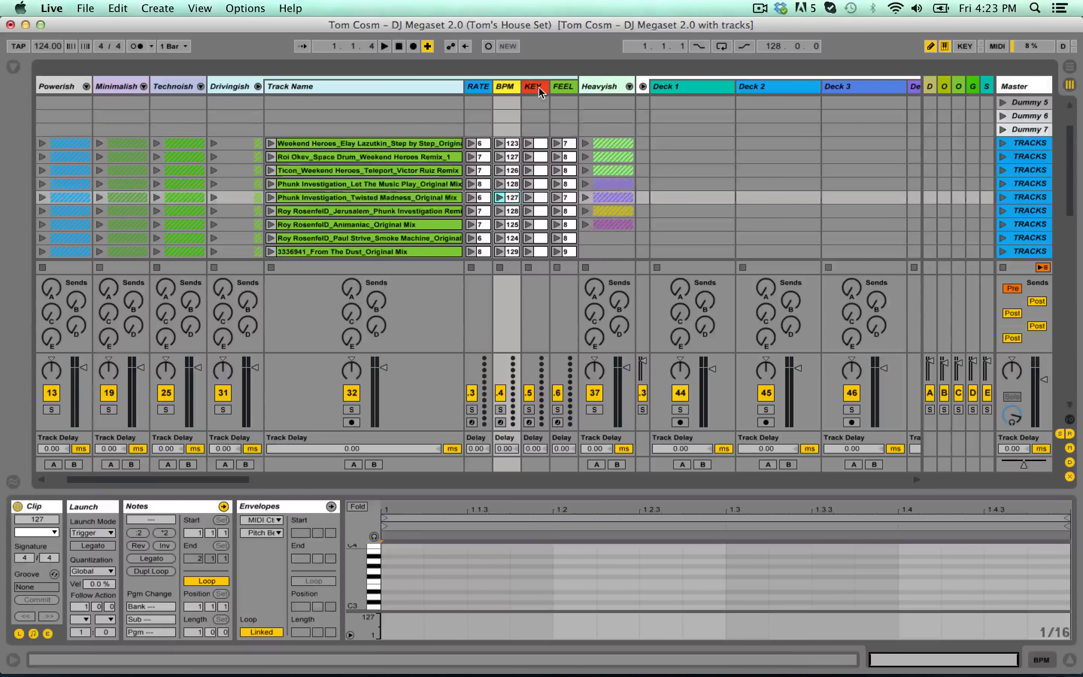
- Select the KEY track, look through its clips, and select the one for the Komka Thats Right song
{"action": "left_click", "coordinate": [538, 87]}
{"action": "scroll", "coordinate": [532, 139], "scroll_direction": "down", "scroll_amount": 2}
{"action": "scroll", "coordinate": [534, 144], "scroll_direction": "down", "scroll_amount": 10}
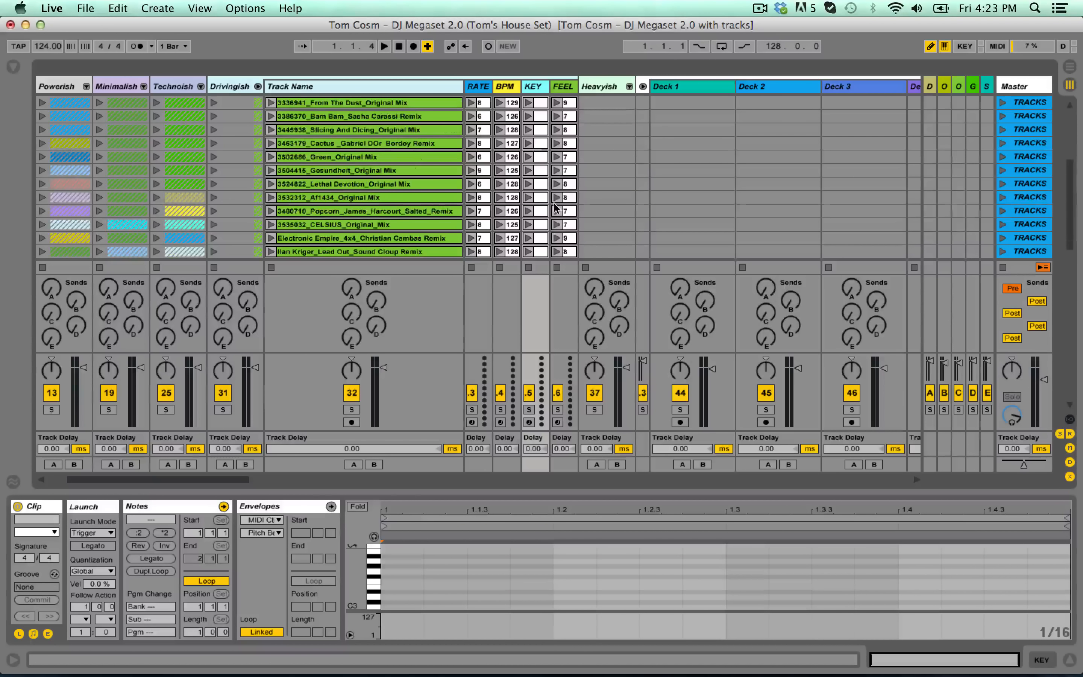
{"action": "scroll", "coordinate": [551, 207], "scroll_direction": "down", "scroll_amount": 5}
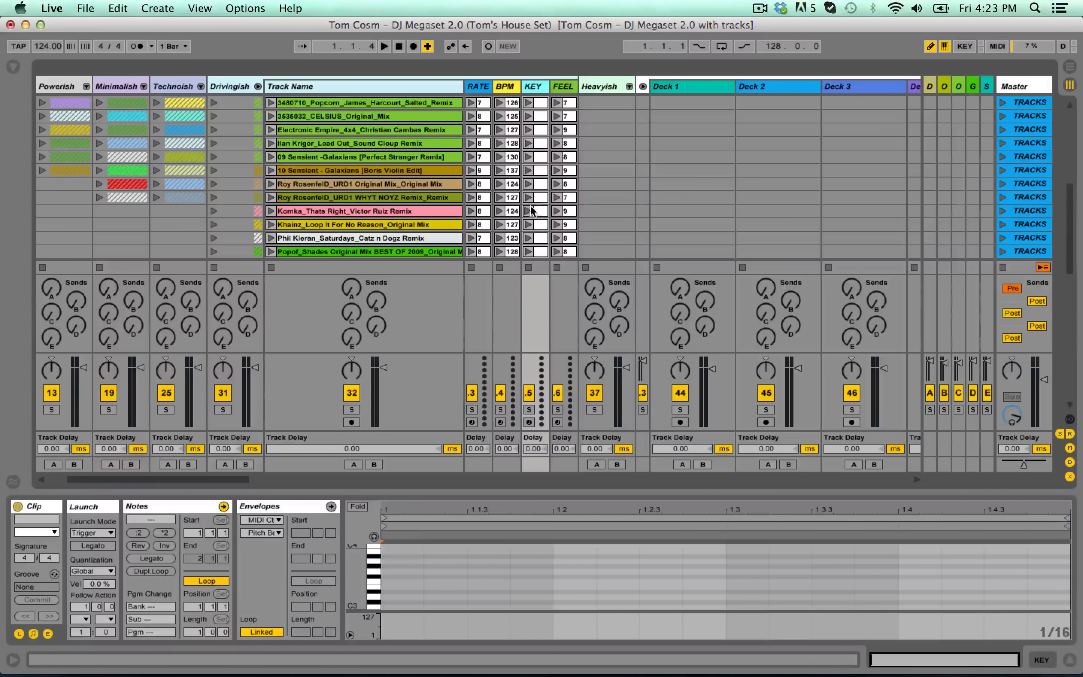
{"action": "left_click", "coordinate": [541, 210]}
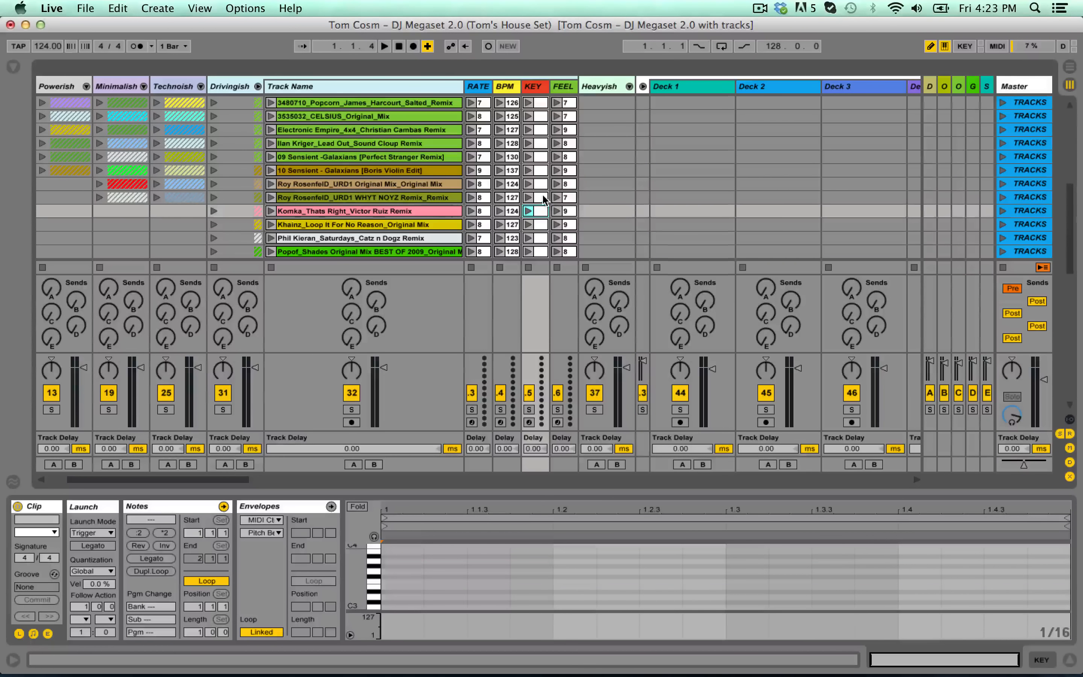
- Name the KEY clip of the URD1 WHYT NOYZ Remix song Cm, and undo the renaming
{"action": "left_click", "coordinate": [541, 197]}
{"action": "key", "text": "super+r"}
{"action": "type", "text": "Cm"}
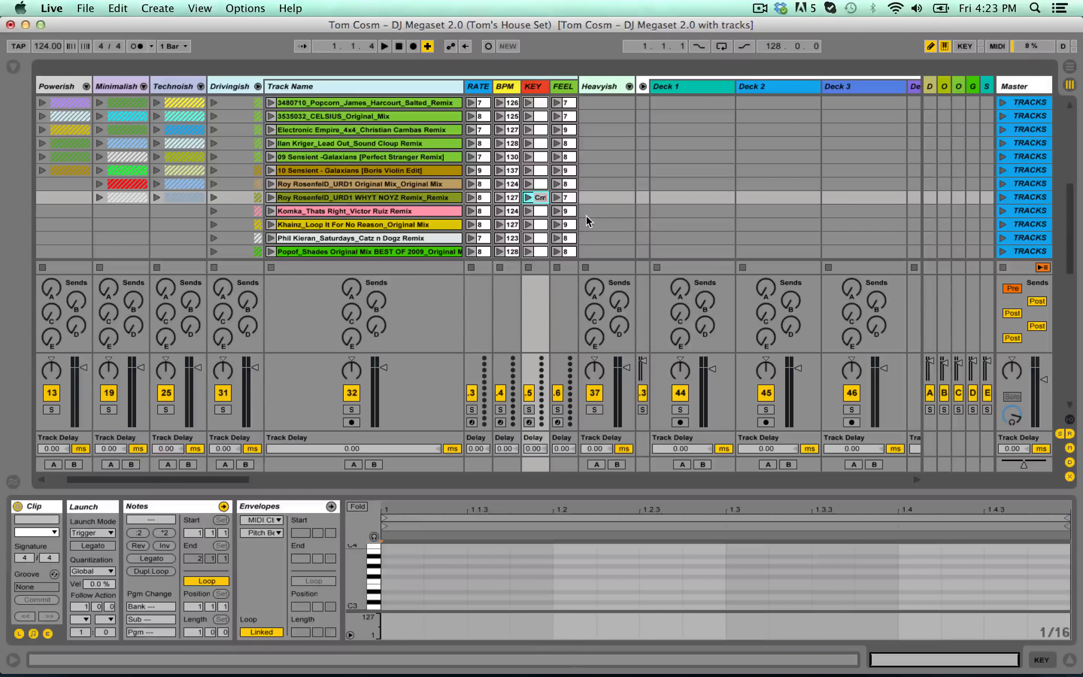
{"action": "key", "text": "Return"}
{"action": "key", "text": "super+z"}
- Select the URD1 WHYT NOYZ Remix song's FEEL clip and its Drivingish group slot, and view the Komka Thats Right song's clip
{"action": "left_click", "coordinate": [571, 198]}
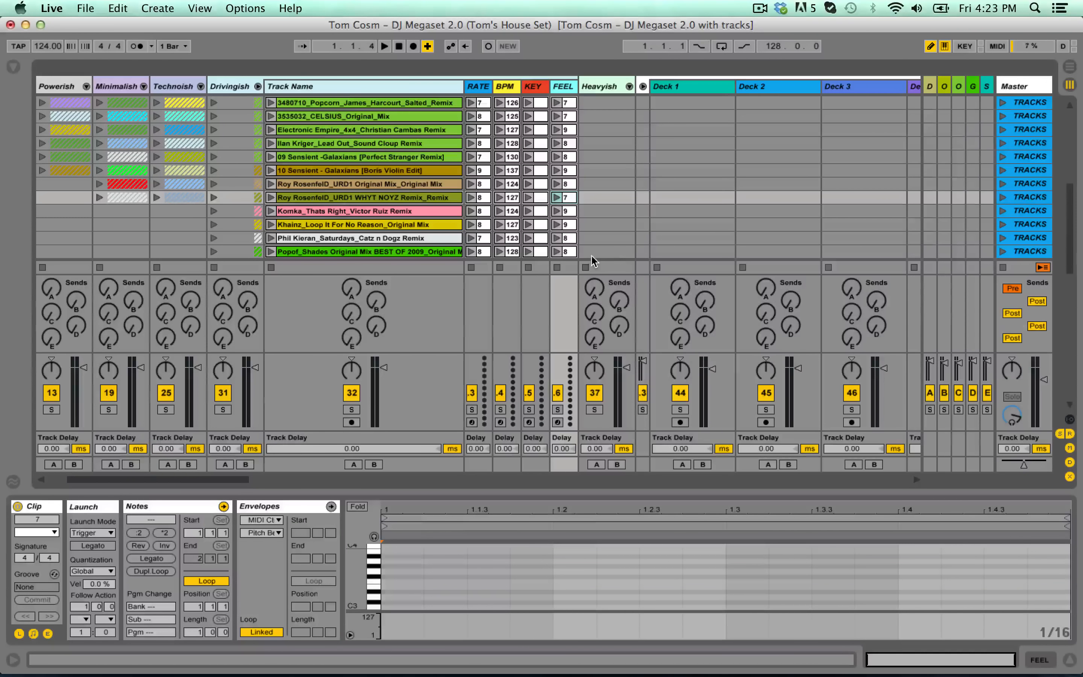
{"action": "left_click", "coordinate": [233, 197], "text": "shift"}
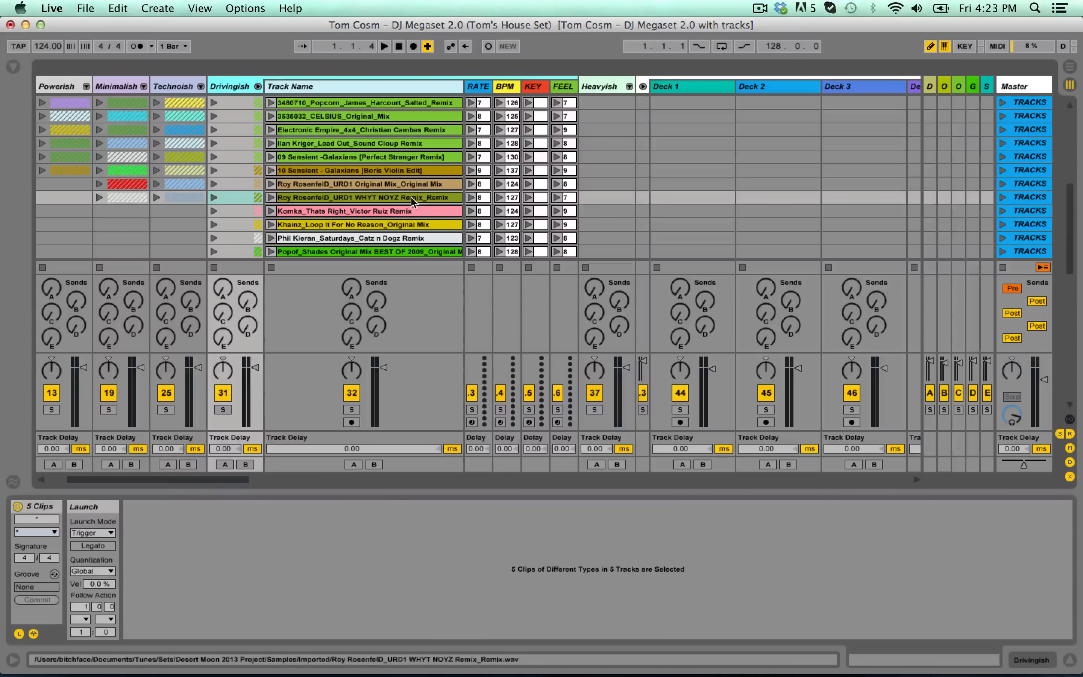
{"action": "left_click", "coordinate": [346, 209]}
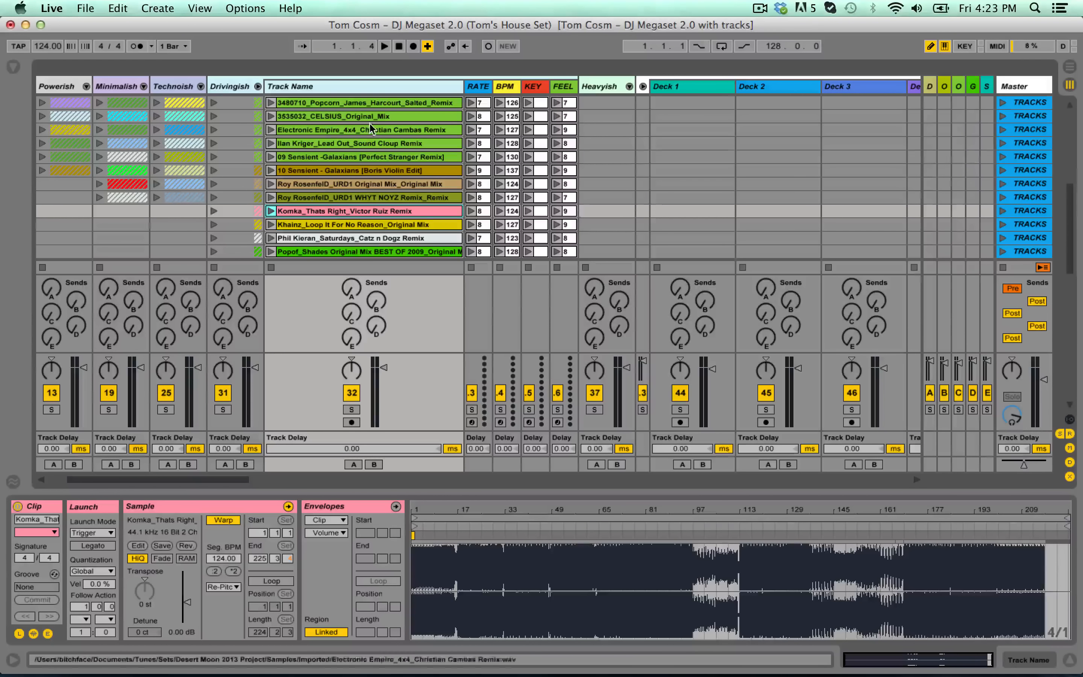
- View the CELSIUS song's clip settings and waveform, and select all of its clips through the Drivingish group slot
{"action": "scroll", "coordinate": [358, 143], "scroll_direction": "up", "scroll_amount": 3}
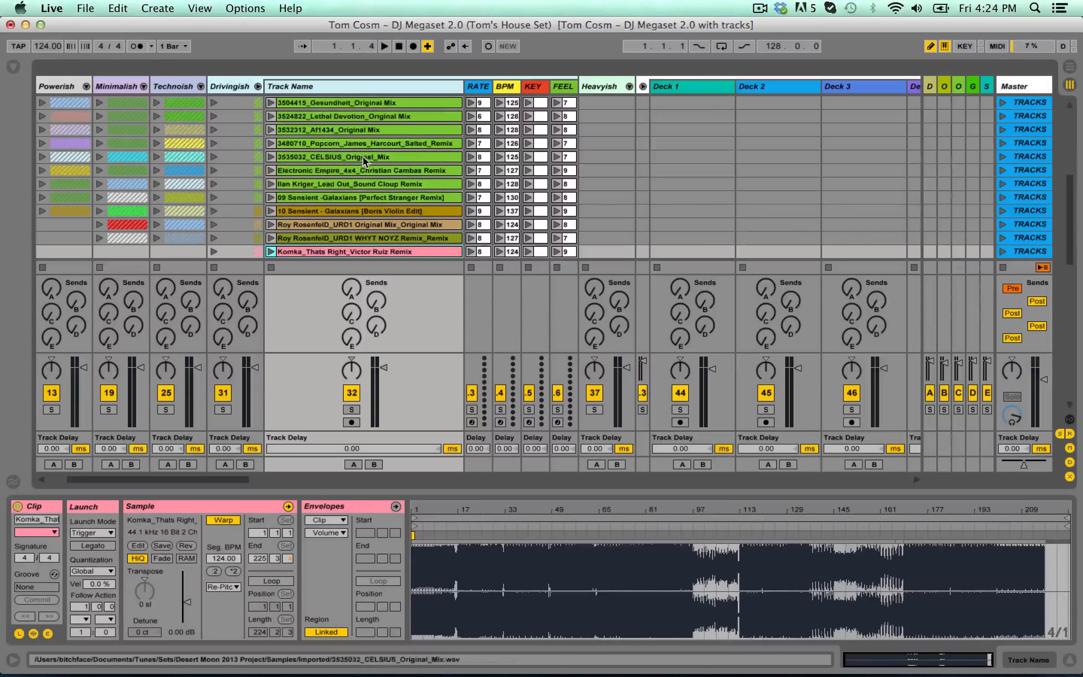
{"action": "left_click", "coordinate": [407, 160]}
{"action": "scroll", "coordinate": [407, 166], "scroll_direction": "up", "scroll_amount": 4}
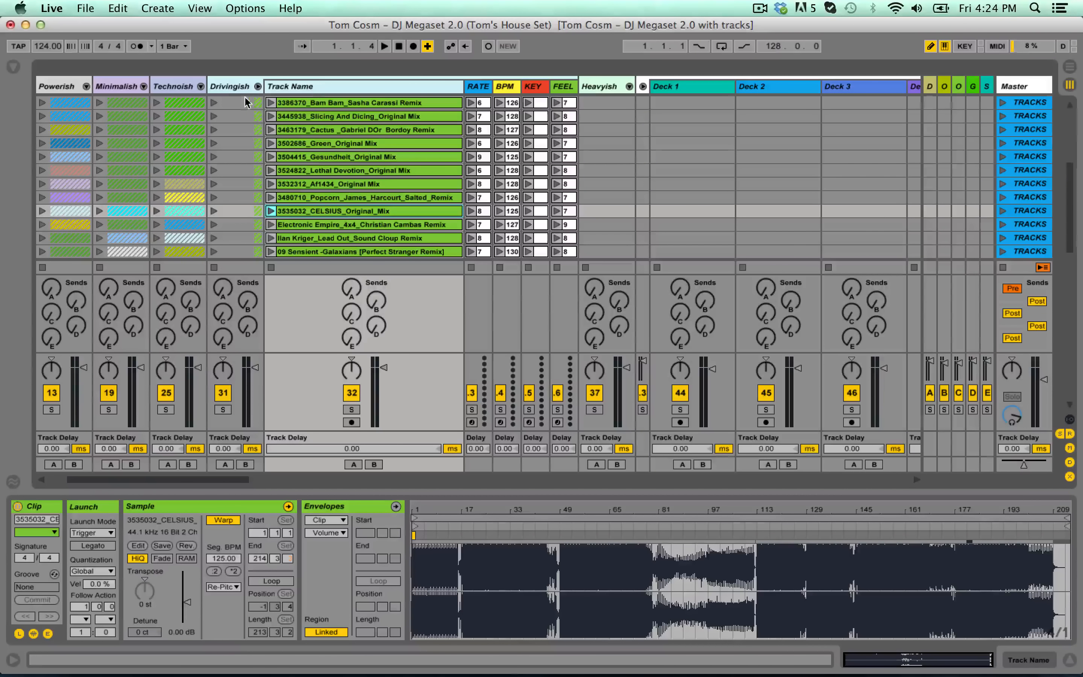
{"action": "left_click", "coordinate": [232, 211]}
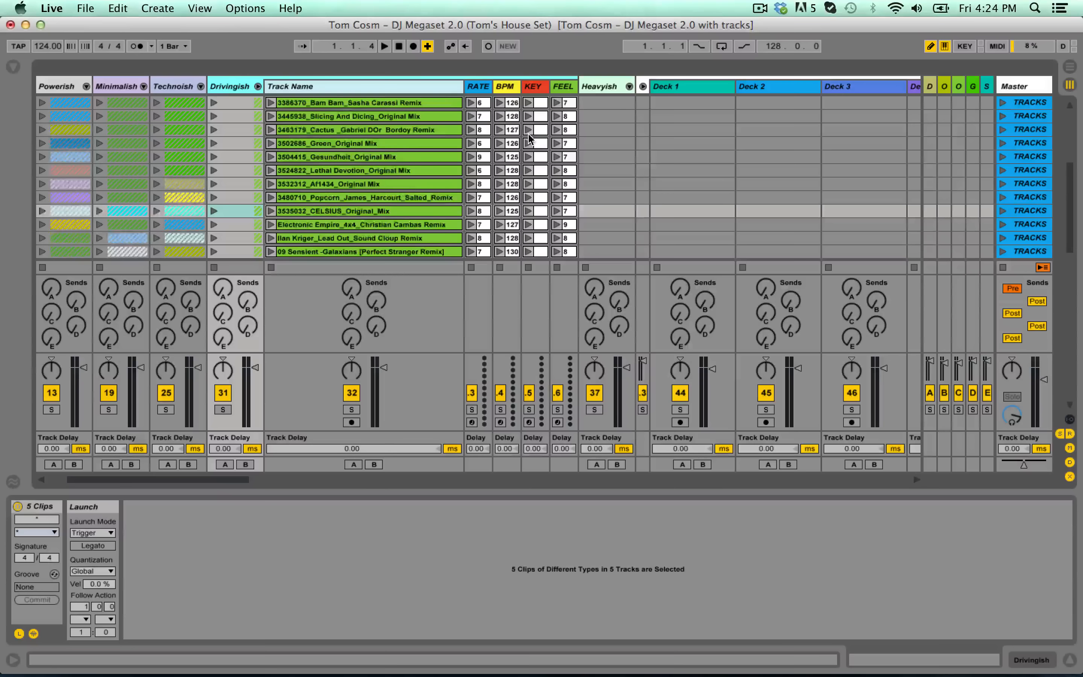
- Browse the whole Drivingish song list with its RATE, BPM, KEY and FEEL labels, finishing at its last songs
{"action": "scroll", "coordinate": [529, 137], "scroll_direction": "up", "scroll_amount": 4}
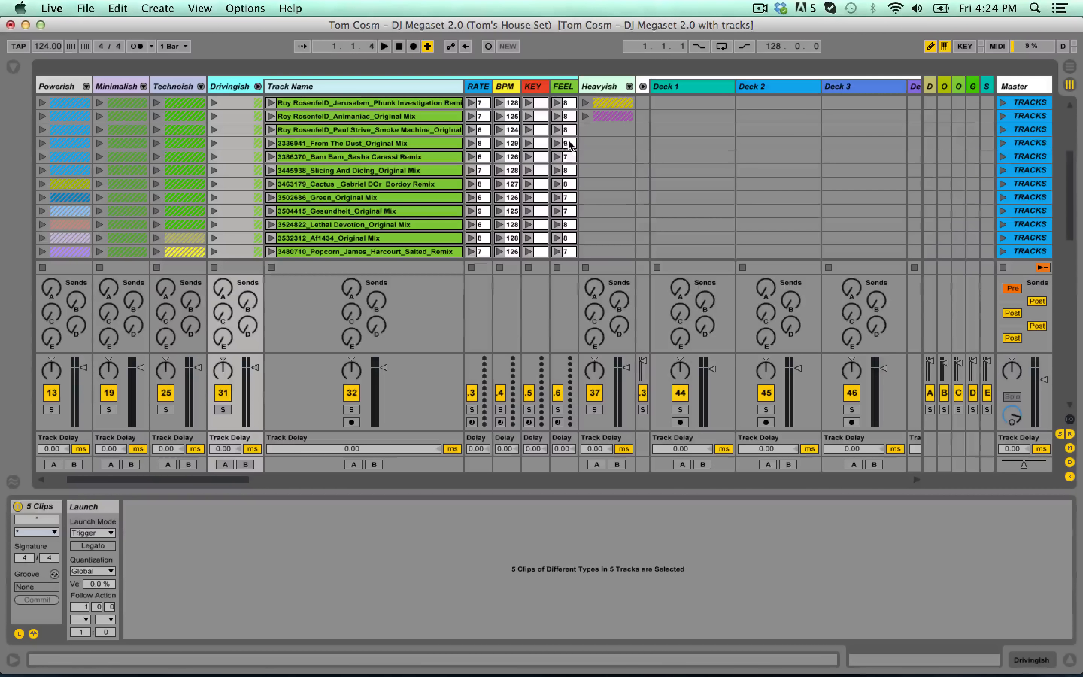
{"action": "scroll", "coordinate": [568, 169], "scroll_direction": "up", "scroll_amount": 6}
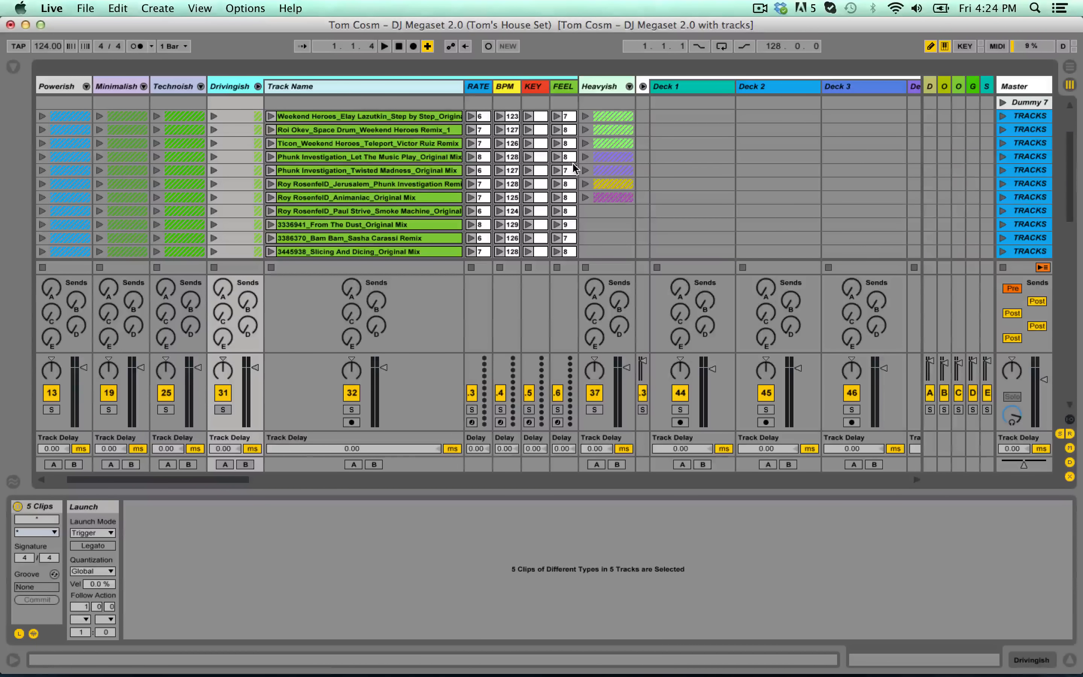
{"action": "scroll", "coordinate": [566, 171], "scroll_direction": "down", "scroll_amount": 8}
{"action": "scroll", "coordinate": [556, 172], "scroll_direction": "down", "scroll_amount": 5}
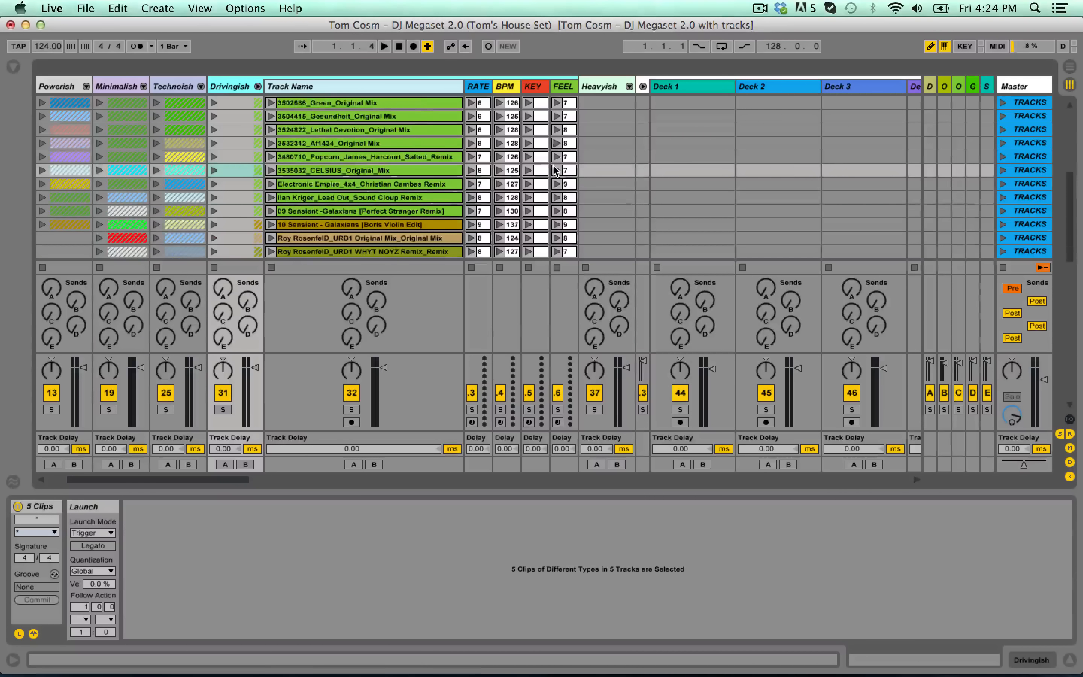
{"action": "scroll", "coordinate": [306, 217], "scroll_direction": "down", "scroll_amount": 9}
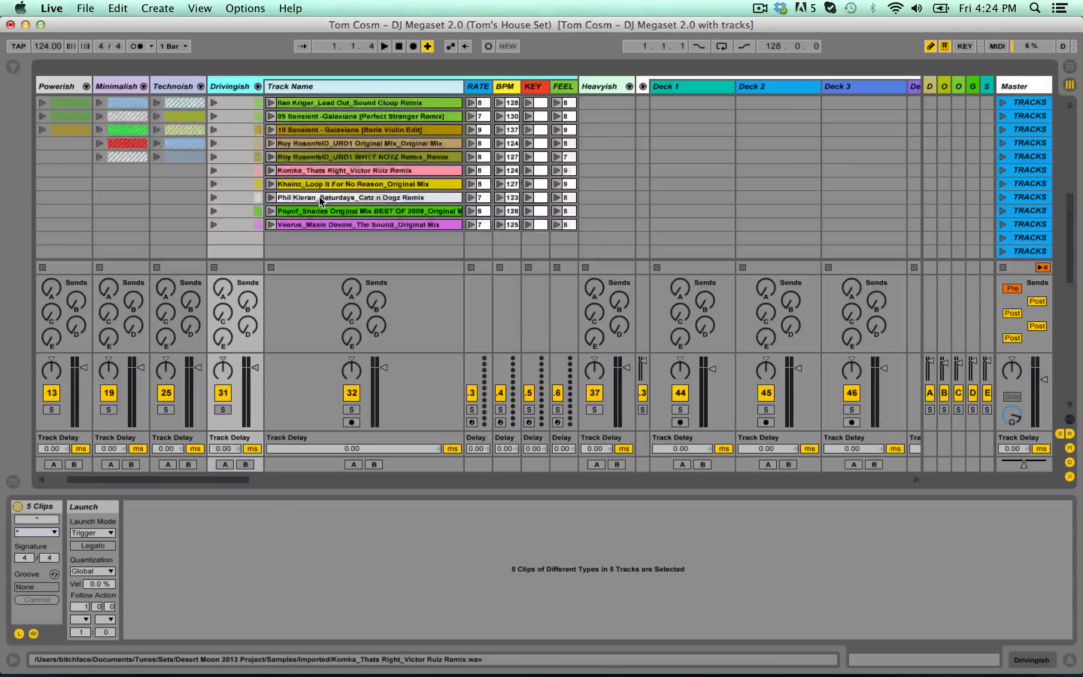
{"action": "scroll", "coordinate": [318, 195], "scroll_direction": "down", "scroll_amount": 5}
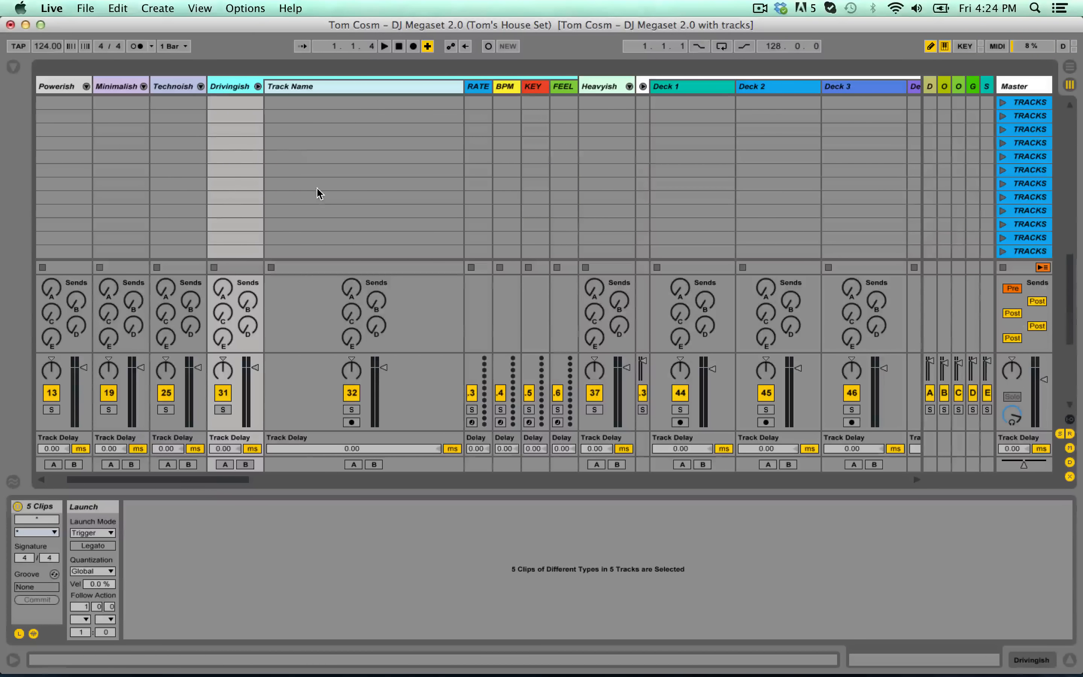
{"action": "scroll", "coordinate": [316, 192], "scroll_direction": "up", "scroll_amount": 9}
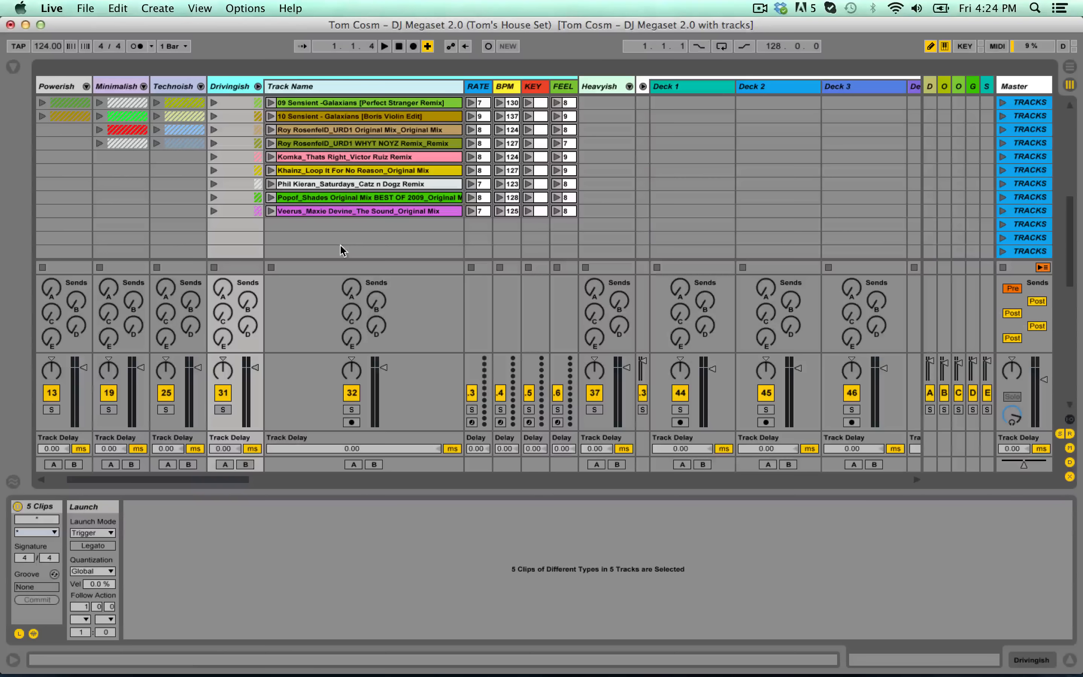
- Return to the first Drivingish songs and select the Deck 1 through Deck 4 tracks together
{"action": "scroll", "coordinate": [384, 198], "scroll_direction": "up", "scroll_amount": 3}
{"action": "scroll", "coordinate": [384, 198], "scroll_direction": "up", "scroll_amount": 10}
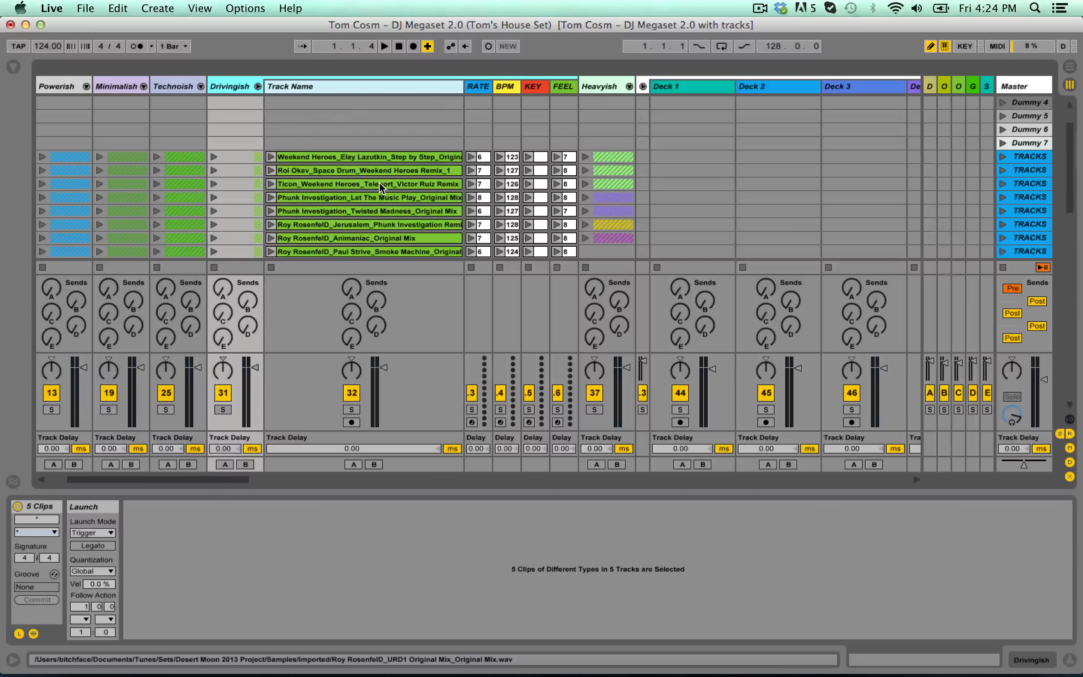
{"action": "scroll", "coordinate": [374, 160], "scroll_direction": "right", "scroll_amount": 8}
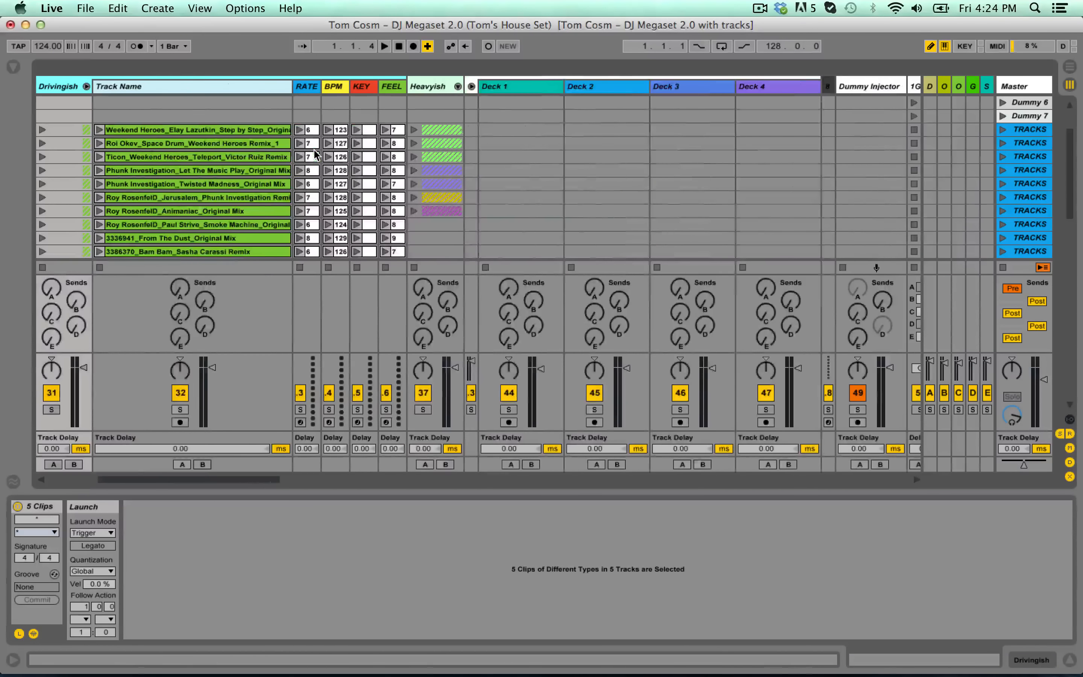
{"action": "left_click", "coordinate": [384, 87]}
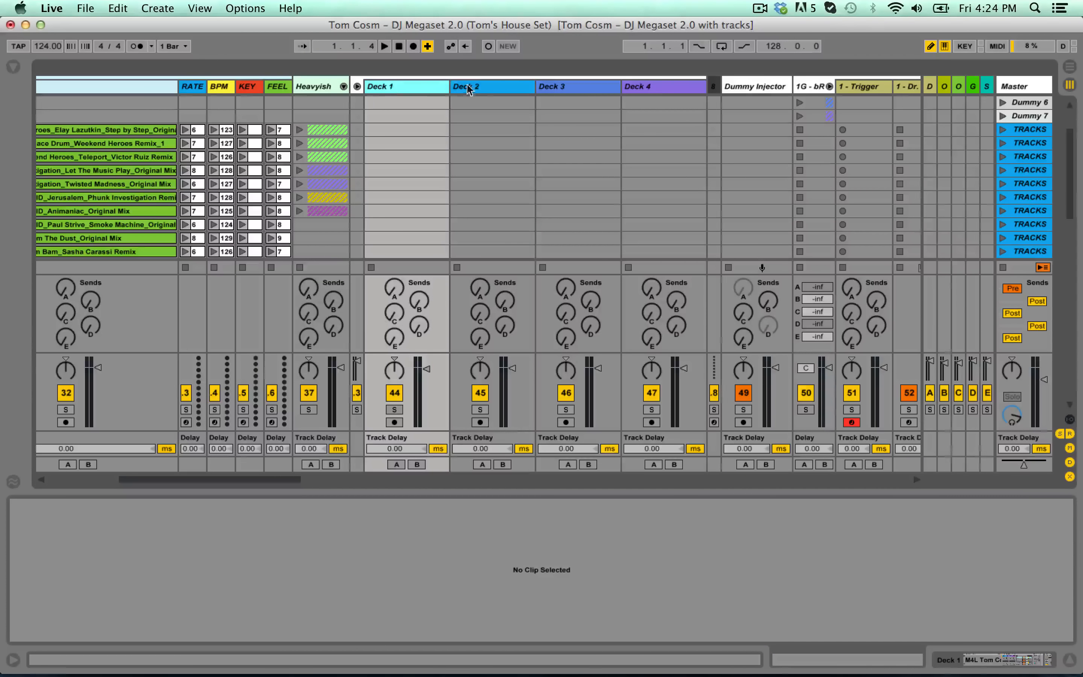
{"action": "left_click", "coordinate": [671, 88], "text": "shift"}
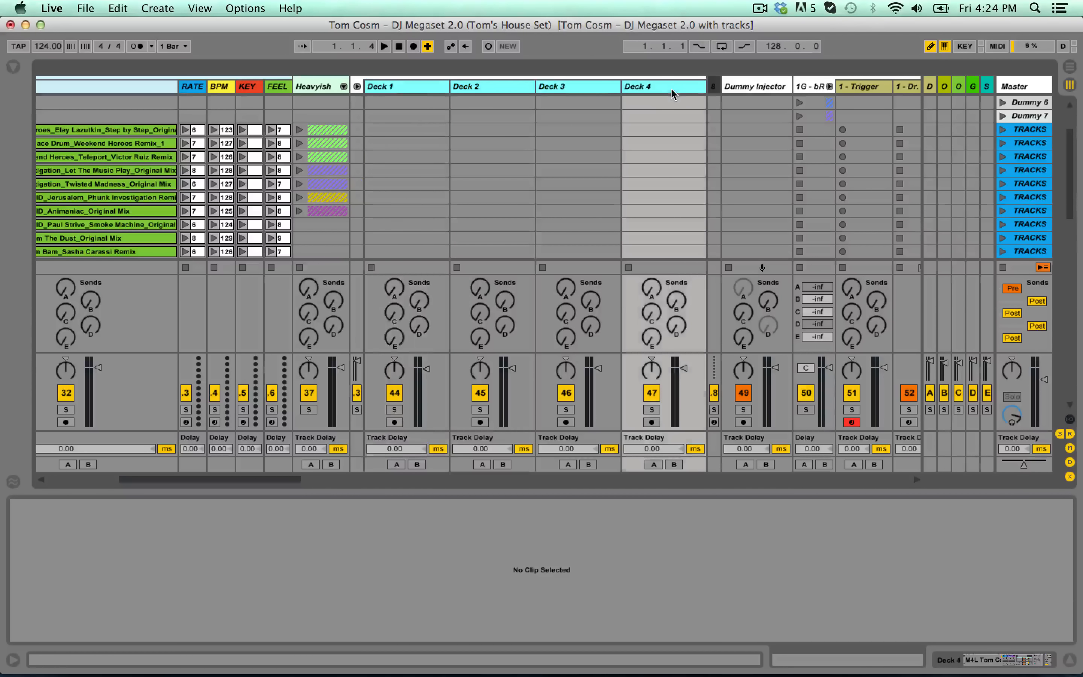
- Show Deck 1's device chain and view the devices on Decks 2, 3 and 4 in turn
{"action": "left_click", "coordinate": [410, 86]}
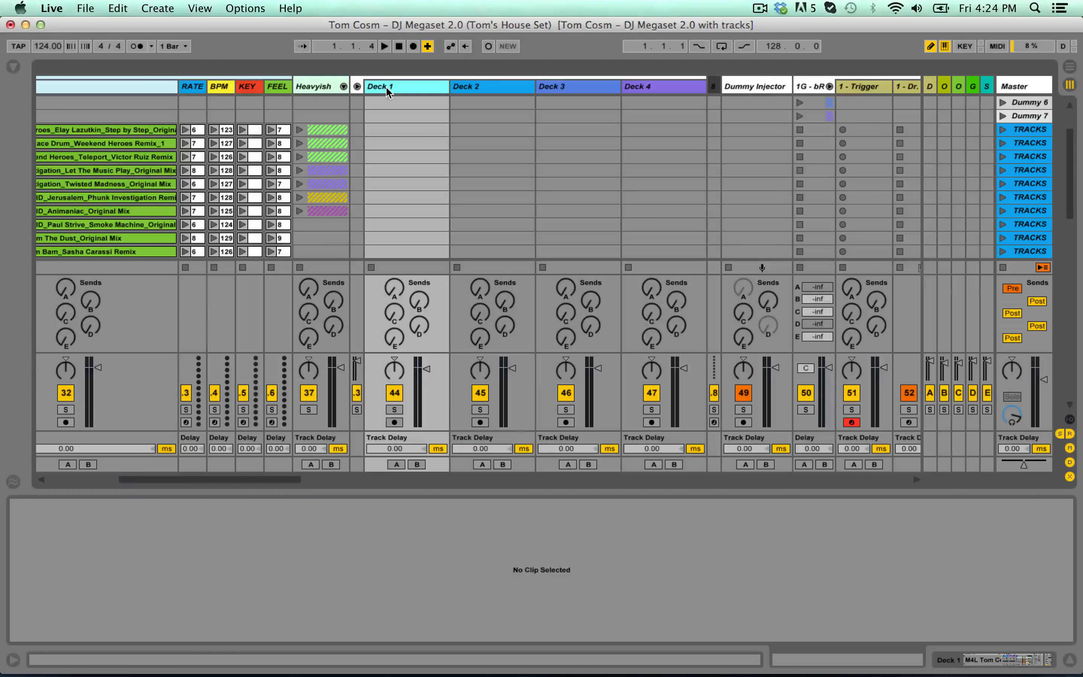
{"action": "double_click", "coordinate": [378, 87]}
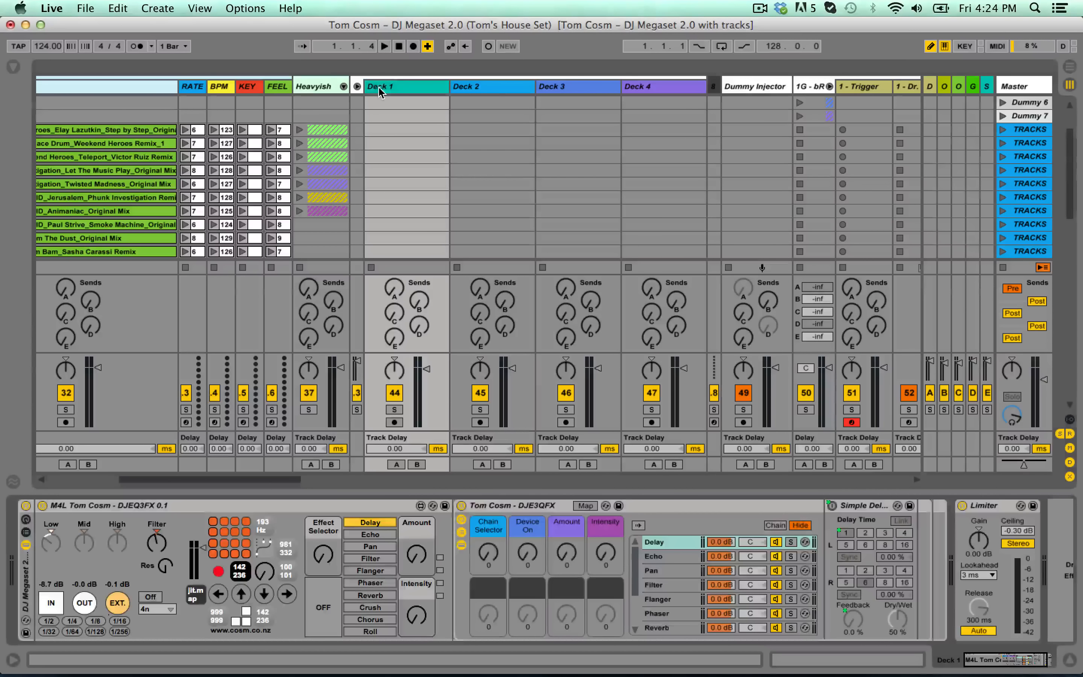
{"action": "left_click", "coordinate": [493, 87]}
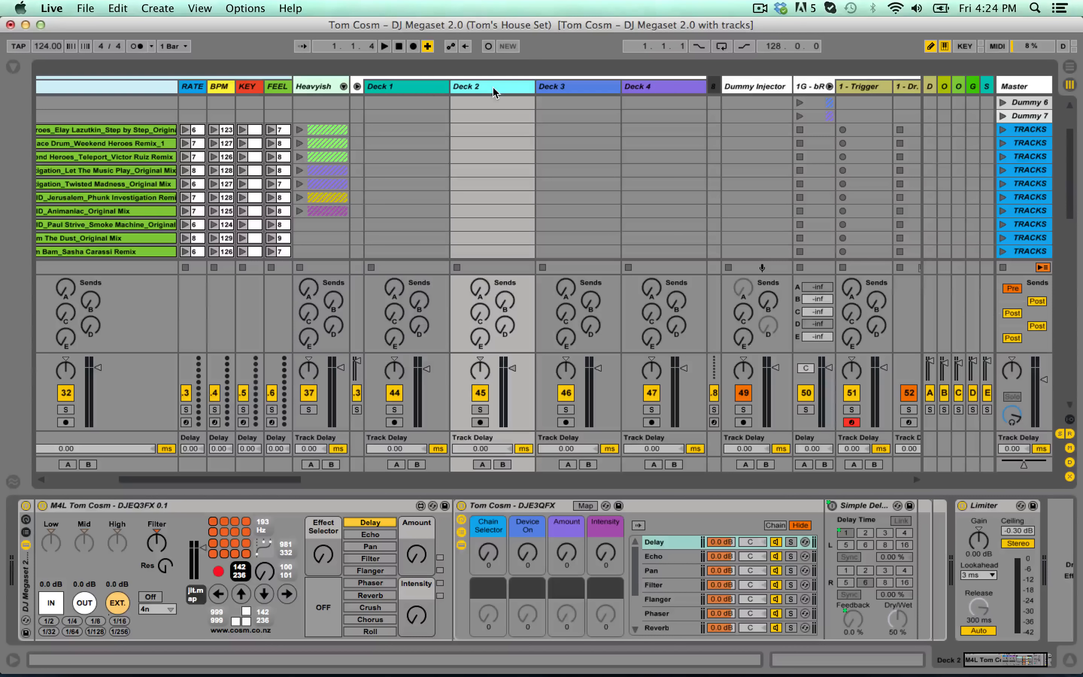
{"action": "left_click", "coordinate": [569, 87]}
{"action": "left_click", "coordinate": [660, 89]}
{"action": "left_click", "coordinate": [593, 90]}
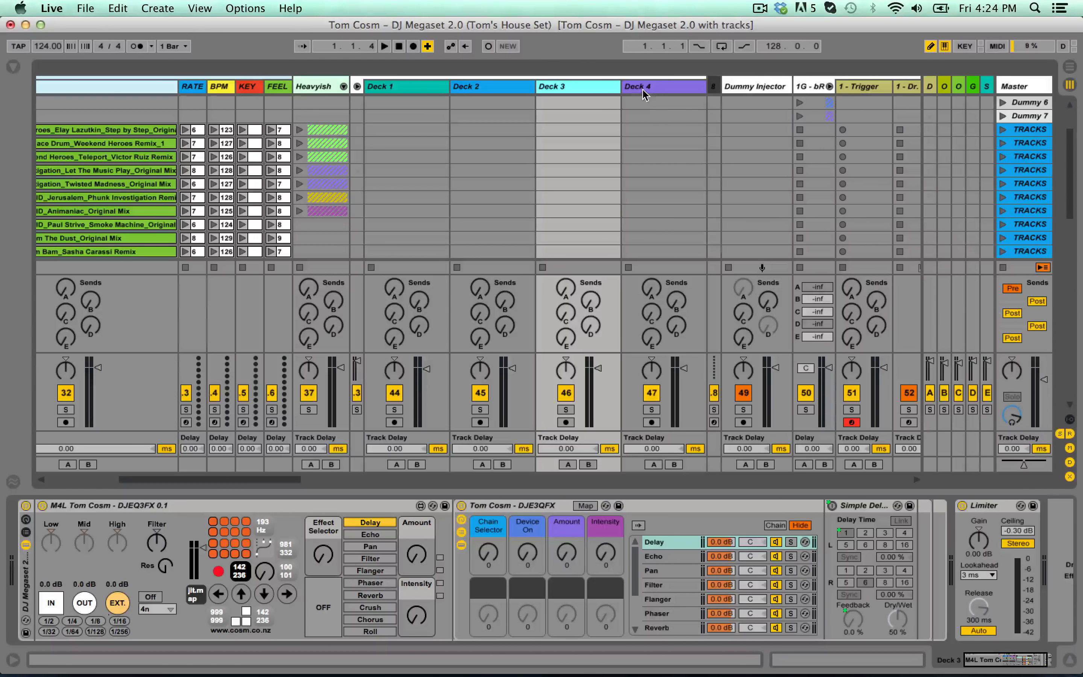
- Compare the device chains of Deck 3 and Deck 4, and view Deck 4's track options without choosing any
{"action": "left_click", "coordinate": [643, 90]}
{"action": "left_click", "coordinate": [581, 86]}
{"action": "left_click", "coordinate": [643, 89]}
{"action": "left_click", "coordinate": [602, 86]}
{"action": "right_click", "coordinate": [646, 89]}
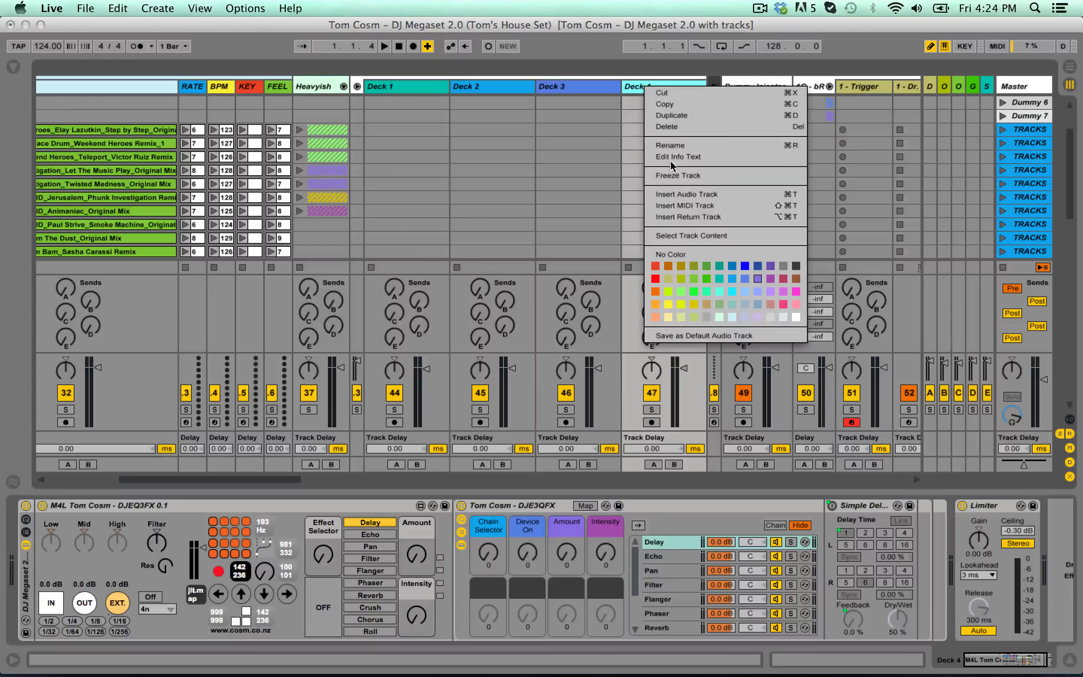
{"action": "left_click", "coordinate": [563, 88]}
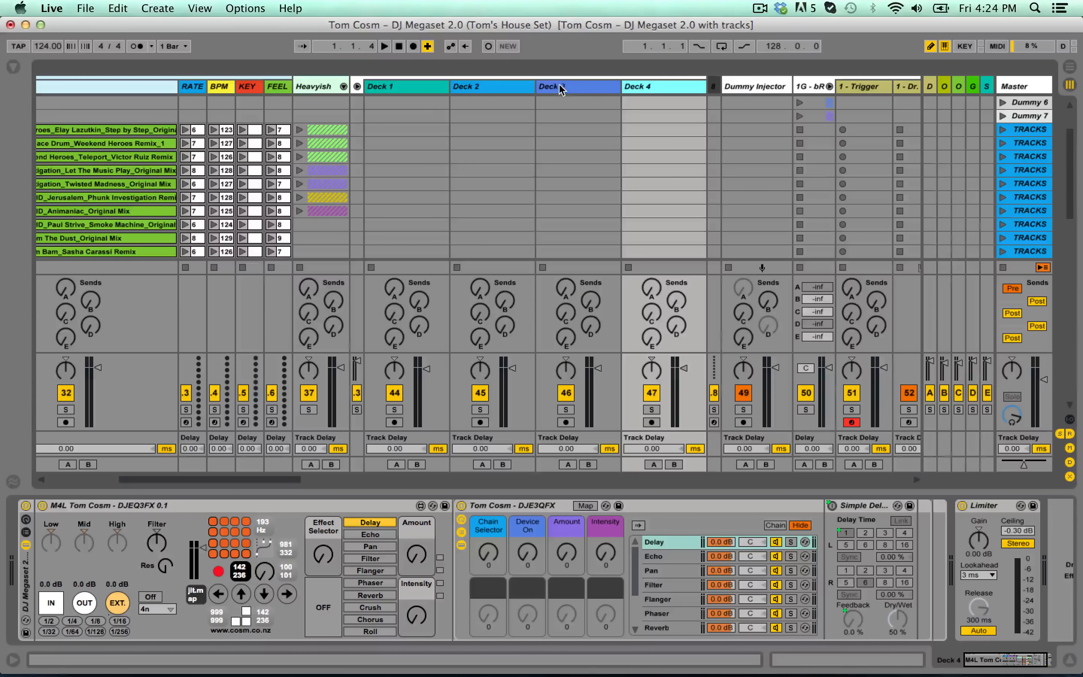
- View the device chains of Deck 1, Deck 2 and Deck 3 one after another
{"action": "left_click", "coordinate": [412, 94]}
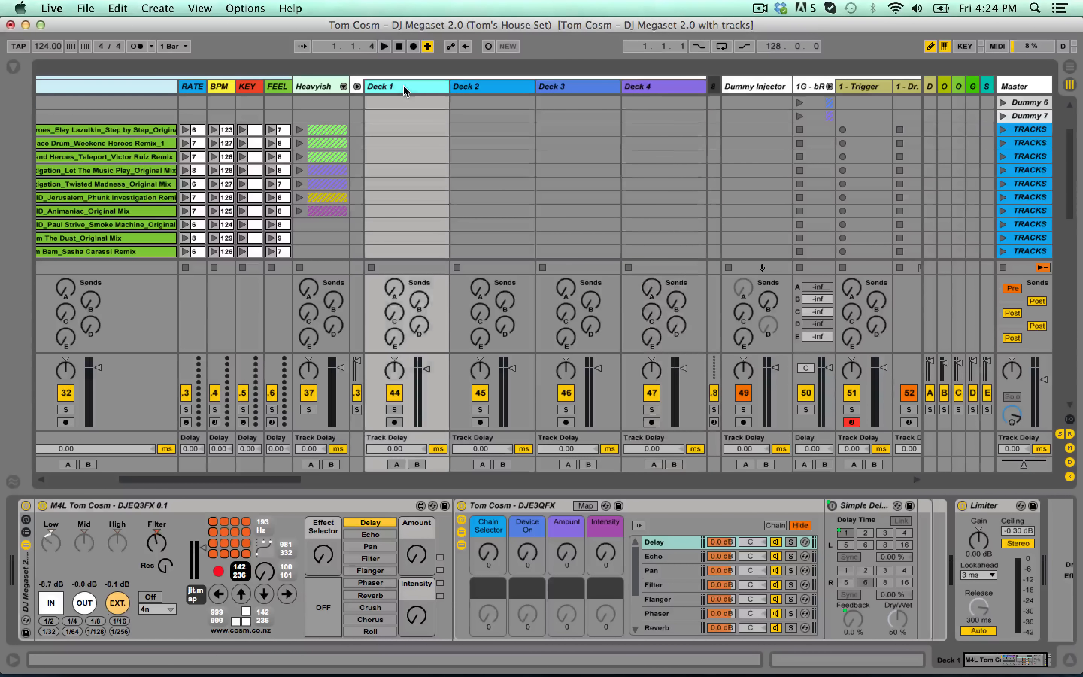
{"action": "left_click", "coordinate": [466, 88]}
{"action": "left_click", "coordinate": [536, 88]}
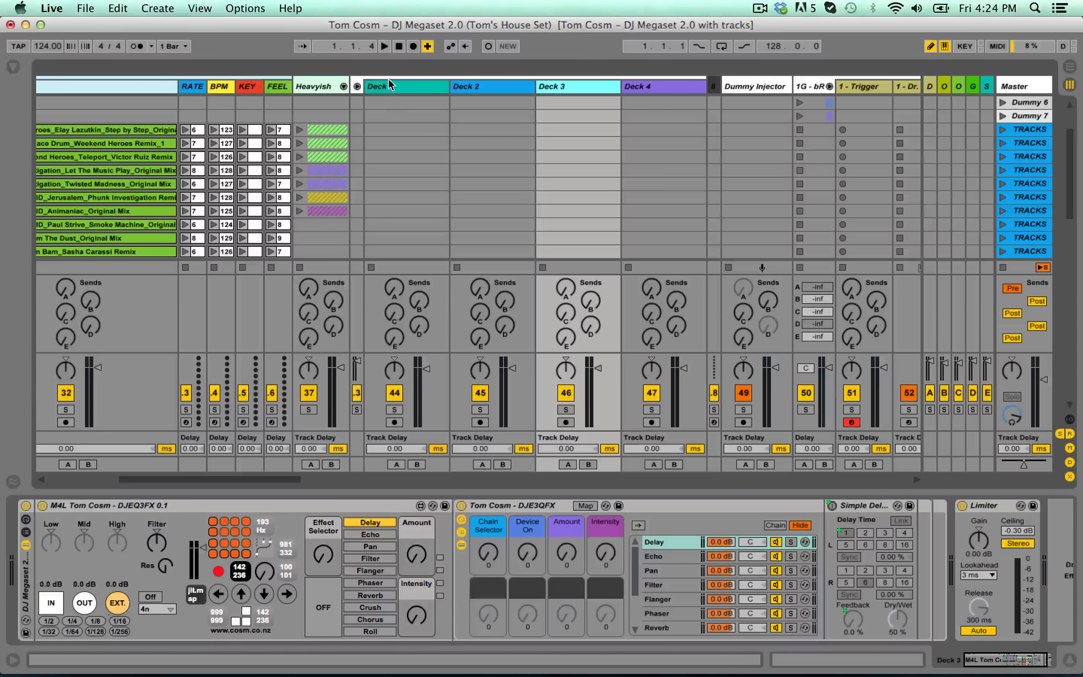
- Select the DJEQ3FX device on Deck 1, set its Low band to -0.2 dB and try its Filter control
{"action": "left_click", "coordinate": [390, 88]}
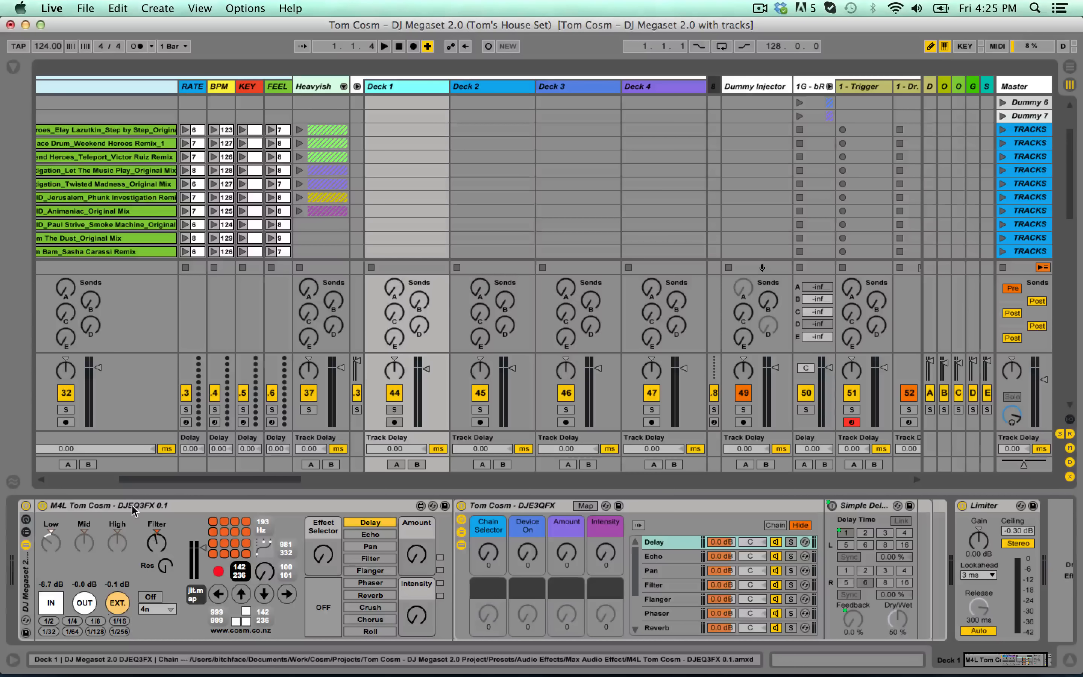
{"action": "left_click", "coordinate": [155, 508]}
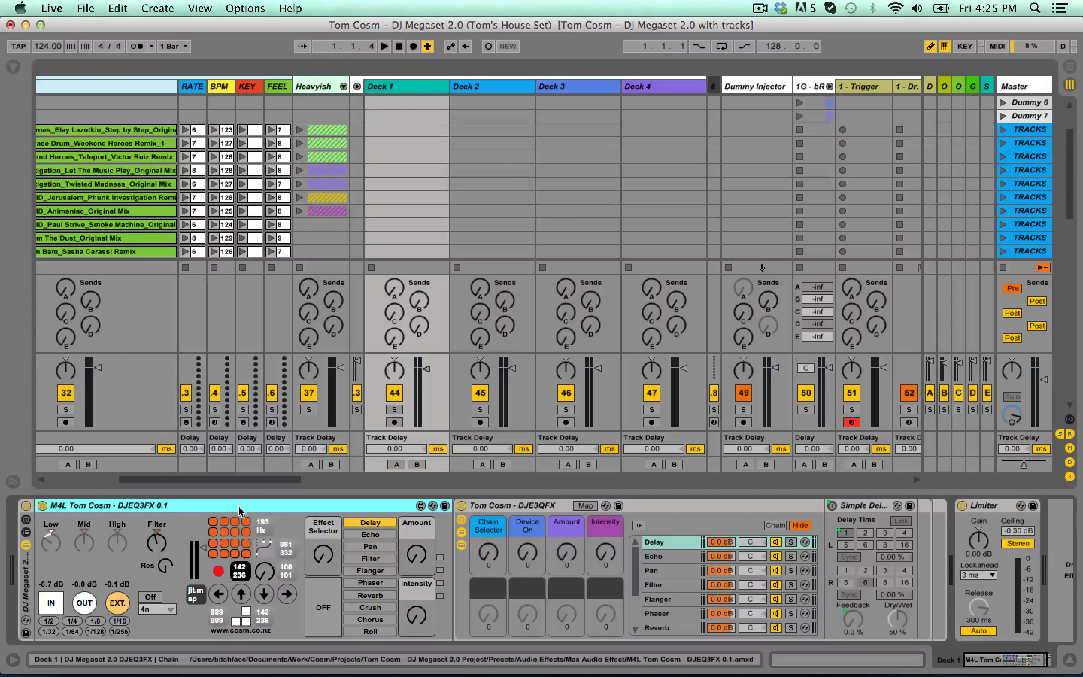
{"action": "left_click", "coordinate": [52, 533]}
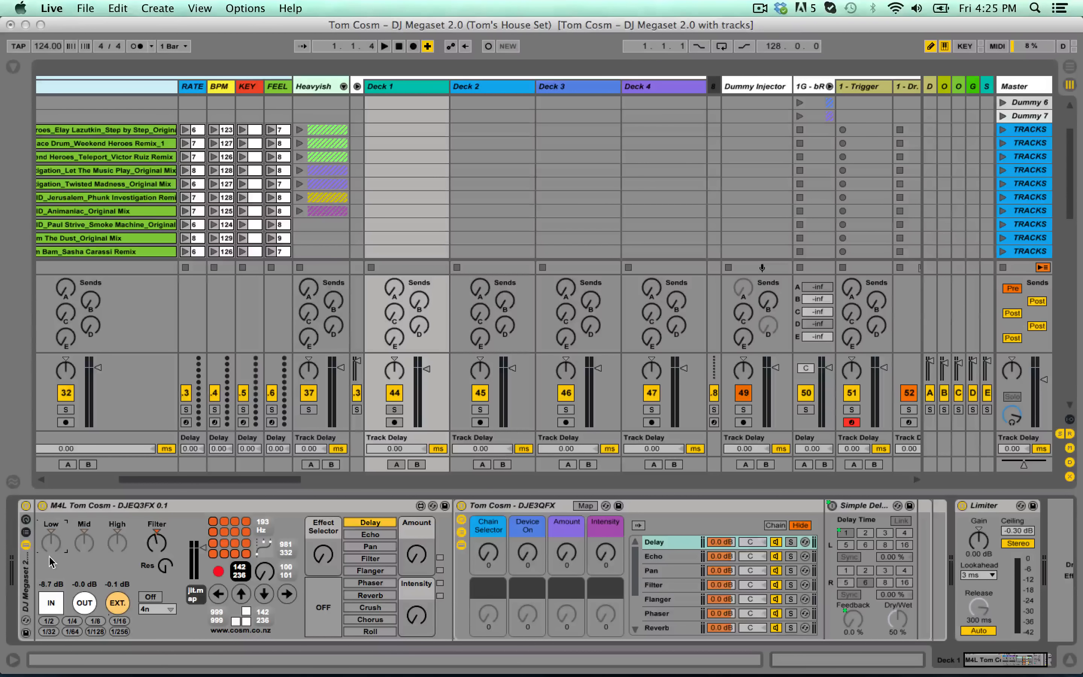
{"action": "mouse_move", "coordinate": [53, 543]}
{"action": "left_mouse_down"}
{"action": "mouse_move", "coordinate": [53, 524]}
{"action": "mouse_move", "coordinate": [51, 557]}
{"action": "mouse_move", "coordinate": [51, 530]}
{"action": "mouse_move", "coordinate": [52, 543]}
{"action": "left_mouse_up"}
{"action": "left_click_drag", "start_coordinate": [156, 542], "coordinate": [157, 525]}
- Move the Roy RosenfelD Jerusalem Phunk Investigation Remix clip from the Drivingish group into Deck 1's first TRACKS slot
{"action": "scroll", "coordinate": [166, 172], "scroll_direction": "left", "scroll_amount": 3}
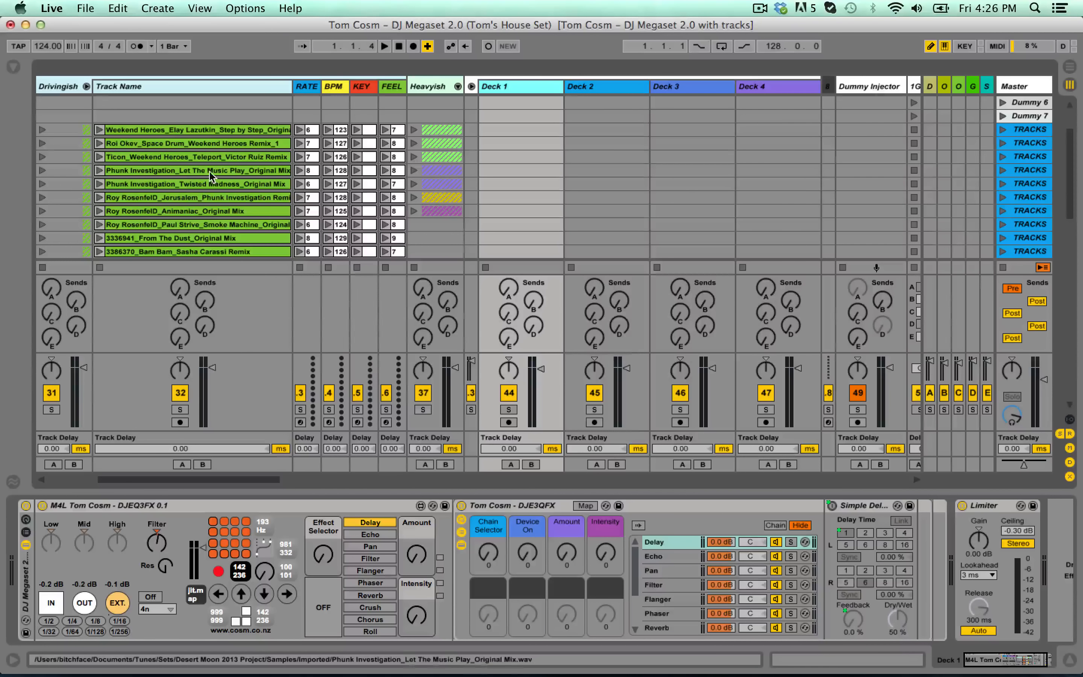
{"action": "left_click", "coordinate": [224, 194]}
{"action": "left_click_drag", "start_coordinate": [240, 190], "coordinate": [500, 129]}
{"action": "scroll", "coordinate": [383, 133], "scroll_direction": "right", "scroll_amount": 5}
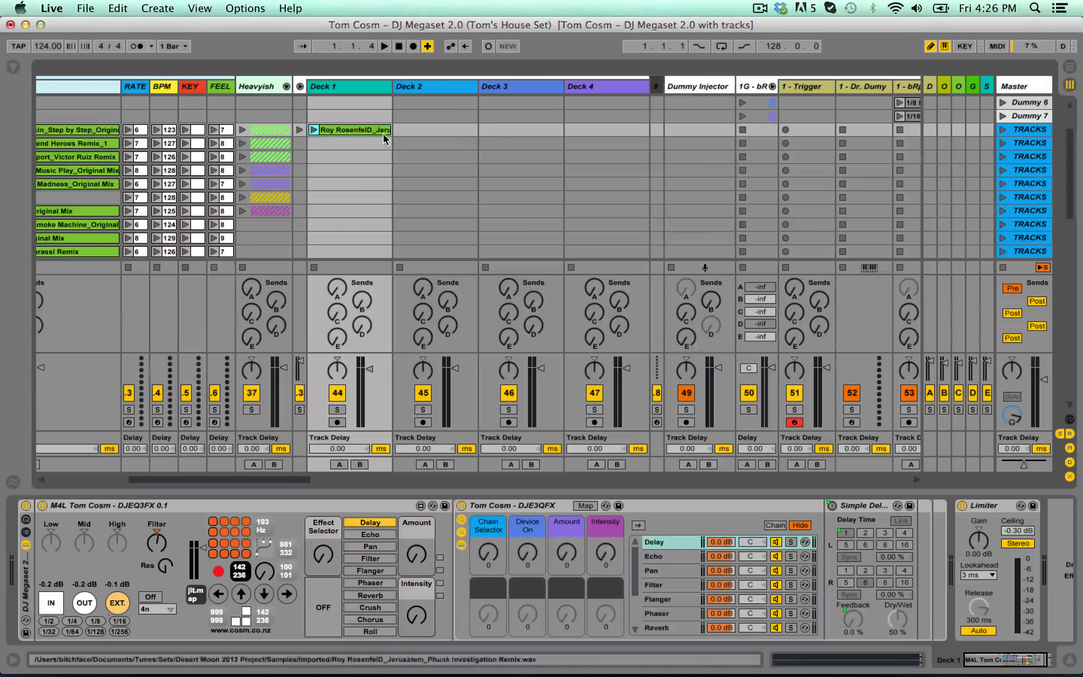
- Launch the Jerusalem clip on Deck 1 and set the session tempo to 128 BPM
{"action": "left_click", "coordinate": [313, 130]}
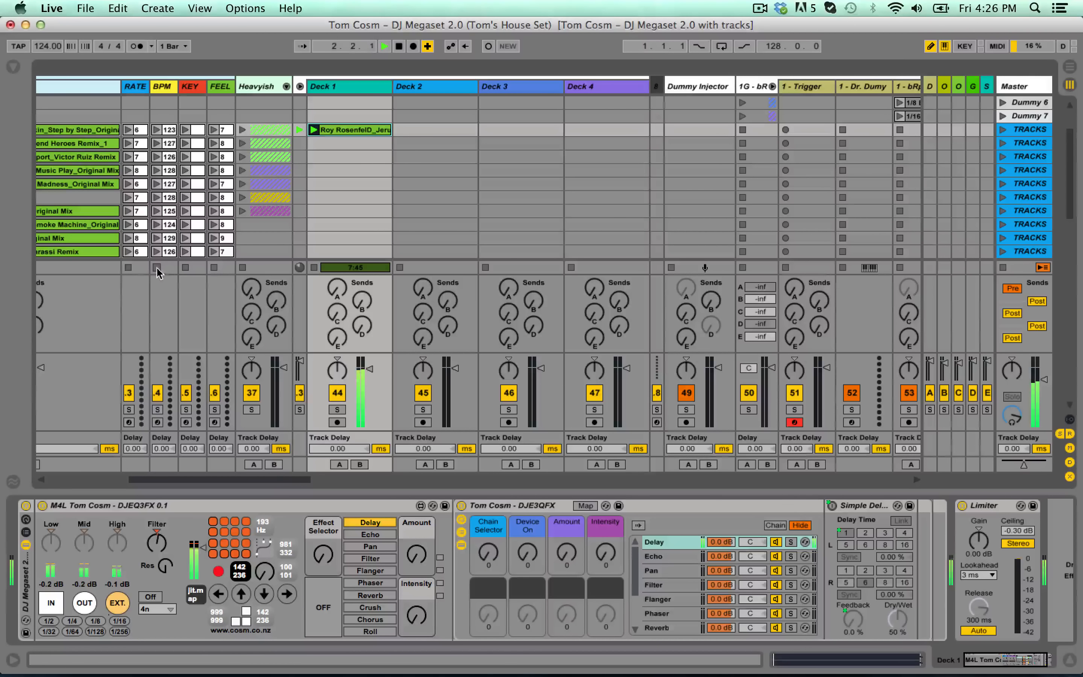
{"action": "left_click_drag", "start_coordinate": [44, 47], "coordinate": [44, 35]}
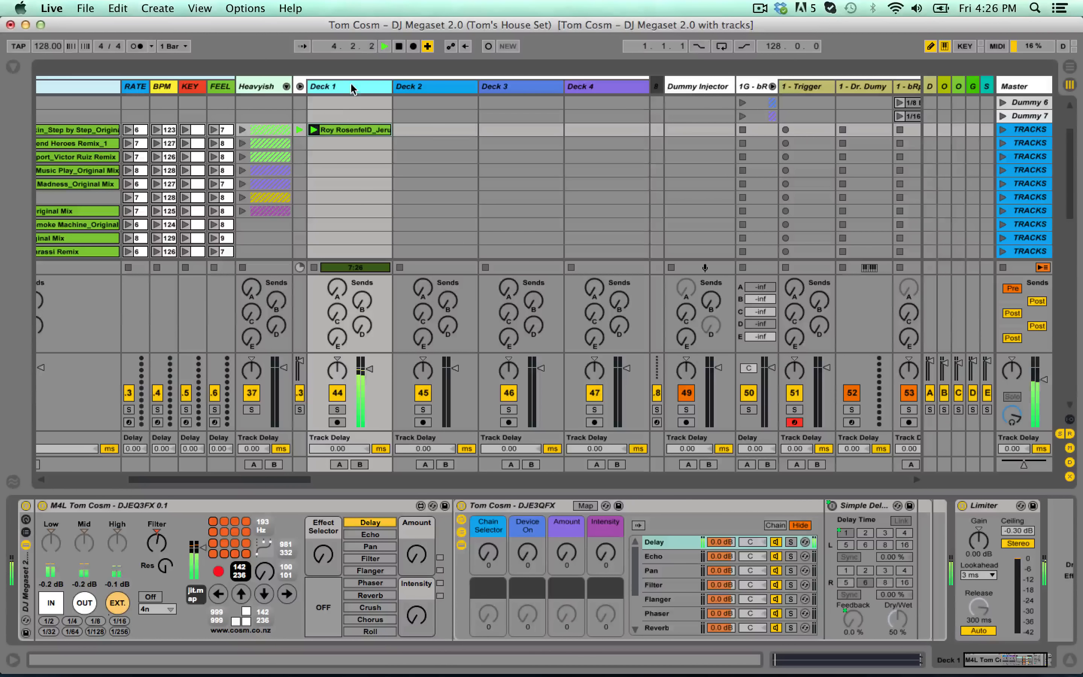
- Adjust the Low, Mid and High bands of Deck 1's EQ on the playing song, leaving Low and Mid at 1.5 dB
{"action": "left_click", "coordinate": [47, 544]}
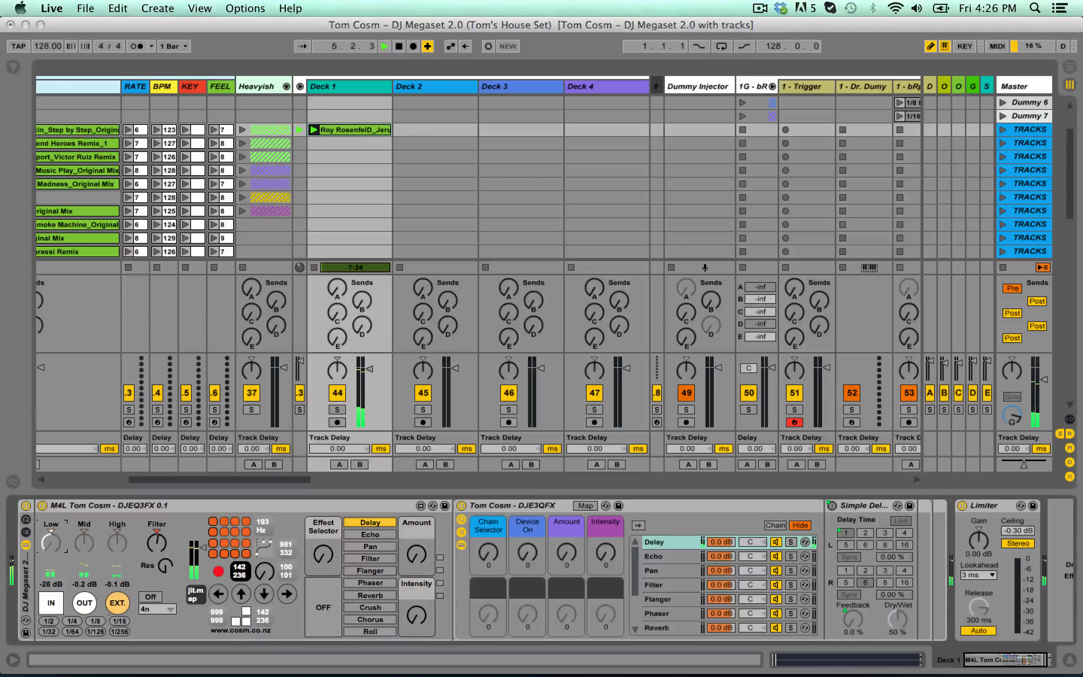
{"action": "left_click_drag", "start_coordinate": [49, 544], "coordinate": [153, 553]}
{"action": "left_click", "coordinate": [118, 543]}
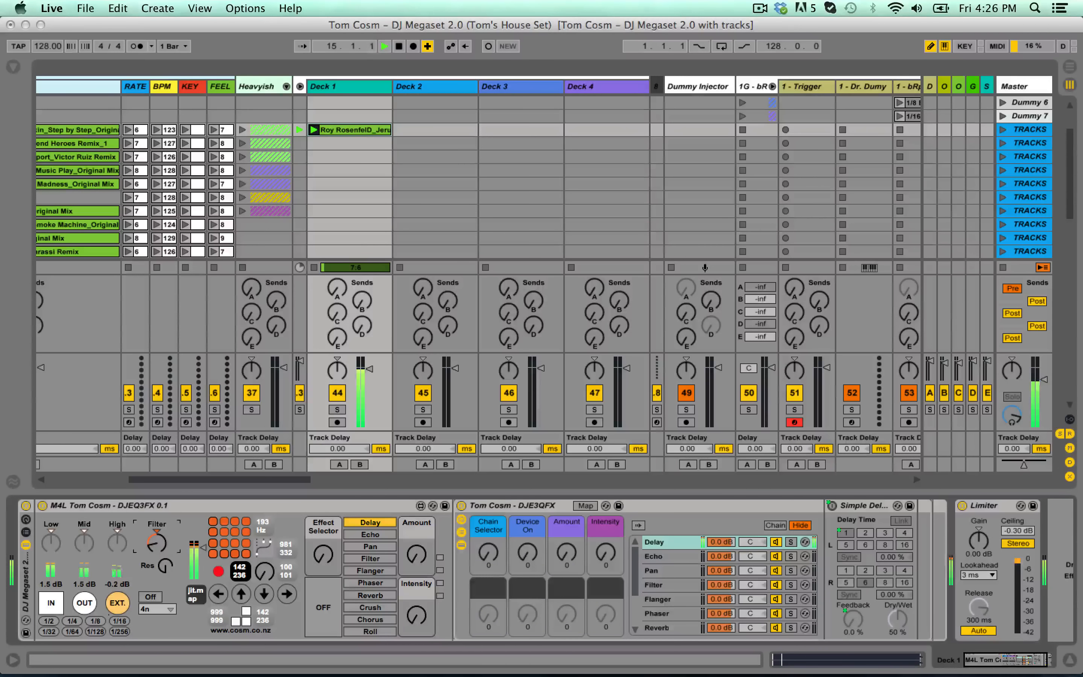
- Bring Deck 1's filter back to its centre position, try the resonance control and stop the deck's clip
{"action": "left_click_drag", "start_coordinate": [152, 553], "coordinate": [152, 538]}
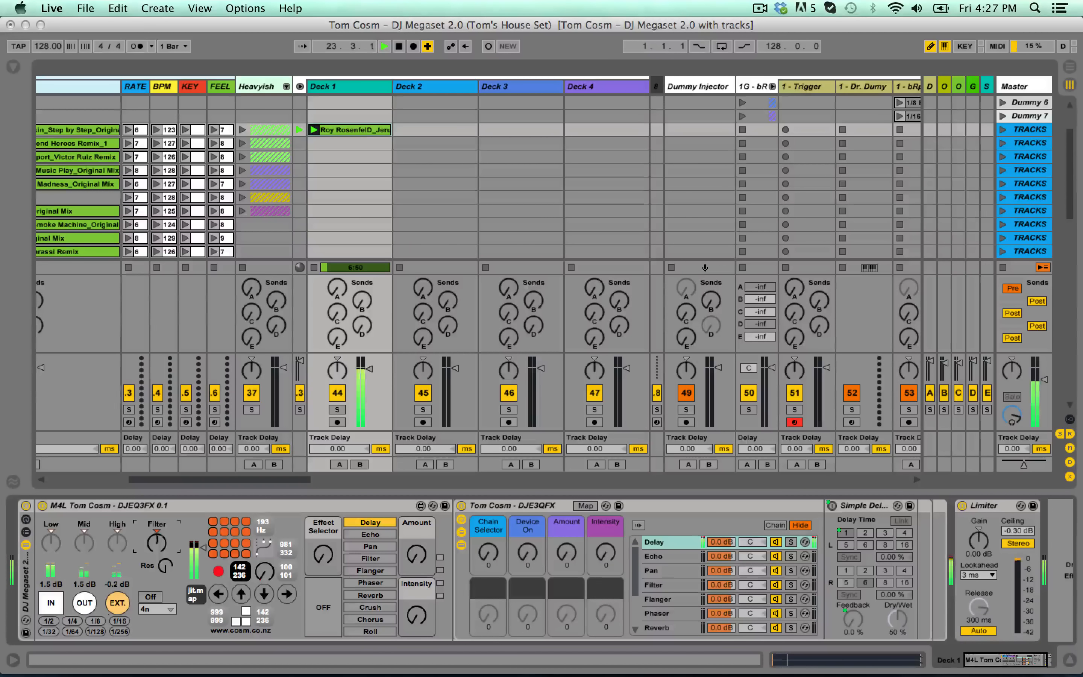
{"action": "left_click", "coordinate": [162, 566]}
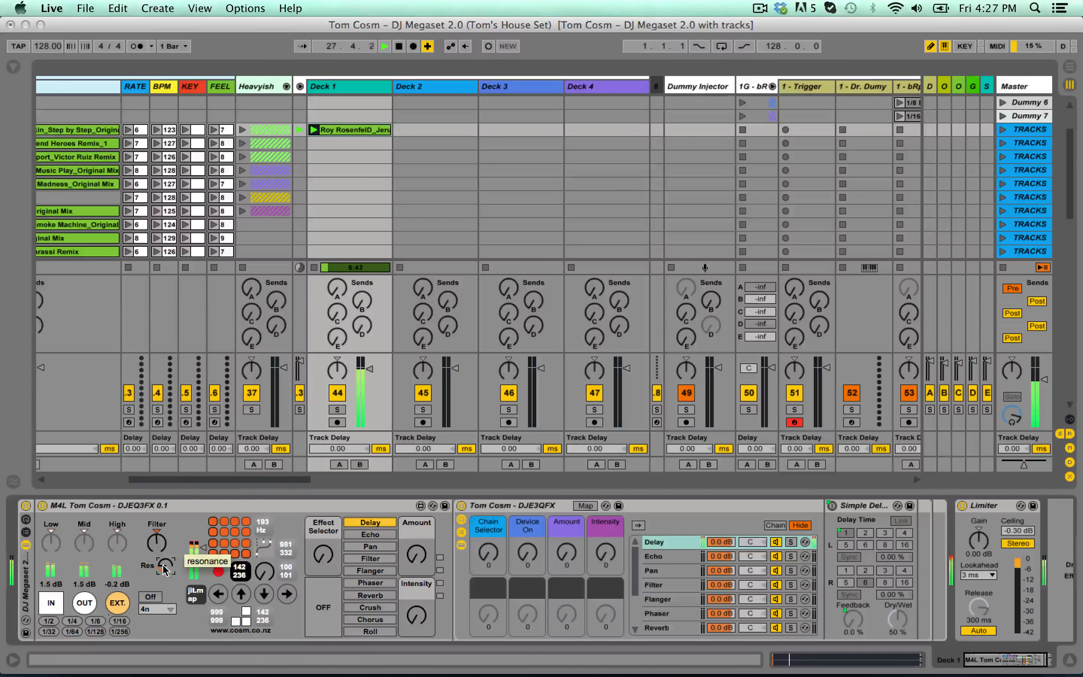
{"action": "mouse_move", "coordinate": [166, 564]}
{"action": "left_mouse_down"}
{"action": "mouse_move", "coordinate": [162, 522]}
{"action": "mouse_move", "coordinate": [165, 577]}
{"action": "left_mouse_up"}
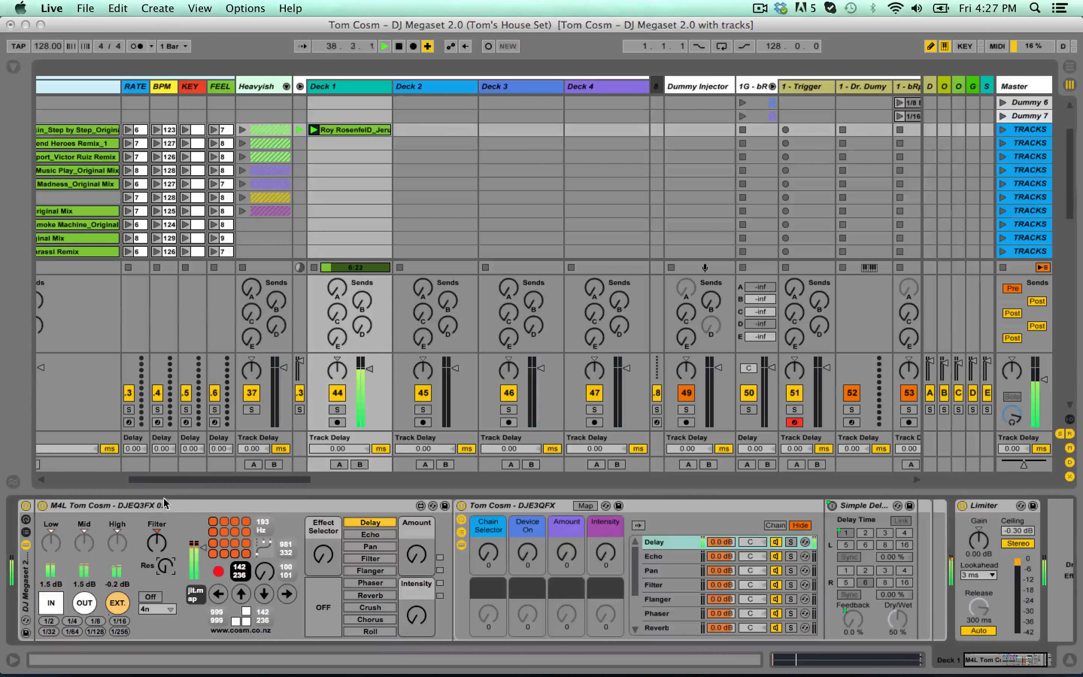
{"action": "left_click", "coordinate": [312, 266]}
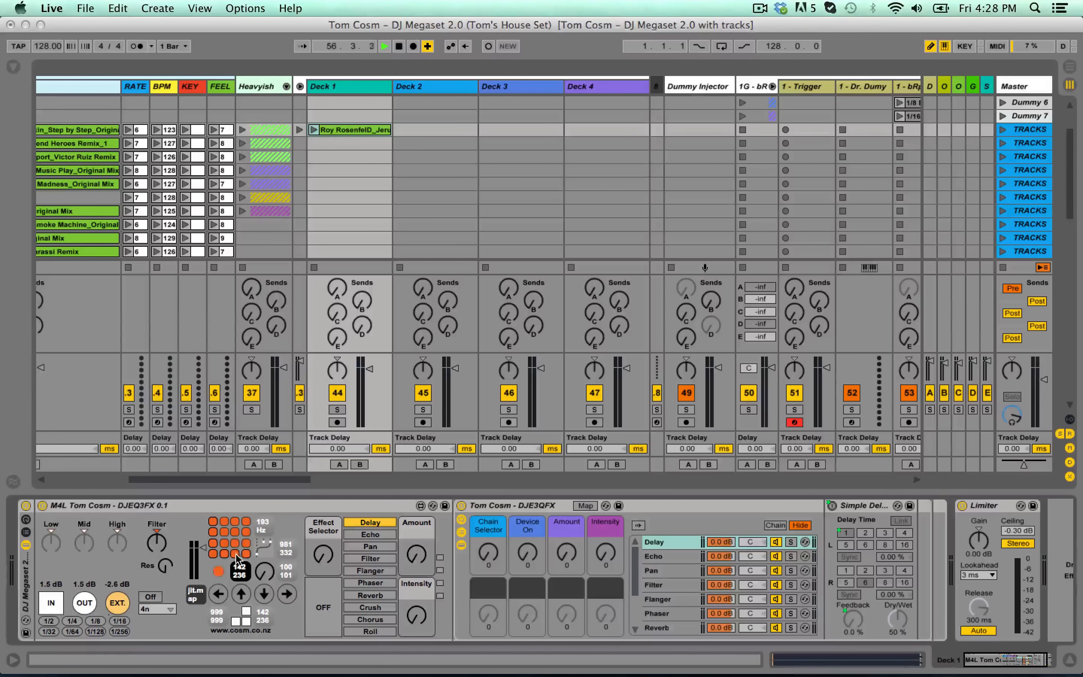
- Try the Pan and Echo choices of Deck 1's Effect Selector and return it to Delay
{"action": "scroll", "coordinate": [265, 587], "scroll_direction": "right", "scroll_amount": 3}
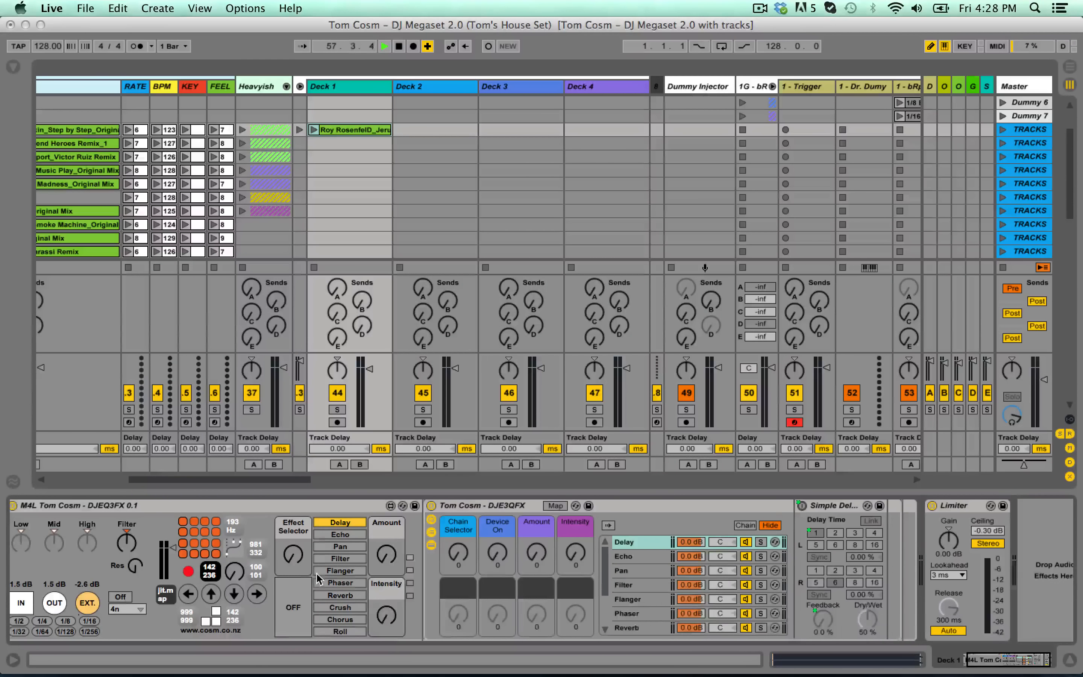
{"action": "scroll", "coordinate": [261, 574], "scroll_direction": "right", "scroll_amount": 2}
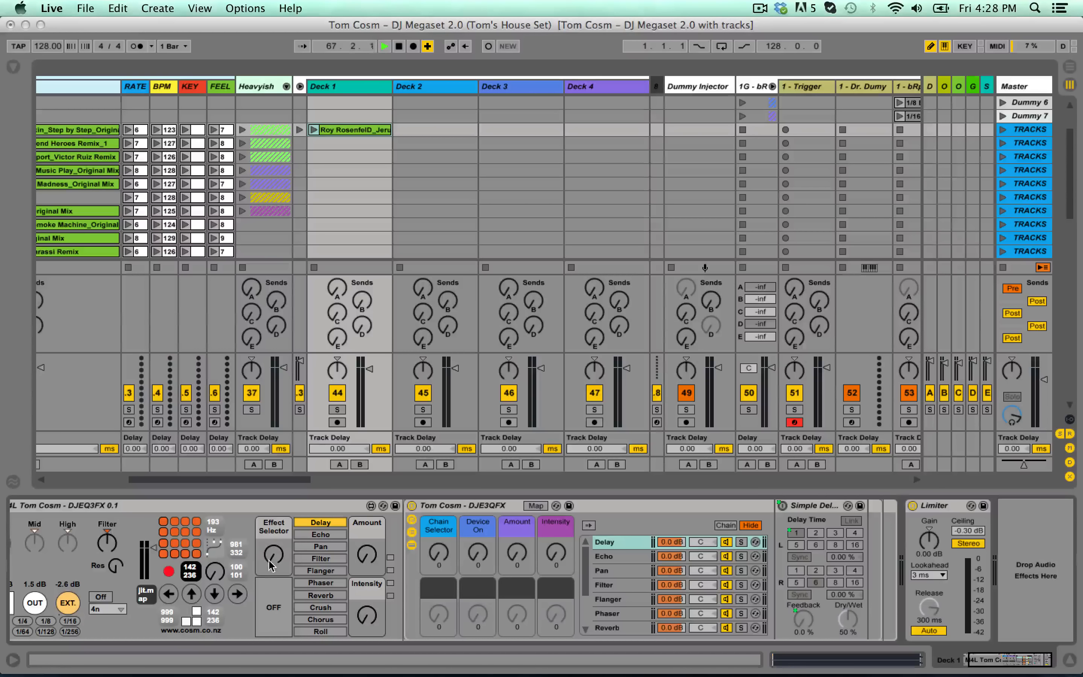
{"action": "mouse_move", "coordinate": [270, 565]}
{"action": "left_mouse_down"}
{"action": "mouse_move", "coordinate": [271, 513]}
{"action": "mouse_move", "coordinate": [271, 564]}
{"action": "mouse_move", "coordinate": [271, 513]}
{"action": "mouse_move", "coordinate": [270, 554]}
{"action": "left_mouse_up"}
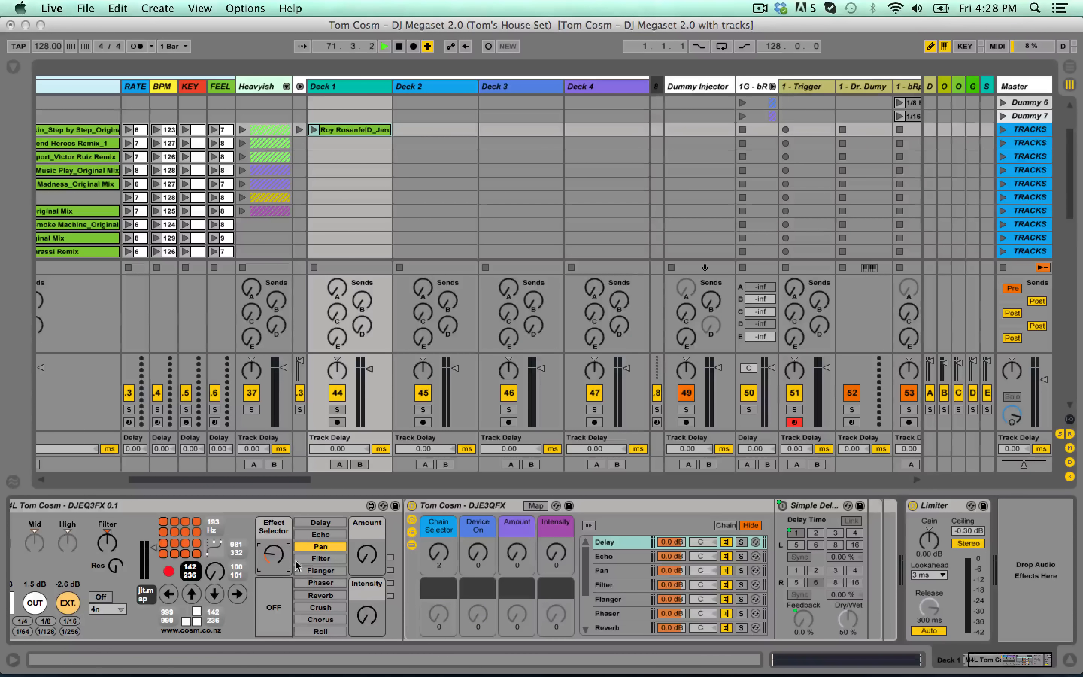
{"action": "left_click", "coordinate": [320, 571]}
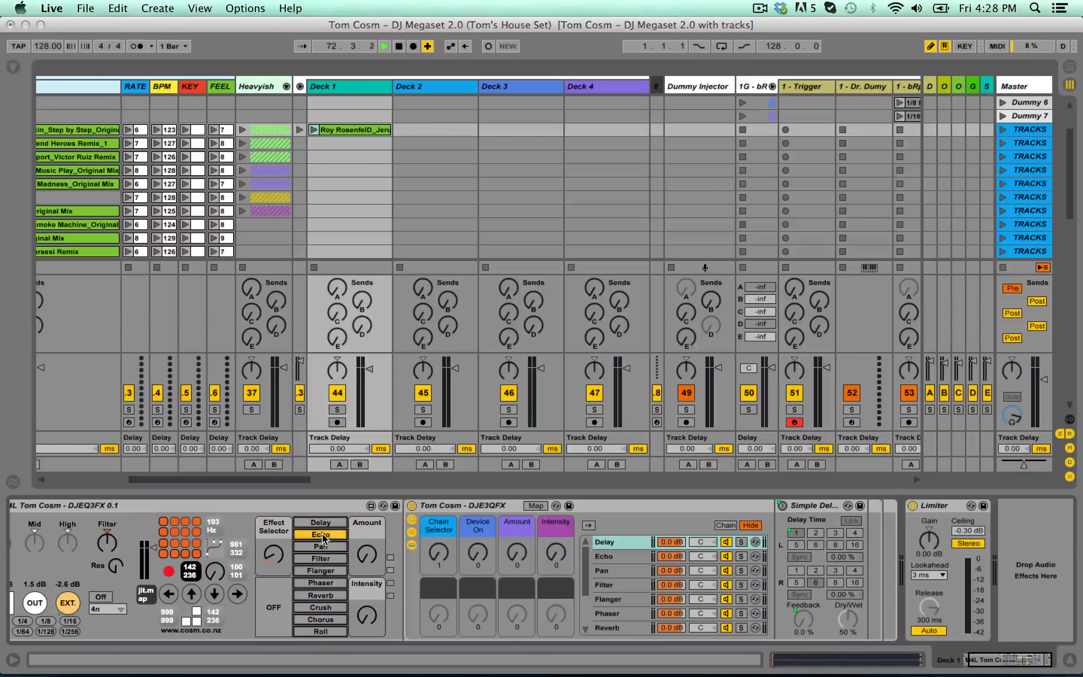
{"action": "left_click", "coordinate": [320, 522]}
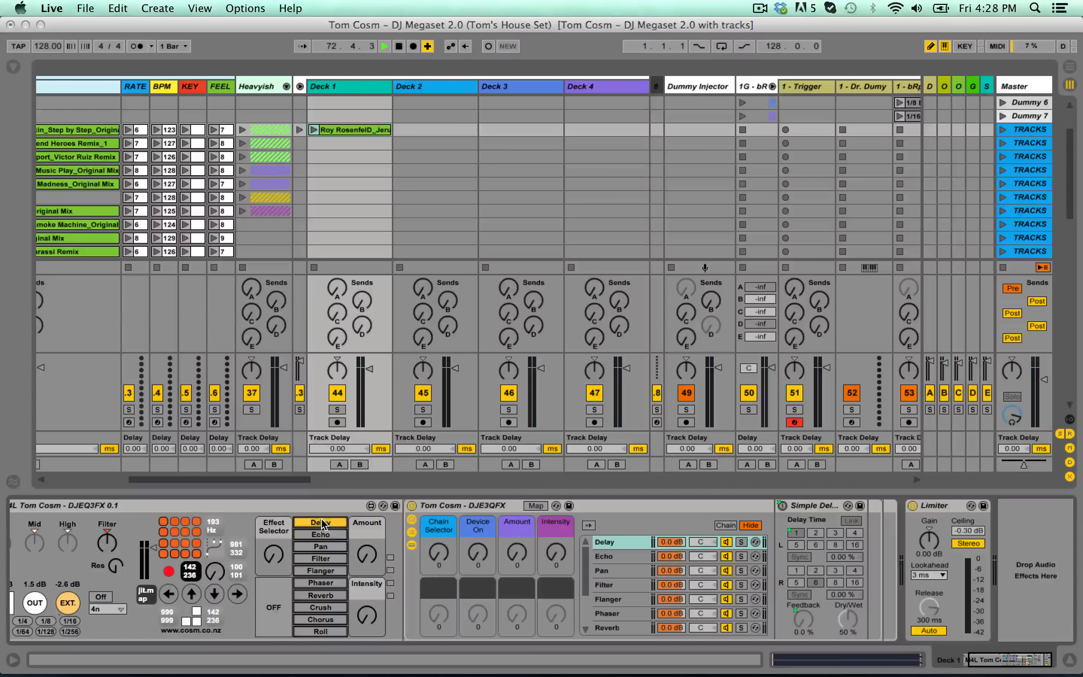
- Turn Deck 1's Delay effect on and back off to demonstrate its on/off switch
{"action": "left_click", "coordinate": [275, 608]}
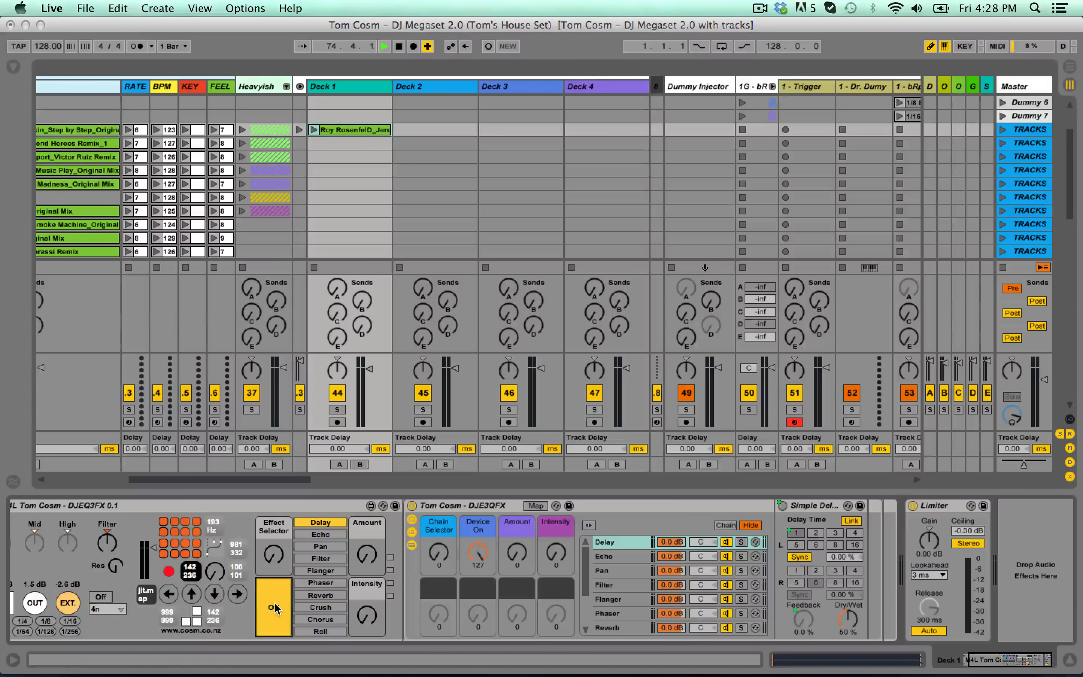
{"action": "left_click", "coordinate": [275, 608]}
{"action": "left_click", "coordinate": [276, 605]}
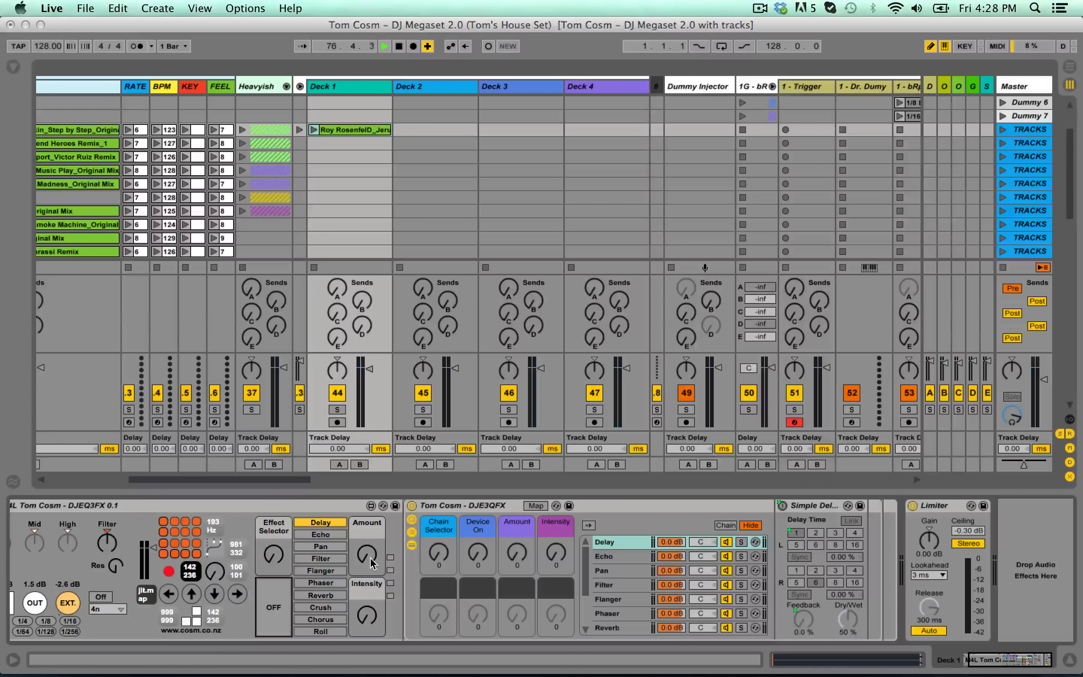
- Try raising the Delay effect's Amount and Intensity on Deck 1, and return both to 0
{"action": "mouse_move", "coordinate": [376, 557]}
{"action": "left_mouse_down"}
{"action": "mouse_move", "coordinate": [376, 538]}
{"action": "mouse_move", "coordinate": [376, 557]}
{"action": "left_mouse_up"}
{"action": "left_click_drag", "start_coordinate": [367, 616], "coordinate": [368, 587]}
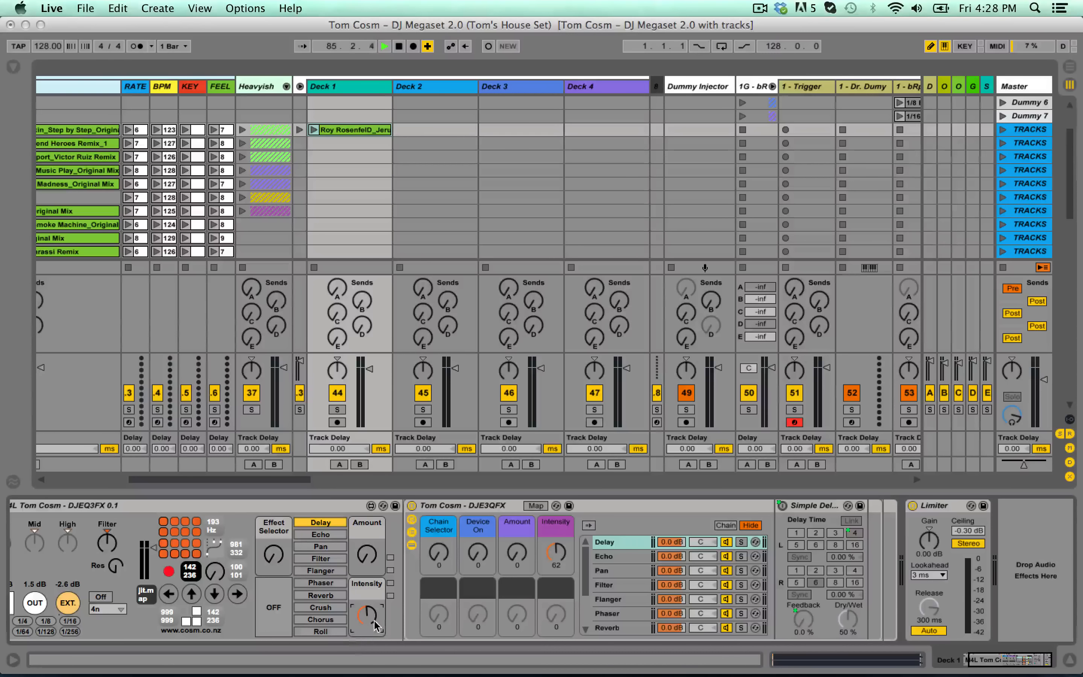
{"action": "left_click_drag", "start_coordinate": [369, 552], "coordinate": [370, 543]}
{"action": "left_click_drag", "start_coordinate": [367, 604], "coordinate": [367, 630]}
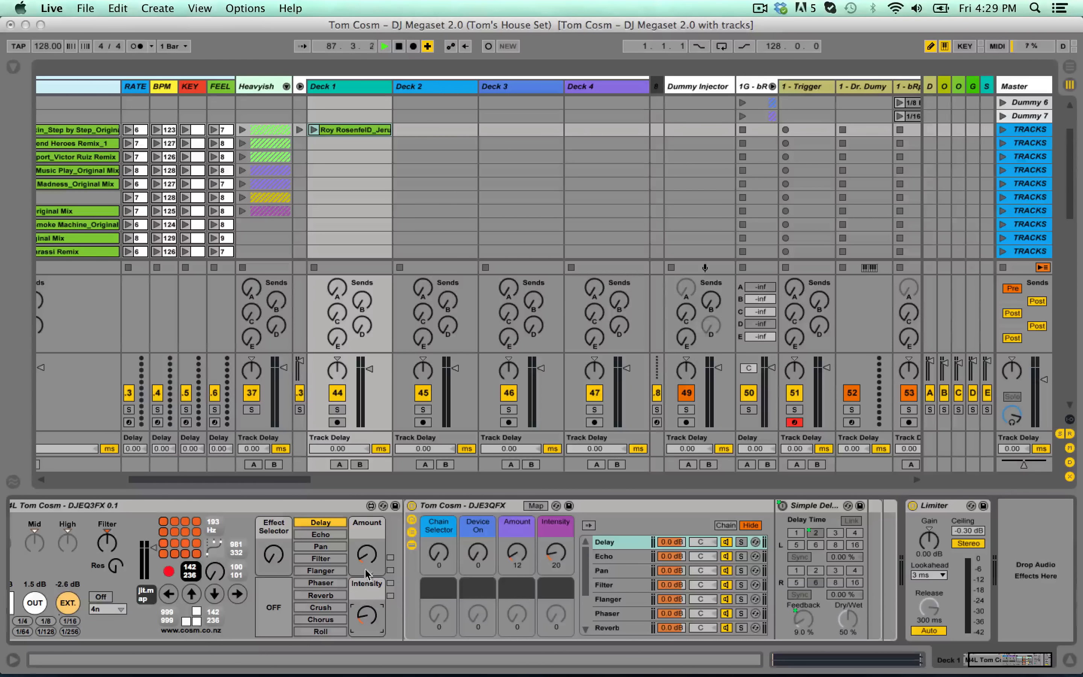
{"action": "left_click_drag", "start_coordinate": [365, 554], "coordinate": [365, 564]}
{"action": "left_click_drag", "start_coordinate": [367, 616], "coordinate": [367, 631]}
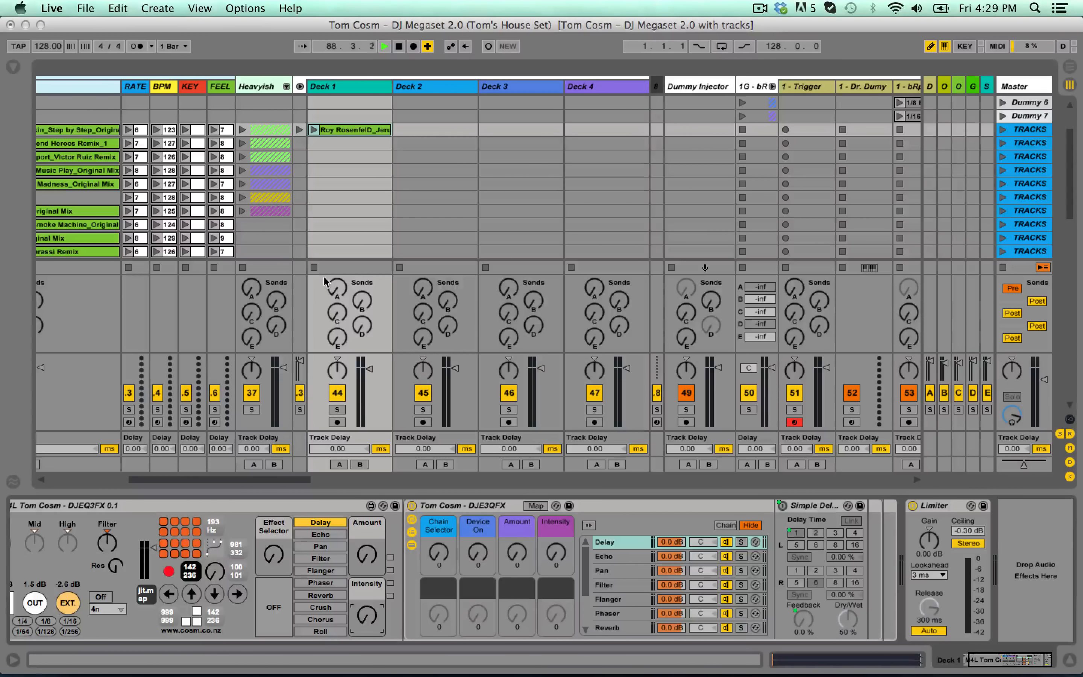
- Launch Deck 1's clip, jump playback further into the track and show the deck's effect devices again
{"action": "left_click", "coordinate": [318, 130]}
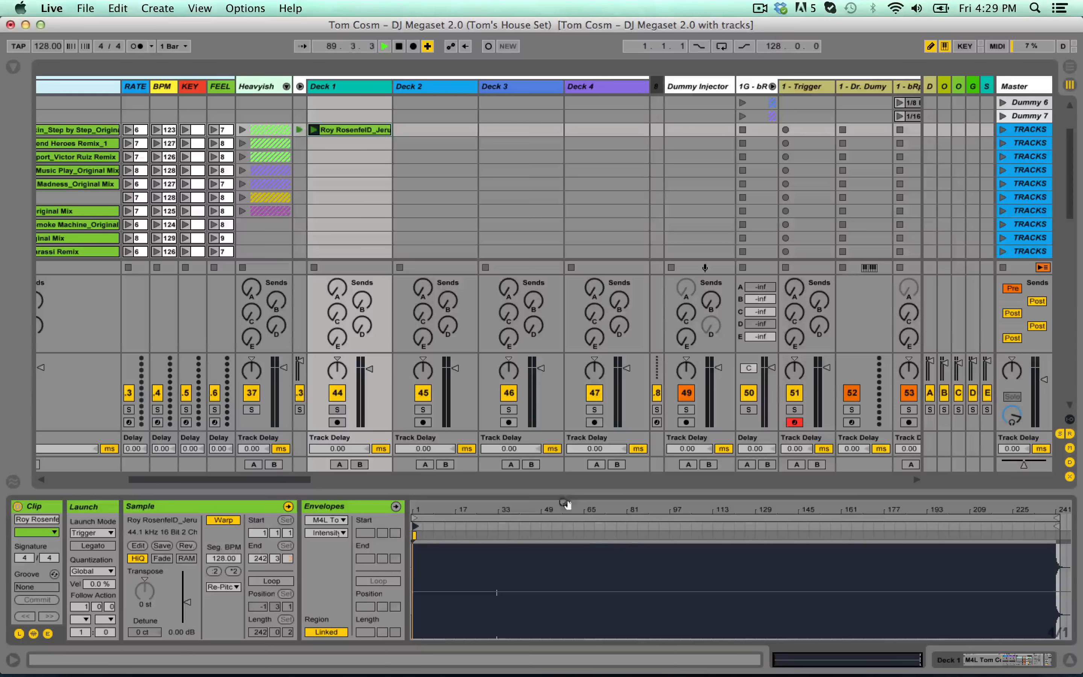
{"action": "left_click", "coordinate": [673, 525]}
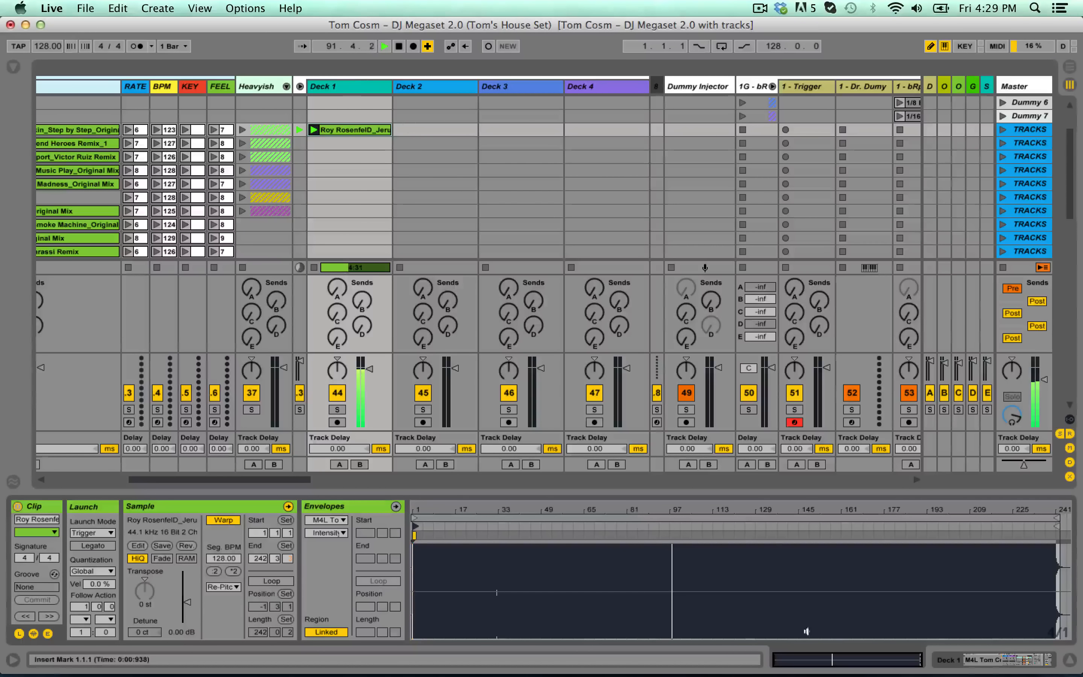
{"action": "scroll", "coordinate": [302, 240], "scroll_direction": "left", "scroll_amount": 5}
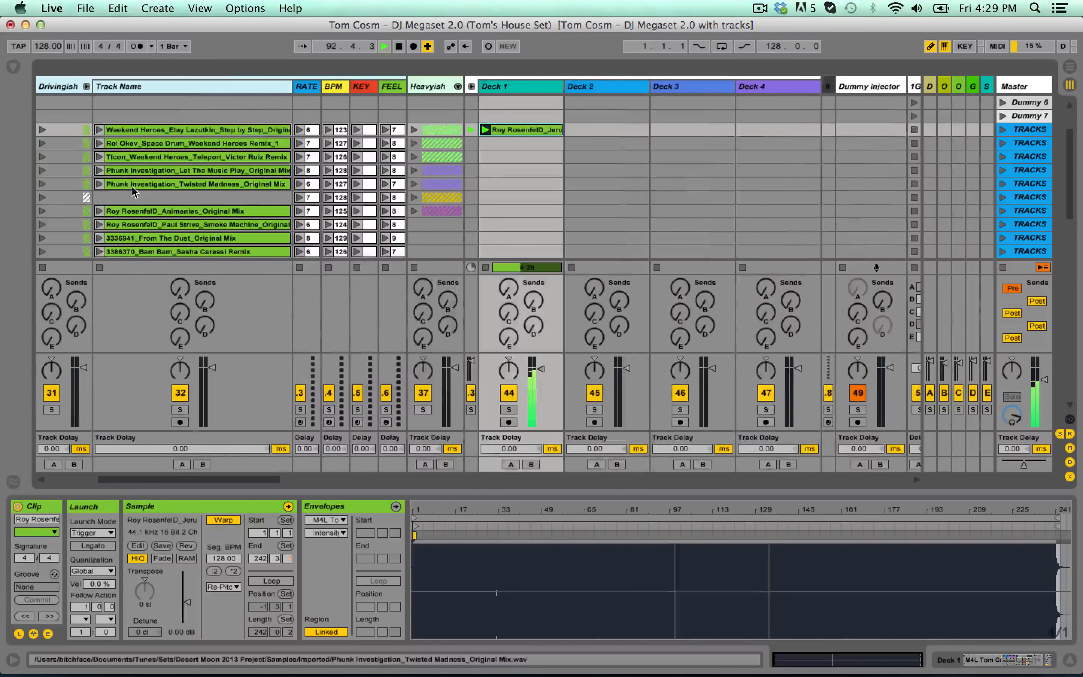
{"action": "scroll", "coordinate": [302, 241], "scroll_direction": "down", "scroll_amount": 1}
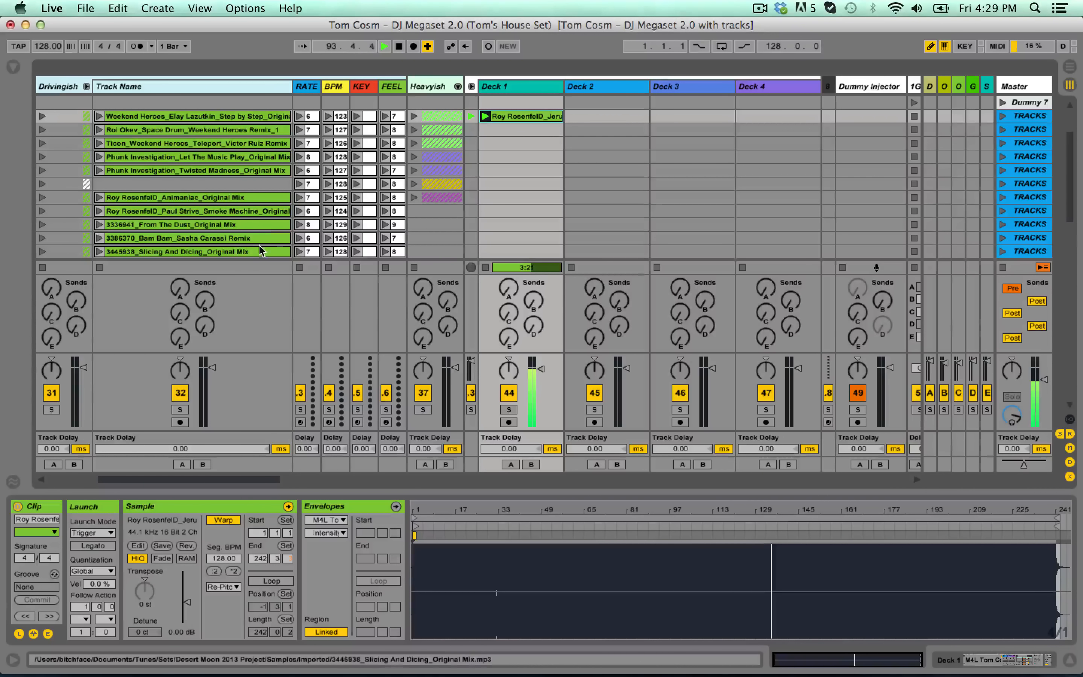
{"action": "left_click", "coordinate": [488, 89]}
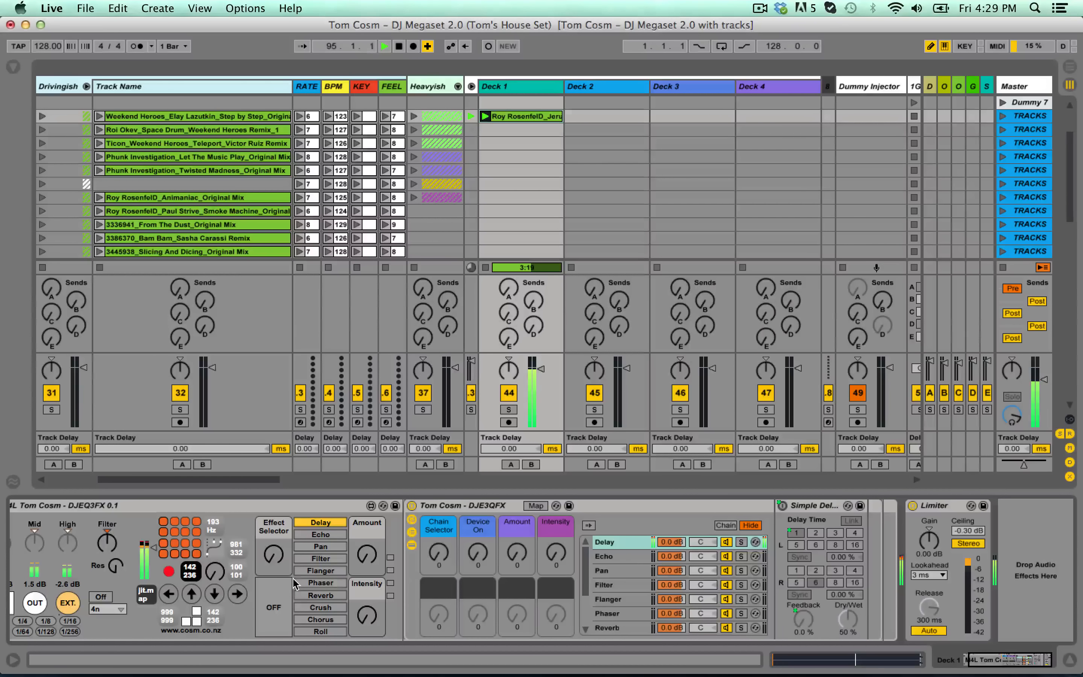
- Turn on Deck 1's Delay effect and try varying its Amount and Intensity
{"action": "left_click", "coordinate": [267, 619]}
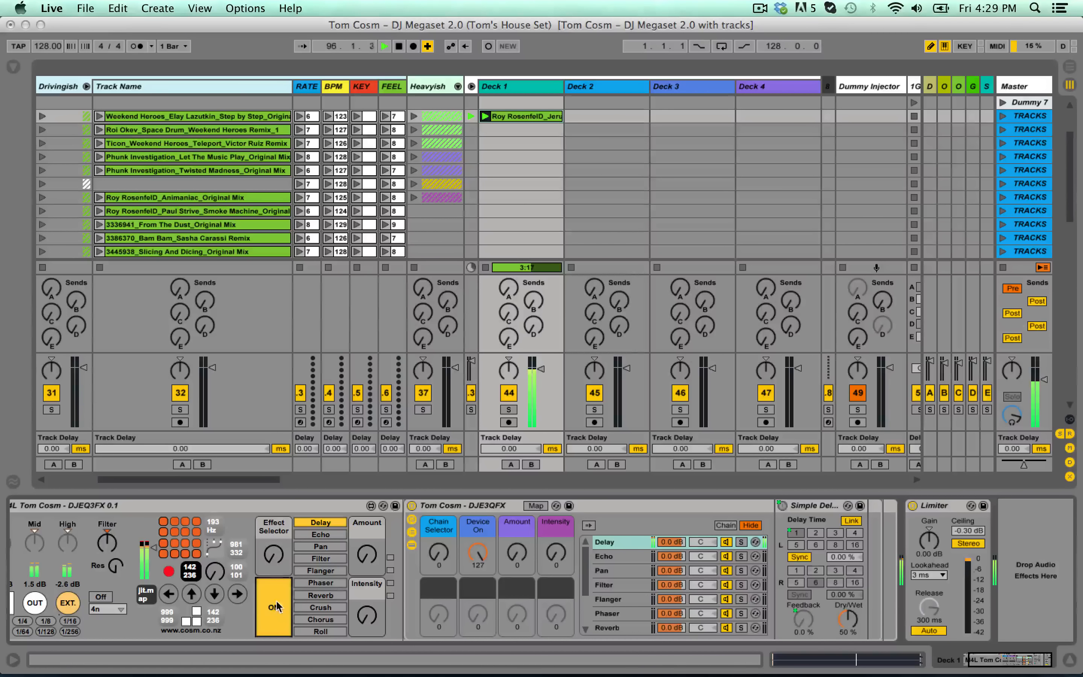
{"action": "left_click_drag", "start_coordinate": [366, 555], "coordinate": [366, 510]}
{"action": "left_click_drag", "start_coordinate": [367, 616], "coordinate": [382, 588]}
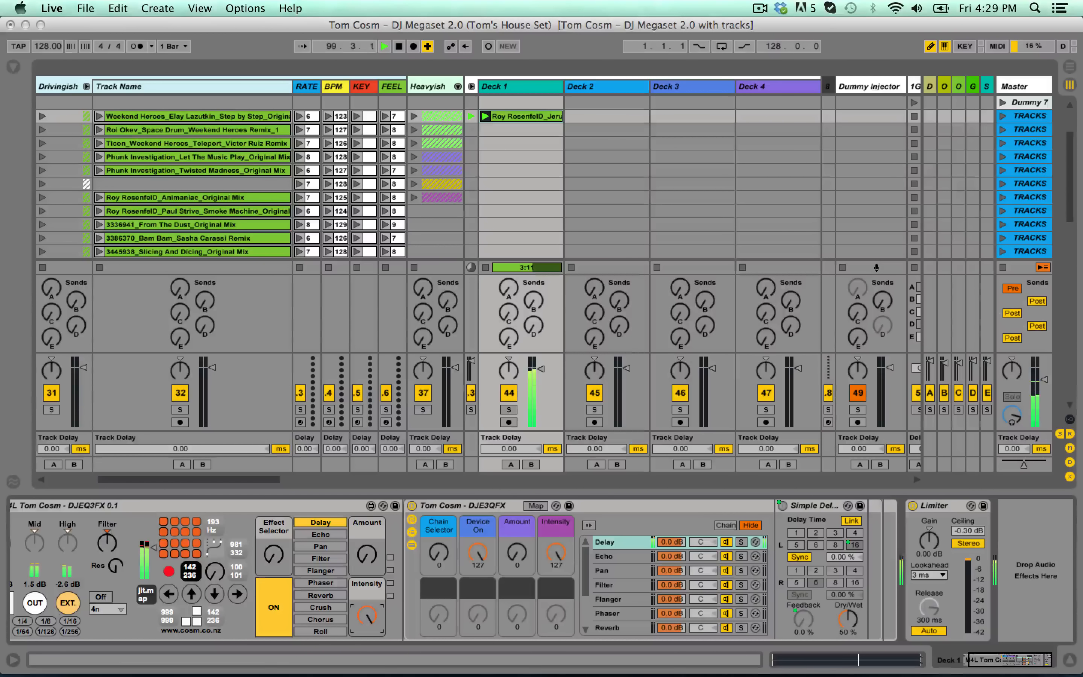
- Switch Deck 1's effect to Echo, try different Amount and Intensity levels, and turn the effect off
{"action": "left_click", "coordinate": [320, 534]}
{"action": "left_click_drag", "start_coordinate": [365, 555], "coordinate": [365, 524]}
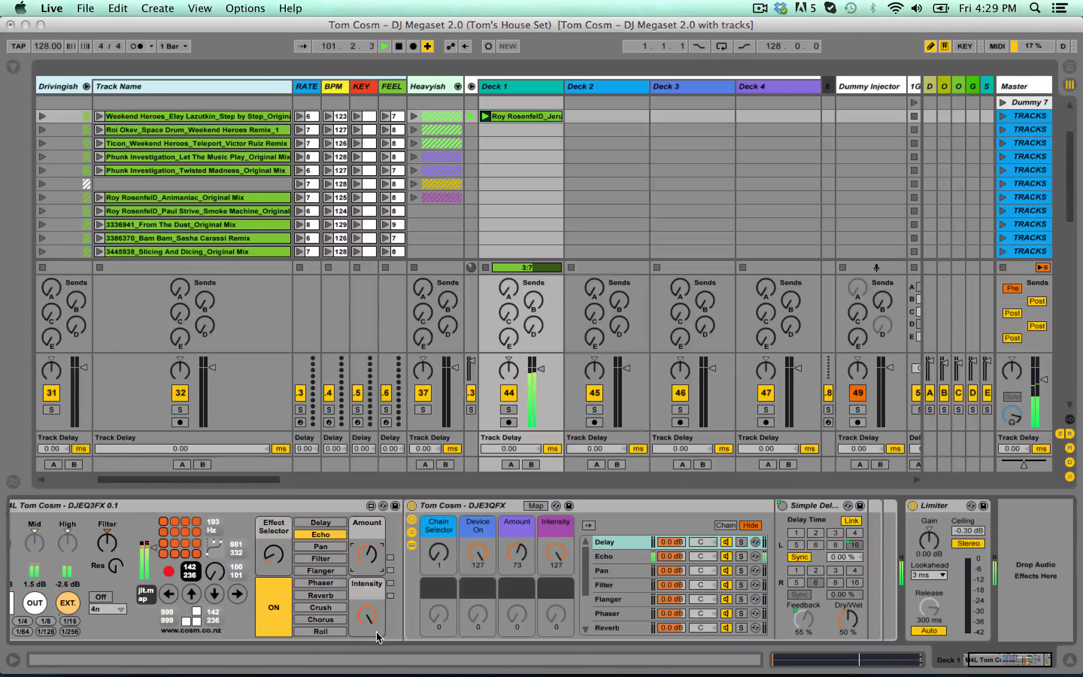
{"action": "left_click_drag", "start_coordinate": [365, 604], "coordinate": [369, 631]}
{"action": "left_click_drag", "start_coordinate": [367, 554], "coordinate": [366, 537]}
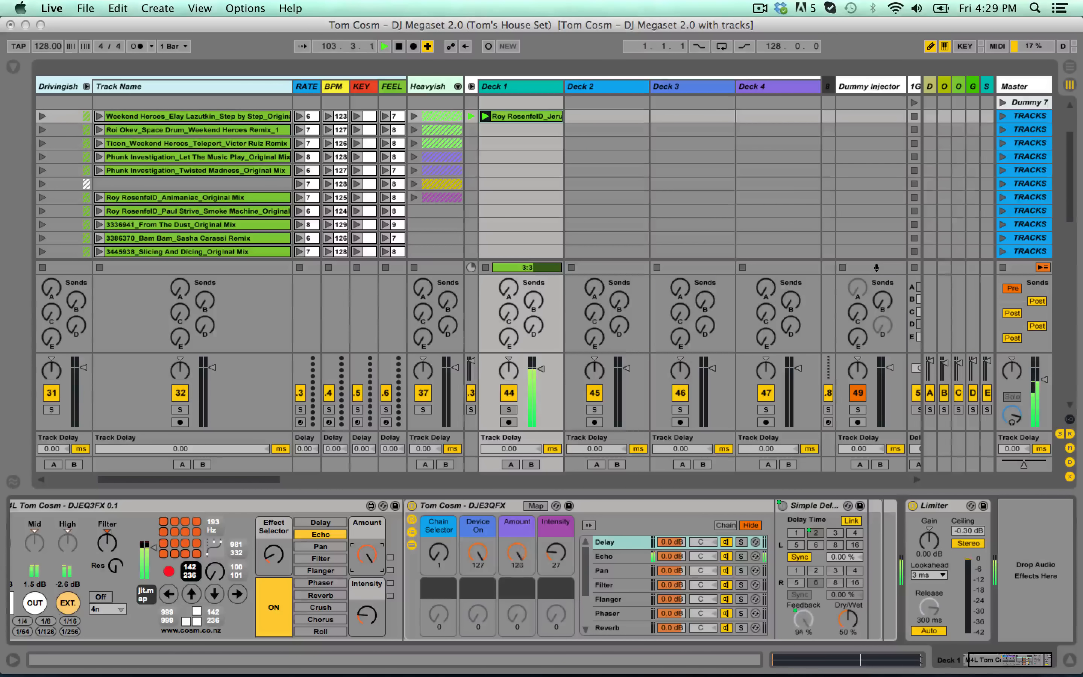
{"action": "left_click_drag", "start_coordinate": [370, 621], "coordinate": [369, 577]}
{"action": "left_click", "coordinate": [283, 620]}
- Try the Pan effect on Deck 1 by turning it on, varying its Intensity and turning it off
{"action": "left_click", "coordinate": [335, 546]}
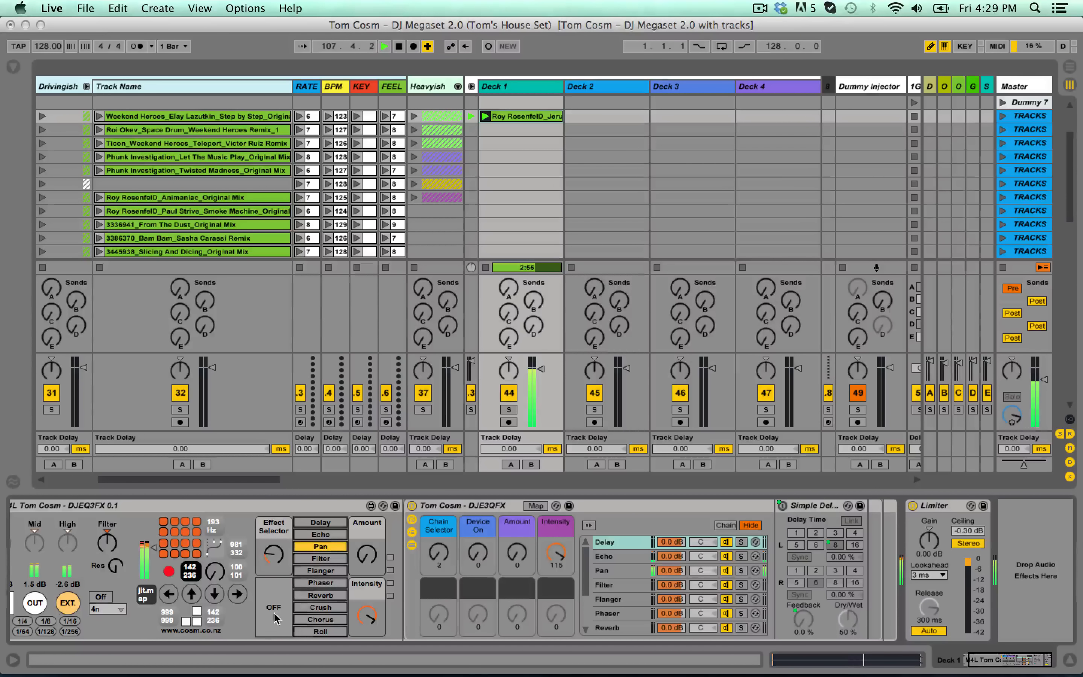
{"action": "left_click", "coordinate": [275, 612]}
{"action": "mouse_move", "coordinate": [368, 611]}
{"action": "left_mouse_down"}
{"action": "mouse_move", "coordinate": [367, 631]}
{"action": "mouse_move", "coordinate": [368, 614]}
{"action": "left_mouse_up"}
{"action": "left_click", "coordinate": [274, 609]}
- Try the Filter effect on Deck 1, turning it on, varying its Amount and Intensity, and turning it off
{"action": "left_click", "coordinate": [321, 559]}
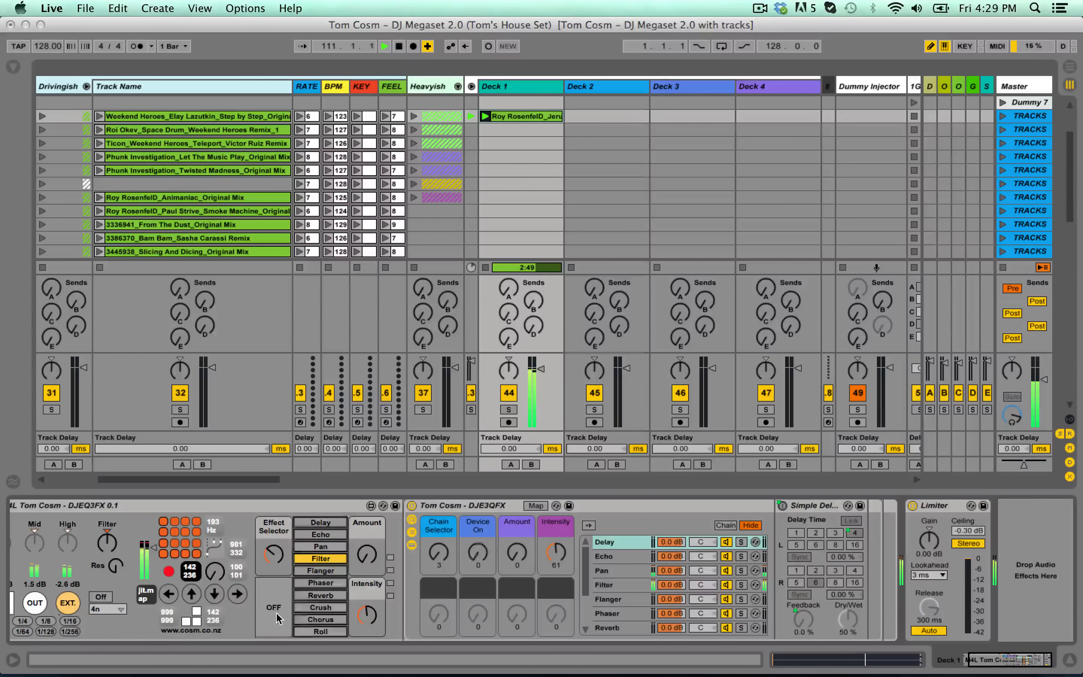
{"action": "left_click", "coordinate": [274, 607]}
{"action": "left_click", "coordinate": [366, 554]}
{"action": "left_click_drag", "start_coordinate": [366, 554], "coordinate": [367, 526]}
{"action": "left_click_drag", "start_coordinate": [367, 615], "coordinate": [365, 564]}
{"action": "left_click", "coordinate": [282, 616]}
- Select the Flanger effect on Deck 1, turn it on and vary its Amount and Intensity
{"action": "left_click", "coordinate": [324, 571]}
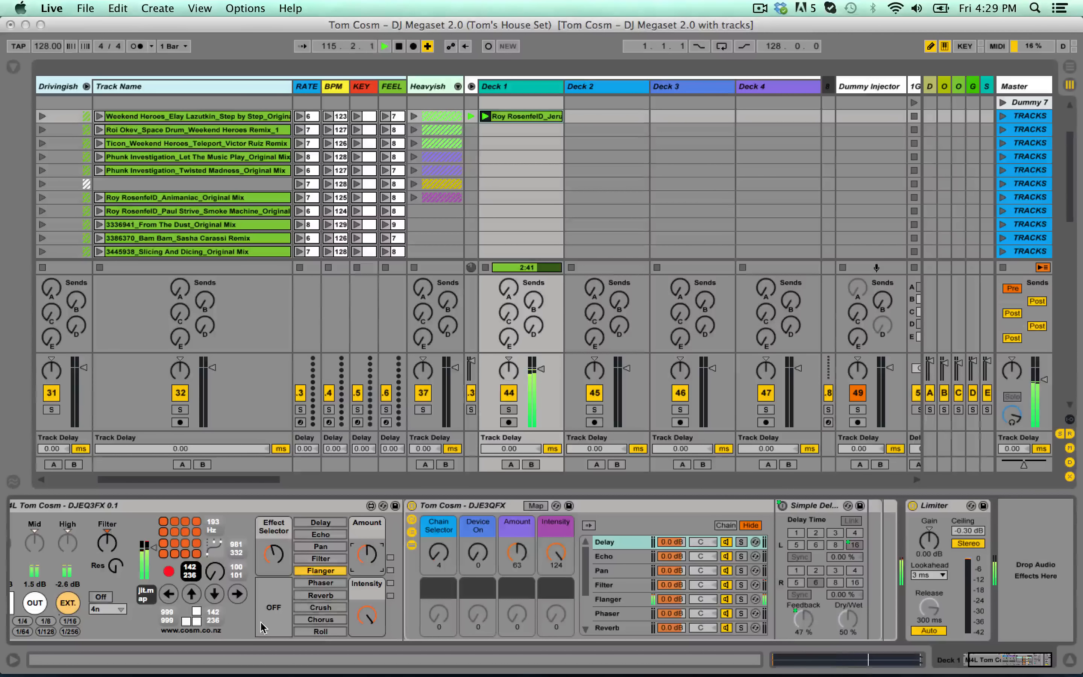
{"action": "left_click", "coordinate": [262, 622]}
{"action": "left_click_drag", "start_coordinate": [366, 607], "coordinate": [366, 640]}
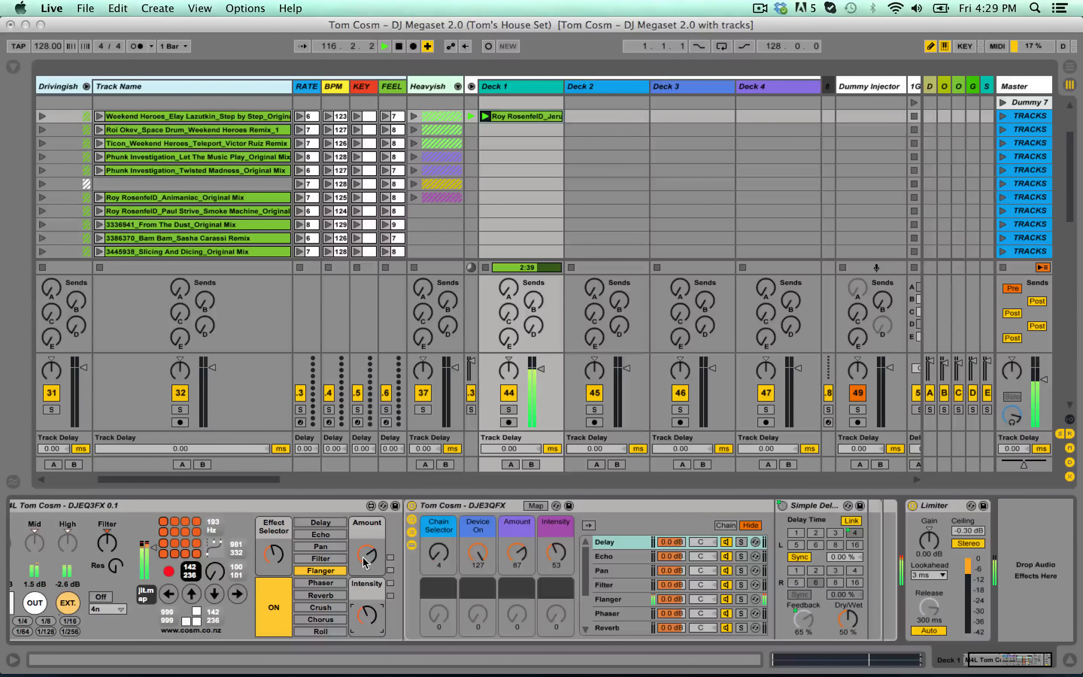
{"action": "left_click_drag", "start_coordinate": [364, 559], "coordinate": [365, 549]}
{"action": "mouse_move", "coordinate": [365, 602]}
{"action": "left_mouse_down"}
{"action": "mouse_move", "coordinate": [365, 566]}
{"action": "mouse_move", "coordinate": [361, 598]}
{"action": "left_mouse_up"}
- Try the Phaser effect on Deck 1 at different Amount and Intensity levels and turn it off
{"action": "left_click_drag", "start_coordinate": [360, 551], "coordinate": [360, 536]}
{"action": "mouse_move", "coordinate": [361, 609]}
{"action": "left_mouse_down"}
{"action": "mouse_move", "coordinate": [361, 629]}
{"action": "mouse_move", "coordinate": [369, 611]}
{"action": "left_mouse_up"}
{"action": "left_click", "coordinate": [368, 562]}
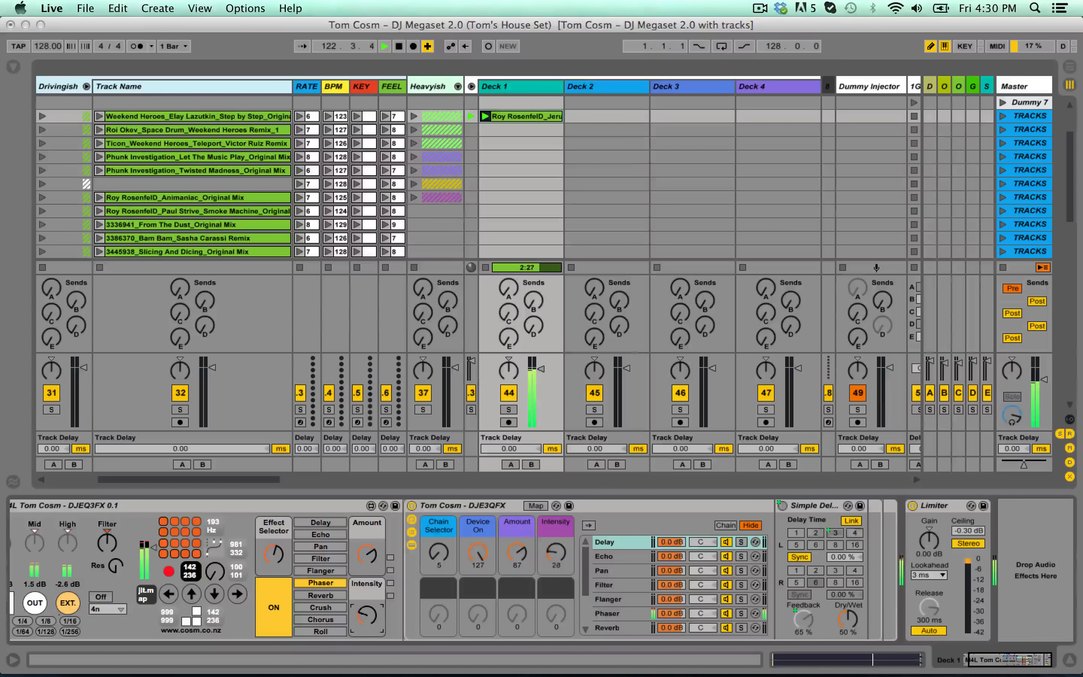
{"action": "left_click", "coordinate": [282, 615]}
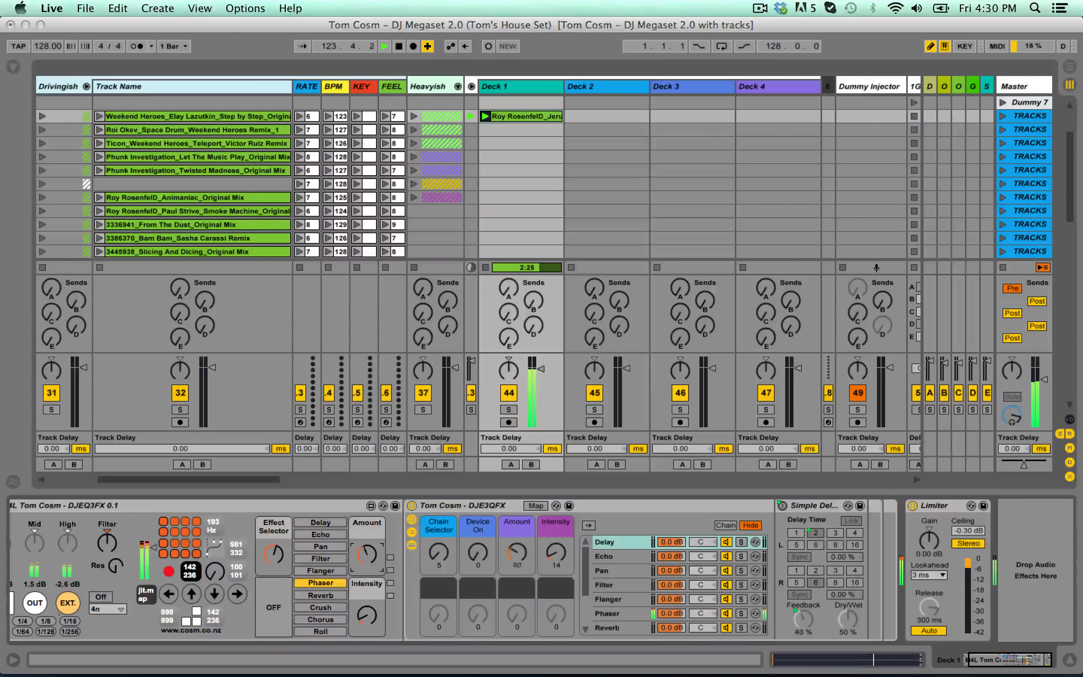
- Select Reverb on Deck 1, adjust its Intensity, and turn the effect on and back off
{"action": "left_click", "coordinate": [332, 595]}
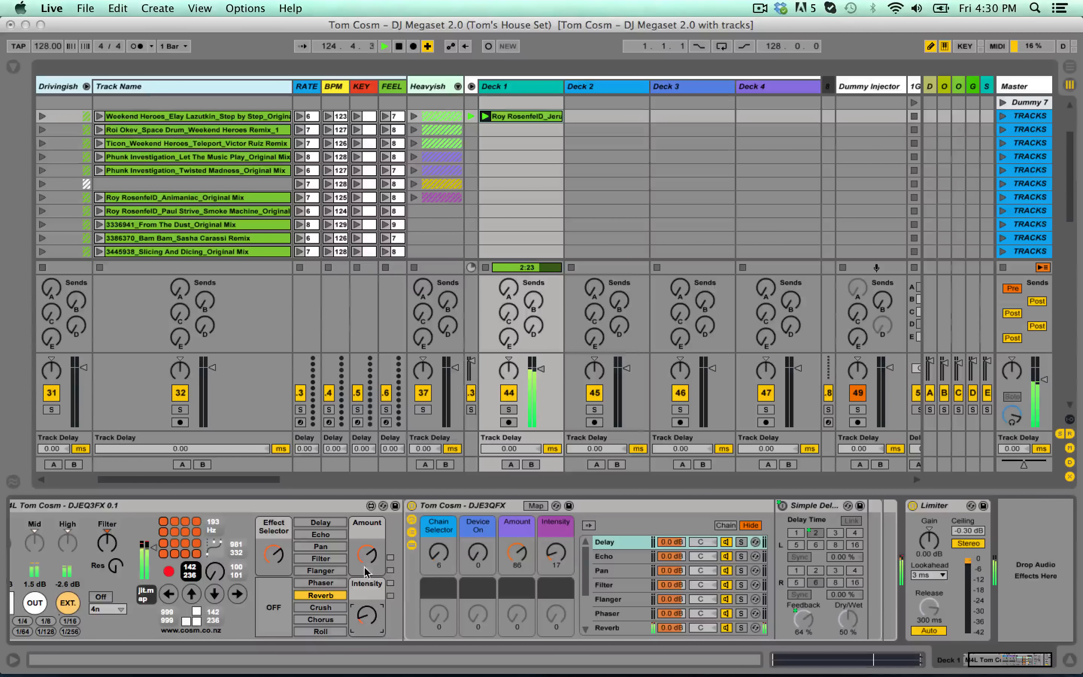
{"action": "mouse_move", "coordinate": [366, 615]}
{"action": "left_mouse_down"}
{"action": "mouse_move", "coordinate": [372, 545]}
{"action": "mouse_move", "coordinate": [360, 622]}
{"action": "left_mouse_up"}
{"action": "left_click", "coordinate": [277, 612]}
{"action": "left_click", "coordinate": [273, 609]}
- Select Crush on Deck 1, adjust its Amount and turn the effect on
{"action": "left_click", "coordinate": [331, 606]}
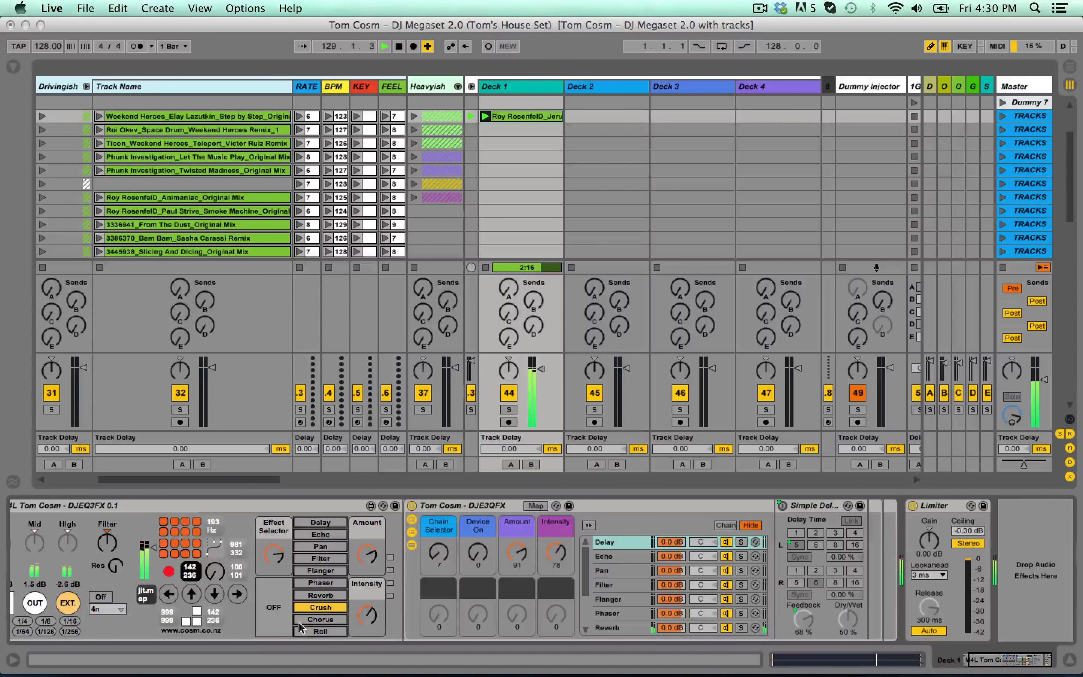
{"action": "mouse_move", "coordinate": [375, 557]}
{"action": "left_mouse_down"}
{"action": "mouse_move", "coordinate": [370, 644]}
{"action": "mouse_move", "coordinate": [369, 559]}
{"action": "mouse_move", "coordinate": [369, 571]}
{"action": "left_mouse_up"}
{"action": "left_click", "coordinate": [273, 618]}
- Demonstrate the Roll effect on Deck 1, varying Amount and Intensity and leaving them at 50 and 57
{"action": "left_click", "coordinate": [331, 632]}
{"action": "left_click_drag", "start_coordinate": [369, 599], "coordinate": [369, 645]}
{"action": "left_click_drag", "start_coordinate": [370, 560], "coordinate": [370, 554]}
{"action": "left_click_drag", "start_coordinate": [367, 616], "coordinate": [371, 552]}
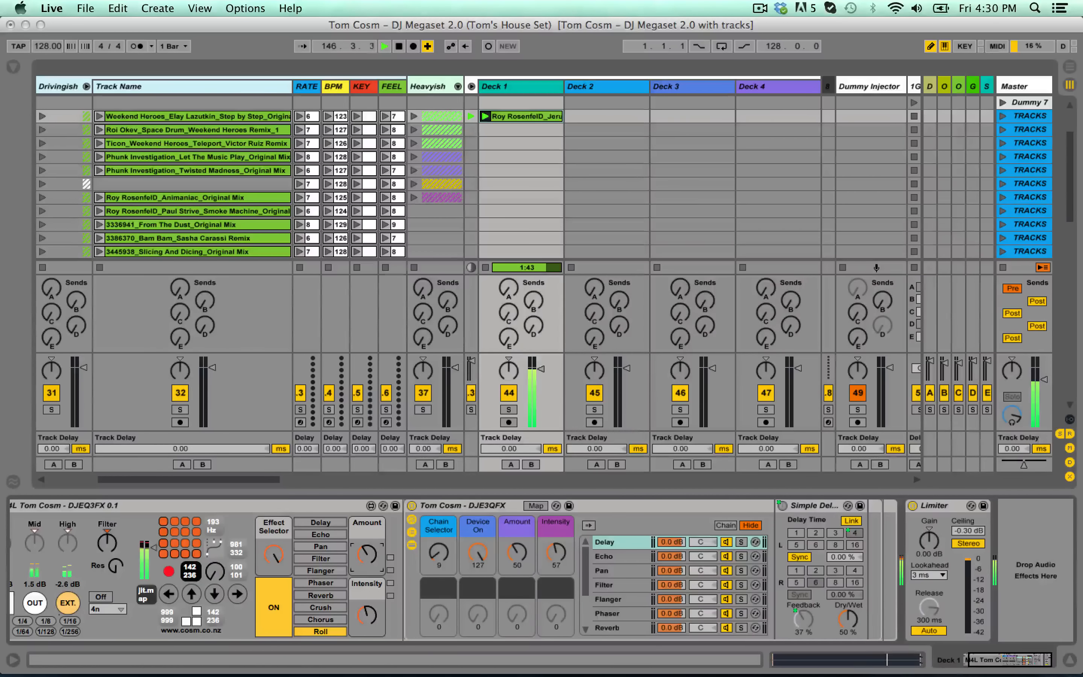
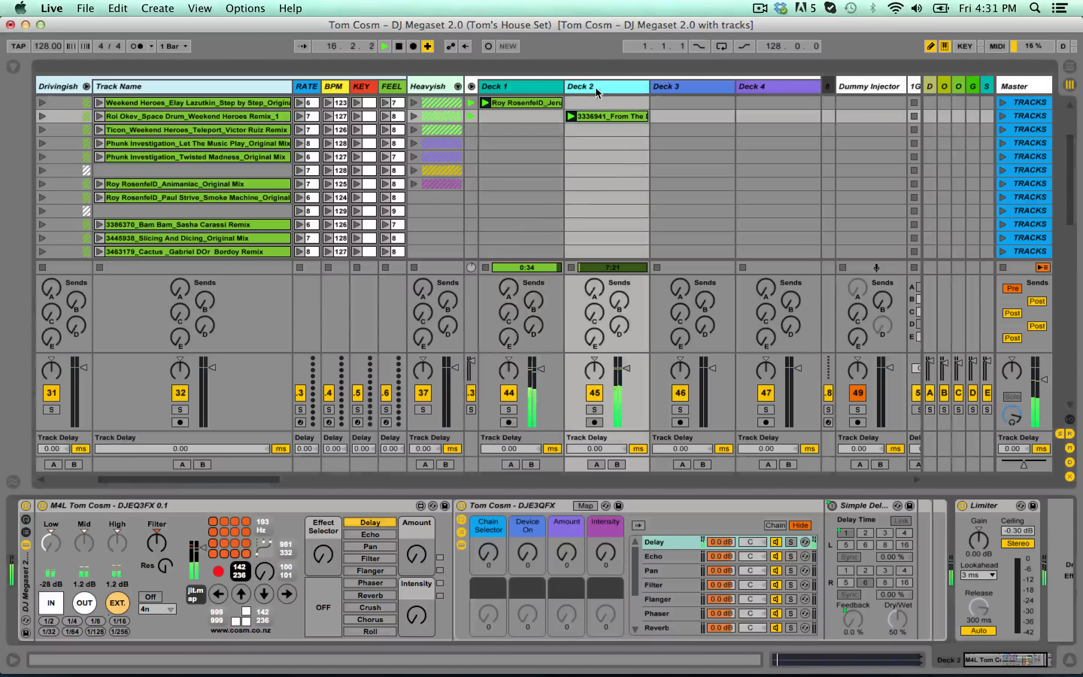
- Bring Deck 2's low band back up, switch to Deck 1 and adjust its filter and resonance
{"action": "left_click", "coordinate": [597, 85]}
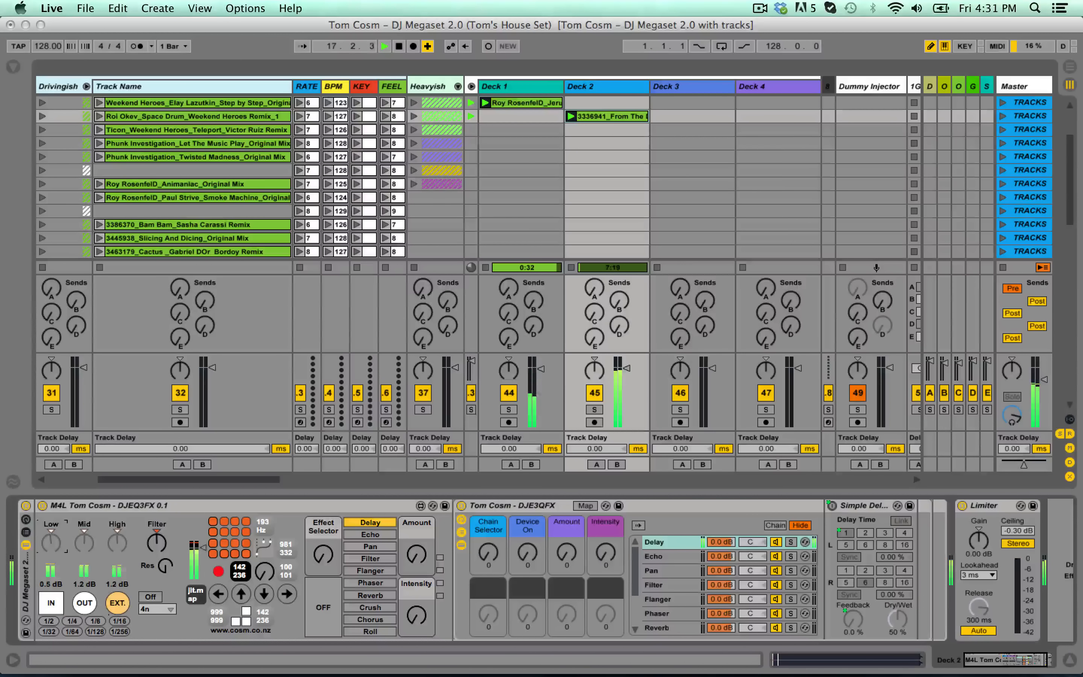
{"action": "left_click", "coordinate": [520, 119]}
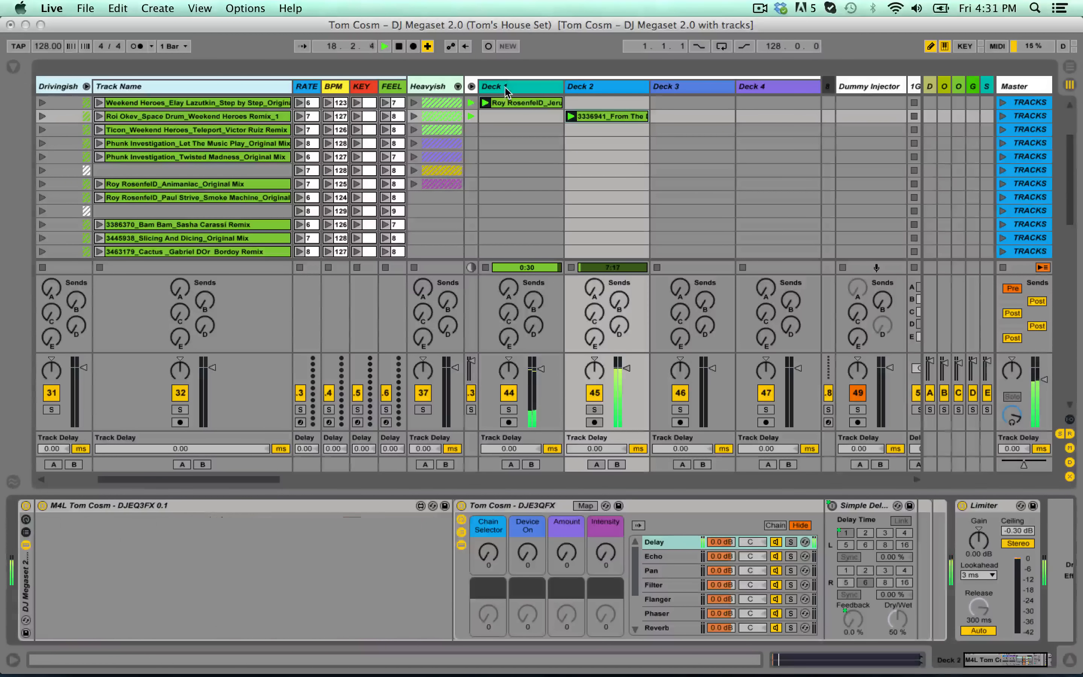
{"action": "mouse_move", "coordinate": [165, 566]}
{"action": "left_mouse_down"}
{"action": "mouse_move", "coordinate": [166, 535]}
{"action": "mouse_move", "coordinate": [153, 549]}
{"action": "left_mouse_up"}
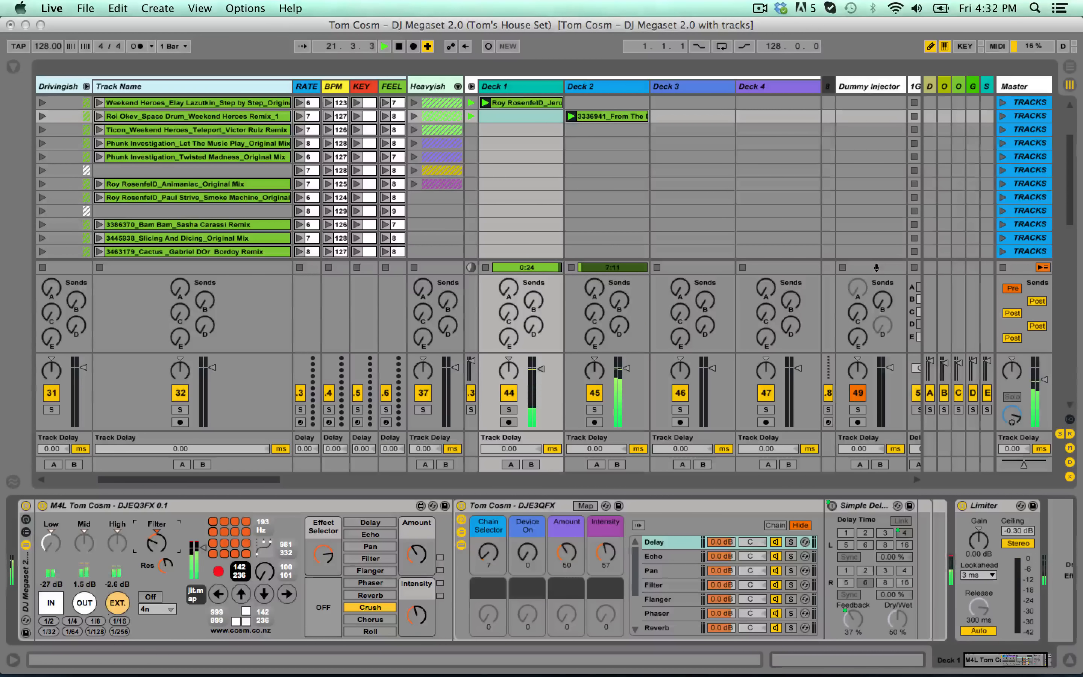
- Run Deck 1 through Echo with its Amount lowered to 33, and stop the deck's clip
{"action": "left_click", "coordinate": [383, 538]}
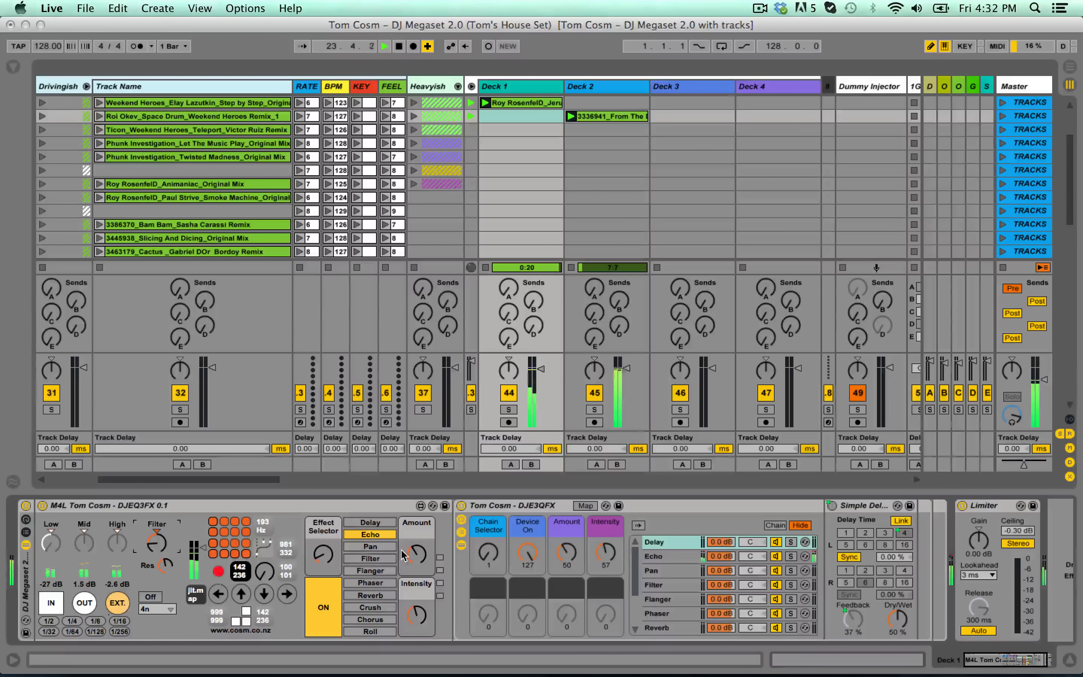
{"action": "left_click_drag", "start_coordinate": [416, 553], "coordinate": [416, 562]}
{"action": "left_click_drag", "start_coordinate": [178, 541], "coordinate": [179, 540]}
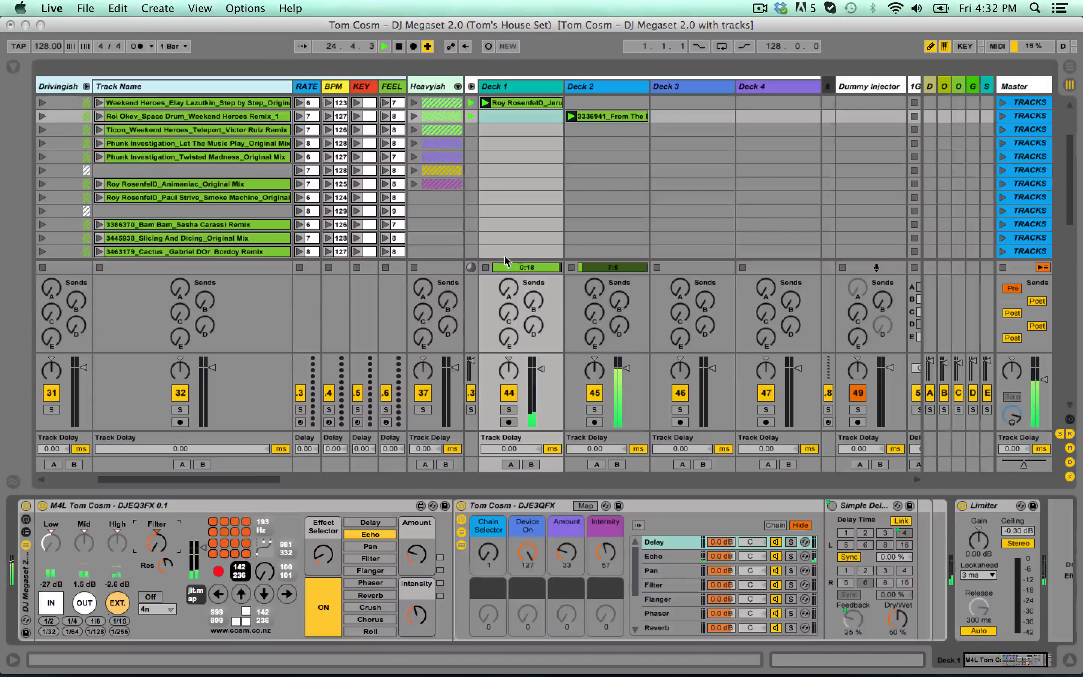
{"action": "left_click", "coordinate": [485, 268]}
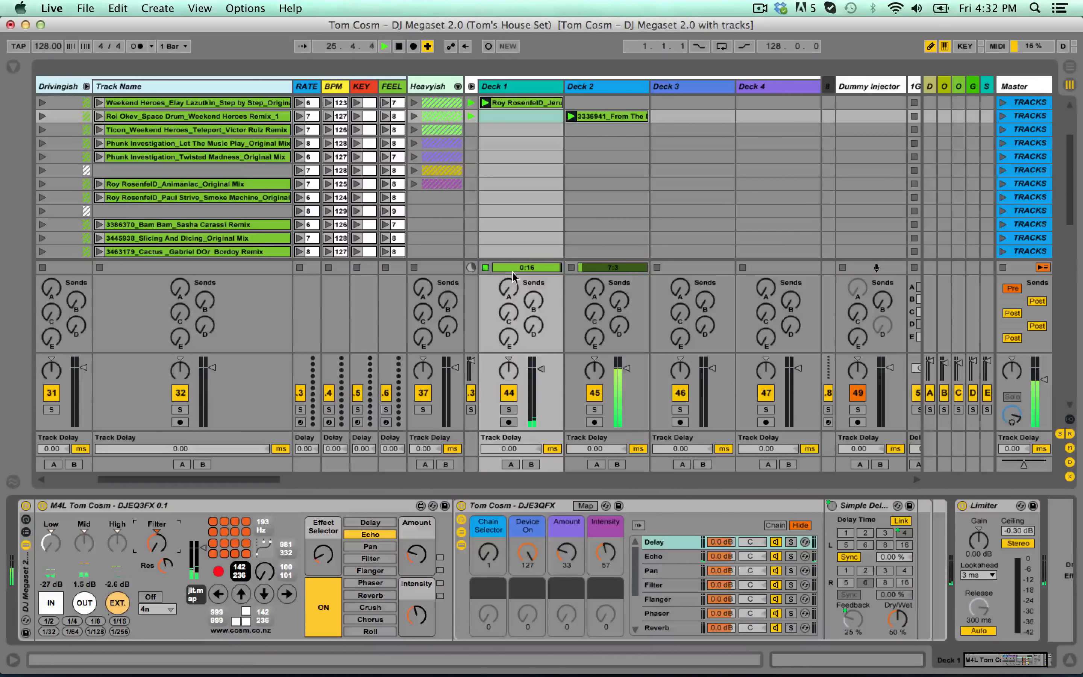
- Load and launch 3445938_Slicing And Dicing on Deck 3, and turn on its Crush effect with Intensity 48
{"action": "left_click_drag", "start_coordinate": [193, 237], "coordinate": [678, 131]}
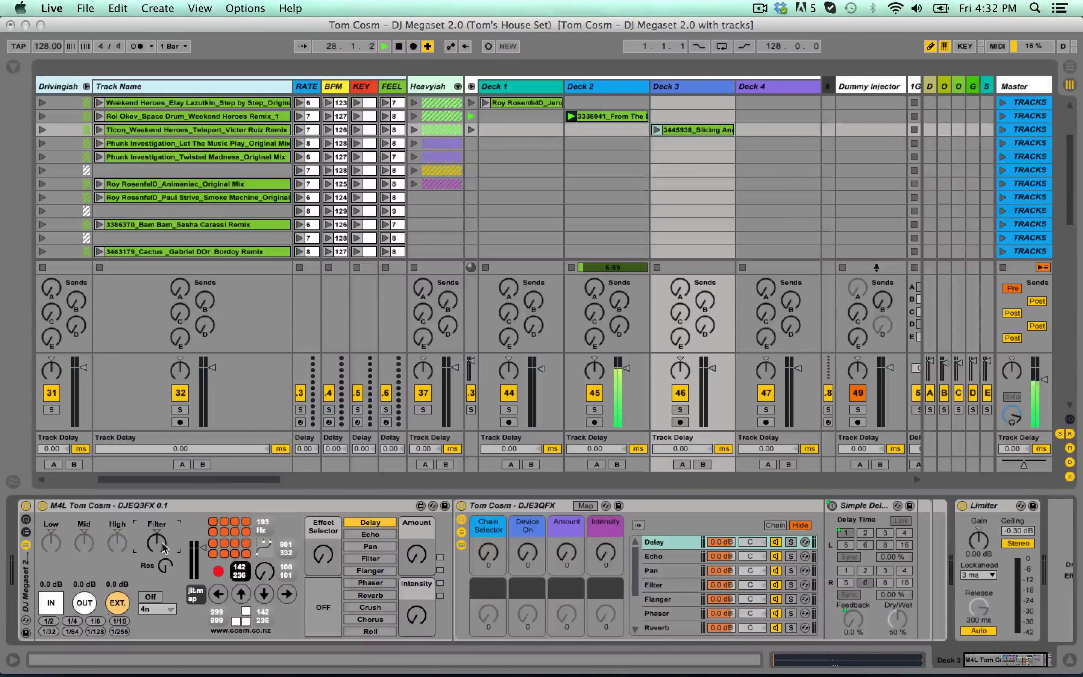
{"action": "left_click", "coordinate": [657, 131]}
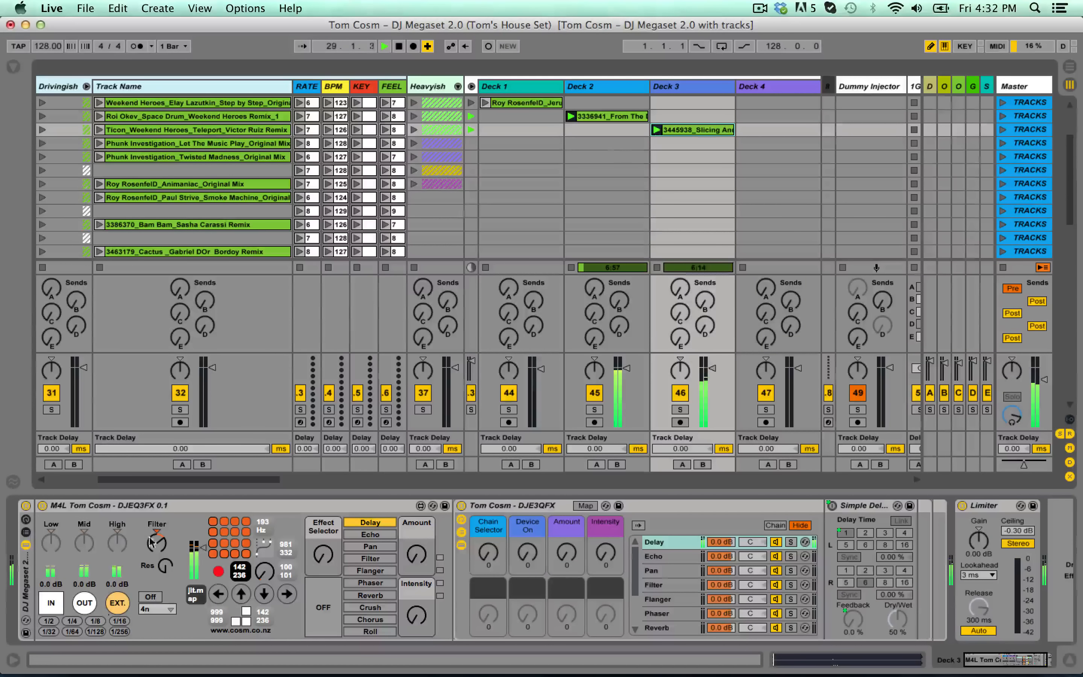
{"action": "left_click", "coordinate": [383, 609]}
{"action": "left_click", "coordinate": [323, 620]}
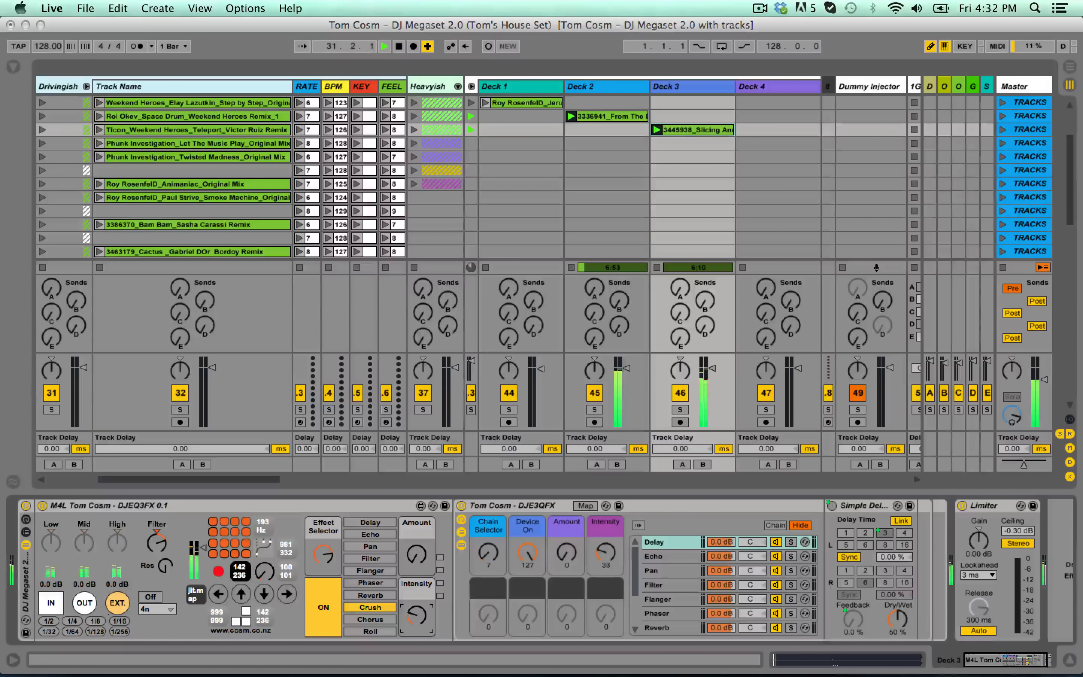
{"action": "left_click_drag", "start_coordinate": [422, 623], "coordinate": [422, 602]}
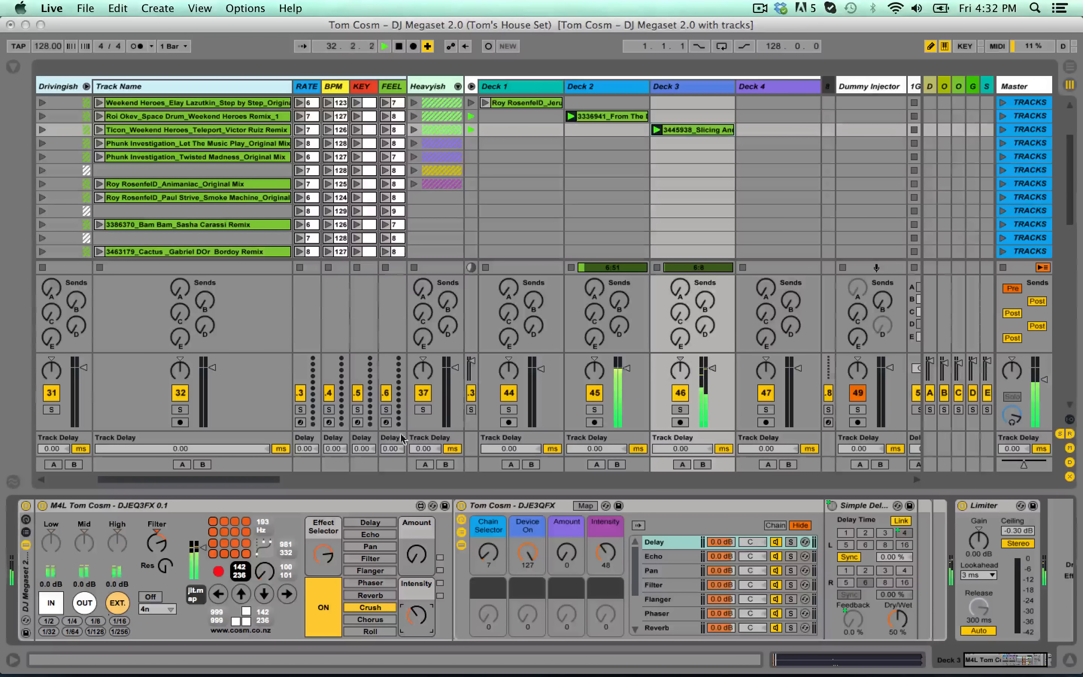
- Load and launch the 3524822_Lethal Dev track on Deck 4, and turn up the deck's filter
{"action": "scroll", "coordinate": [166, 239], "scroll_direction": "down", "scroll_amount": 4}
{"action": "left_click_drag", "start_coordinate": [165, 240], "coordinate": [761, 130]}
{"action": "left_click_drag", "start_coordinate": [158, 546], "coordinate": [158, 502]}
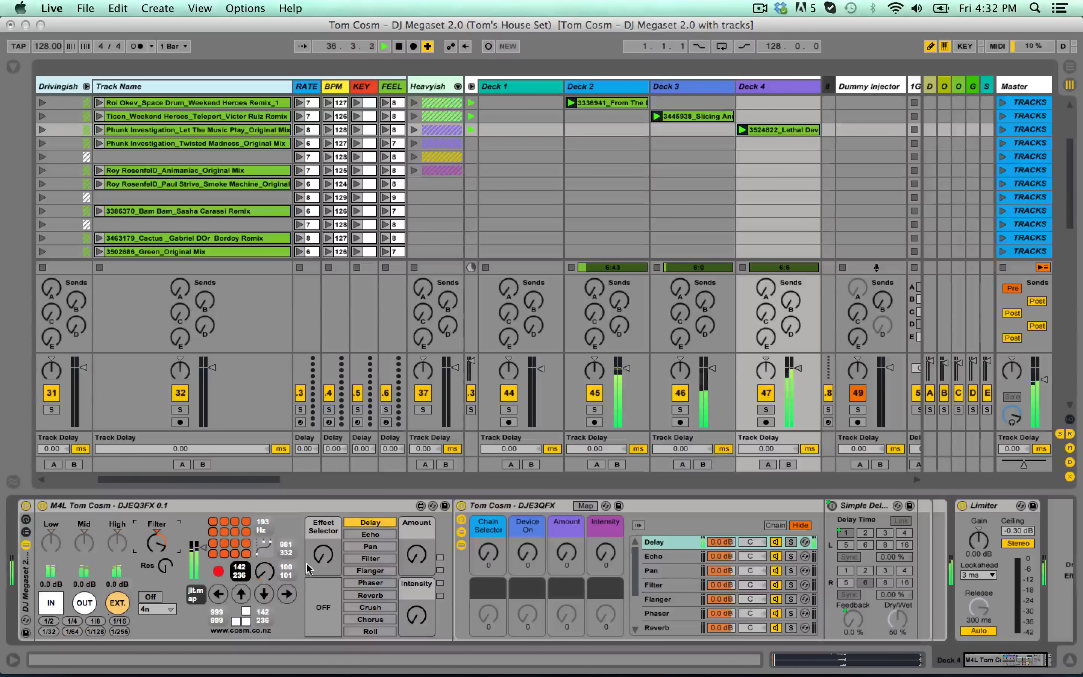
- Select and turn on the Filter effect on Deck 4, raising its Amount and Intensity
{"action": "left_click", "coordinate": [373, 559]}
{"action": "left_click", "coordinate": [324, 620]}
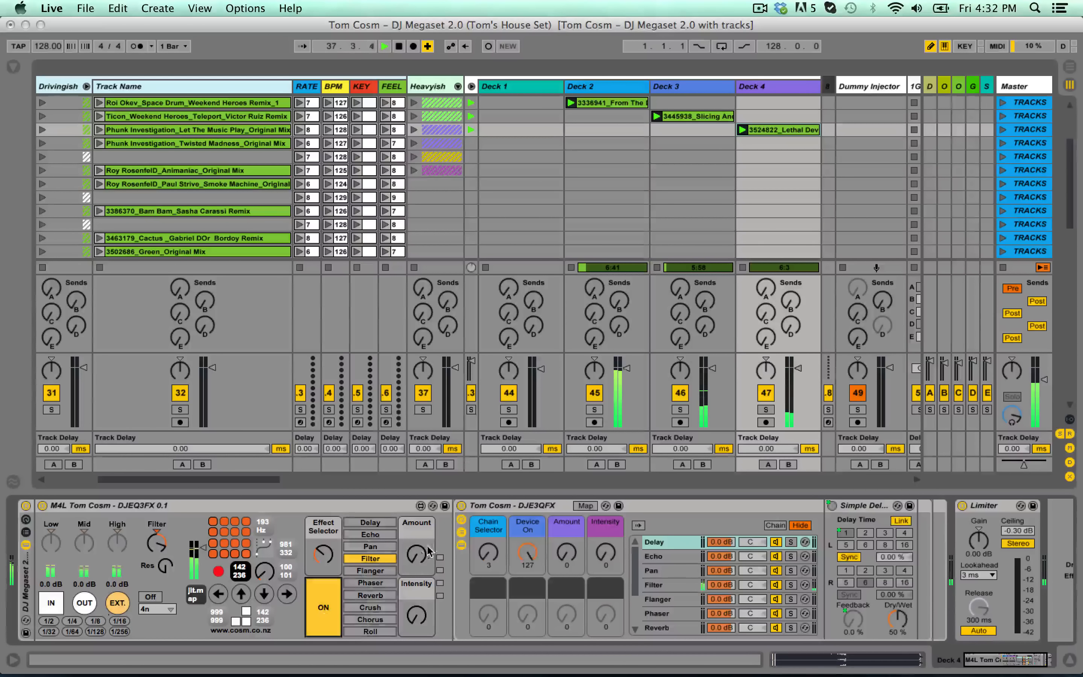
{"action": "left_click_drag", "start_coordinate": [412, 616], "coordinate": [412, 582]}
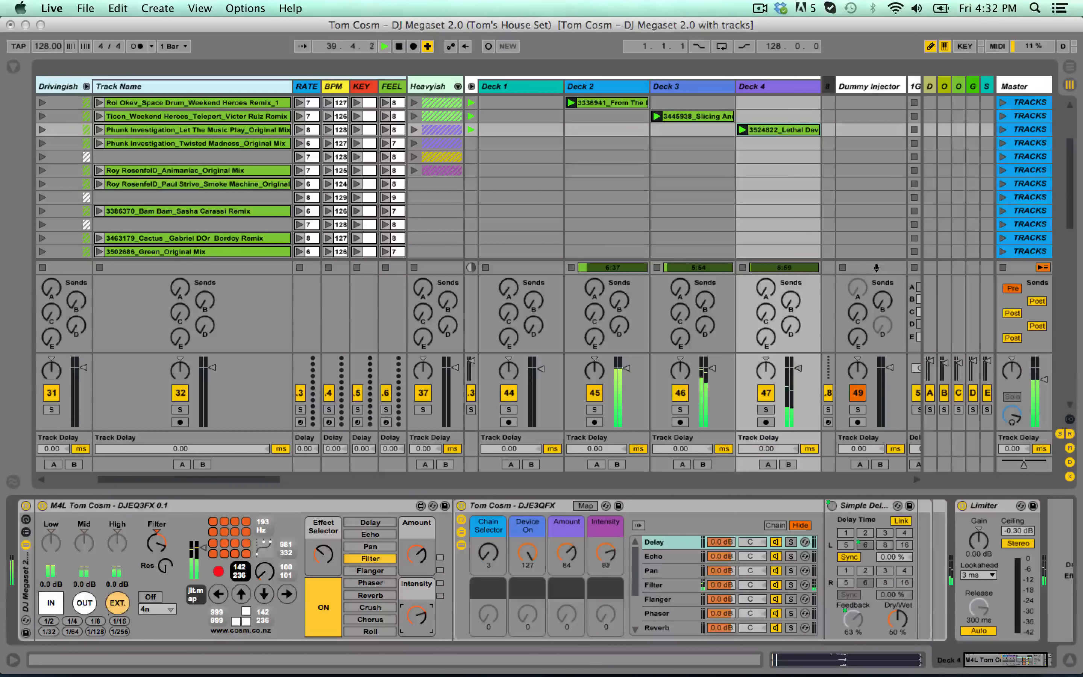
{"action": "left_click_drag", "start_coordinate": [423, 627], "coordinate": [416, 612]}
- Try Reverb on Deck 4, adjusting its Amount to about 97 and toggling the effect
{"action": "left_click", "coordinate": [370, 595]}
{"action": "left_click_drag", "start_coordinate": [416, 566], "coordinate": [417, 560]}
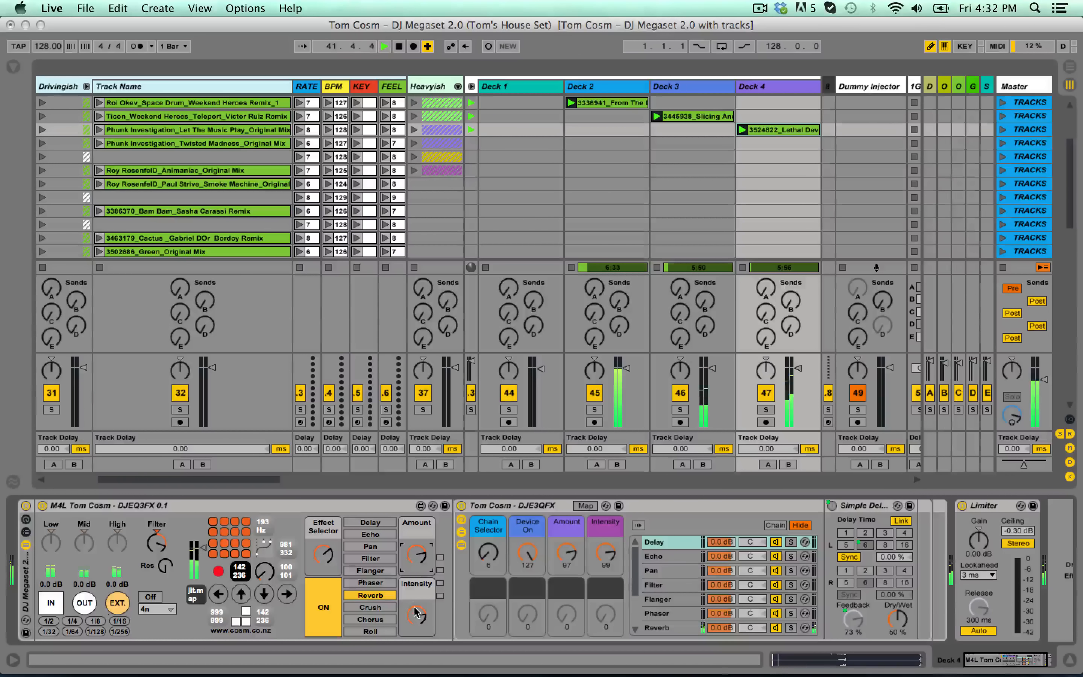
{"action": "left_click", "coordinate": [332, 616]}
- Switch Deck 4's effect to Chorus and on to Roll, and toggle the Roll effect
{"action": "left_click", "coordinate": [365, 620]}
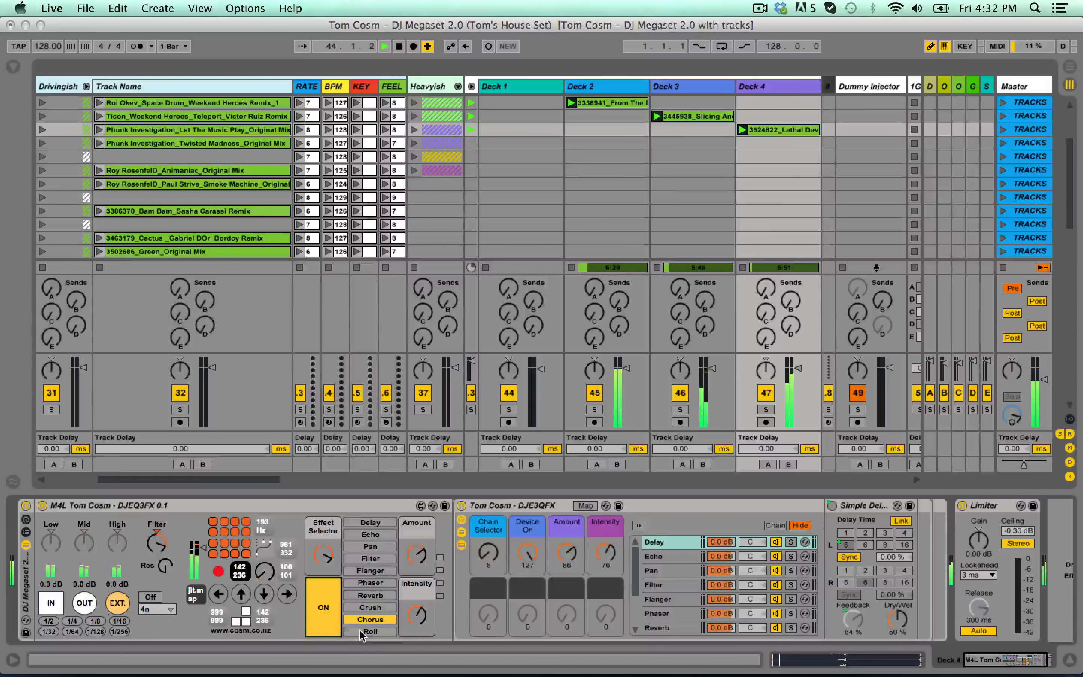
{"action": "left_click", "coordinate": [368, 631]}
{"action": "left_click", "coordinate": [325, 611]}
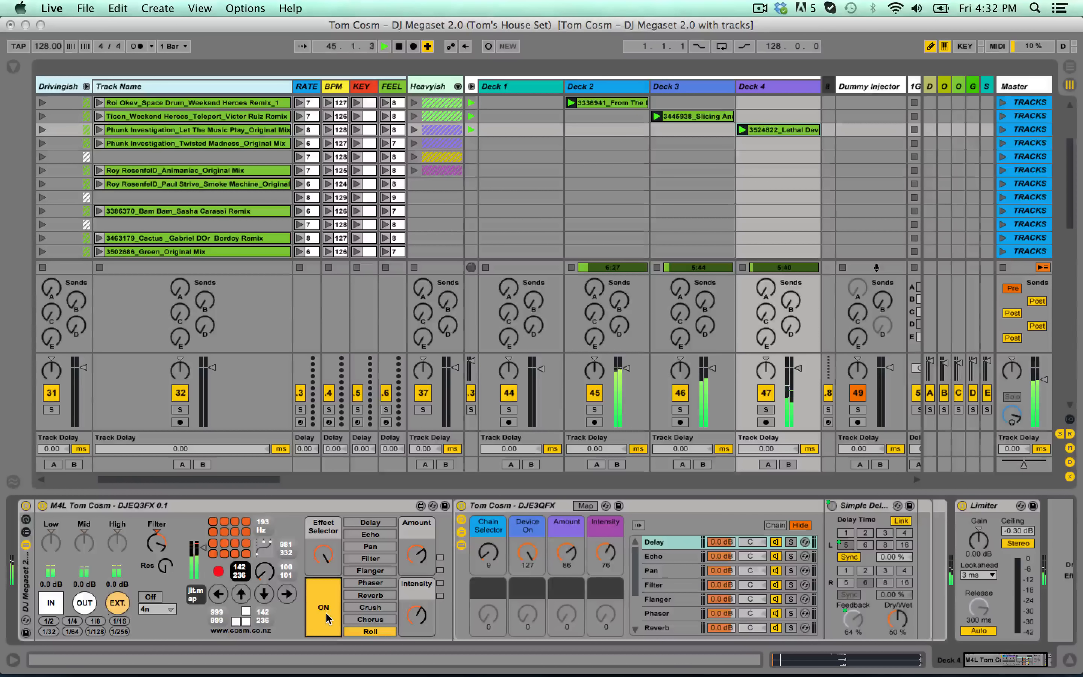
- Toggle the Roll effect on Deck 4 and adjust its Amount and Intensity
{"action": "left_click", "coordinate": [325, 611]}
{"action": "left_click", "coordinate": [325, 608]}
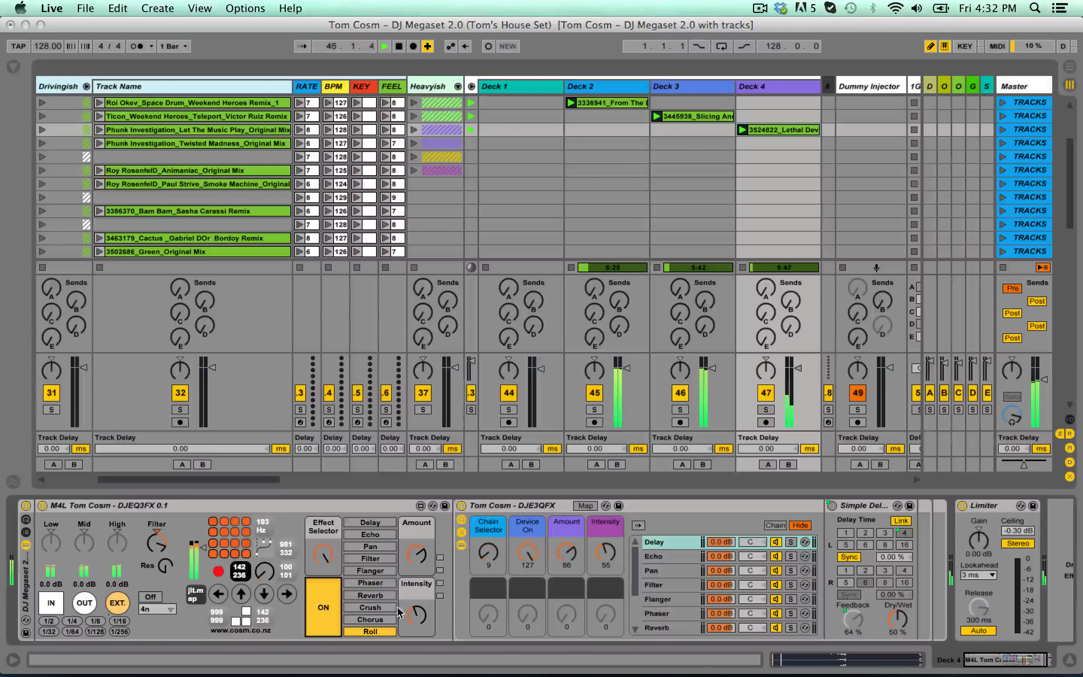
{"action": "left_click_drag", "start_coordinate": [414, 613], "coordinate": [414, 619]}
{"action": "mouse_move", "coordinate": [418, 558]}
{"action": "left_mouse_down"}
{"action": "mouse_move", "coordinate": [413, 583]}
{"action": "mouse_move", "coordinate": [416, 562]}
{"action": "left_mouse_up"}
{"action": "left_click_drag", "start_coordinate": [416, 615], "coordinate": [416, 609]}
- Switch Deck 4's effect to Phaser and raise its Amount to about 70
{"action": "left_click", "coordinate": [356, 585]}
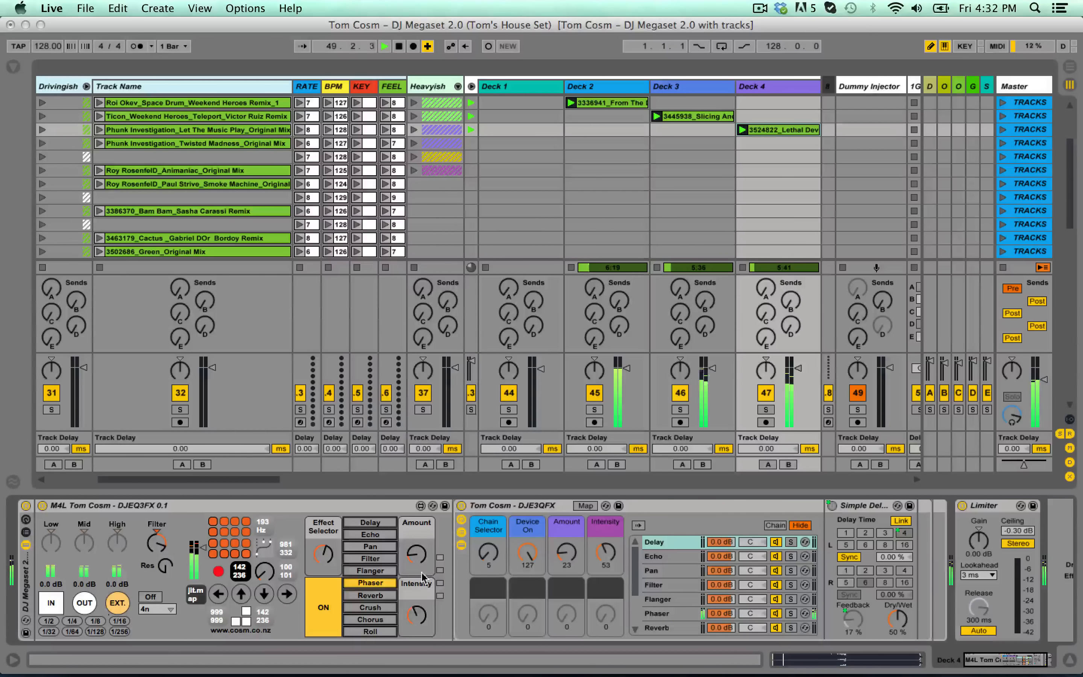
{"action": "left_click", "coordinate": [415, 555]}
{"action": "left_click_drag", "start_coordinate": [416, 554], "coordinate": [416, 521]}
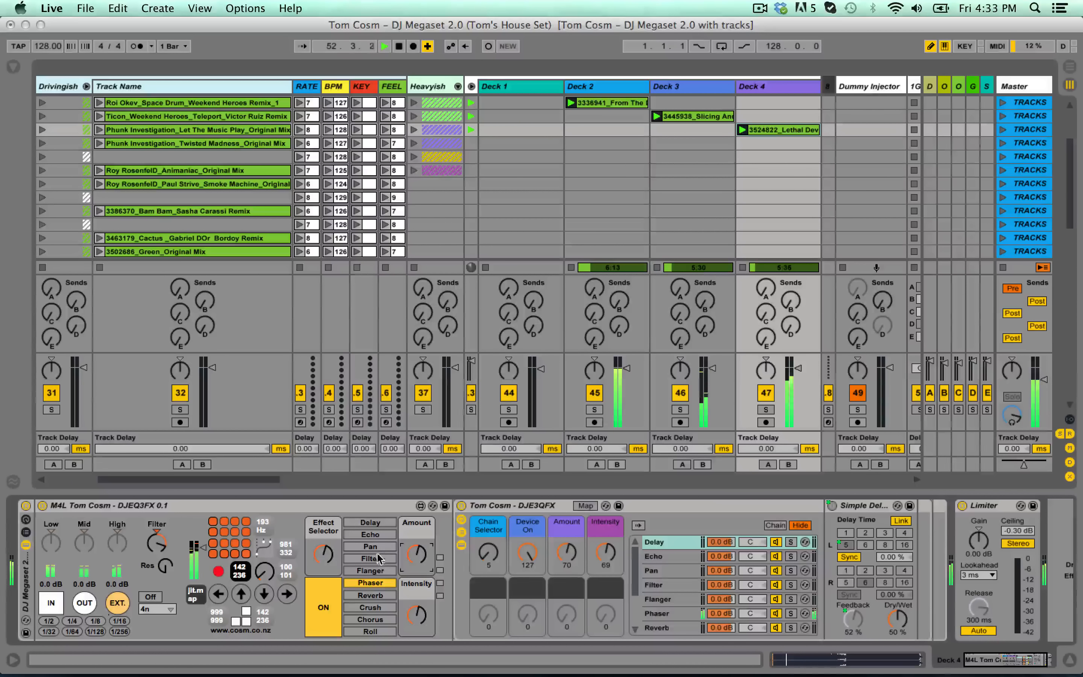
- Switch Deck 4's effect to Echo, setting Intensity to about 56 and Amount to about 62
{"action": "left_click", "coordinate": [374, 535]}
{"action": "left_click_drag", "start_coordinate": [415, 609], "coordinate": [415, 618]}
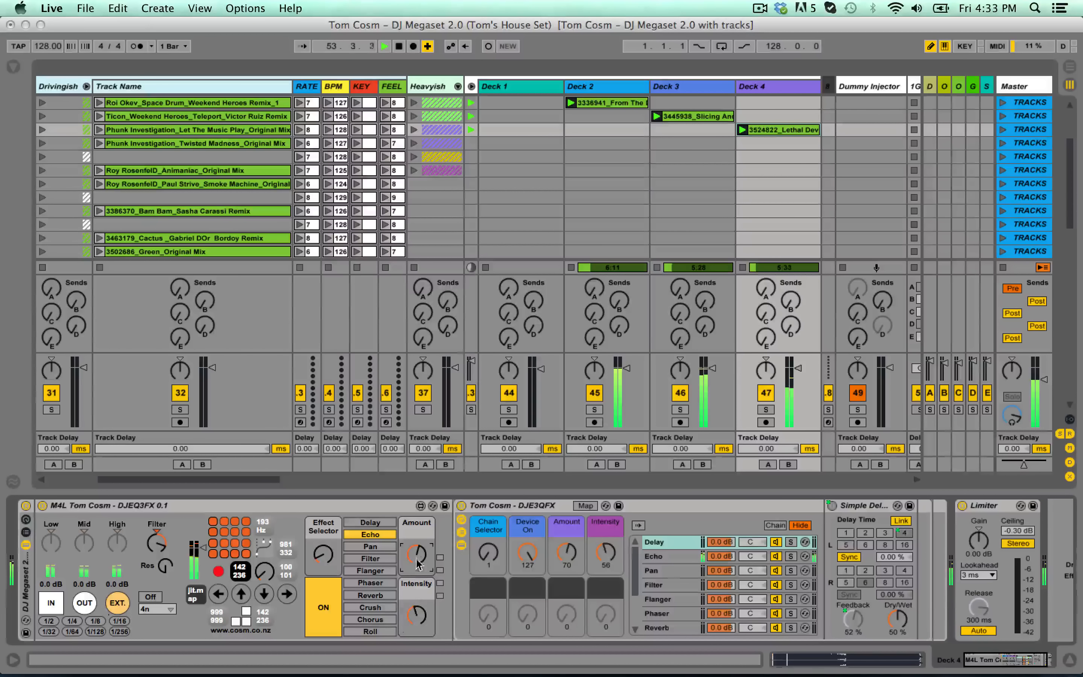
{"action": "left_click_drag", "start_coordinate": [416, 555], "coordinate": [416, 560]}
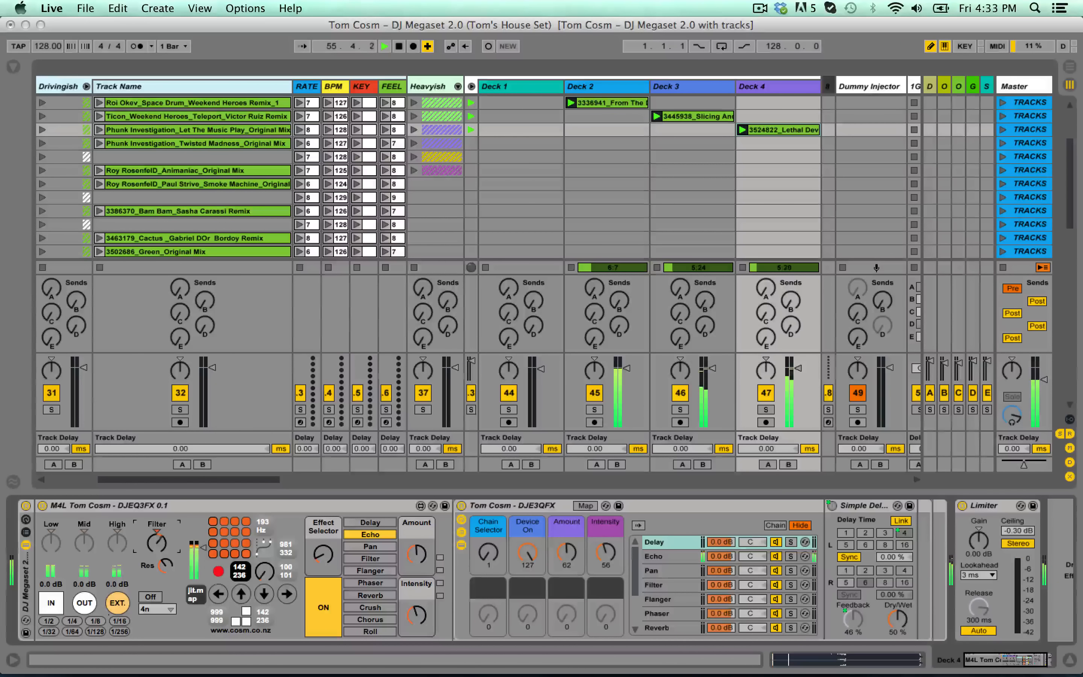
- Cut Deck 2's Low EQ to about -28 dB, sweep its Filter down, and select Deck 3's Filter control
{"action": "left_click", "coordinate": [637, 88]}
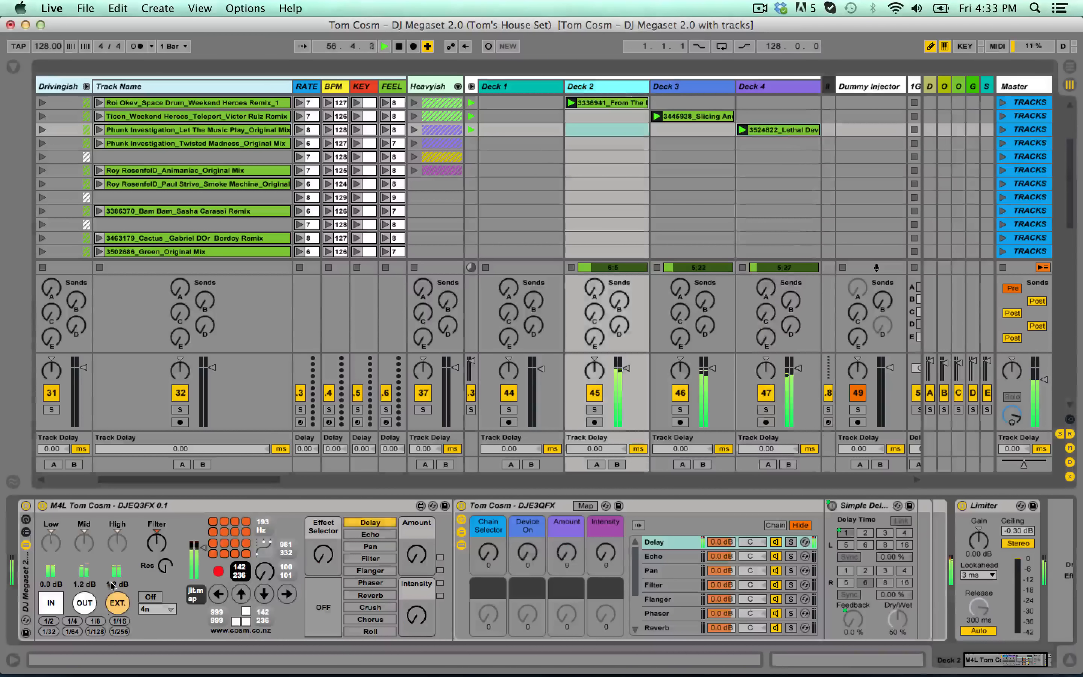
{"action": "left_click_drag", "start_coordinate": [52, 546], "coordinate": [53, 569]}
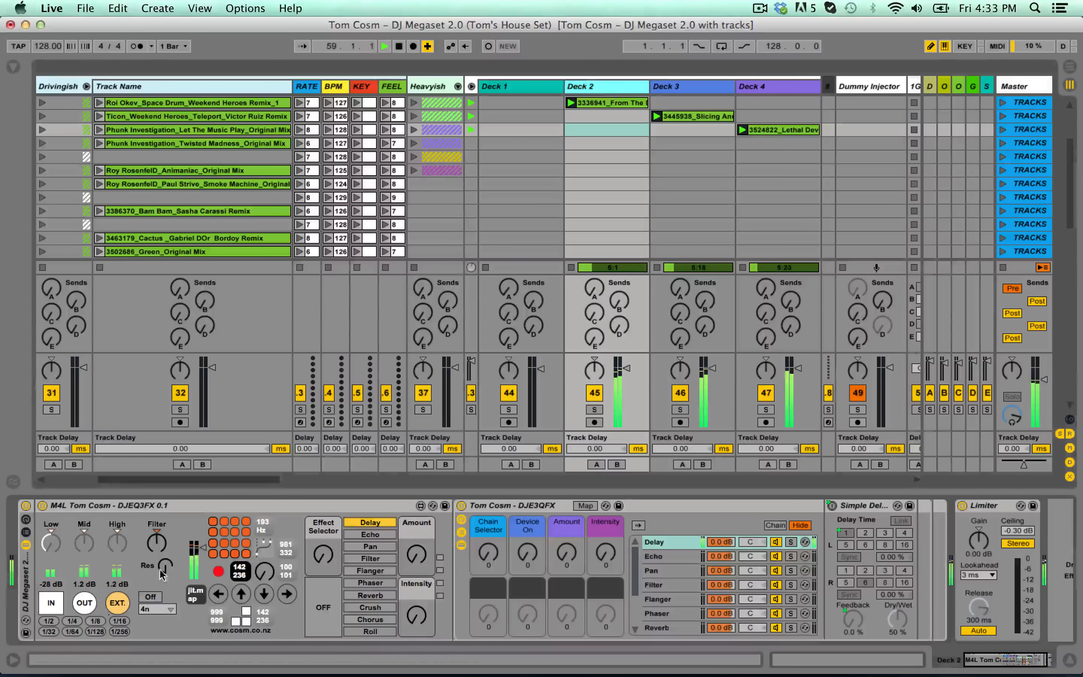
{"action": "left_click_drag", "start_coordinate": [157, 545], "coordinate": [157, 573]}
{"action": "left_click", "coordinate": [696, 89]}
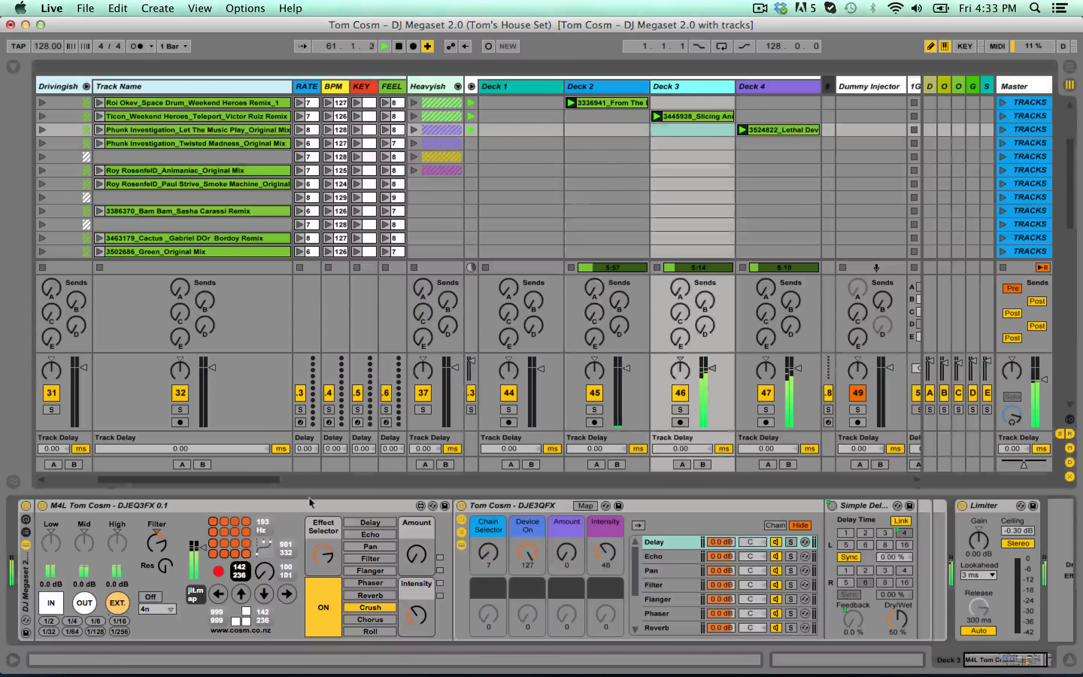
{"action": "left_click", "coordinate": [155, 547]}
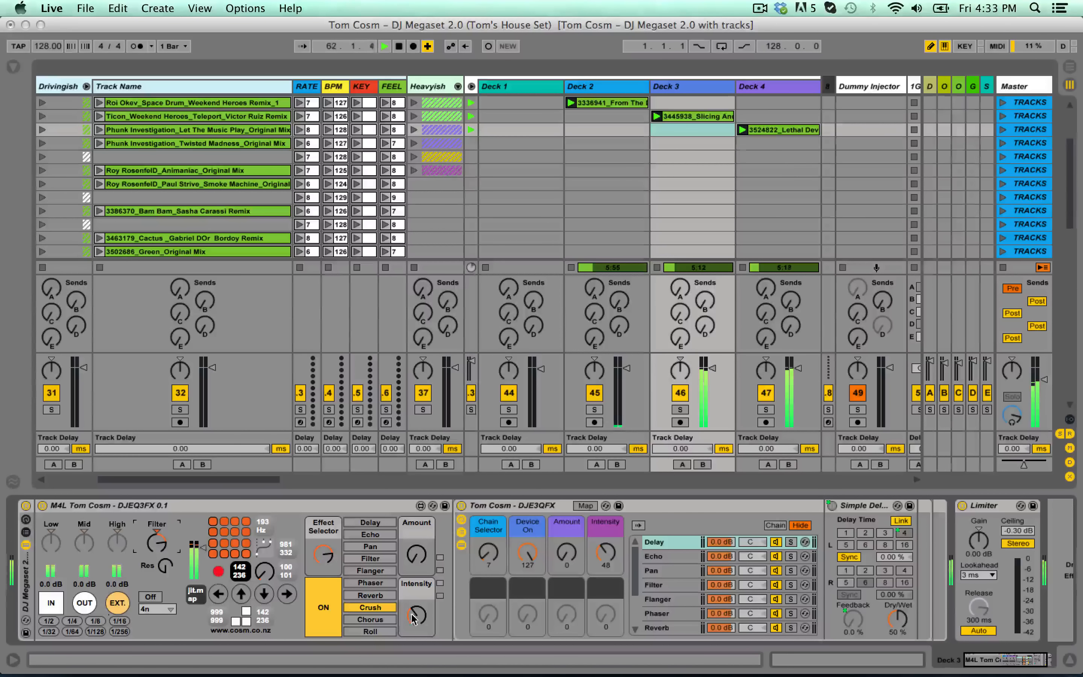
- Play with Deck 4's Echo, ending with Amount about 85 and Intensity about 80, and switch the effect off
{"action": "left_click", "coordinate": [756, 86]}
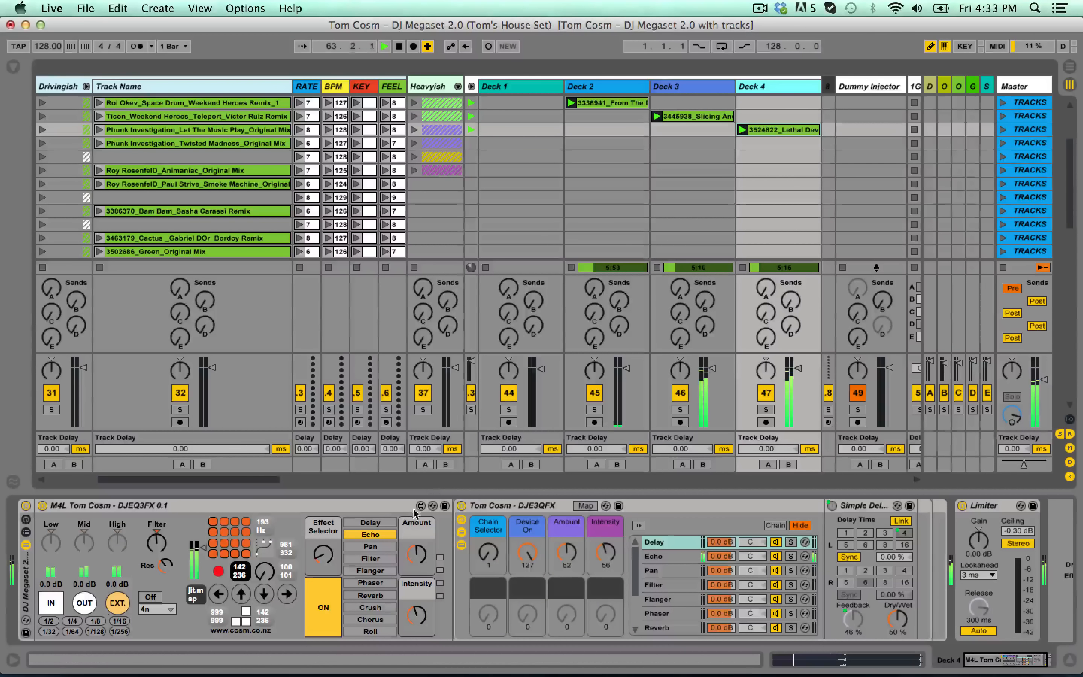
{"action": "left_click_drag", "start_coordinate": [412, 611], "coordinate": [412, 625]}
{"action": "left_click_drag", "start_coordinate": [415, 549], "coordinate": [414, 602]}
{"action": "left_click", "coordinate": [324, 611]}
{"action": "left_click", "coordinate": [324, 611]}
{"action": "left_click_drag", "start_coordinate": [415, 553], "coordinate": [407, 532]}
{"action": "left_click_drag", "start_coordinate": [411, 615], "coordinate": [411, 589]}
{"action": "left_click", "coordinate": [325, 597]}
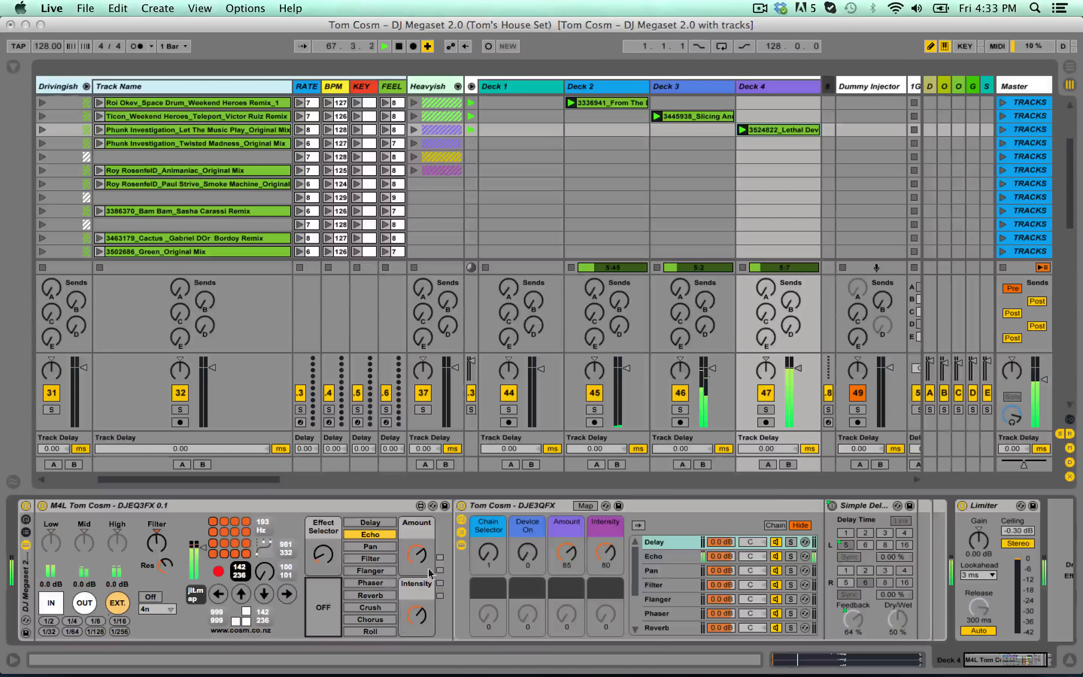
- Raise the Crush Intensity on Deck 3 and switch its effect to Reverb with Amount 127 and Intensity 102
{"action": "left_click", "coordinate": [607, 88]}
{"action": "left_click", "coordinate": [675, 88]}
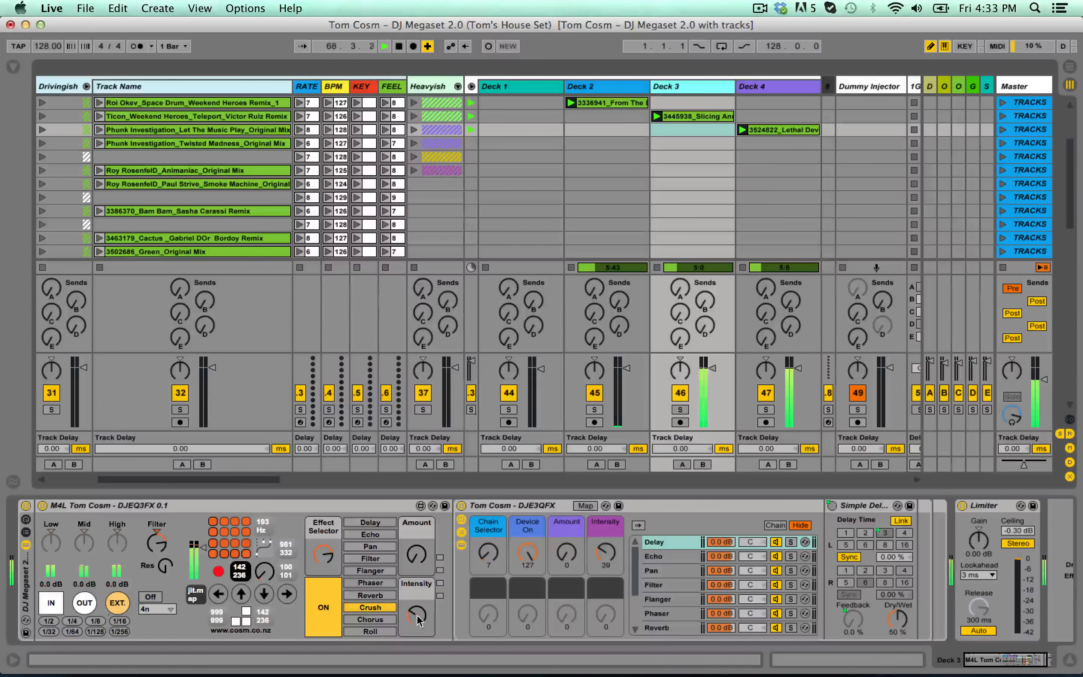
{"action": "left_click_drag", "start_coordinate": [417, 616], "coordinate": [416, 543]}
{"action": "left_click", "coordinate": [375, 595]}
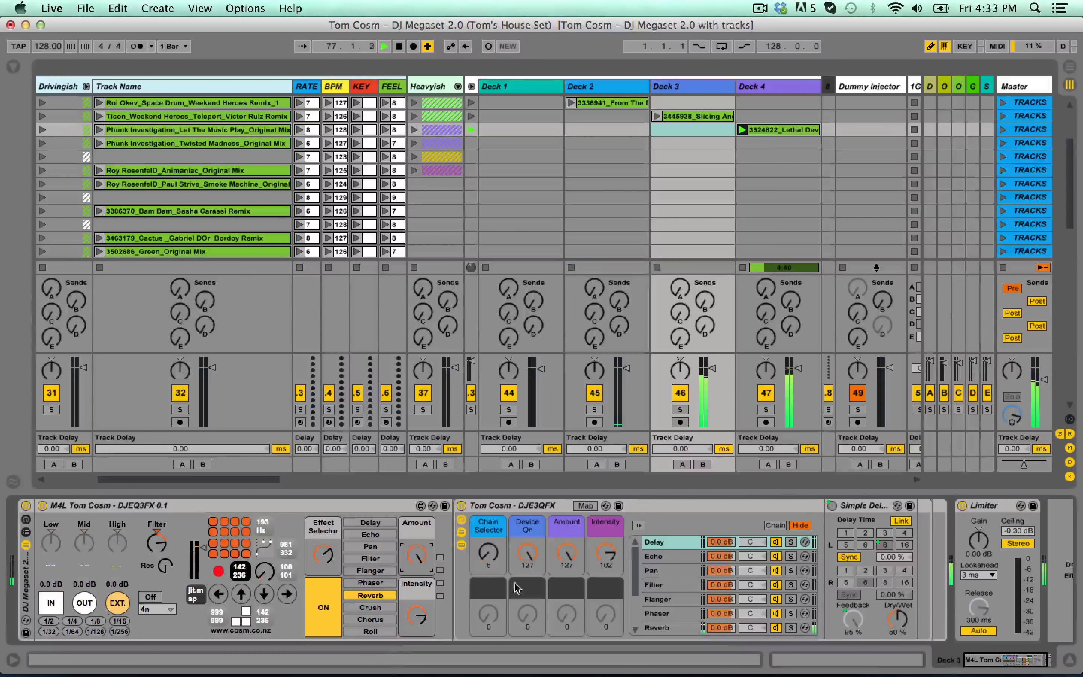
- Stop playback and select the DJEQ3FX device on Deck 3
{"action": "scroll", "coordinate": [591, 294], "scroll_direction": "right", "scroll_amount": 5}
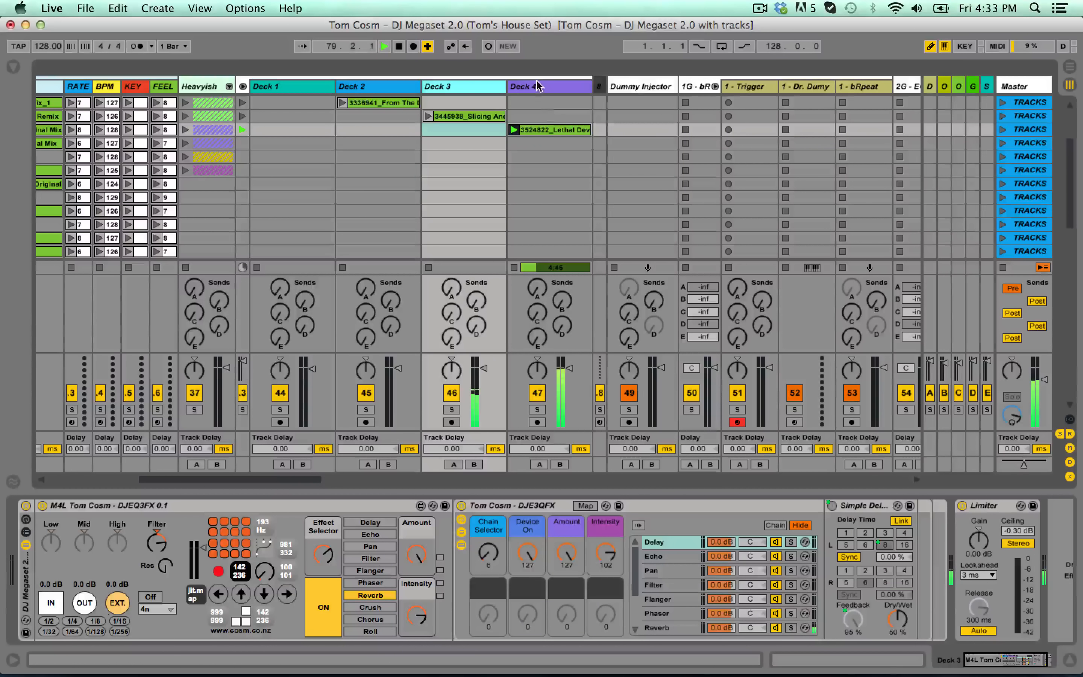
{"action": "key", "text": "space"}
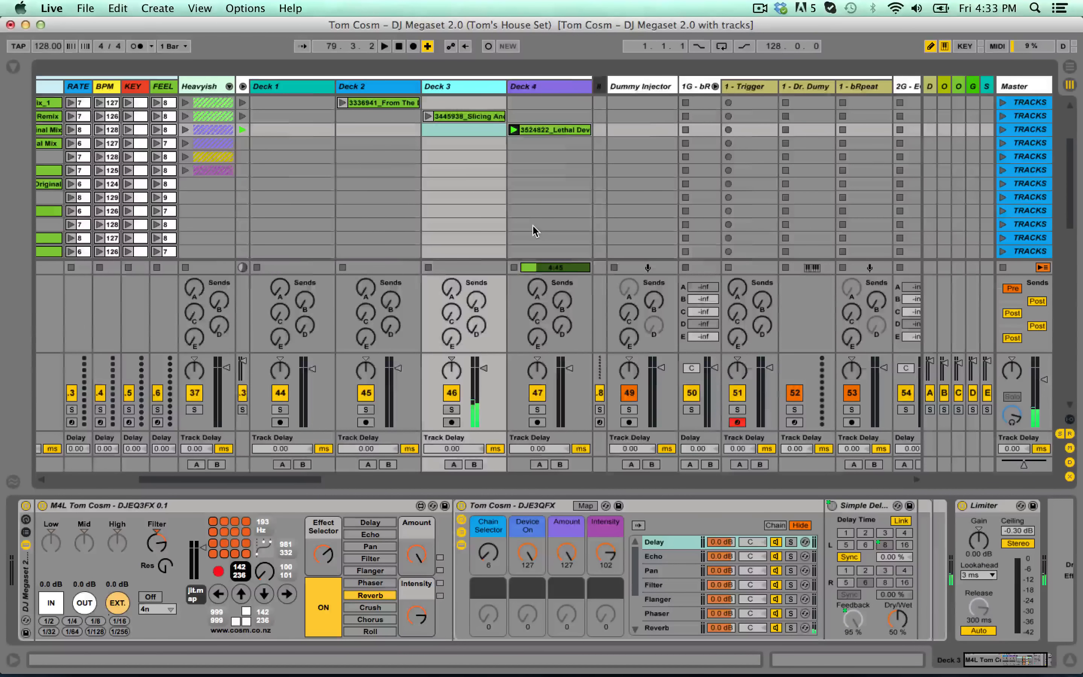
{"action": "scroll", "coordinate": [537, 228], "scroll_direction": "left", "scroll_amount": 1}
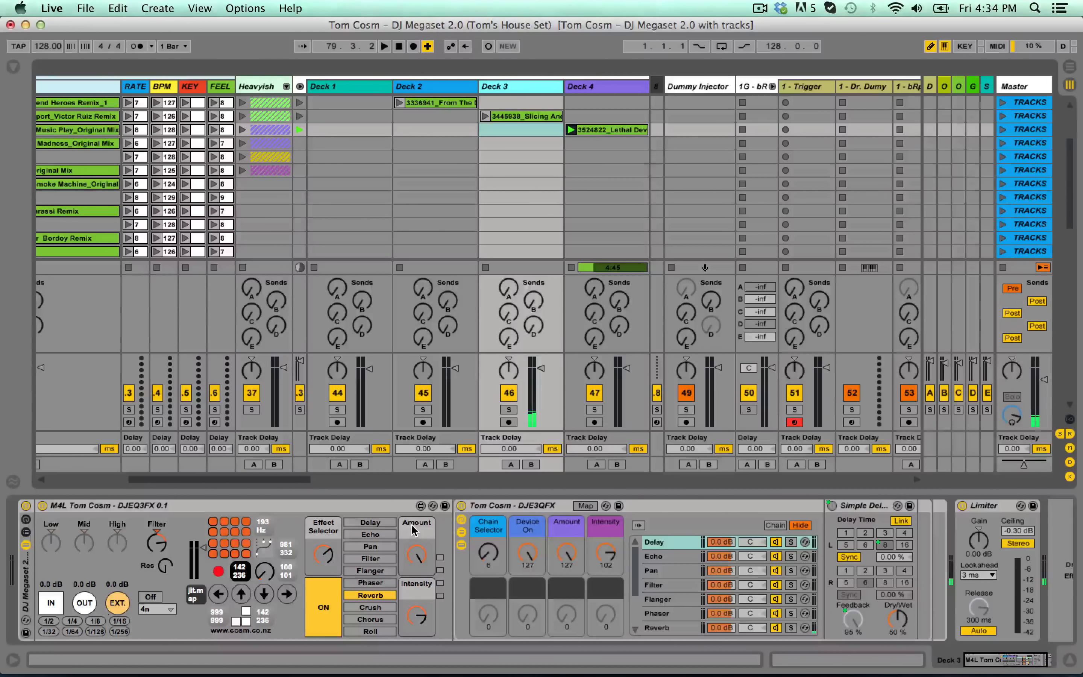
{"action": "left_click", "coordinate": [389, 518]}
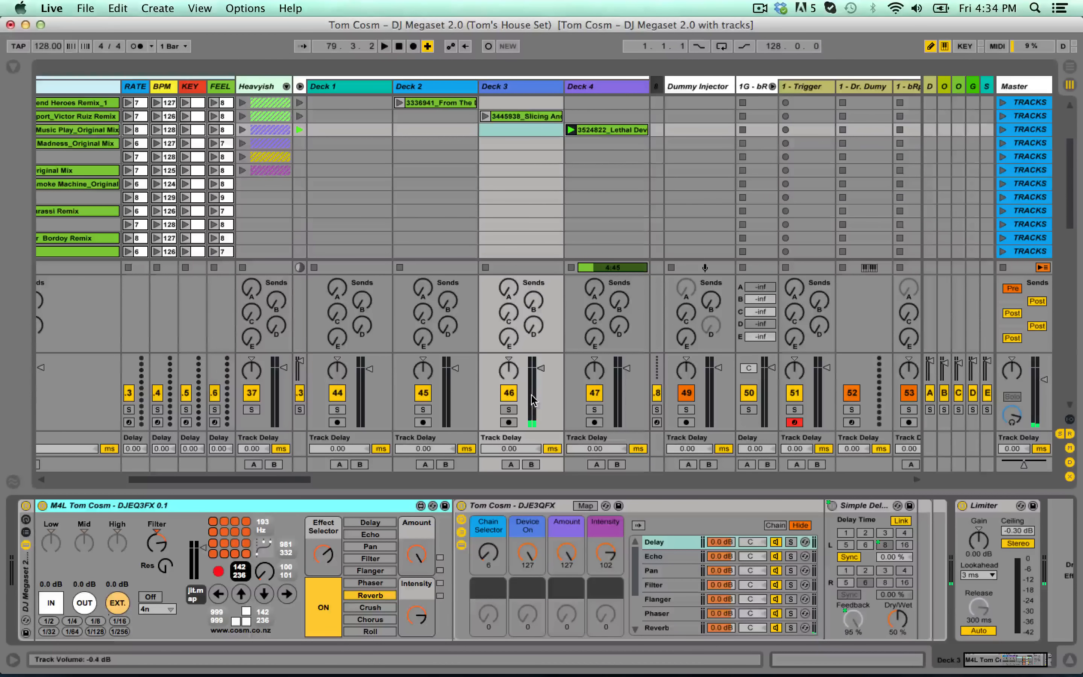
- Look through the dummy clip groups following the decks, from 1G - bReapt to the Vocoder tracks
{"action": "scroll", "coordinate": [552, 203], "scroll_direction": "up", "scroll_amount": 2}
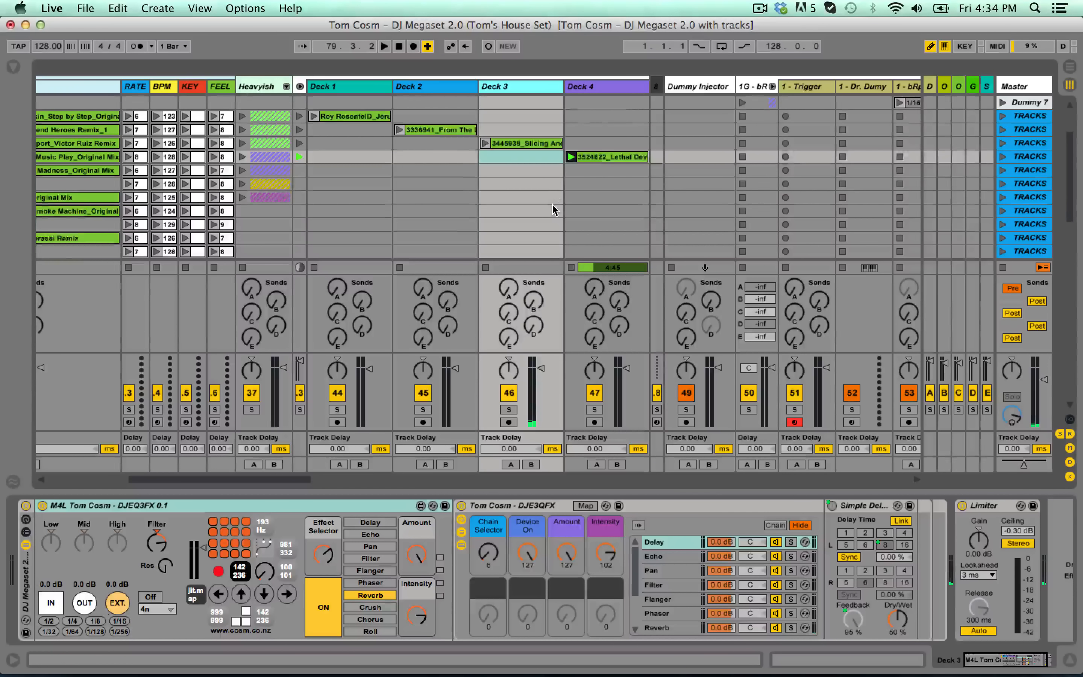
{"action": "scroll", "coordinate": [551, 204], "scroll_direction": "down", "scroll_amount": 1}
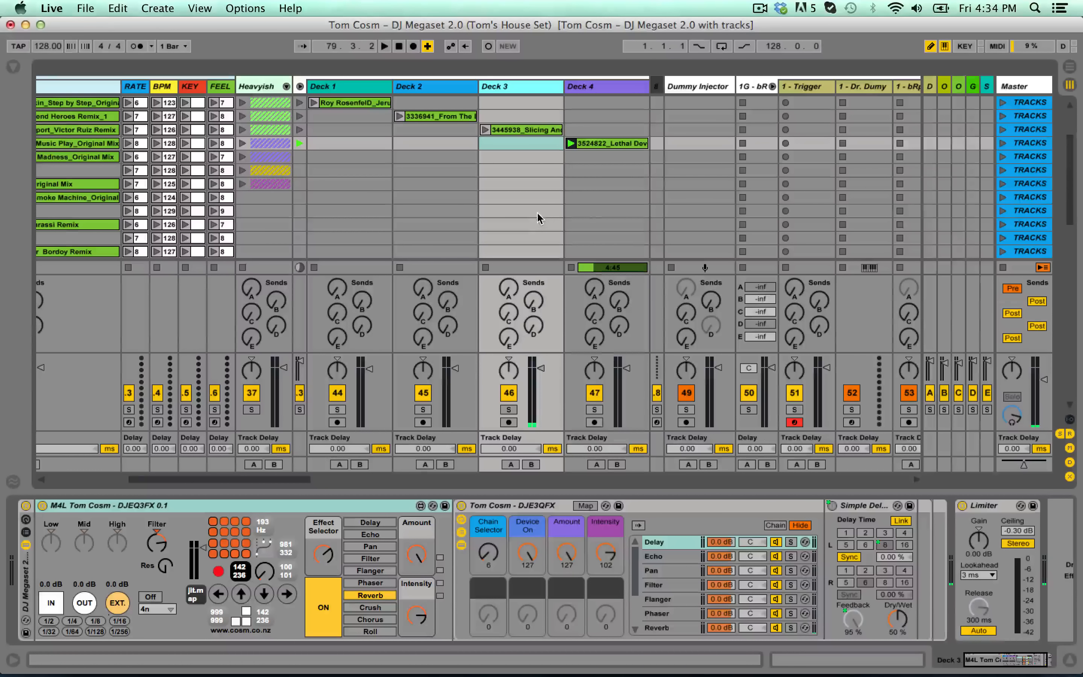
{"action": "scroll", "coordinate": [538, 212], "scroll_direction": "right", "scroll_amount": 2}
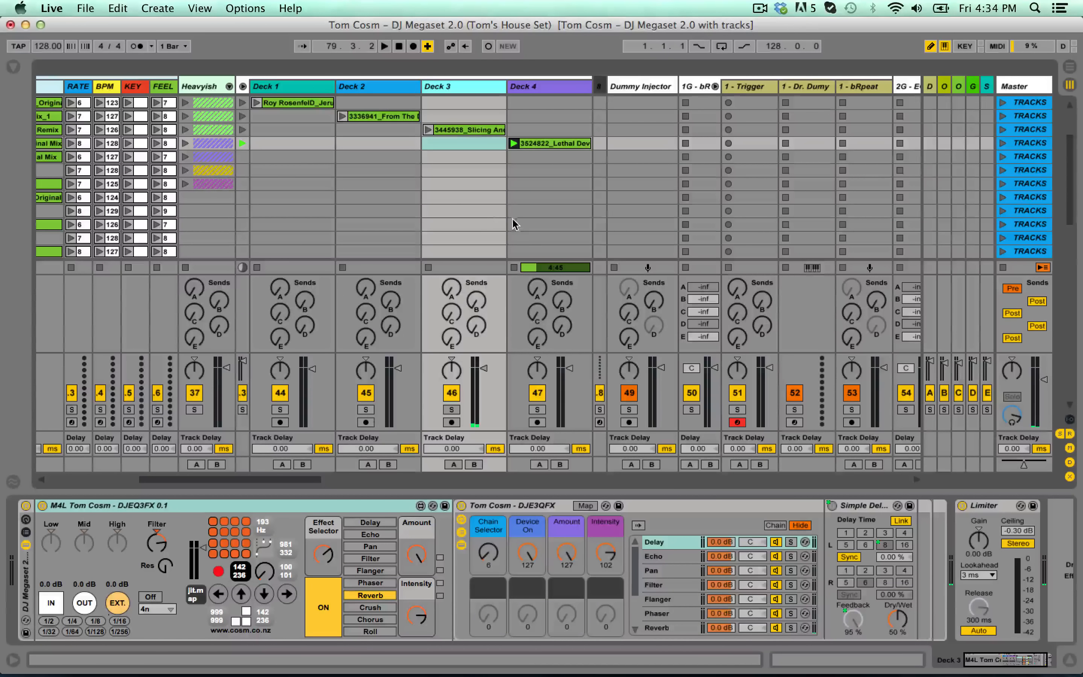
{"action": "scroll", "coordinate": [486, 184], "scroll_direction": "up", "scroll_amount": 2}
{"action": "scroll", "coordinate": [492, 179], "scroll_direction": "right", "scroll_amount": 5}
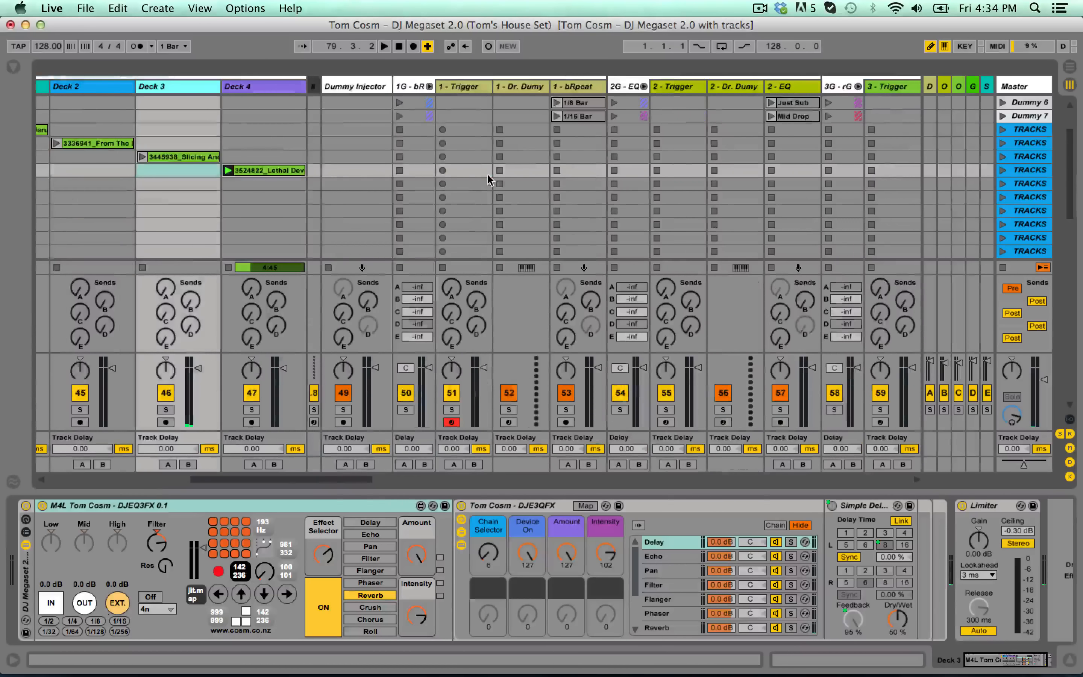
{"action": "left_click", "coordinate": [405, 87]}
{"action": "scroll", "coordinate": [515, 161], "scroll_direction": "up", "scroll_amount": 6}
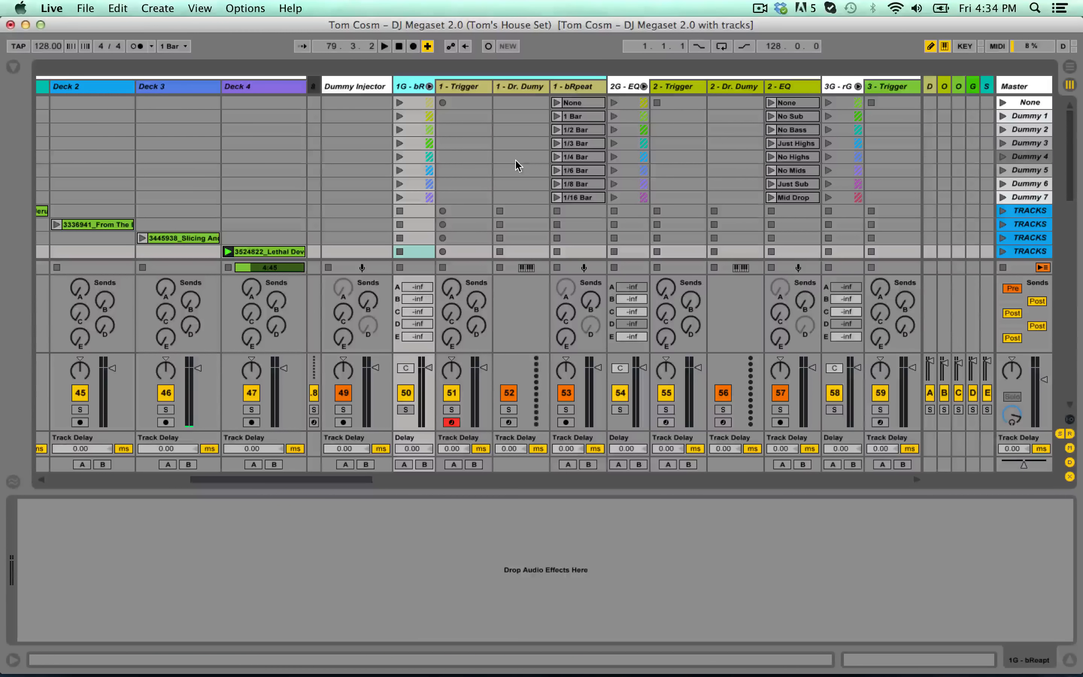
{"action": "scroll", "coordinate": [518, 157], "scroll_direction": "right", "scroll_amount": 15}
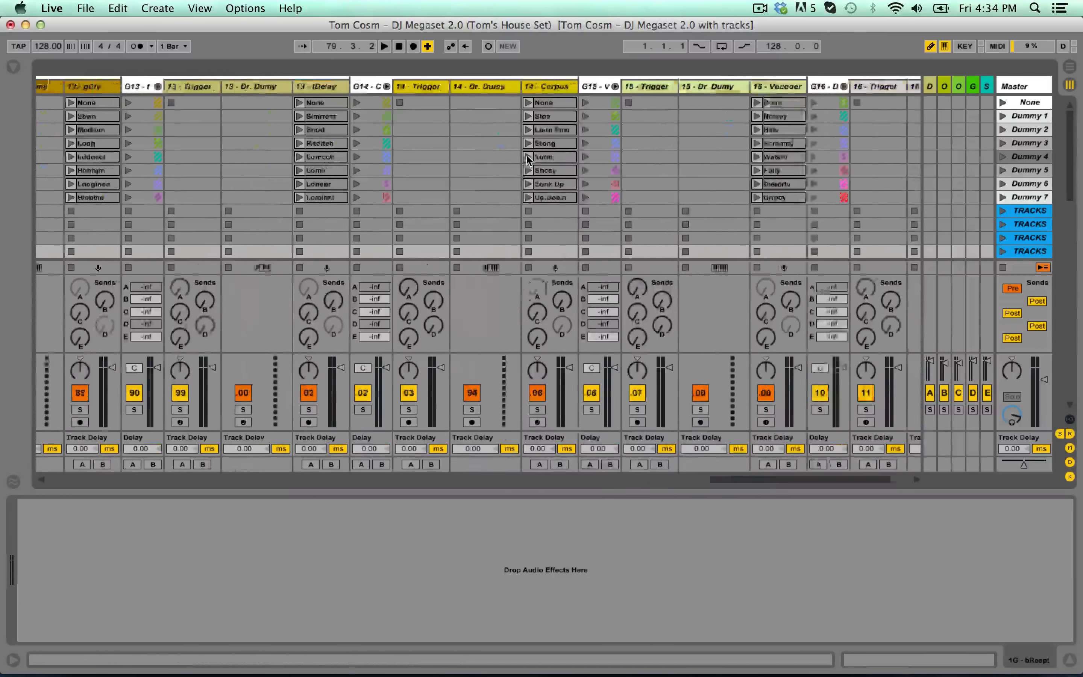
{"action": "scroll", "coordinate": [531, 157], "scroll_direction": "left", "scroll_amount": 15}
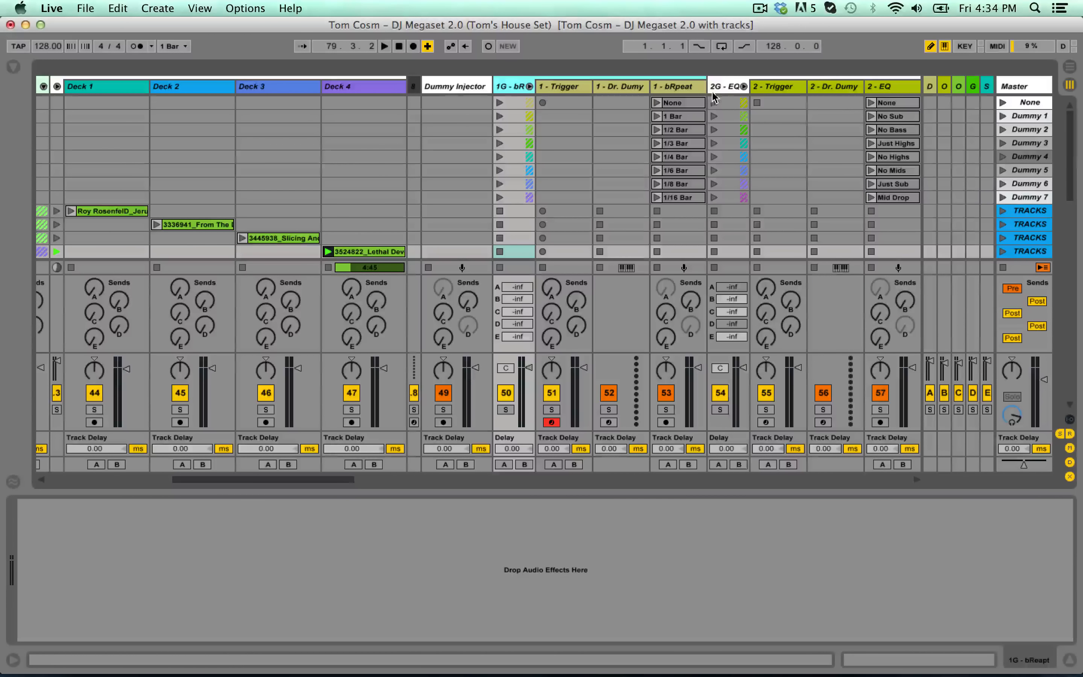
- Examine the 2G - EQ and 3G - rGate groups, and the 1G group with its Trigger, Dr. Dumy and bRpeat tracks
{"action": "left_click", "coordinate": [722, 87]}
{"action": "scroll", "coordinate": [711, 103], "scroll_direction": "right", "scroll_amount": 5}
{"action": "left_click", "coordinate": [654, 89]}
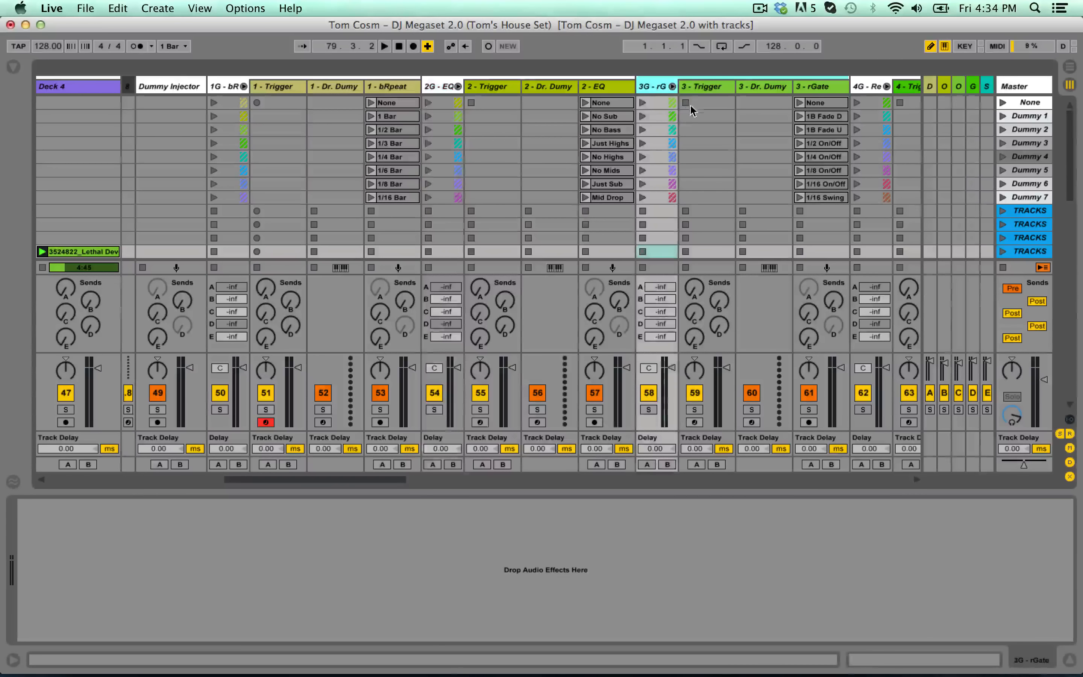
{"action": "left_click", "coordinate": [217, 86]}
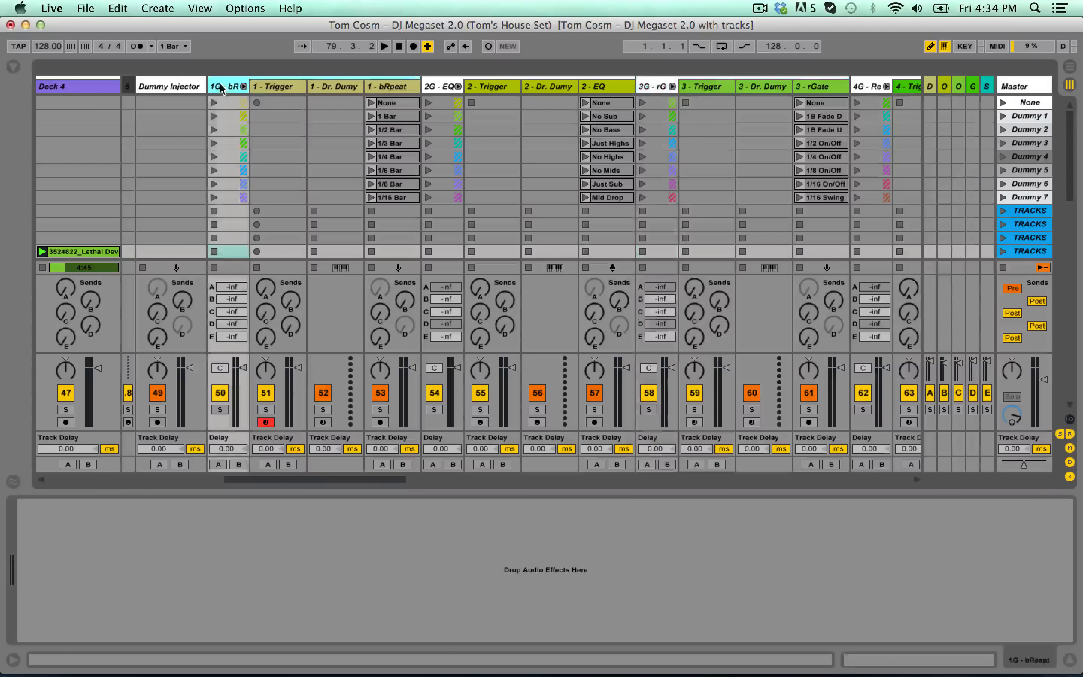
{"action": "left_click", "coordinate": [268, 84]}
{"action": "left_click", "coordinate": [325, 88]}
{"action": "left_click", "coordinate": [378, 89]}
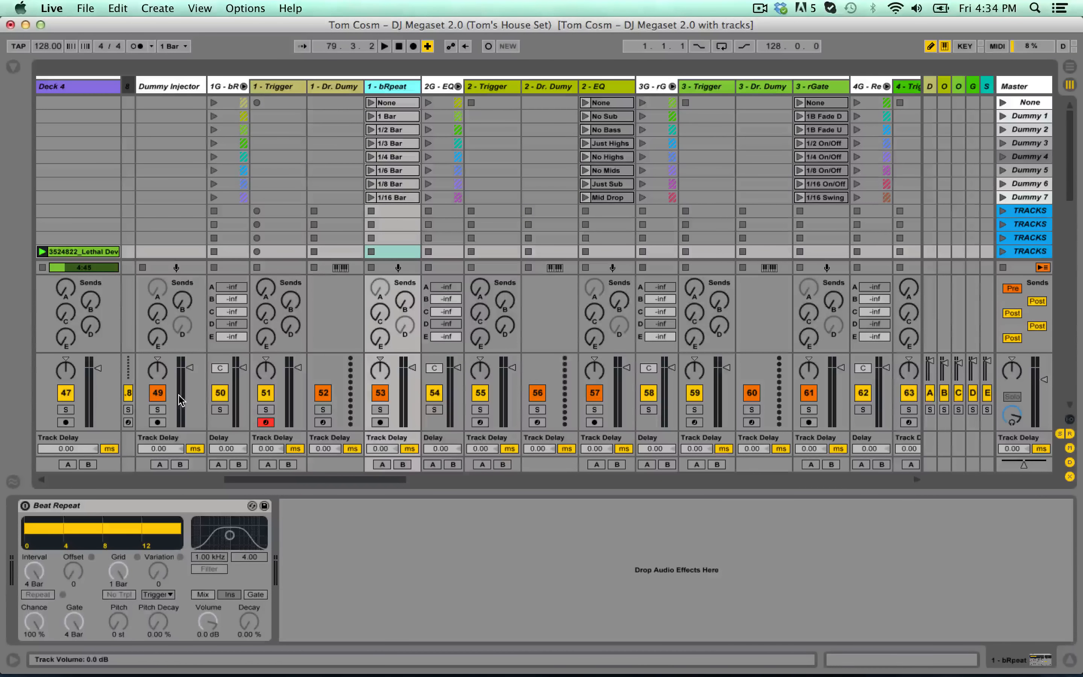
- View the dummy clips and devices on the 2 - EQ, 3 - rGate and 4 - Redux tracks
{"action": "left_click", "coordinate": [600, 94]}
{"action": "scroll", "coordinate": [649, 100], "scroll_direction": "right", "scroll_amount": 1}
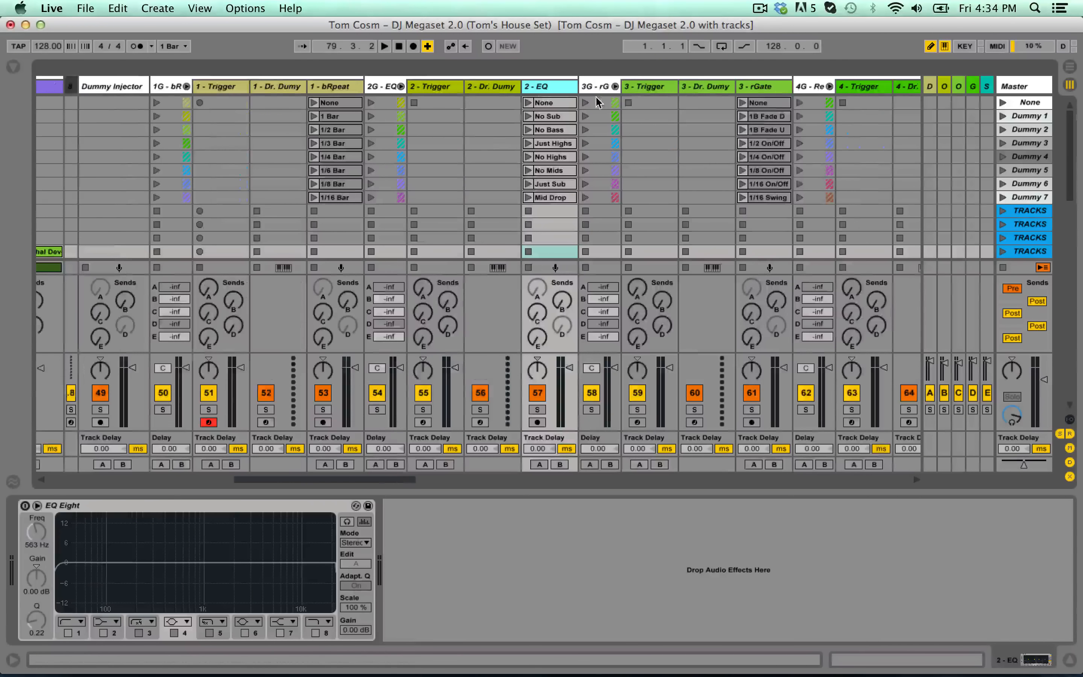
{"action": "left_click", "coordinate": [738, 103]}
{"action": "scroll", "coordinate": [738, 104], "scroll_direction": "right", "scroll_amount": 4}
{"action": "left_click", "coordinate": [783, 89]}
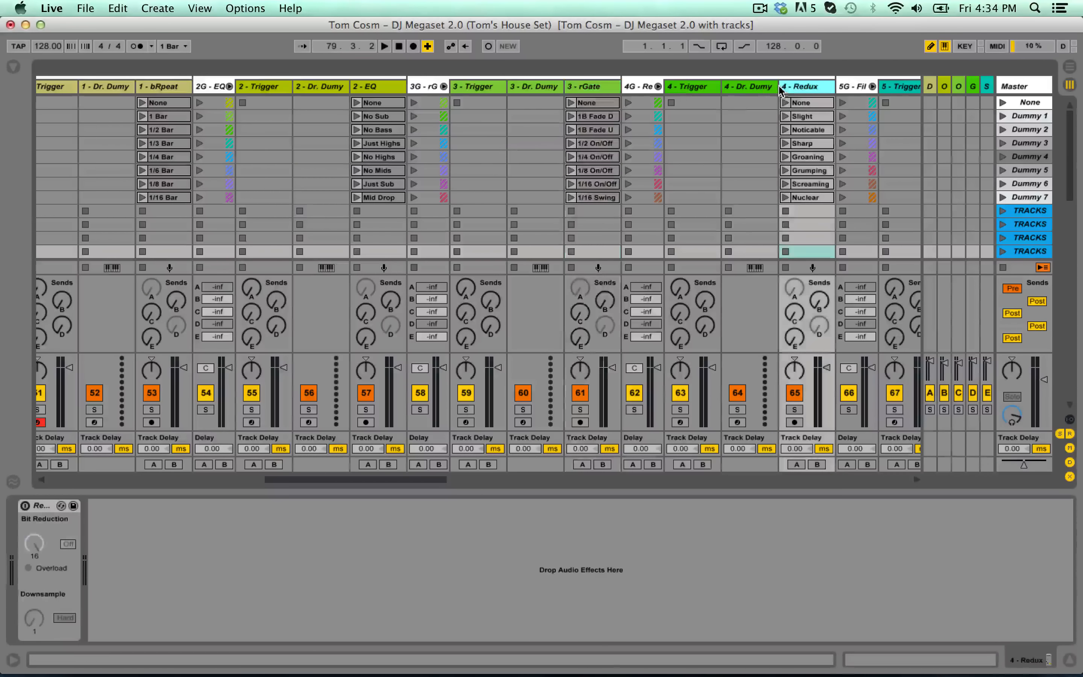
- Go through the effect tracks from 1 - bRpeat via 2 - EQ and 3 - rGate to 4 - Redux, viewing each device
{"action": "scroll", "coordinate": [403, 157], "scroll_direction": "left", "scroll_amount": 3}
{"action": "left_click", "coordinate": [274, 87]}
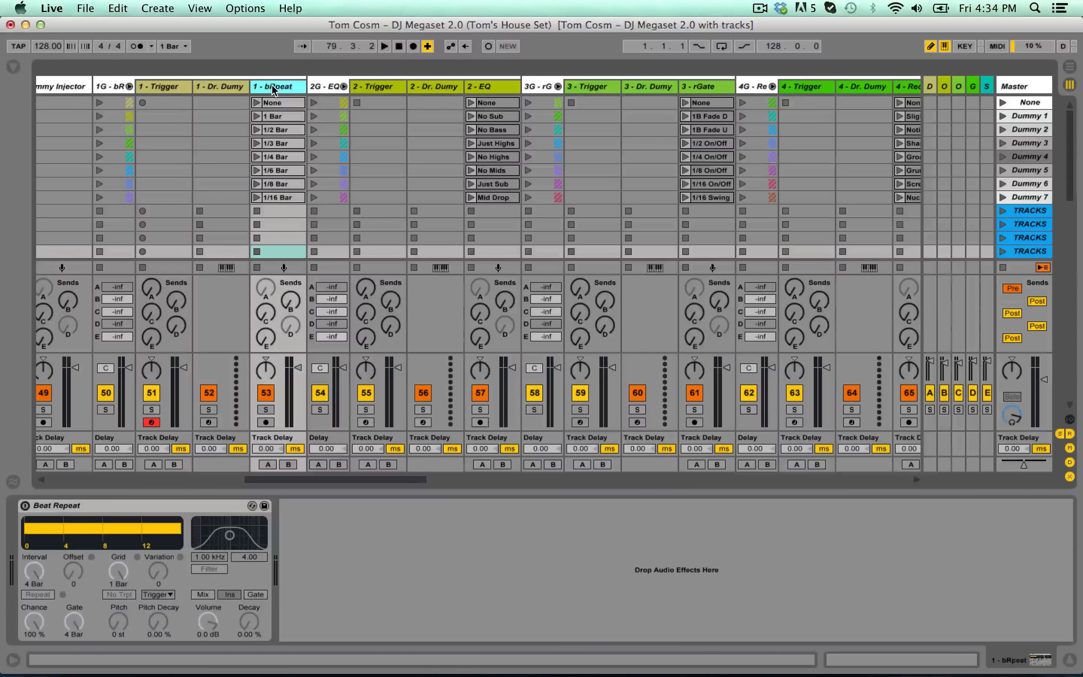
{"action": "left_click", "coordinate": [483, 89]}
{"action": "left_click", "coordinate": [699, 87]}
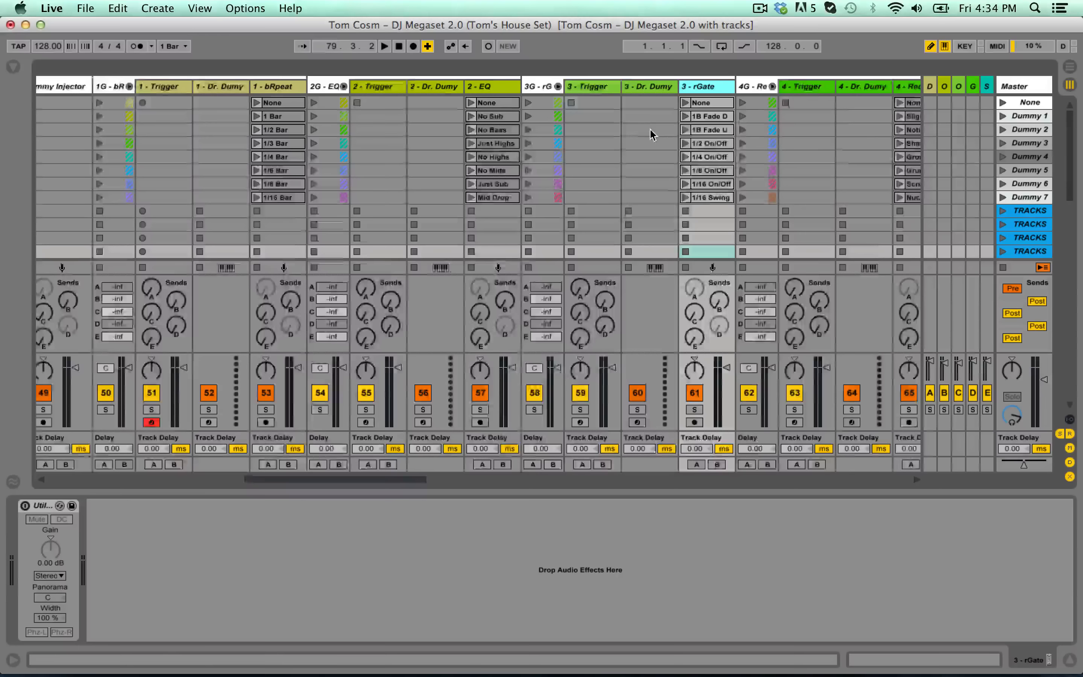
{"action": "key", "text": "Right"}
{"action": "key", "text": "Right"}
{"action": "key", "text": "Right"}
{"action": "key", "text": "Right"}
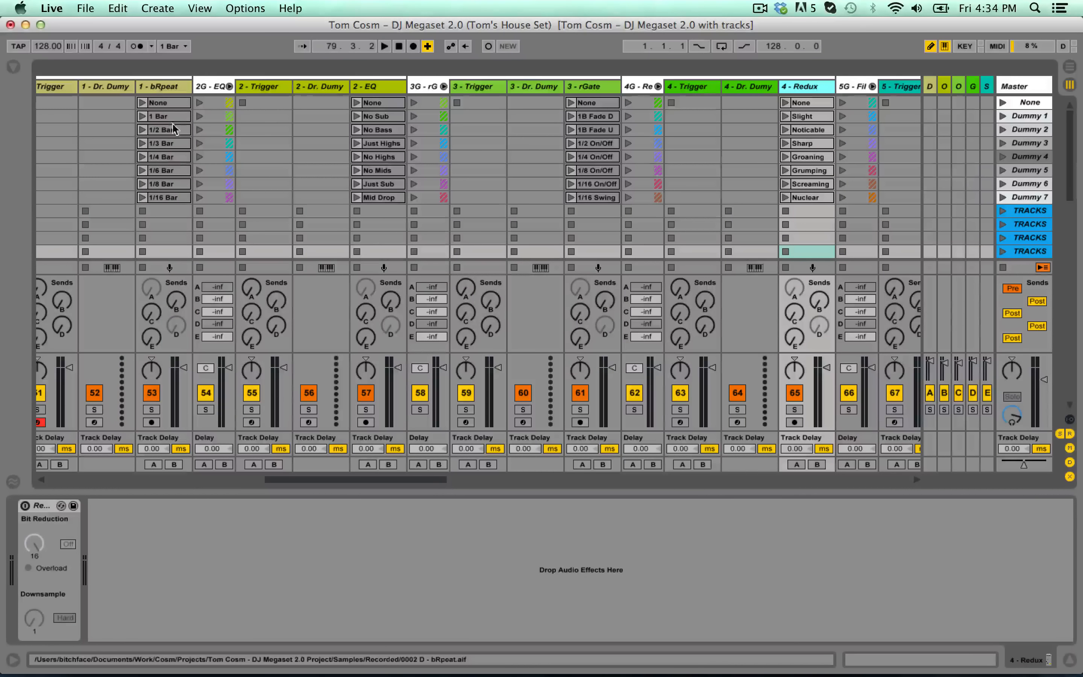
- Revisit the 1 - bRpeat track and review the Beat Repeat, EQ Eight and Utility devices up to 3 - rGate
{"action": "left_click", "coordinate": [170, 87]}
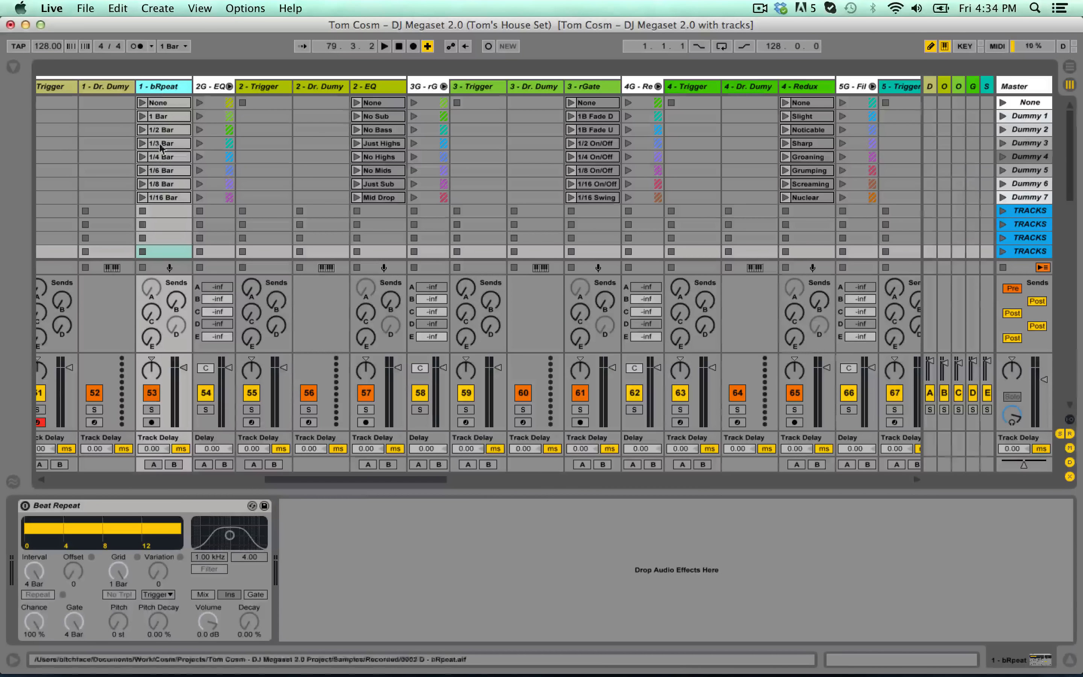
{"action": "key", "text": "Right"}
{"action": "key", "text": "Right"}
{"action": "key", "text": "Right"}
{"action": "key", "text": "Right"}
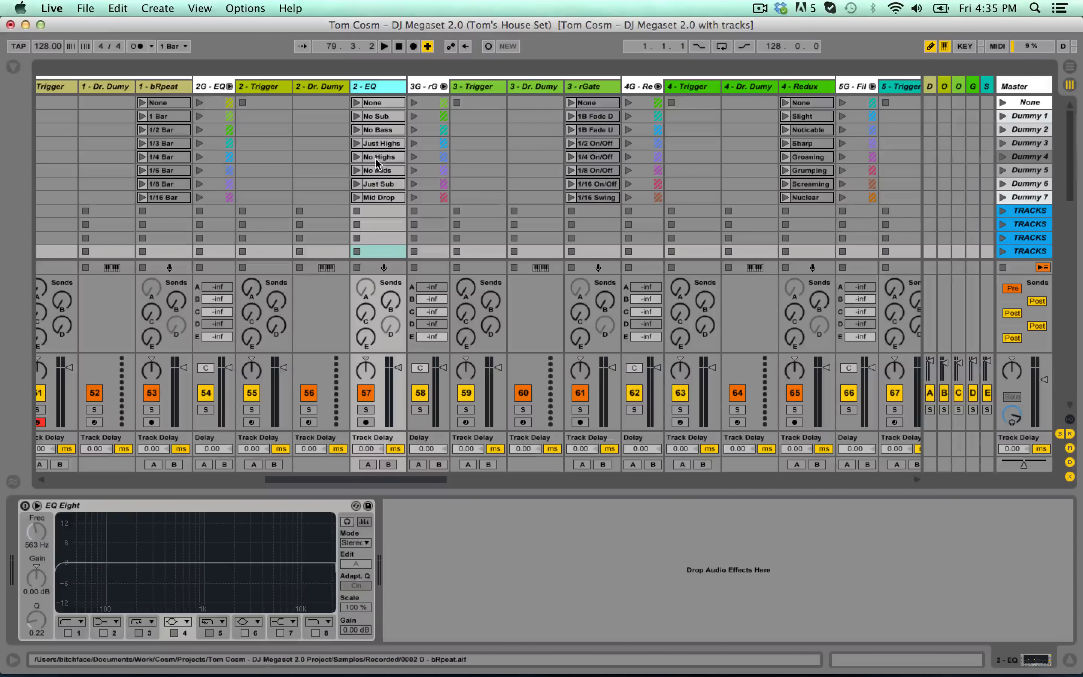
{"action": "left_click", "coordinate": [587, 92]}
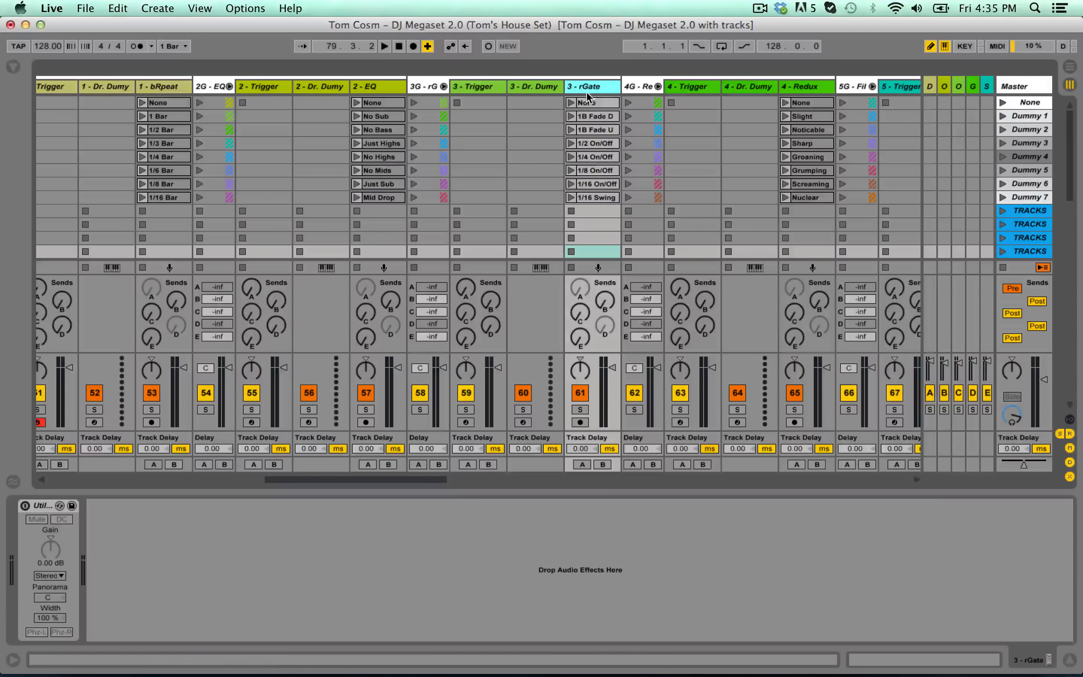
- View the 4 - Redux device, browse the following effect groups, and view the devices on the 16 - Delay track
{"action": "left_click", "coordinate": [800, 87]}
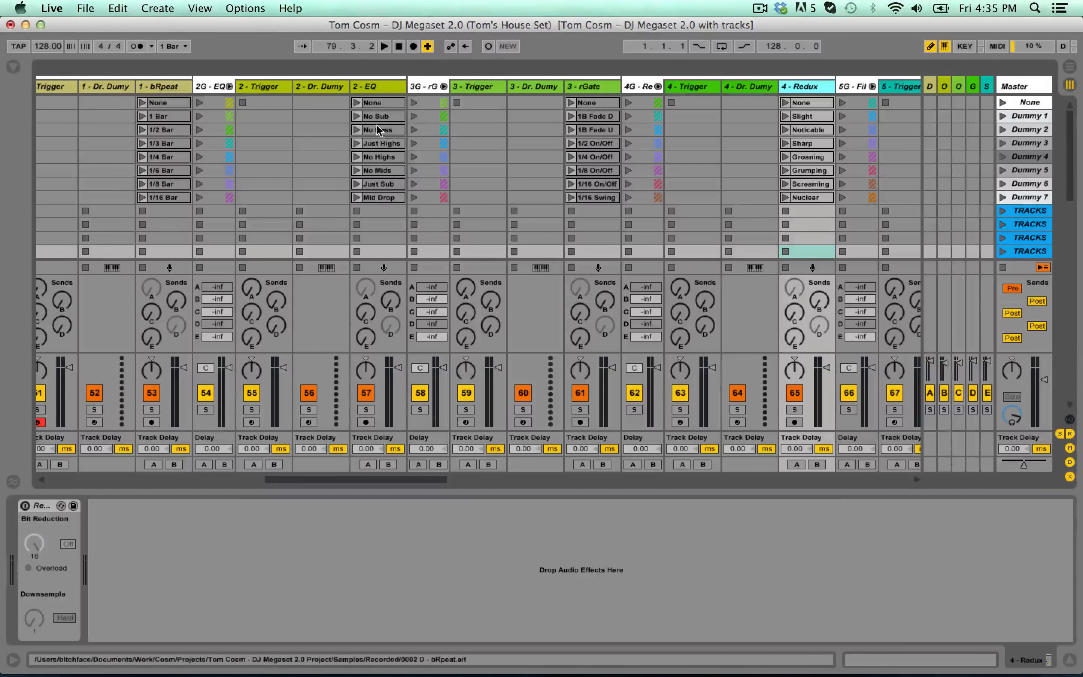
{"action": "scroll", "coordinate": [418, 163], "scroll_direction": "right", "scroll_amount": 10}
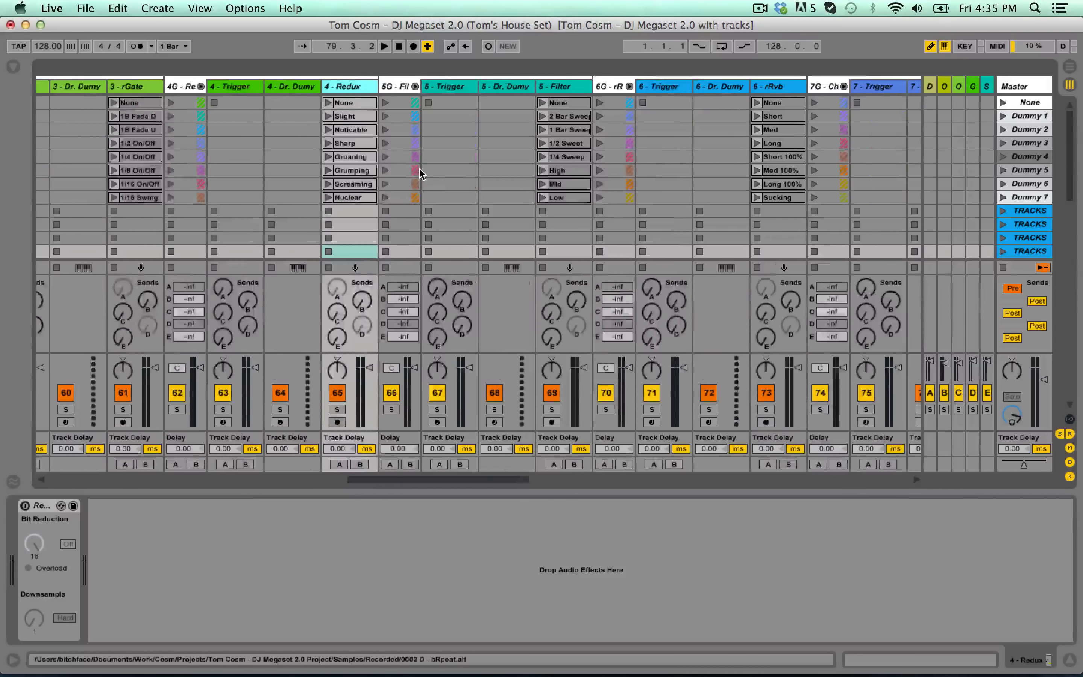
{"action": "scroll", "coordinate": [420, 168], "scroll_direction": "right", "scroll_amount": 5}
{"action": "scroll", "coordinate": [433, 173], "scroll_direction": "right", "scroll_amount": 15}
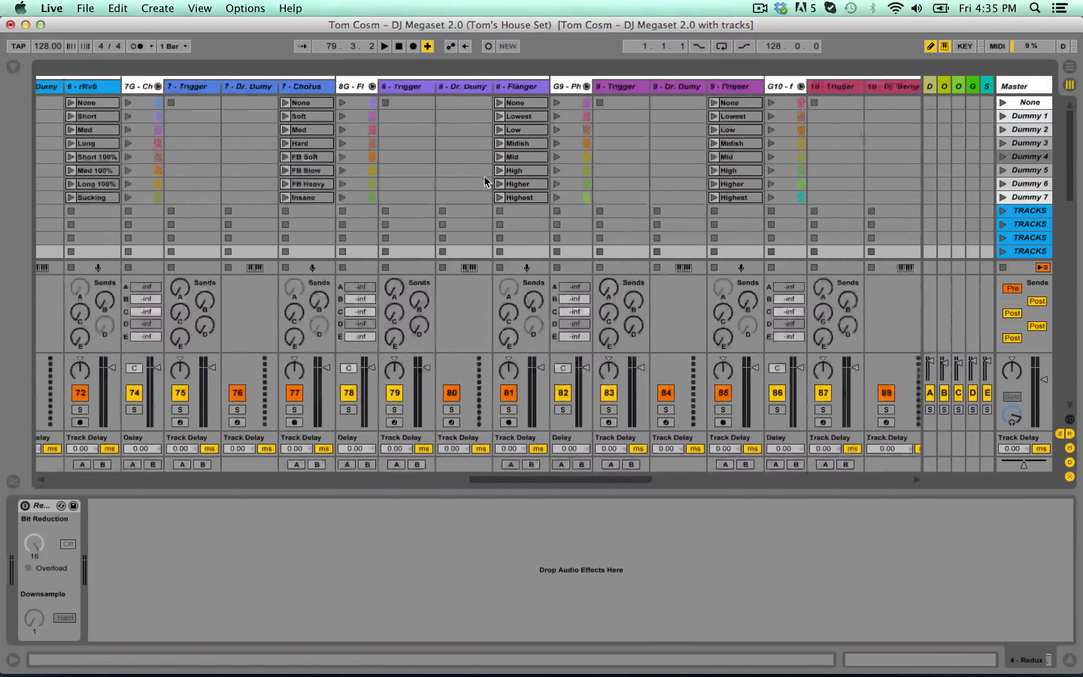
{"action": "left_click", "coordinate": [896, 89]}
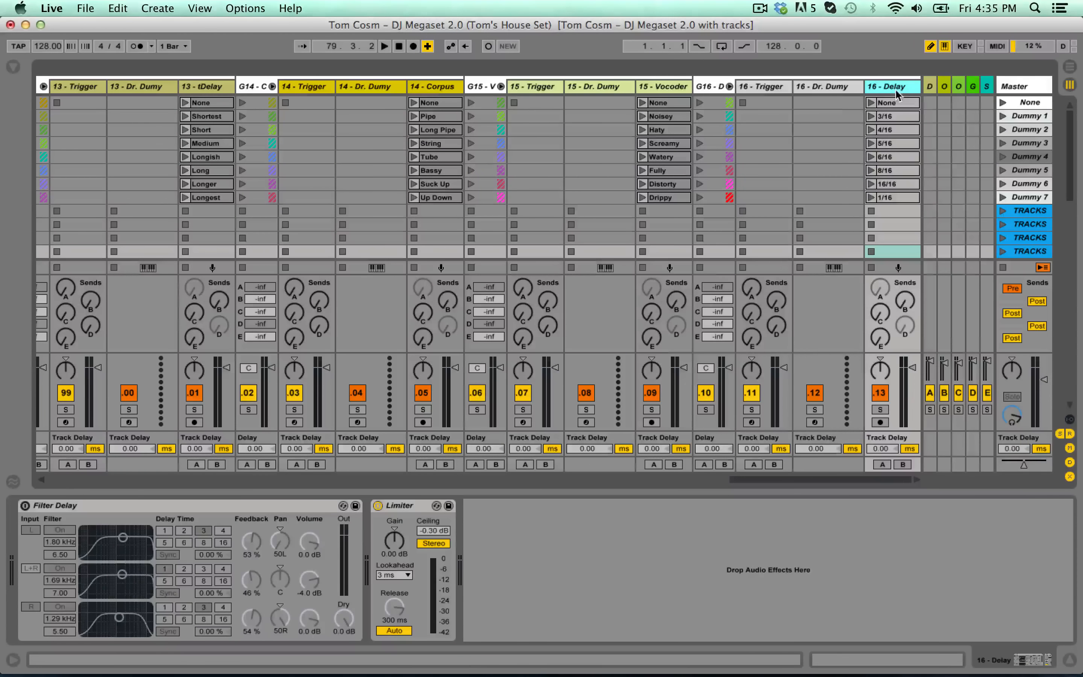
- Browse back through the effect groups to 1 - bRpeat and review its Beat Repeat device alongside the neighbouring groups
{"action": "scroll", "coordinate": [640, 226], "scroll_direction": "left", "scroll_amount": 12}
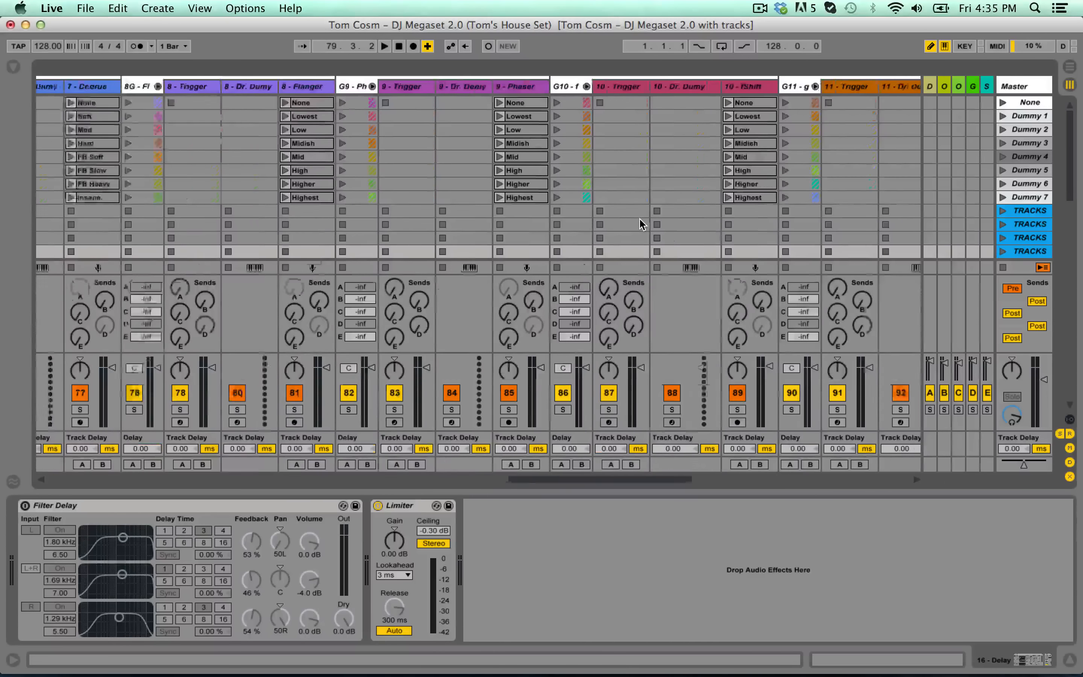
{"action": "scroll", "coordinate": [423, 174], "scroll_direction": "left", "scroll_amount": 6}
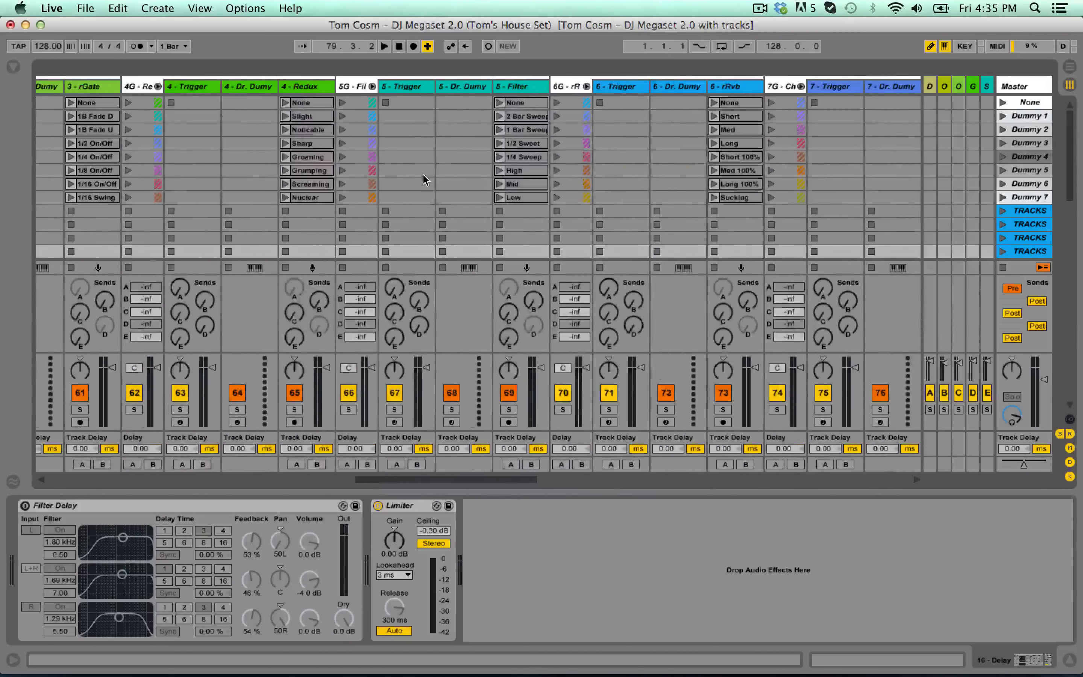
{"action": "scroll", "coordinate": [441, 190], "scroll_direction": "left", "scroll_amount": 6}
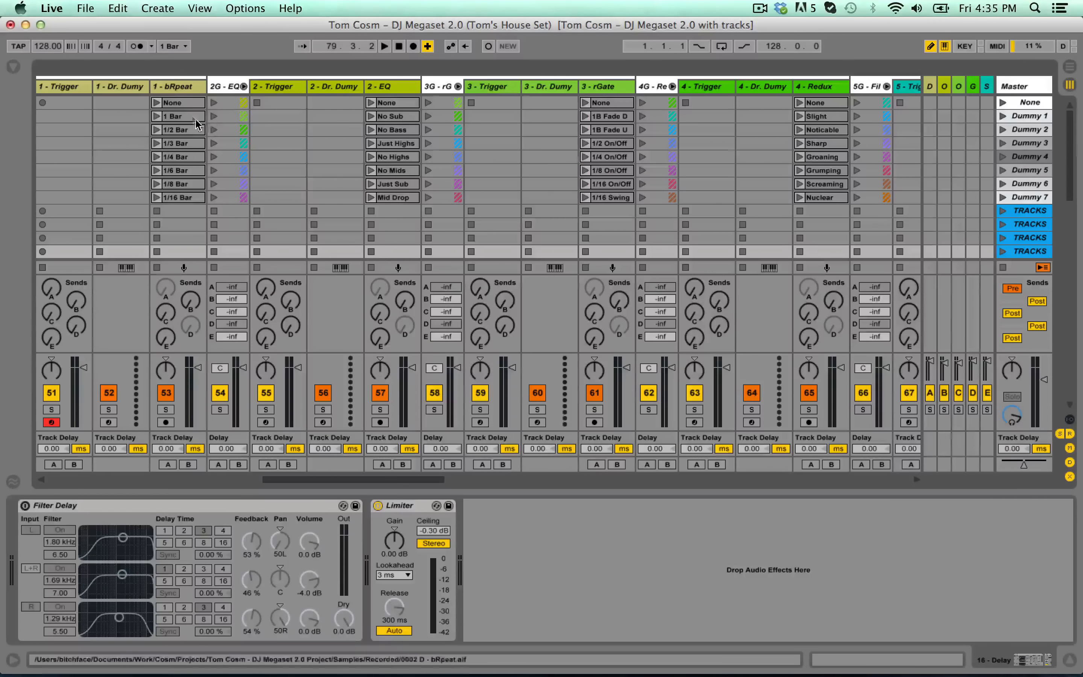
{"action": "left_click", "coordinate": [175, 88]}
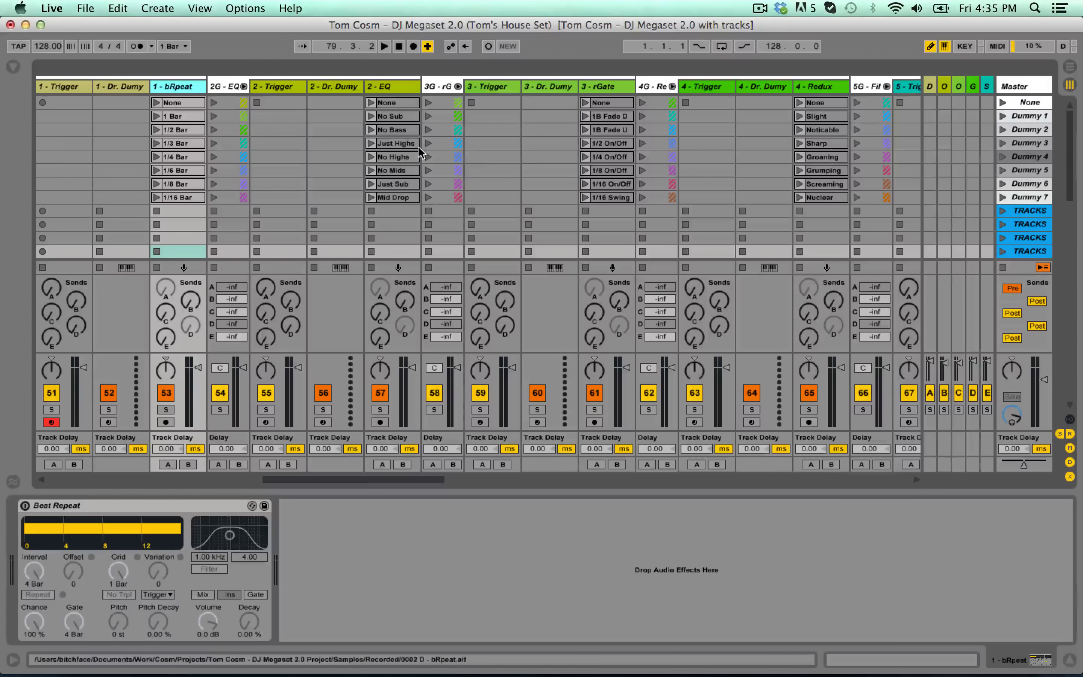
{"action": "scroll", "coordinate": [567, 163], "scroll_direction": "right", "scroll_amount": 8}
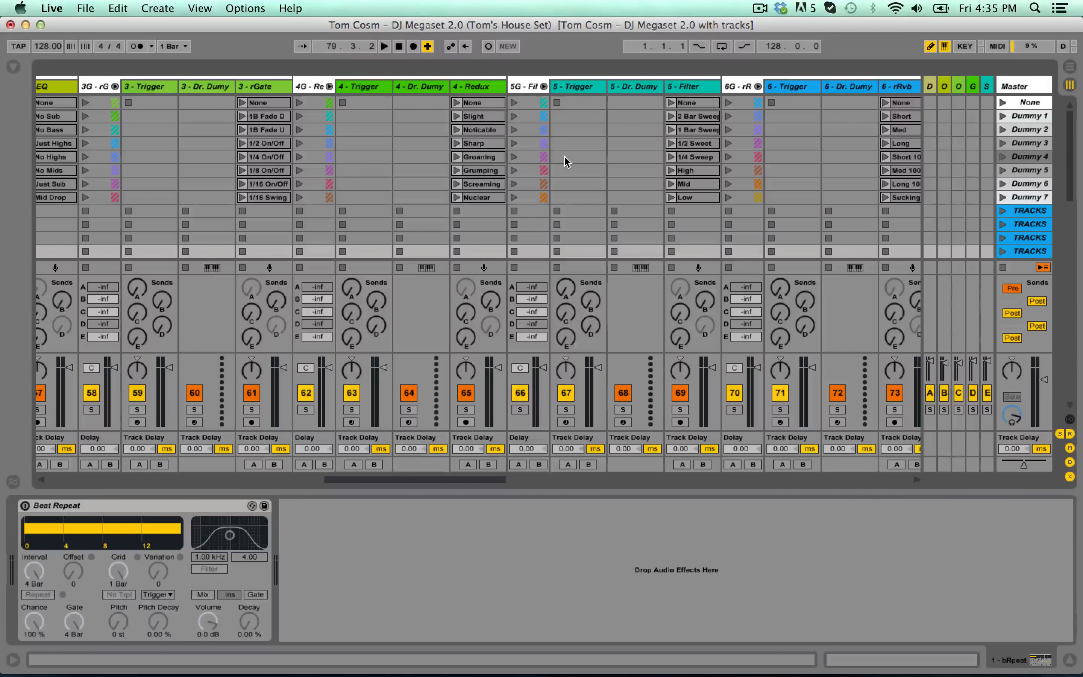
{"action": "scroll", "coordinate": [555, 159], "scroll_direction": "left", "scroll_amount": 6}
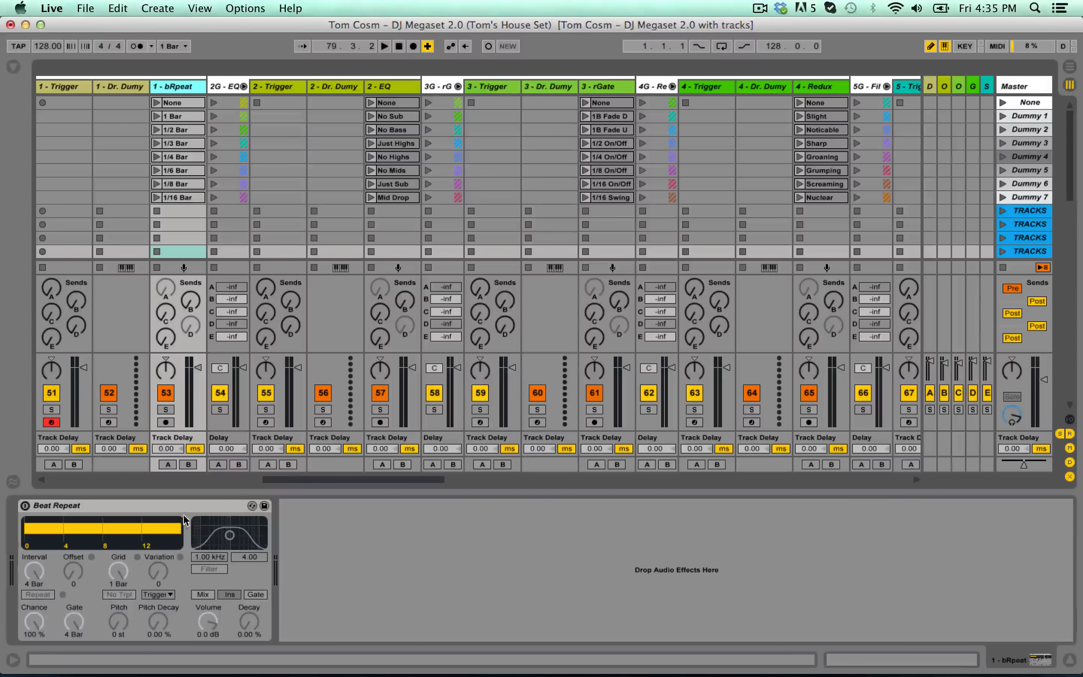
{"action": "scroll", "coordinate": [222, 264], "scroll_direction": "left", "scroll_amount": 2}
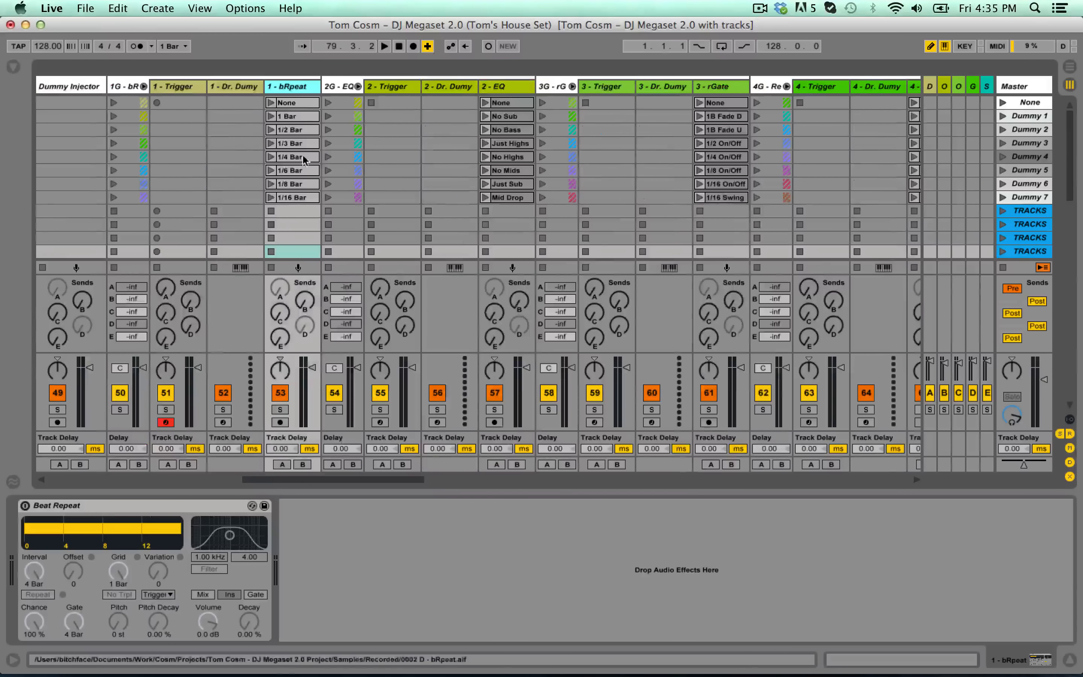
- Inspect the None, 1 Bar, 1/2 Bar and 1/3 Bar dummy clips on the 1 - bRpeat track
{"action": "left_click", "coordinate": [301, 103]}
{"action": "double_click", "coordinate": [300, 103]}
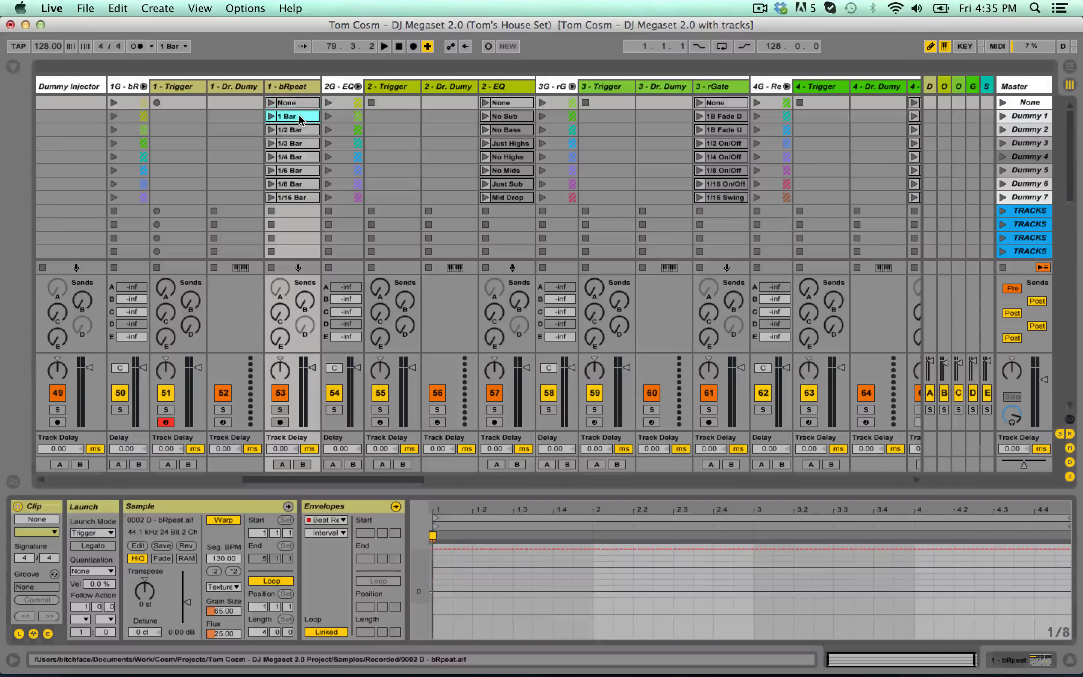
{"action": "left_click", "coordinate": [290, 130]}
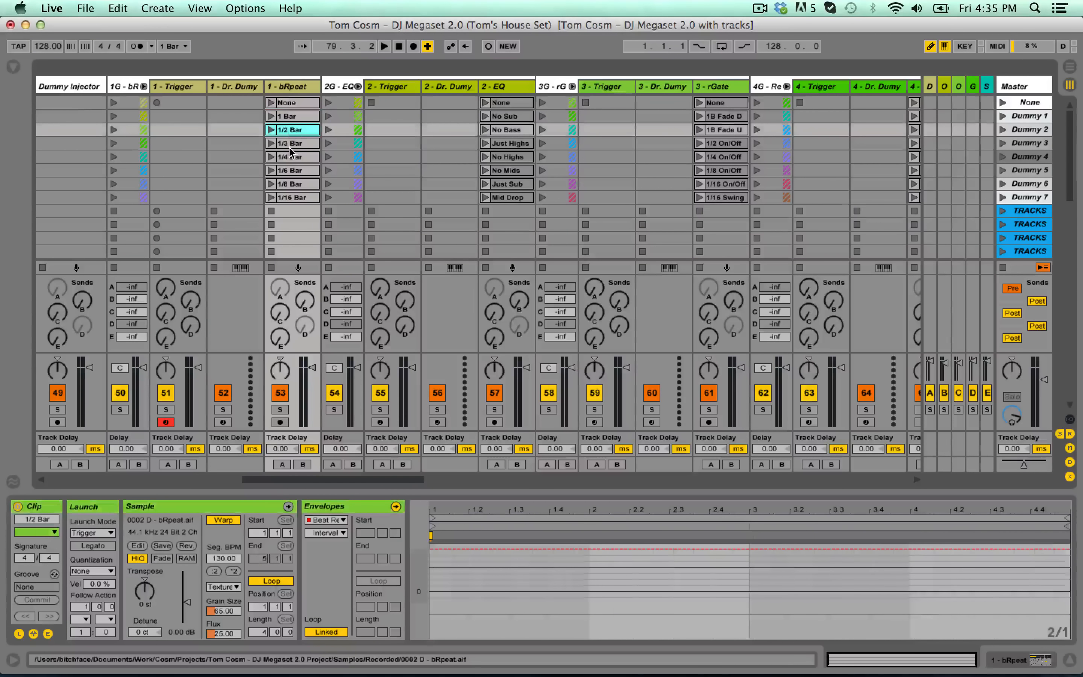
{"action": "left_click", "coordinate": [289, 146]}
{"action": "double_click", "coordinate": [288, 105]}
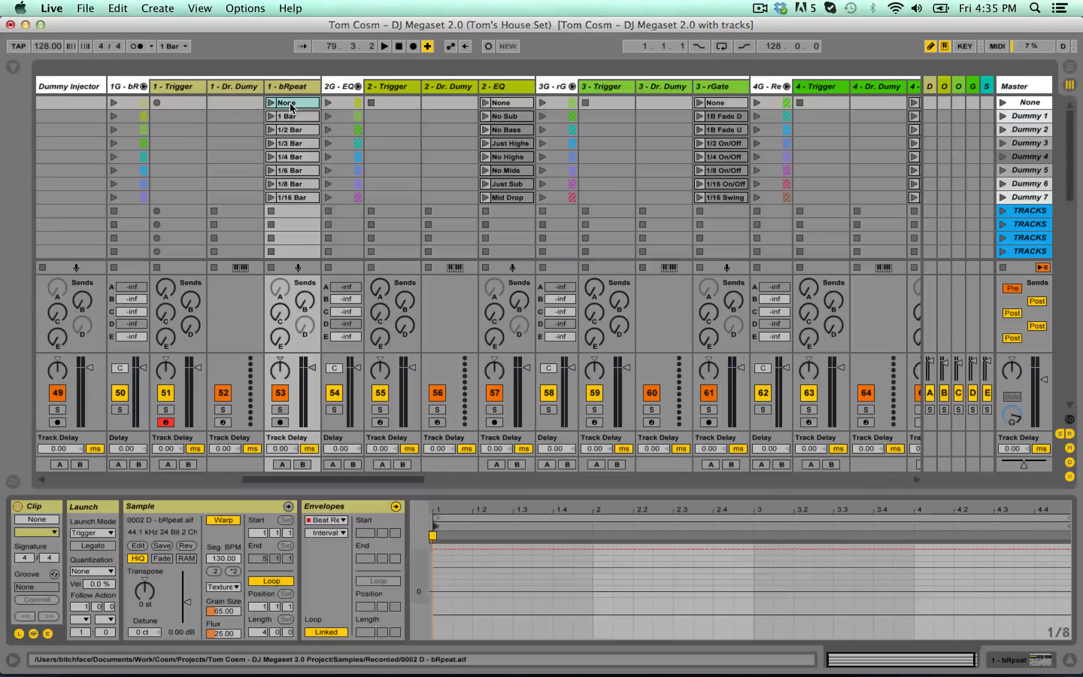
{"action": "left_click", "coordinate": [288, 106]}
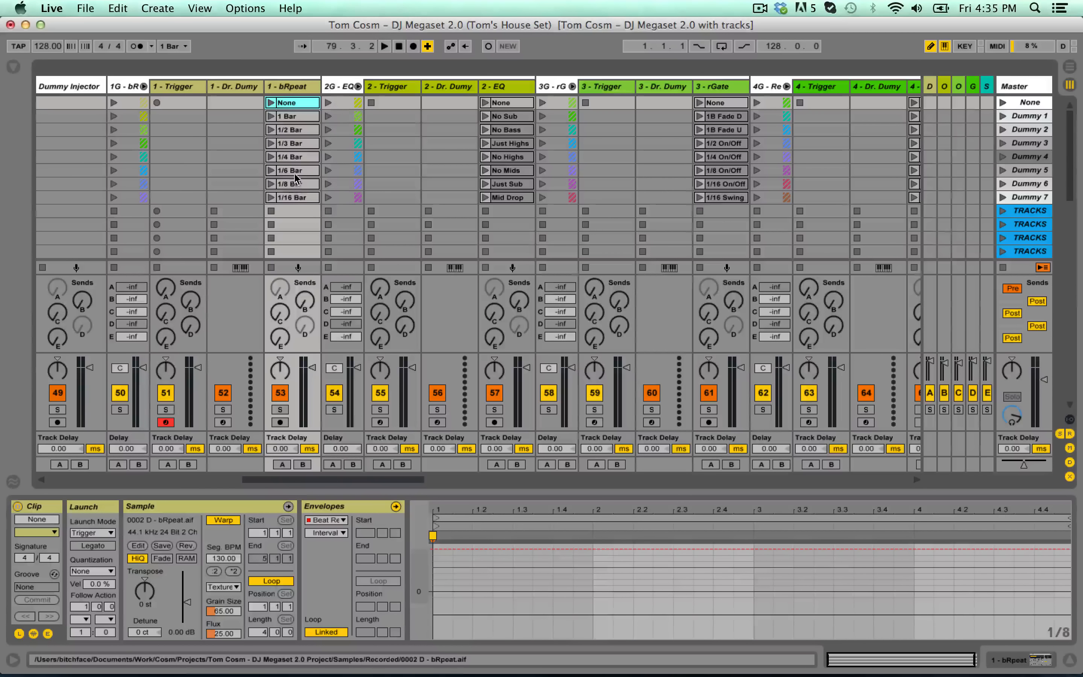
{"action": "left_click", "coordinate": [288, 91]}
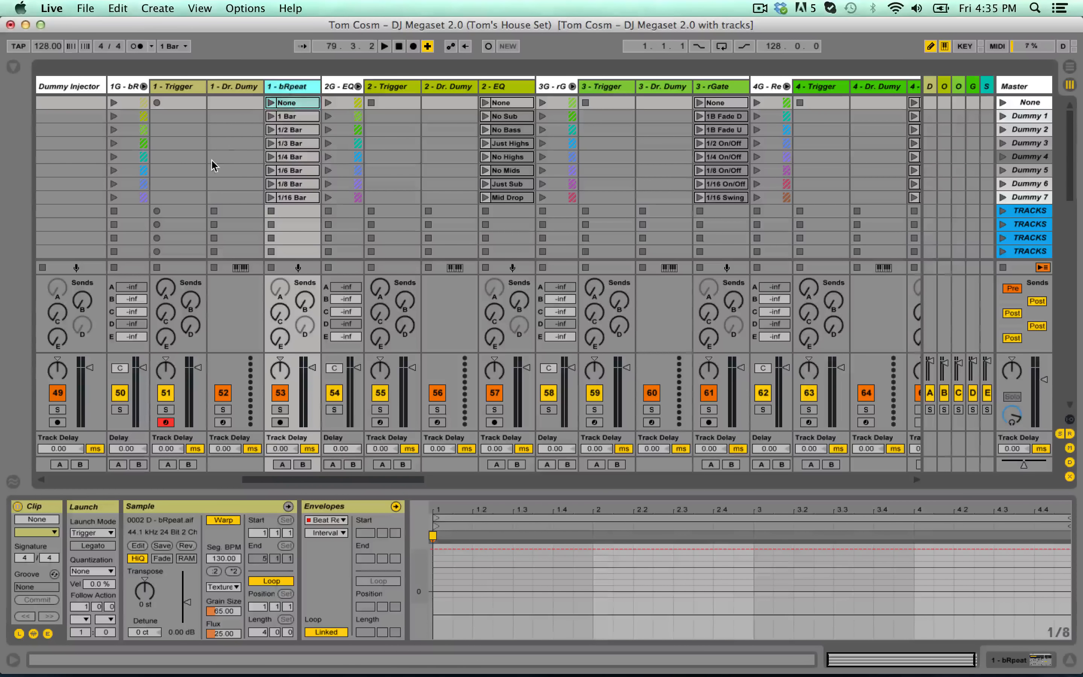
- Inspect the dummy clips on the 2 - EQ track from None through Mid Drop, returning to None and No Sub
{"action": "left_click", "coordinate": [501, 103]}
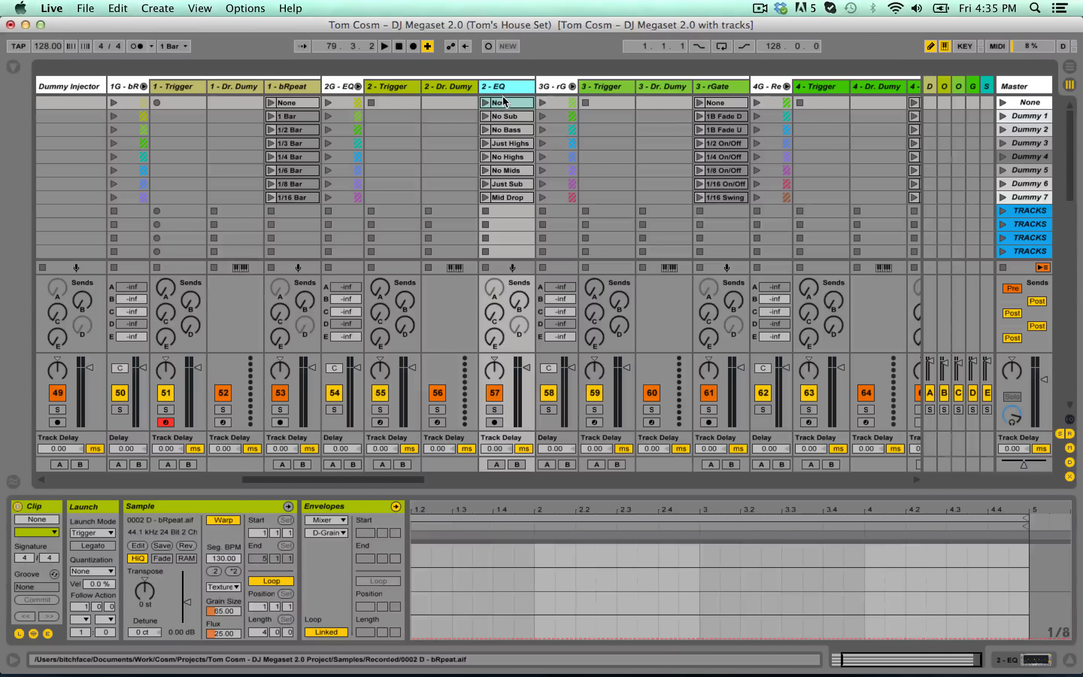
{"action": "left_click", "coordinate": [508, 103]}
{"action": "left_click", "coordinate": [505, 117]}
{"action": "left_click", "coordinate": [502, 130]}
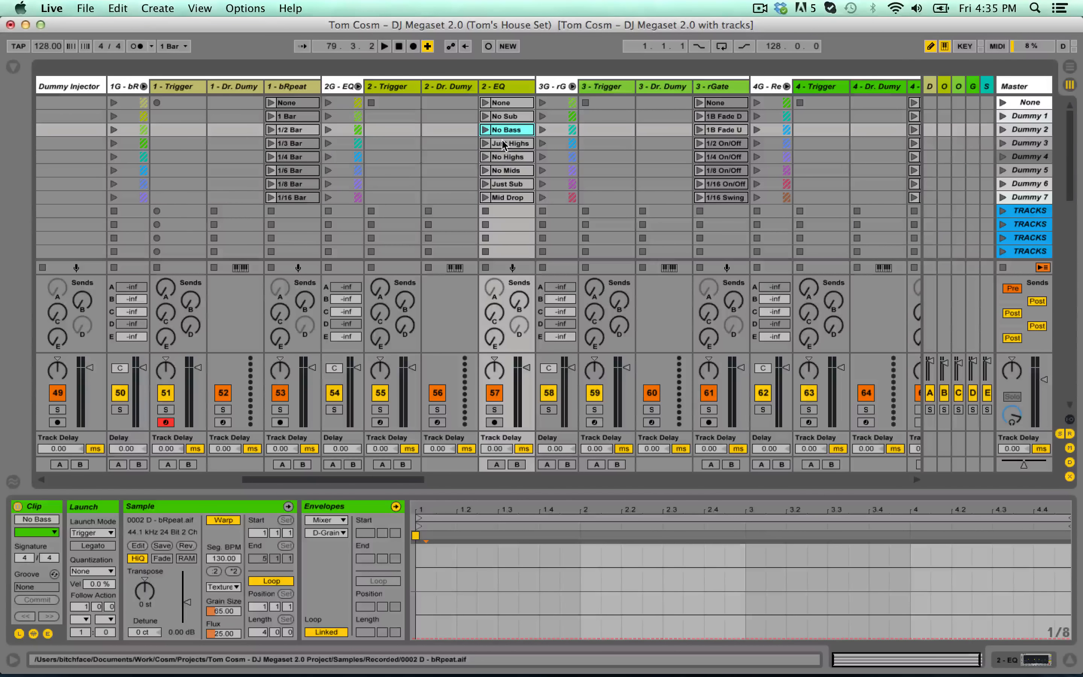
{"action": "left_click", "coordinate": [504, 144]}
{"action": "left_click", "coordinate": [503, 158]}
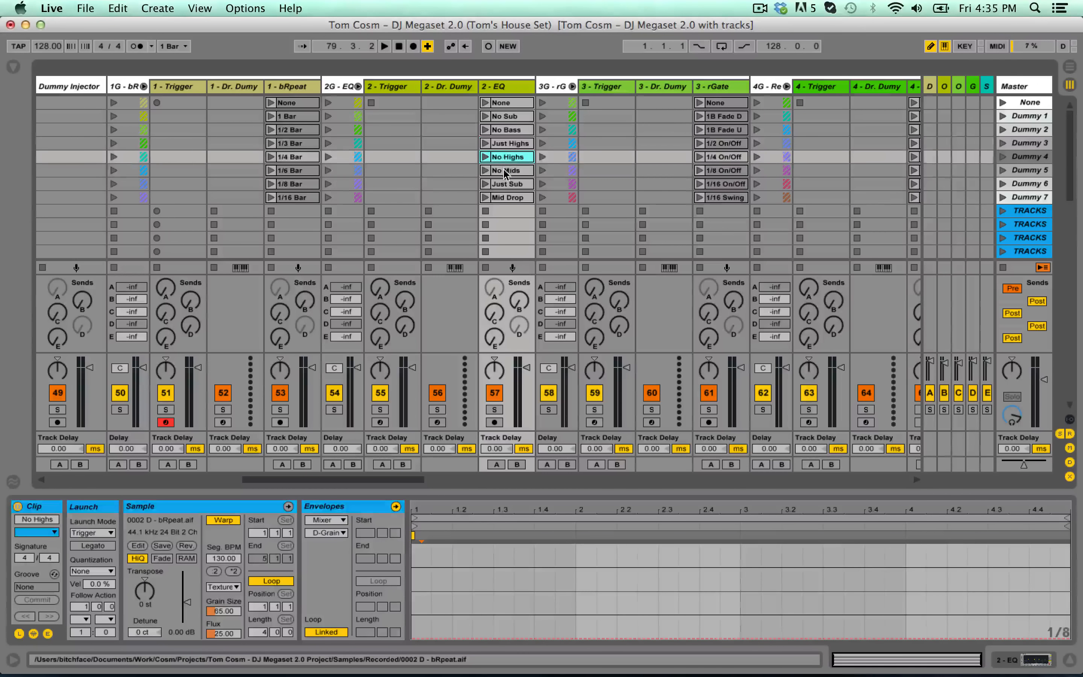
{"action": "left_click", "coordinate": [504, 171]}
{"action": "left_click", "coordinate": [506, 185]}
{"action": "left_click", "coordinate": [506, 197]}
{"action": "left_click", "coordinate": [506, 103]}
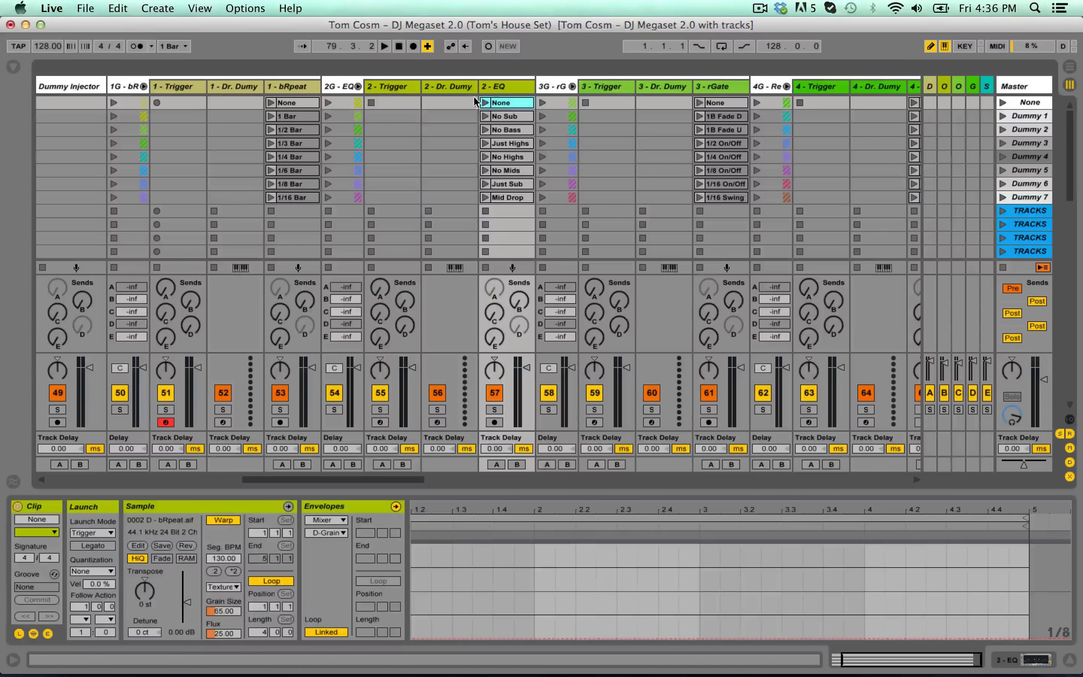
{"action": "left_click", "coordinate": [494, 86]}
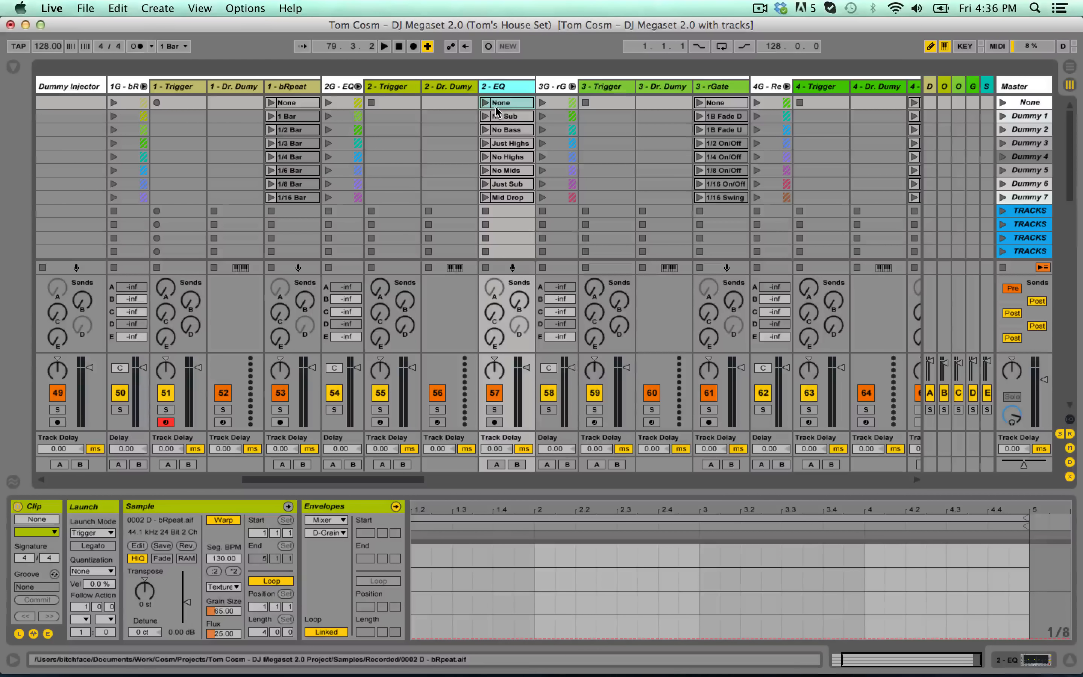
{"action": "left_click", "coordinate": [503, 116]}
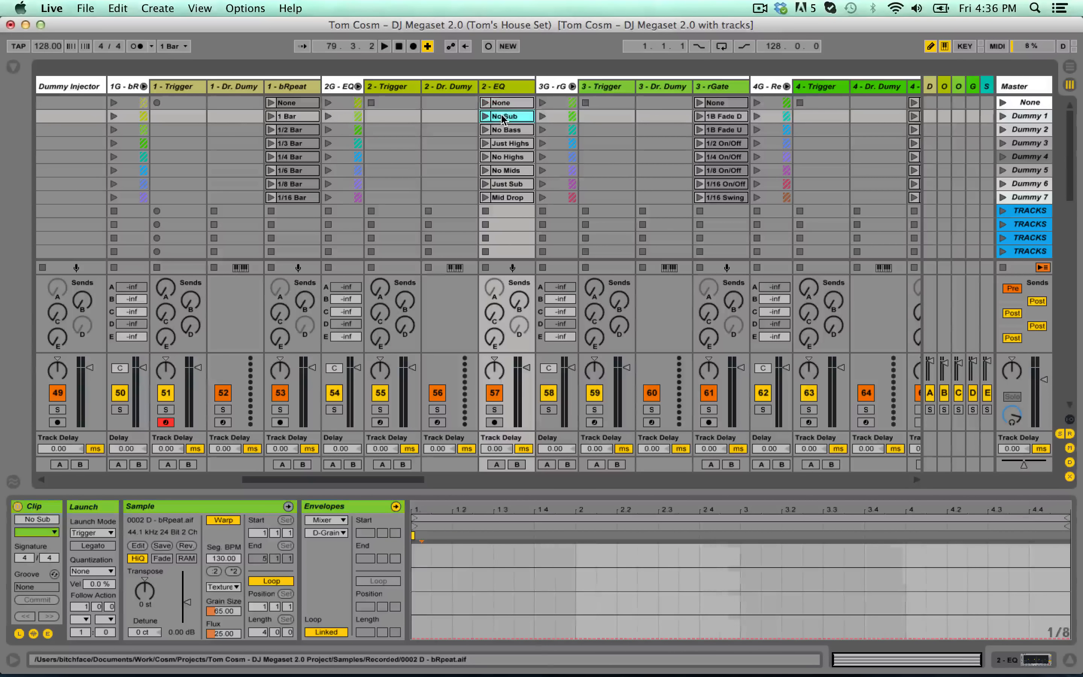
- Compare the 1 Bar and 1/2 Bar clips on 1 - bRpeat, and show the Grid envelope of the 1/2 Bar clip
{"action": "scroll", "coordinate": [293, 119], "scroll_direction": "left", "scroll_amount": 1}
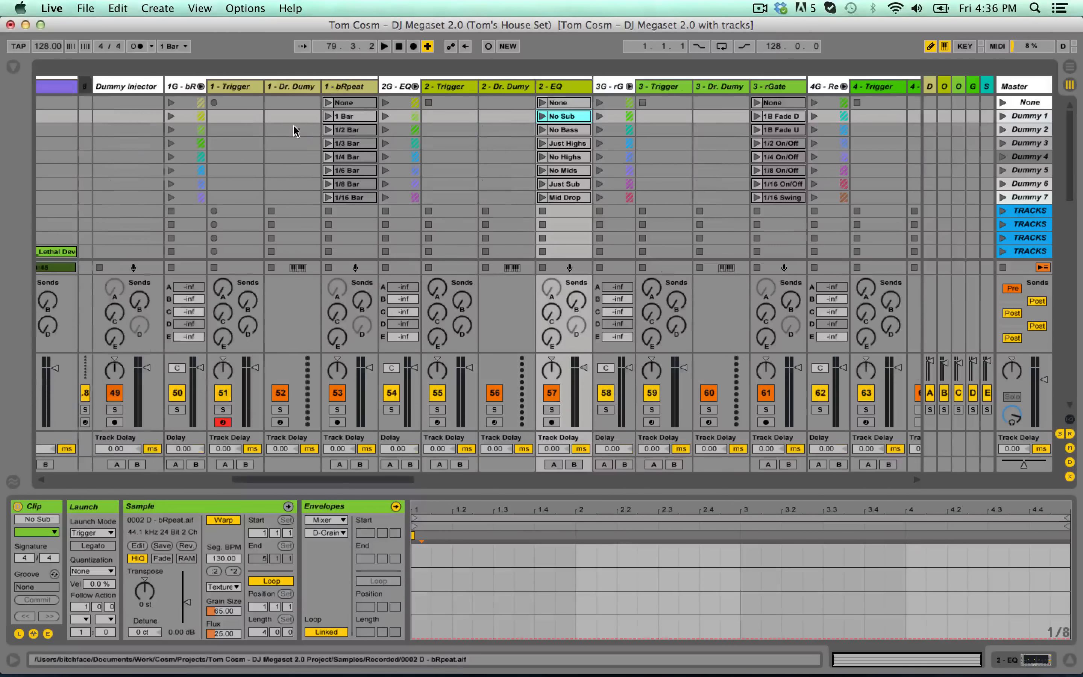
{"action": "left_click", "coordinate": [361, 117]}
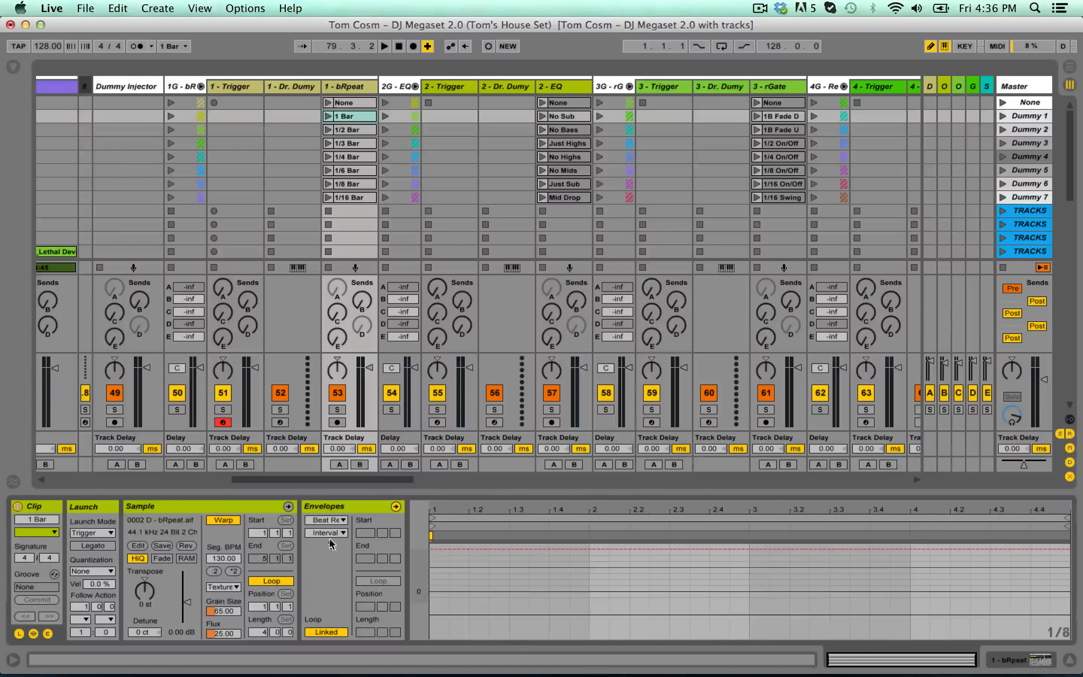
{"action": "left_click", "coordinate": [347, 131]}
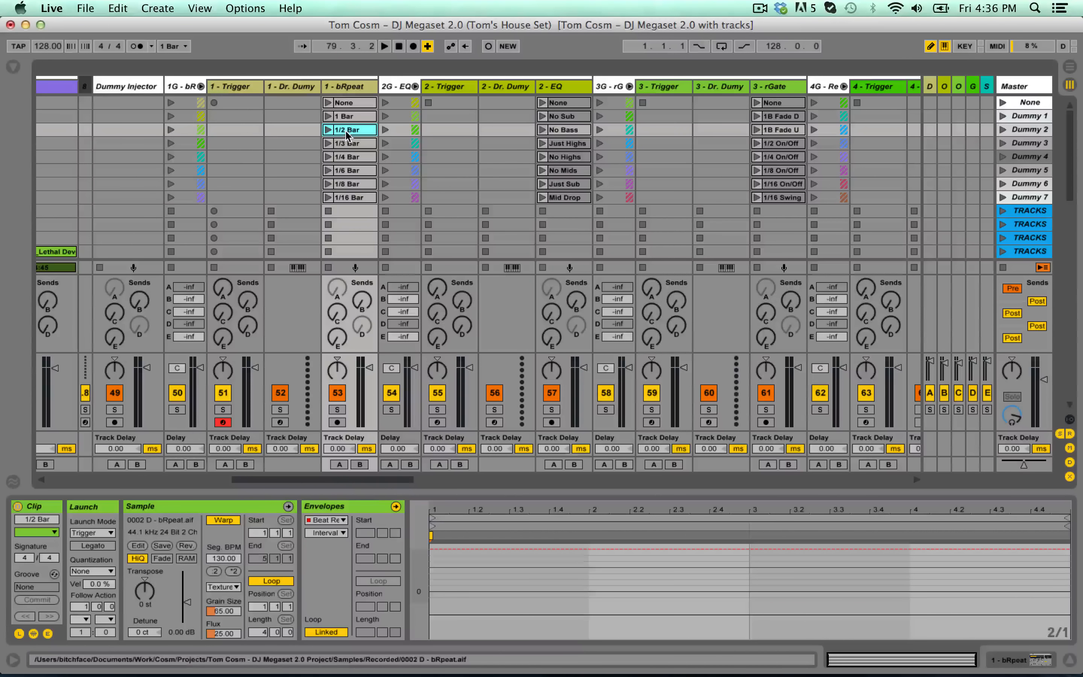
{"action": "left_click", "coordinate": [343, 533]}
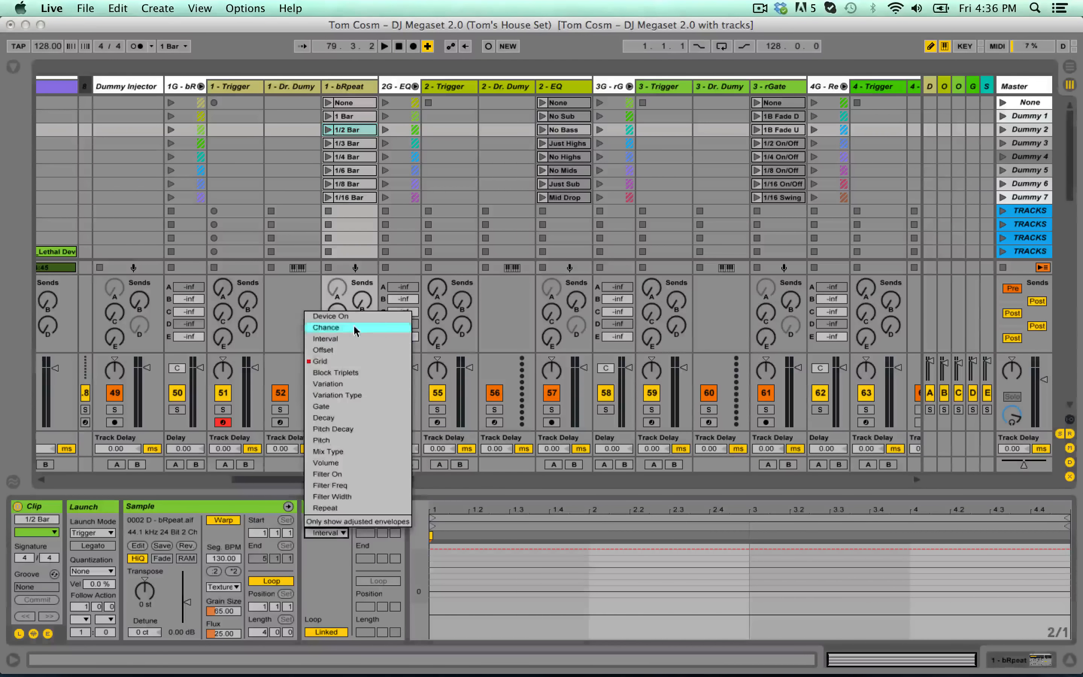
{"action": "left_click", "coordinate": [343, 364]}
- Review the Beat Repeat device on 1 - bRpeat and the None clips on 1 - bRpeat, 2 - EQ and 3 - rGate
{"action": "left_click", "coordinate": [353, 86]}
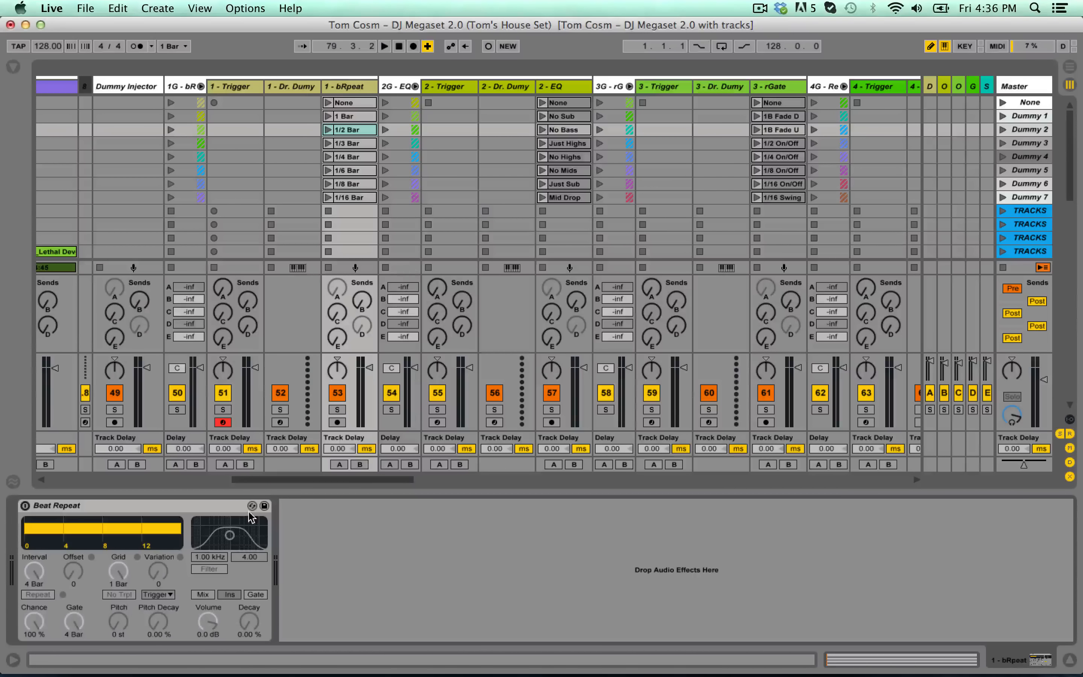
{"action": "left_click", "coordinate": [339, 85]}
{"action": "left_click", "coordinate": [352, 102]}
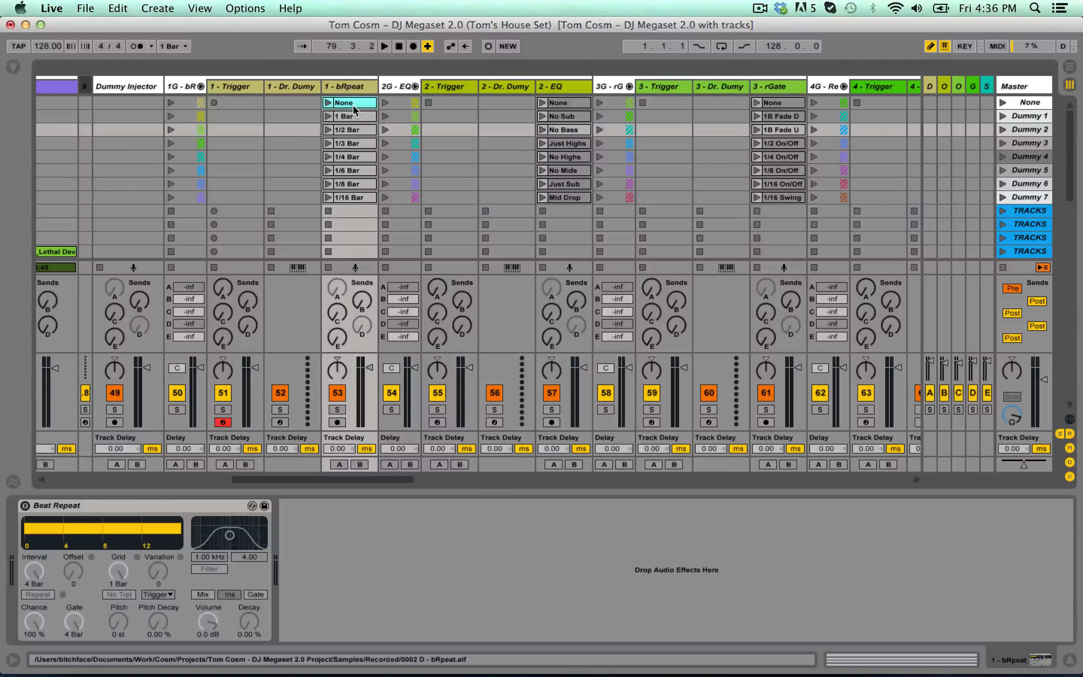
{"action": "left_click", "coordinate": [562, 102]}
{"action": "left_click", "coordinate": [786, 104]}
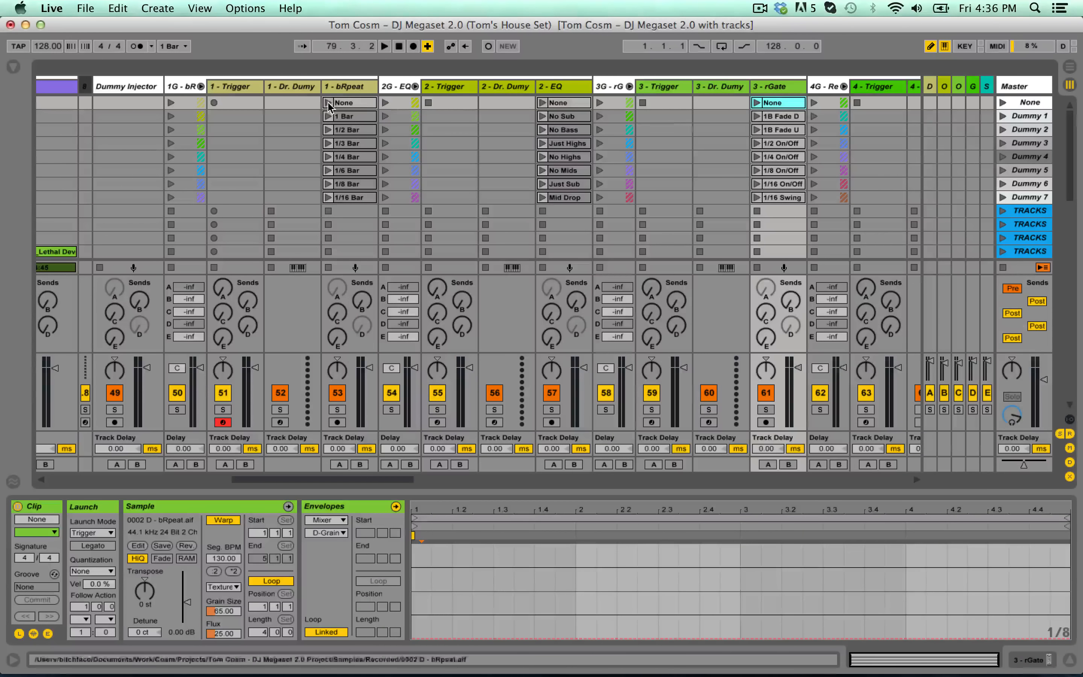
{"action": "left_click", "coordinate": [352, 103]}
{"action": "left_click", "coordinate": [356, 87]}
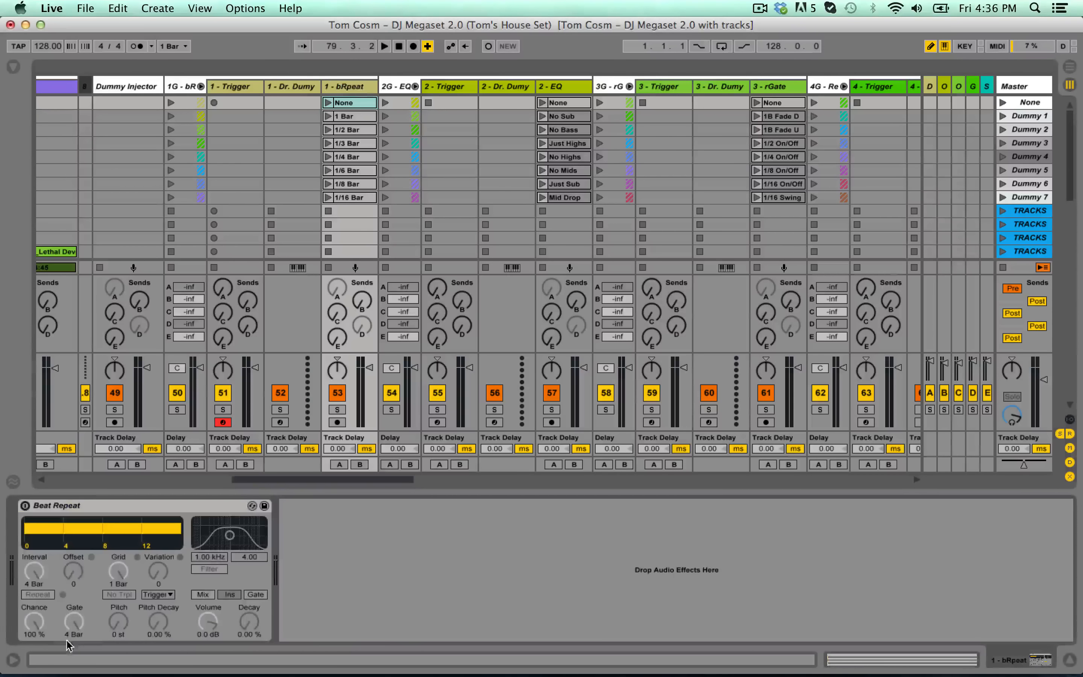
- Launch the 1 Bar clip on 1 - bRpeat and restart playback with the Deck 4 clip stopped
{"action": "left_click", "coordinate": [328, 115]}
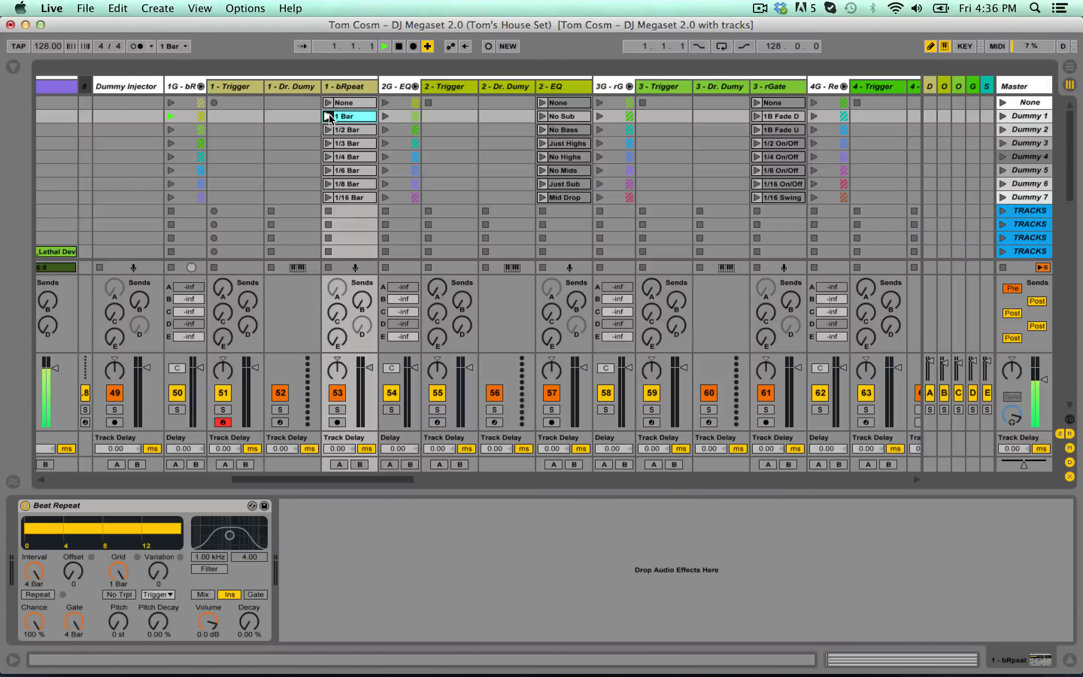
{"action": "key", "text": "space"}
{"action": "scroll", "coordinate": [230, 388], "scroll_direction": "left", "scroll_amount": 5}
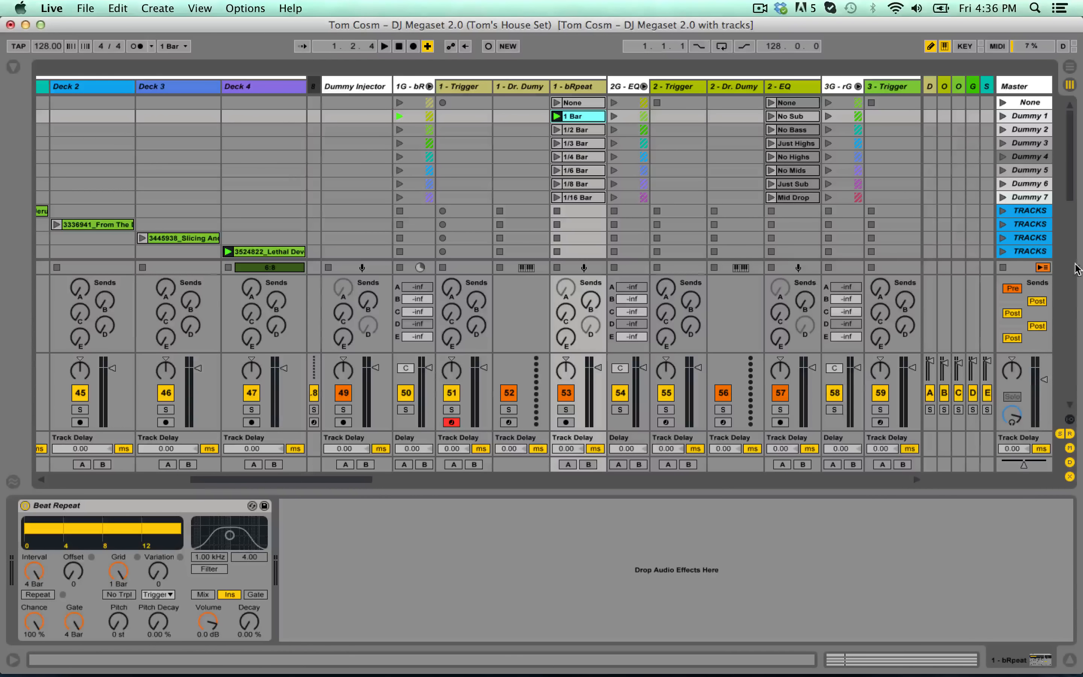
{"action": "scroll", "coordinate": [507, 117], "scroll_direction": "right", "scroll_amount": 5}
{"action": "key", "text": "space"}
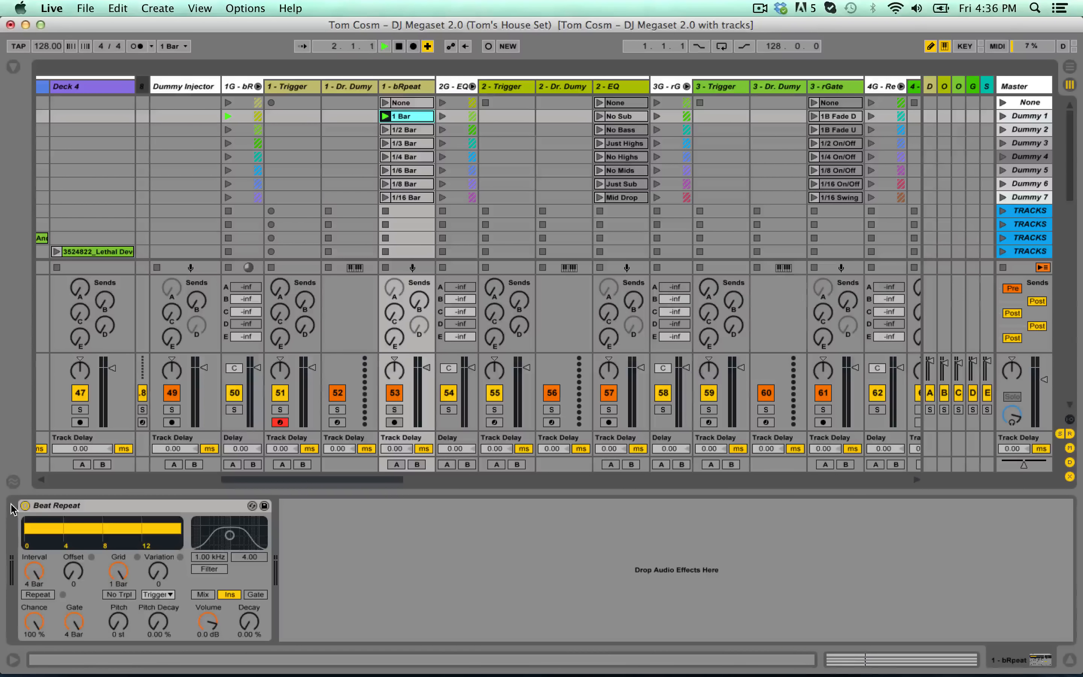
- Launch the 1 - bRpeat clips in order from 1/2 Bar to 1/16 Bar to step through the Beat Repeat grid
{"action": "left_click", "coordinate": [386, 130]}
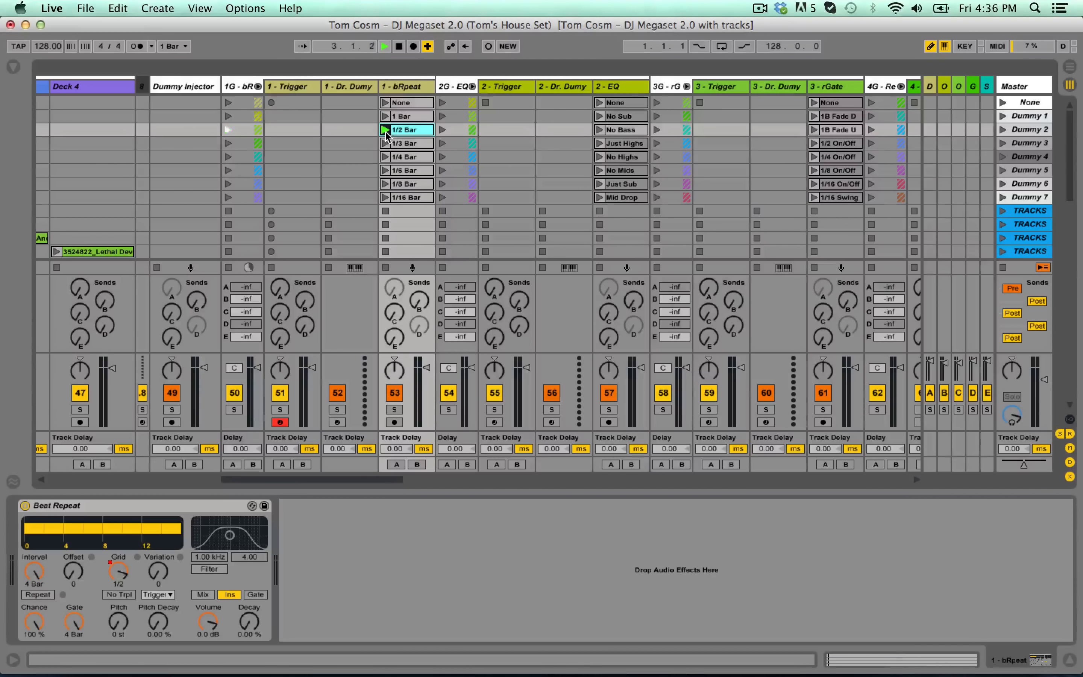
{"action": "left_click", "coordinate": [386, 144]}
{"action": "left_click", "coordinate": [385, 157]}
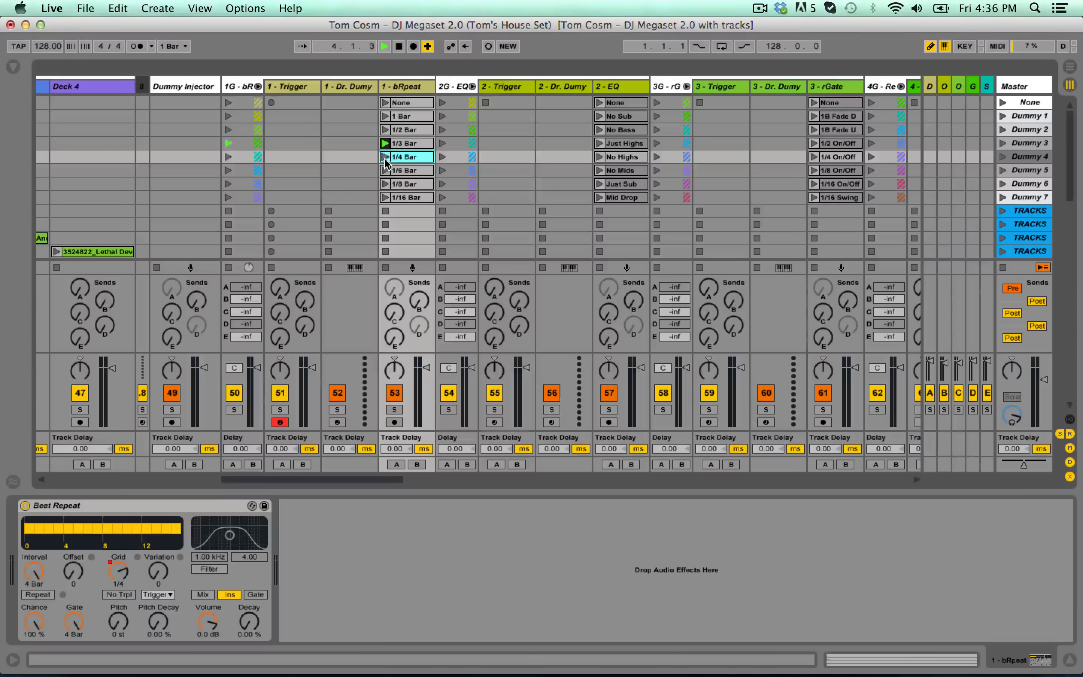
{"action": "left_click", "coordinate": [386, 170]}
{"action": "left_click", "coordinate": [386, 184]}
{"action": "left_click", "coordinate": [385, 197]}
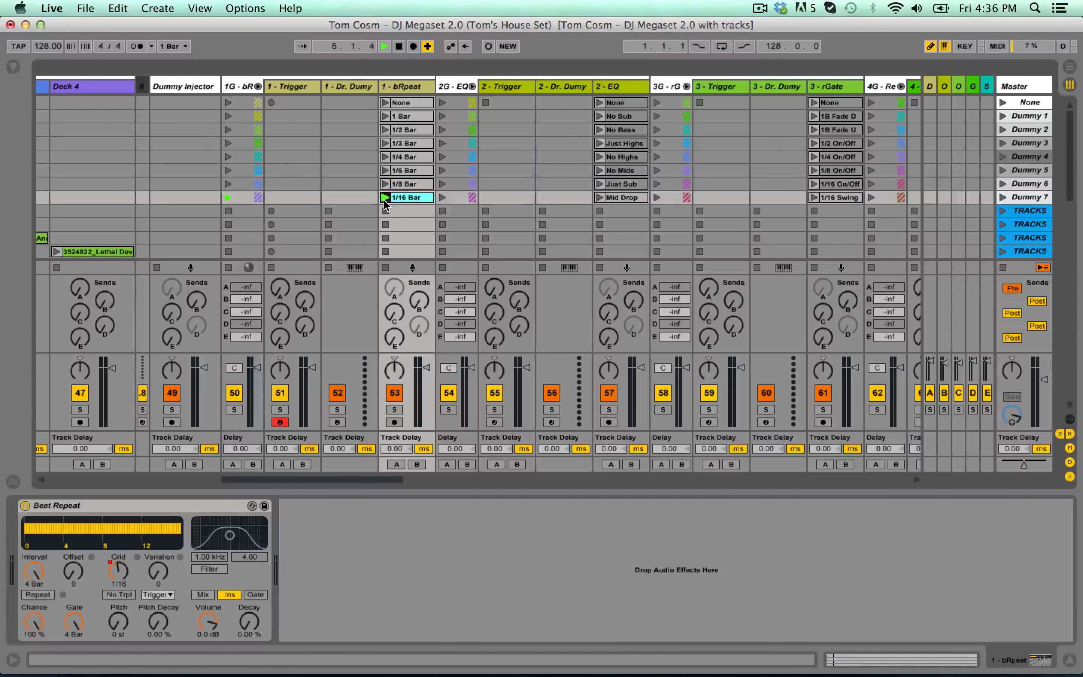
- Launch the 1/3 Bar, 1/2 Bar, 1/4 Bar and 1/6 Bar clips on 1 - bRpeat, one after another
{"action": "left_click", "coordinate": [386, 143]}
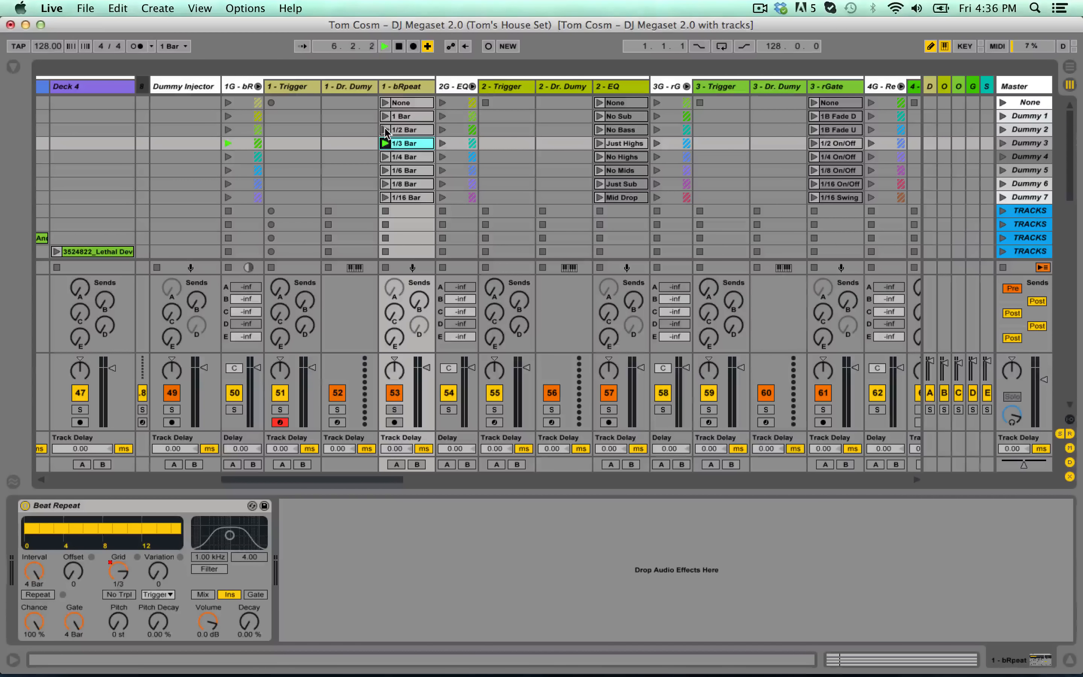
{"action": "left_click", "coordinate": [386, 130]}
{"action": "left_click", "coordinate": [385, 157]}
{"action": "left_click", "coordinate": [385, 170]}
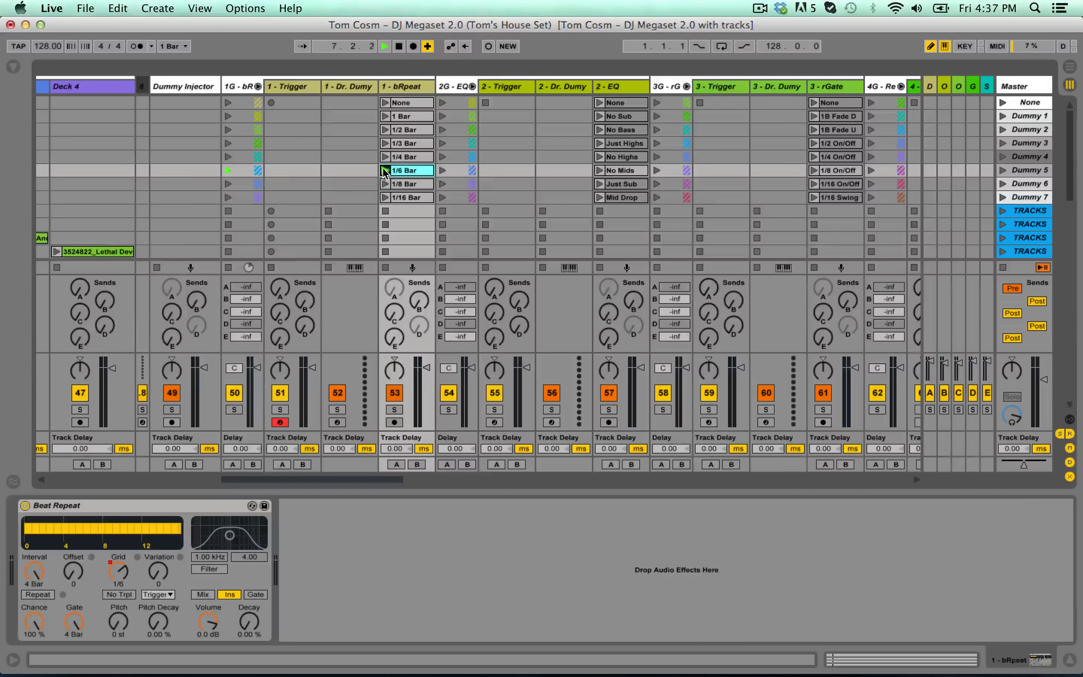
- Copy the 10 Sensient - Galaxians [Boris Violin Edit] clip from the Track Name column into the same row of Deck 1
{"action": "scroll", "coordinate": [380, 170], "scroll_direction": "left", "scroll_amount": 10}
{"action": "scroll", "coordinate": [454, 177], "scroll_direction": "right", "scroll_amount": 3}
{"action": "scroll", "coordinate": [453, 176], "scroll_direction": "down", "scroll_amount": 5}
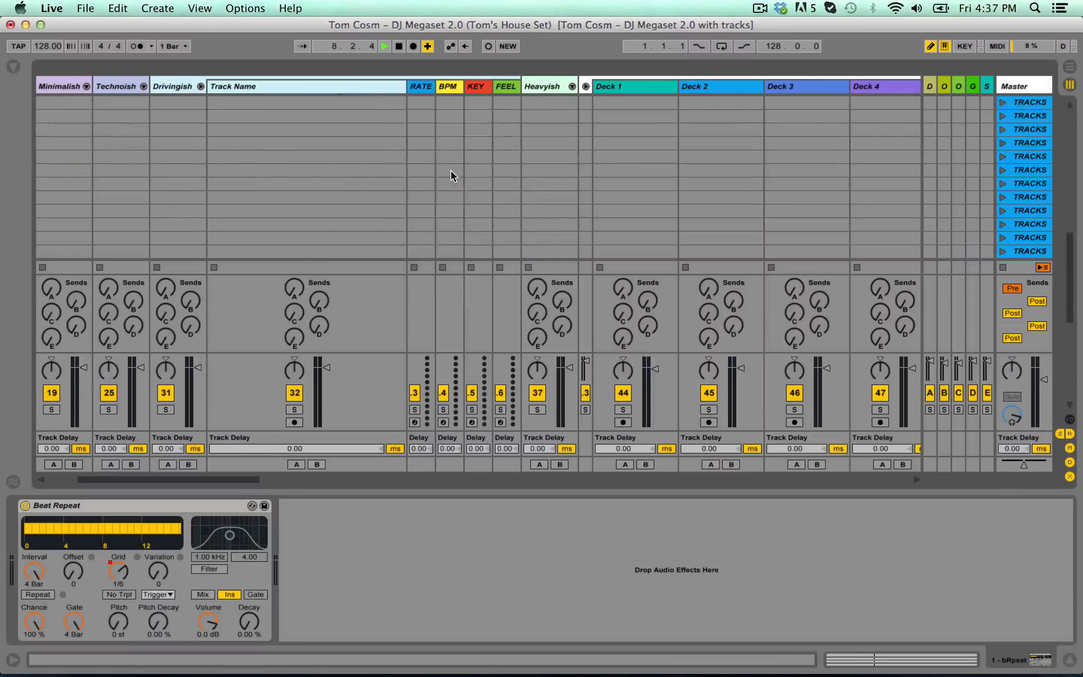
{"action": "scroll", "coordinate": [453, 176], "scroll_direction": "up", "scroll_amount": 5}
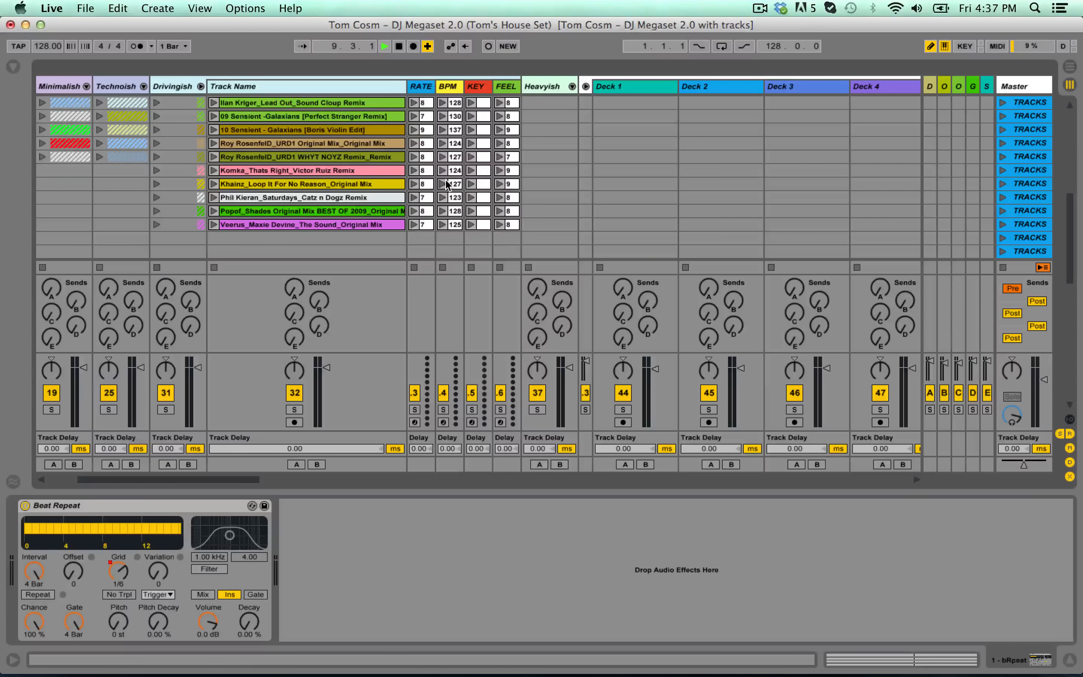
{"action": "scroll", "coordinate": [446, 183], "scroll_direction": "up", "scroll_amount": 1}
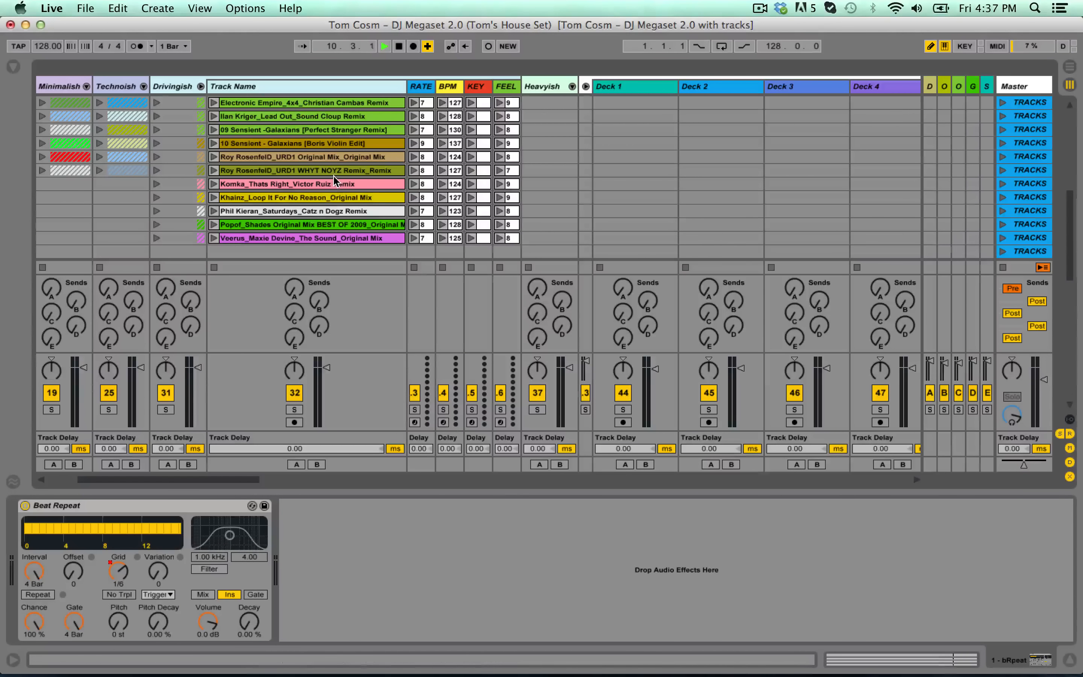
{"action": "scroll", "coordinate": [336, 181], "scroll_direction": "up", "scroll_amount": 1}
{"action": "left_click", "coordinate": [333, 157]}
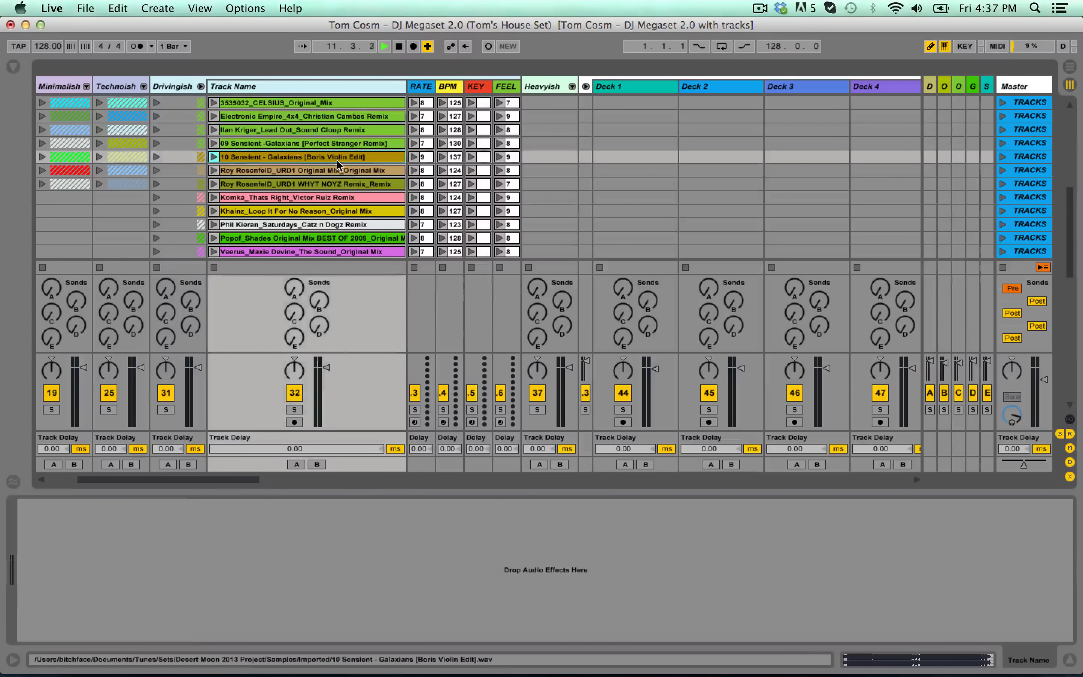
{"action": "left_click", "coordinate": [633, 157]}
{"action": "key", "text": "super+v"}
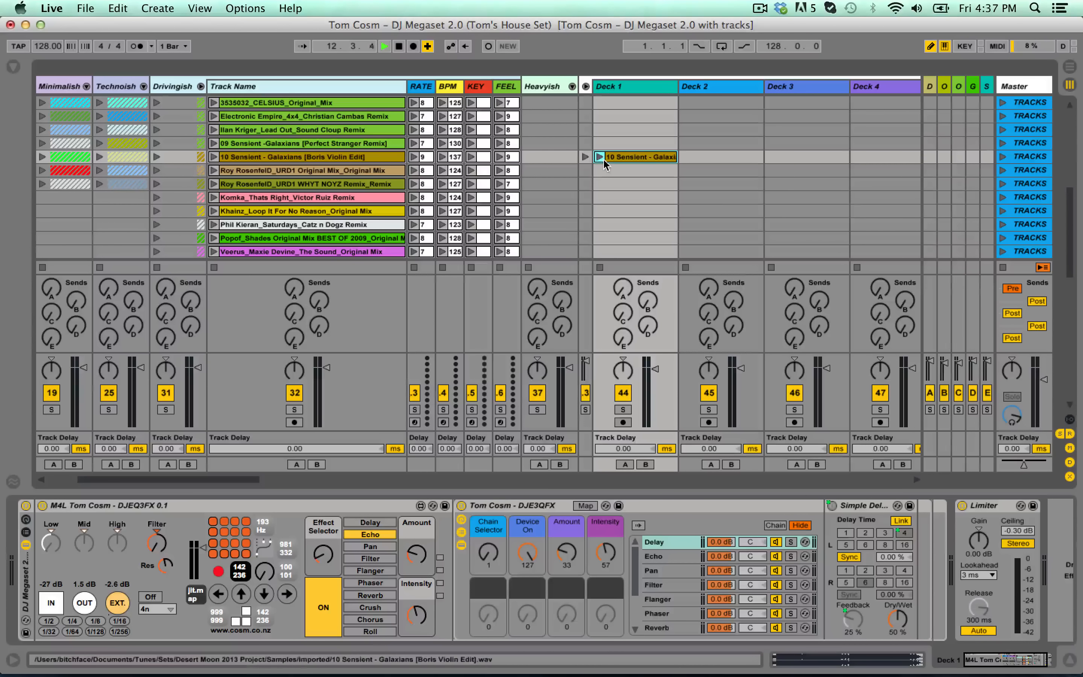
- Launch the Galaxians clip in Deck 1 and jump its playback to about bar 65 in the waveform
{"action": "left_click", "coordinate": [600, 157]}
{"action": "scroll", "coordinate": [619, 153], "scroll_direction": "right", "scroll_amount": 3}
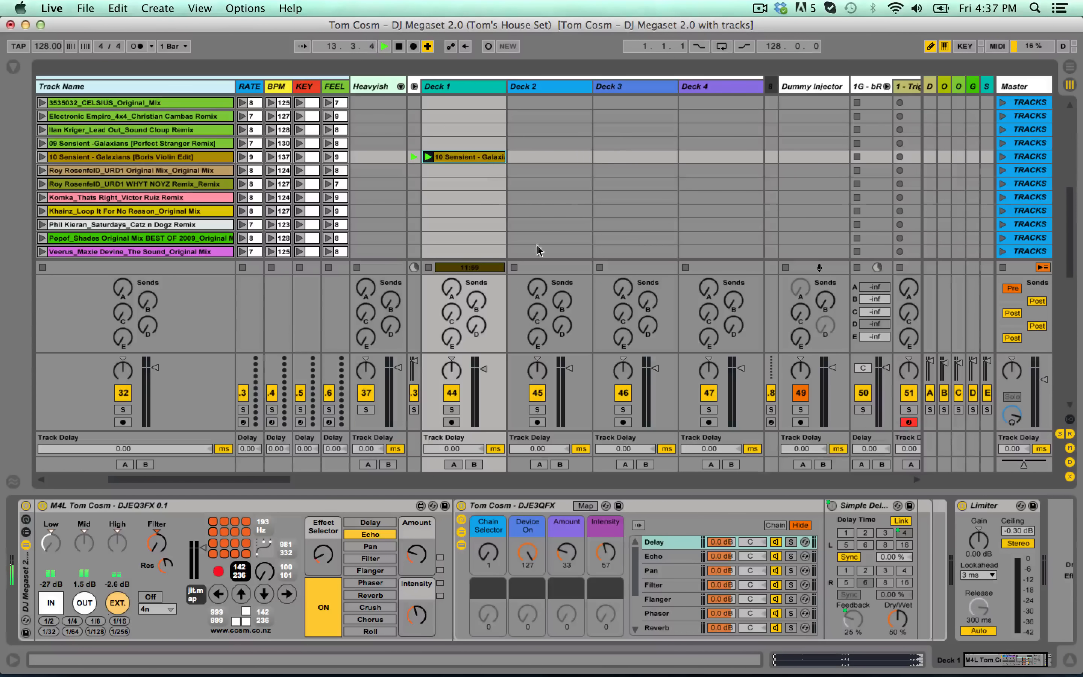
{"action": "double_click", "coordinate": [471, 159]}
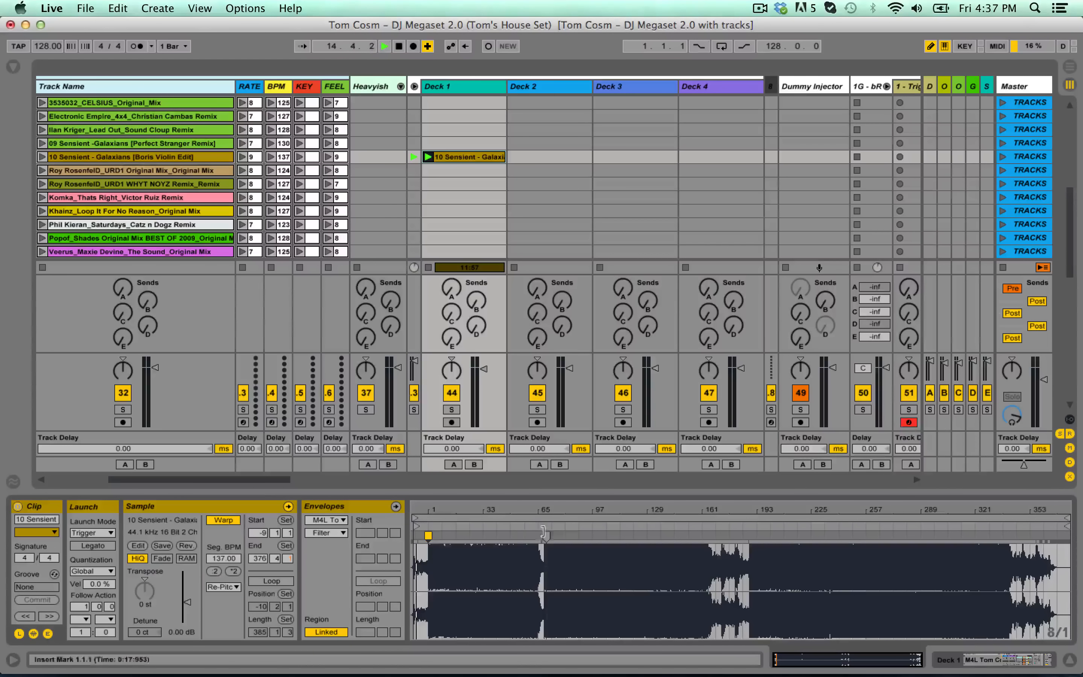
{"action": "left_click", "coordinate": [540, 522]}
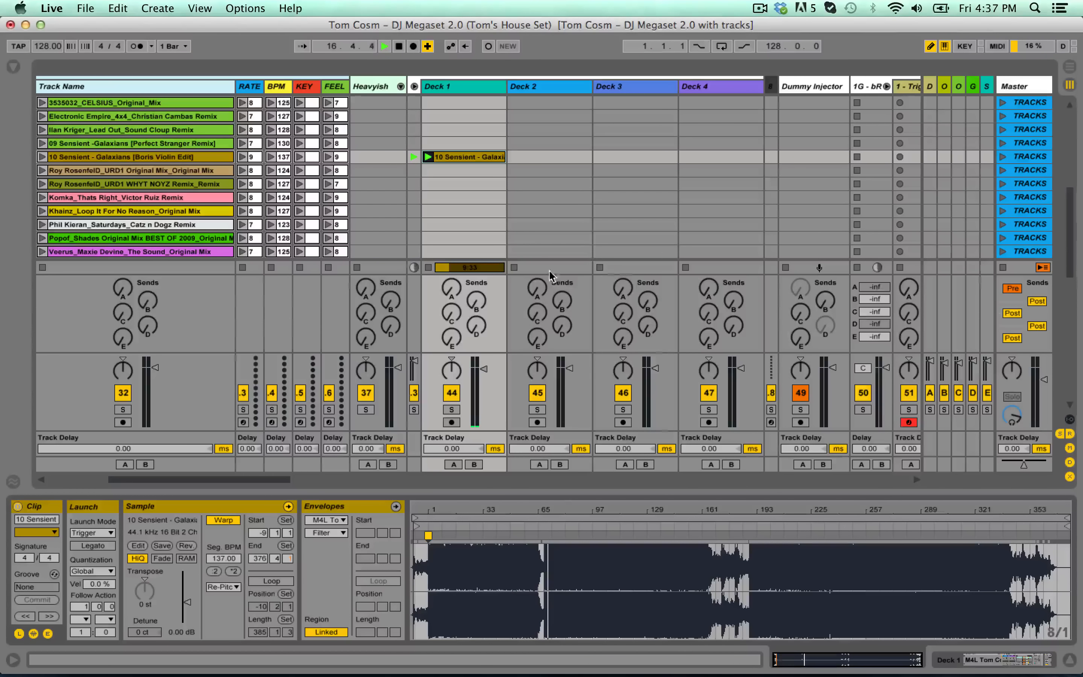
- Set Deck 1's Low and High EQ to 1.5 dB in the DJEQ3FX device and turn its effect off
{"action": "double_click", "coordinate": [469, 89]}
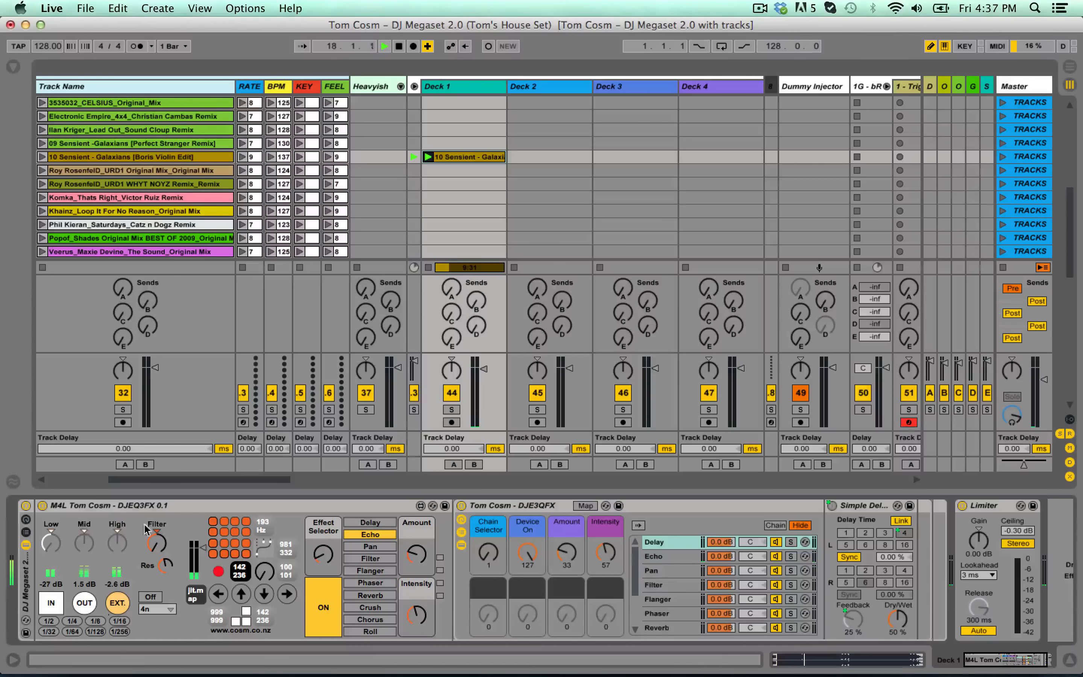
{"action": "left_click_drag", "start_coordinate": [51, 543], "coordinate": [50, 518]}
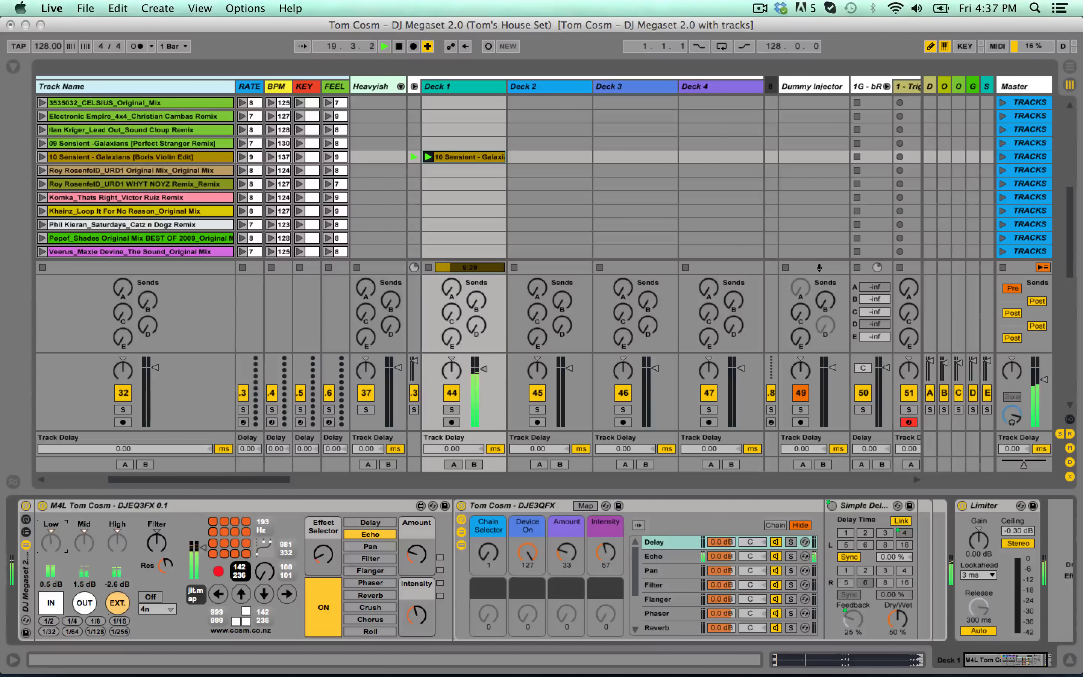
{"action": "left_click", "coordinate": [325, 618]}
- Widen the A Dummy Sender return track, and turn up send A on Deck 1 with playback running
{"action": "scroll", "coordinate": [474, 408], "scroll_direction": "right", "scroll_amount": 5}
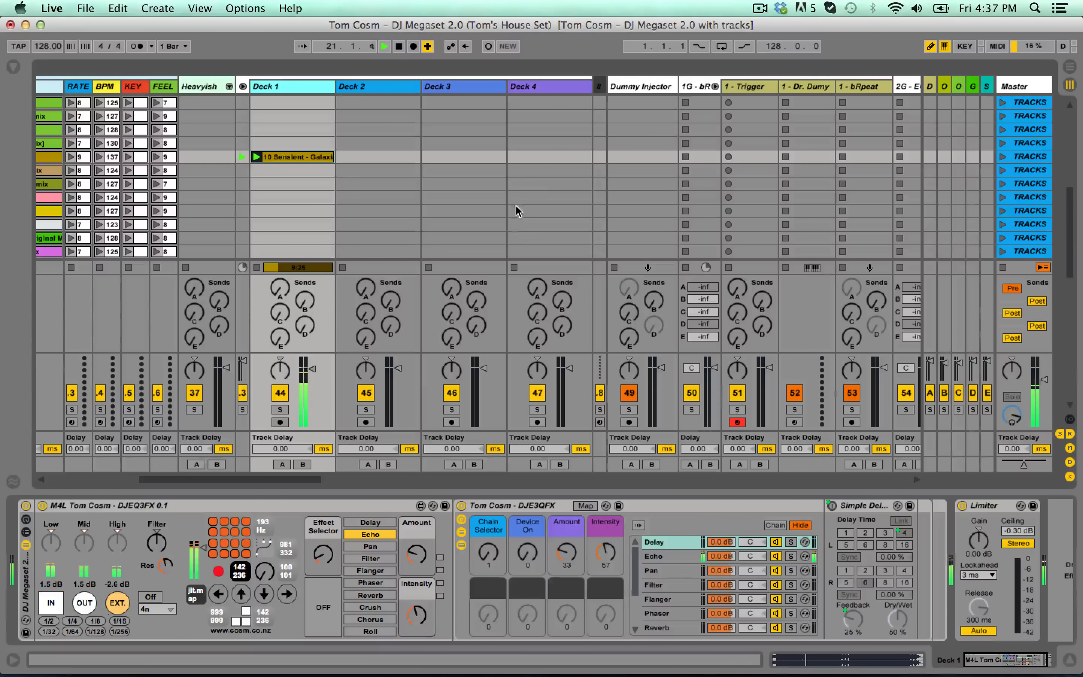
{"action": "left_click", "coordinate": [279, 289]}
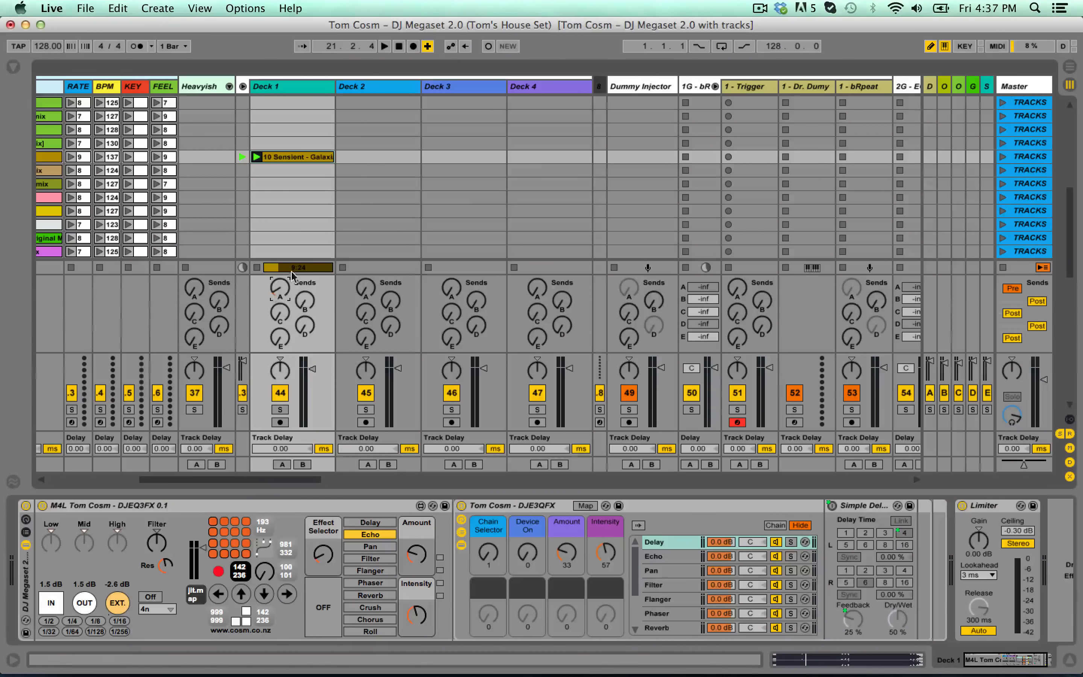
{"action": "left_click_drag", "start_coordinate": [923, 84], "coordinate": [866, 79]}
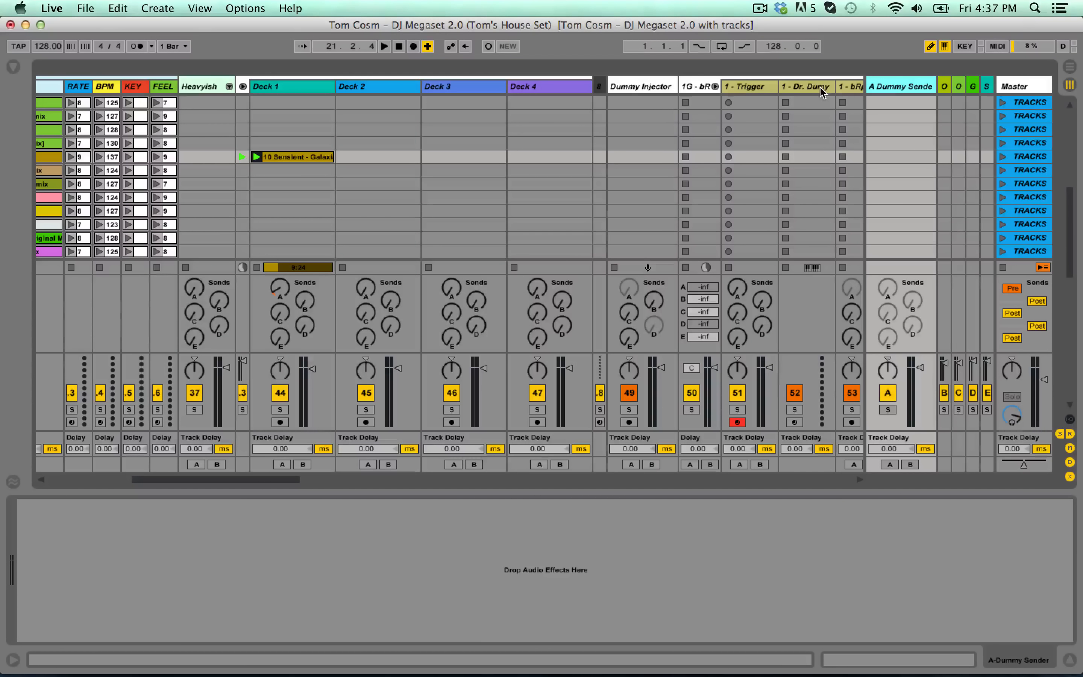
{"action": "left_click", "coordinate": [280, 287]}
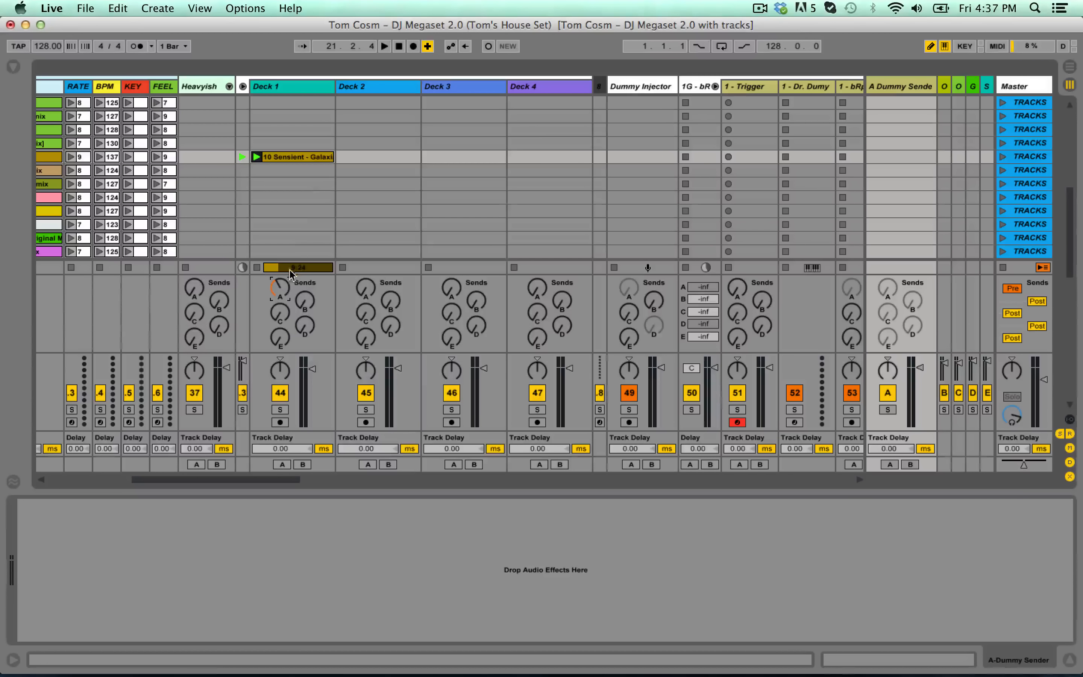
{"action": "key", "text": "space"}
{"action": "mouse_move", "coordinate": [281, 286]}
{"action": "left_mouse_down"}
{"action": "mouse_move", "coordinate": [280, 322]}
{"action": "mouse_move", "coordinate": [281, 295]}
{"action": "left_mouse_up"}
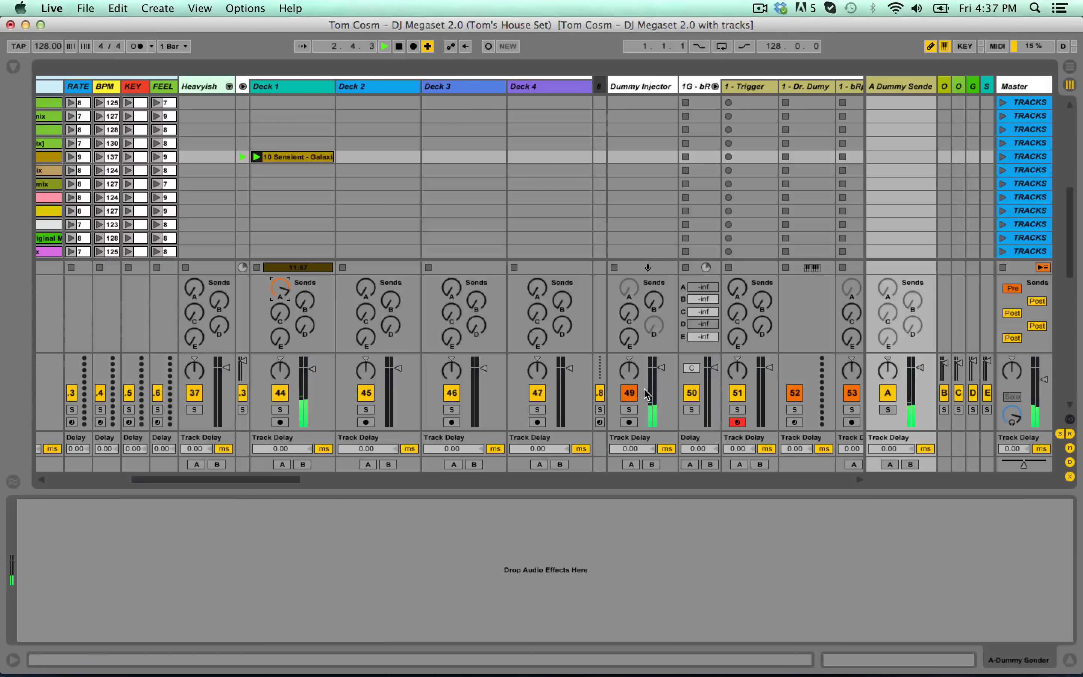
- Launch the None scene so every dummy effect track runs its None clip
{"action": "scroll", "coordinate": [640, 388], "scroll_direction": "right", "scroll_amount": 8}
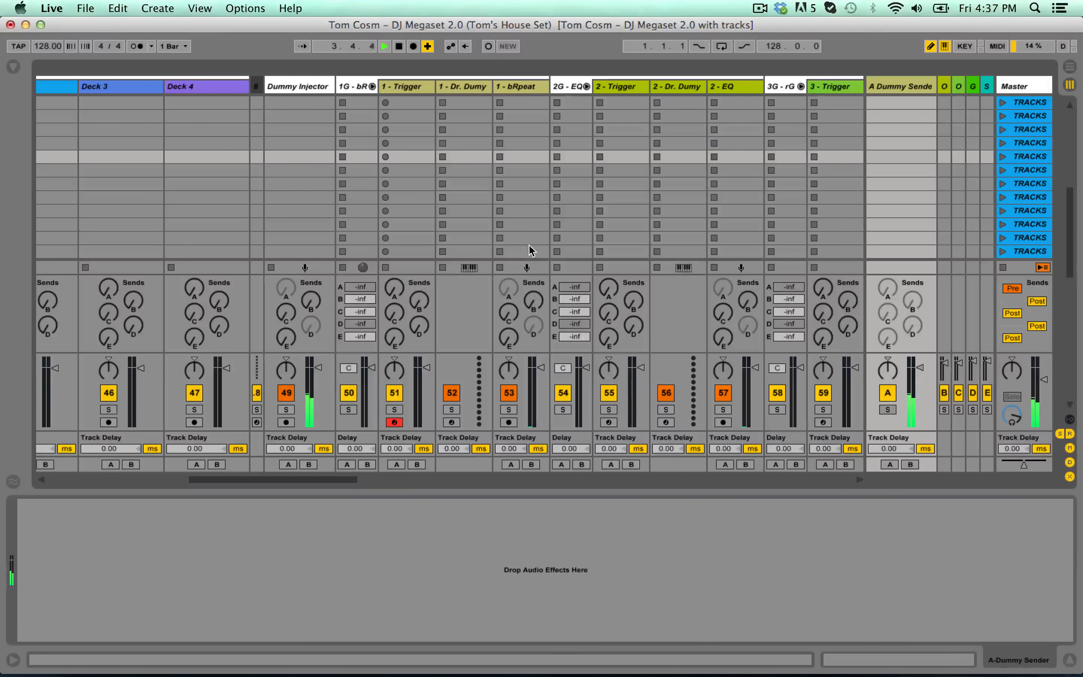
{"action": "scroll", "coordinate": [532, 250], "scroll_direction": "up", "scroll_amount": 5}
{"action": "scroll", "coordinate": [683, 194], "scroll_direction": "up", "scroll_amount": 3}
{"action": "left_click", "coordinate": [1002, 103]}
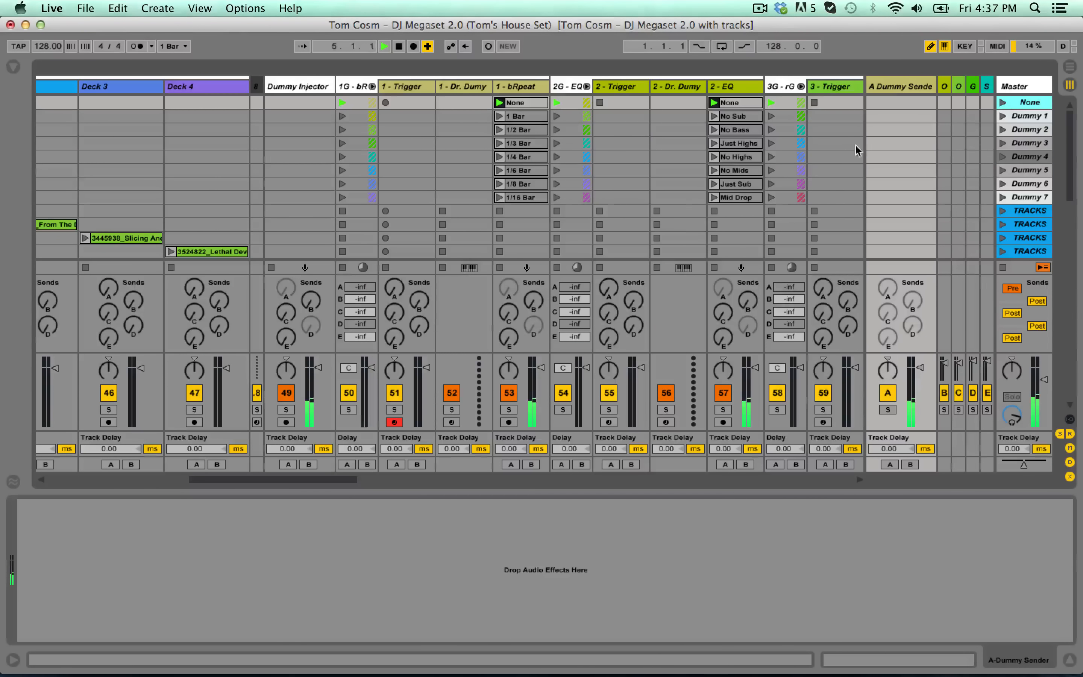
- Examine the signal levels along the dummy effect tracks as far as 16 - Delay, and stop playback
{"action": "scroll", "coordinate": [737, 266], "scroll_direction": "right", "scroll_amount": 20}
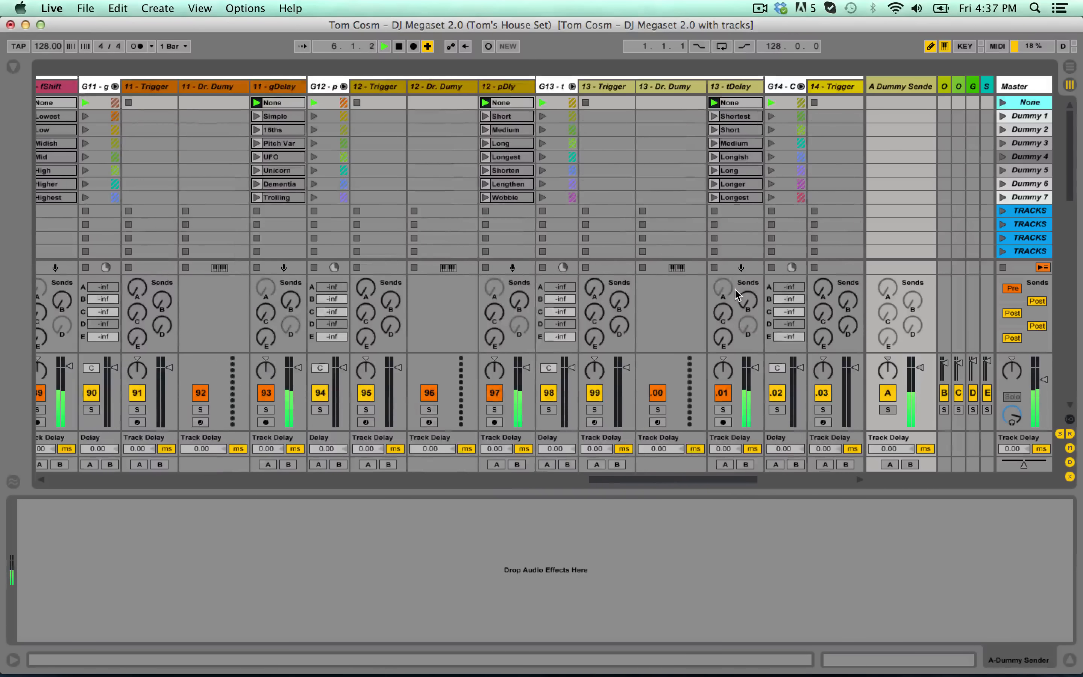
{"action": "scroll", "coordinate": [735, 304], "scroll_direction": "right", "scroll_amount": 5}
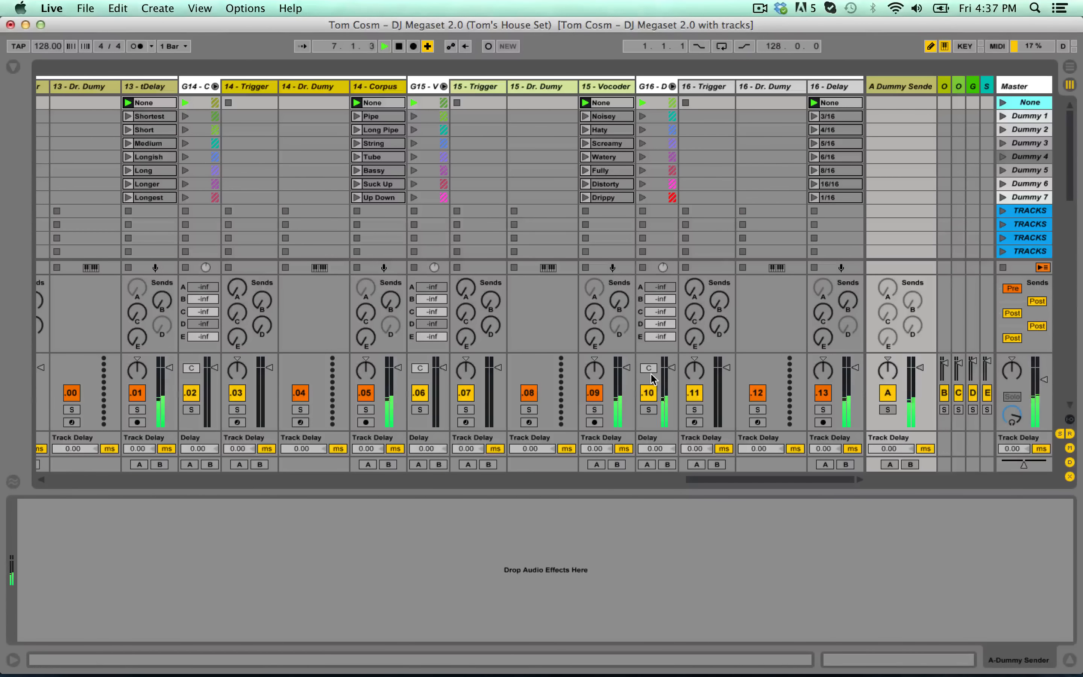
{"action": "scroll", "coordinate": [581, 394], "scroll_direction": "left", "scroll_amount": 20}
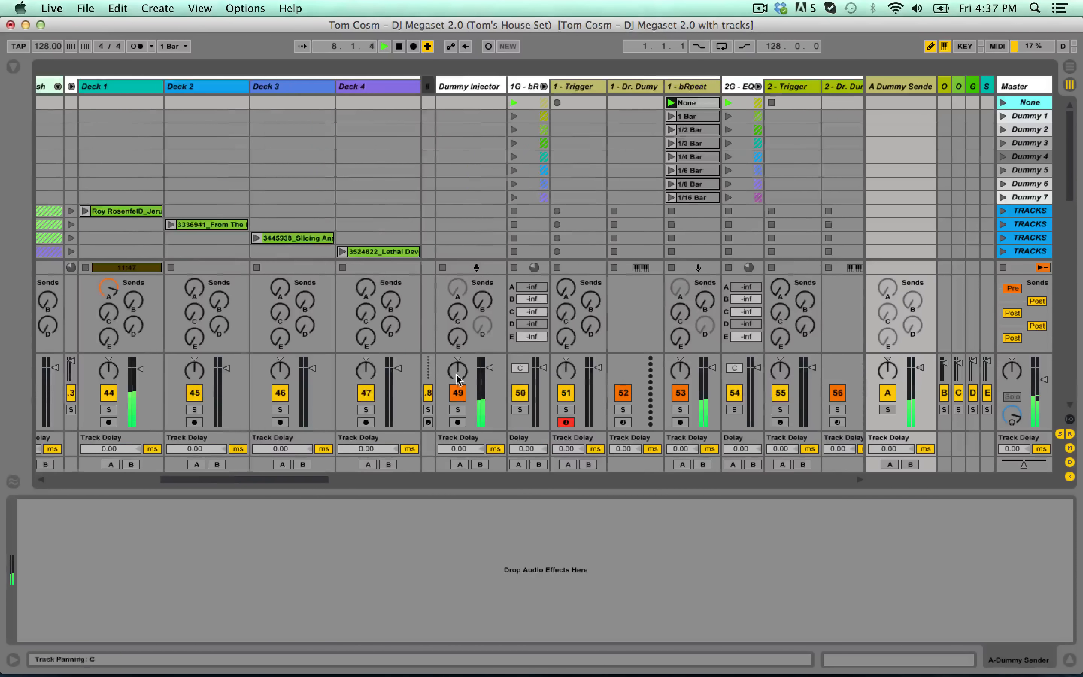
{"action": "key", "text": "space"}
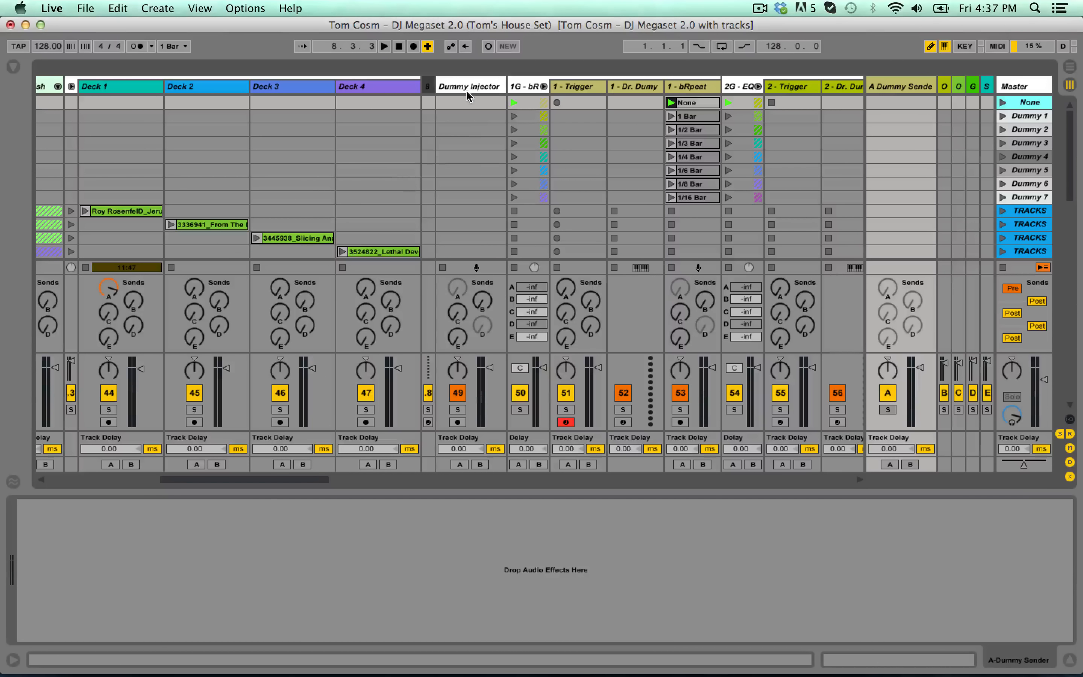
- Show the Dummy Injector's Dual Toggle device and toggle deck 1 on and off several times, leaving it off
{"action": "left_click", "coordinate": [467, 88]}
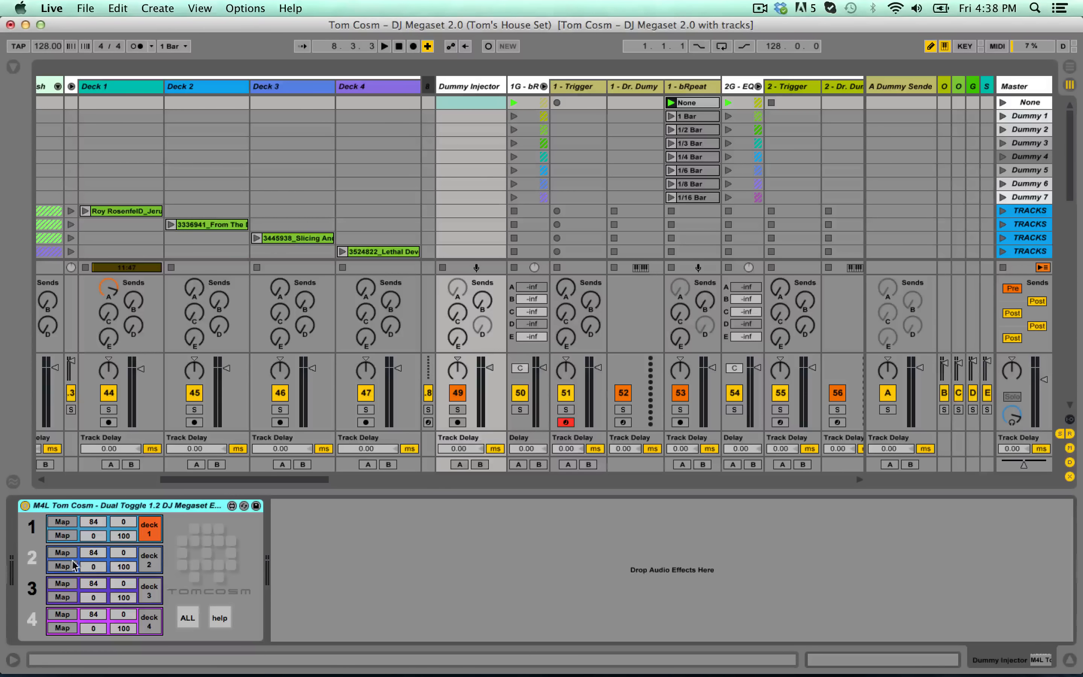
{"action": "left_click", "coordinate": [151, 530]}
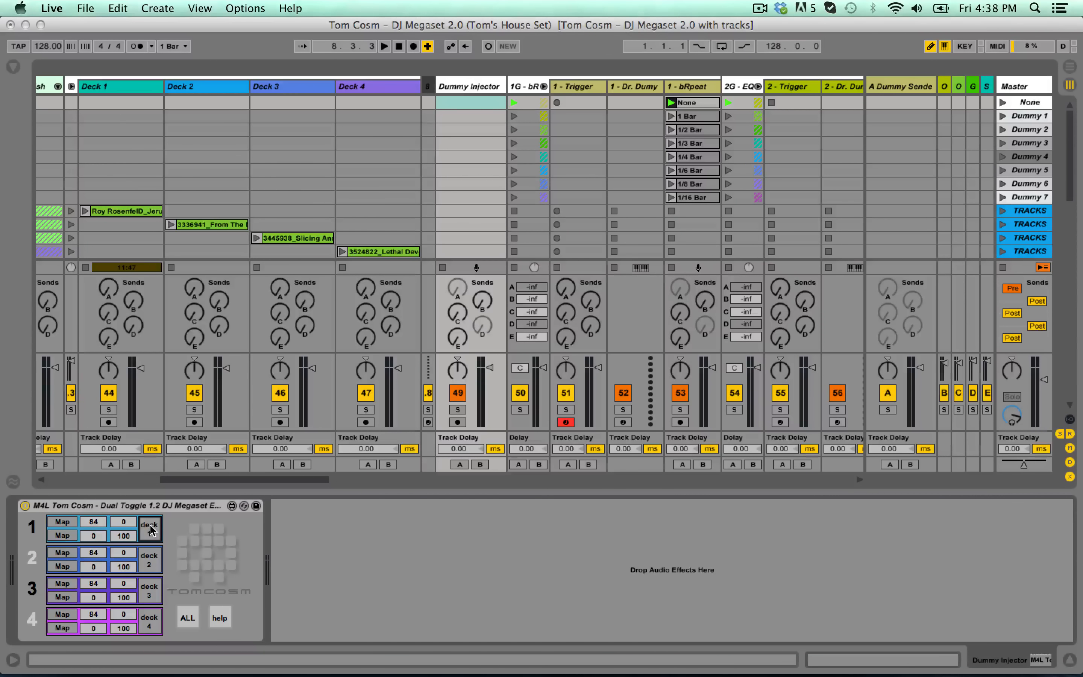
{"action": "left_click", "coordinate": [150, 529]}
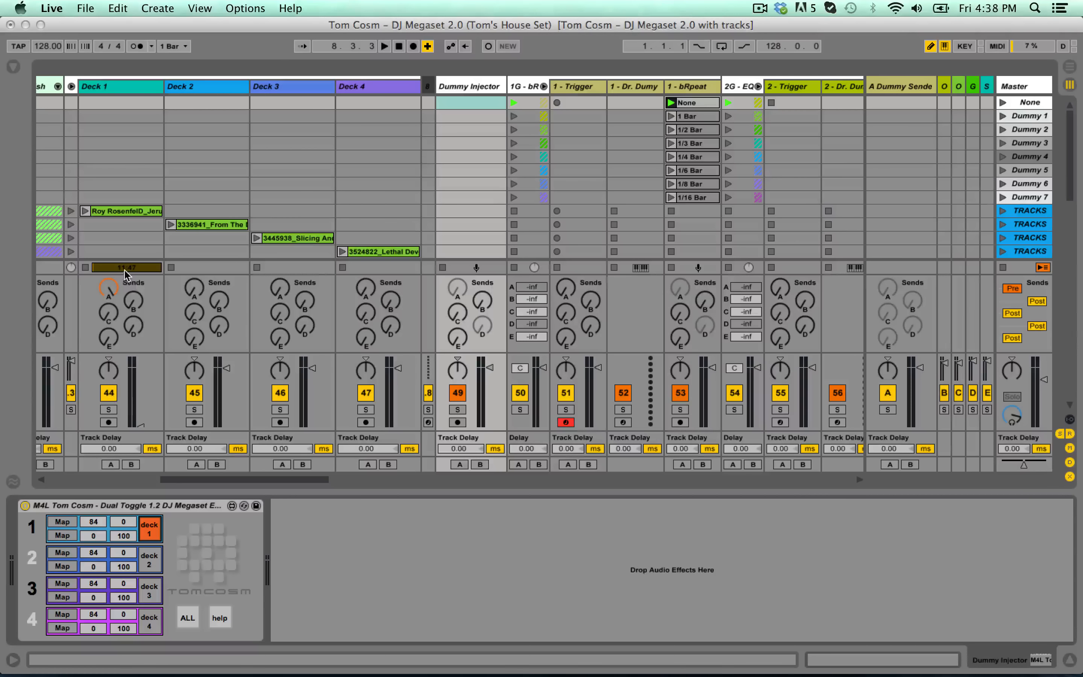
{"action": "left_click", "coordinate": [155, 528]}
{"action": "left_click", "coordinate": [155, 528]}
{"action": "left_click", "coordinate": [154, 530]}
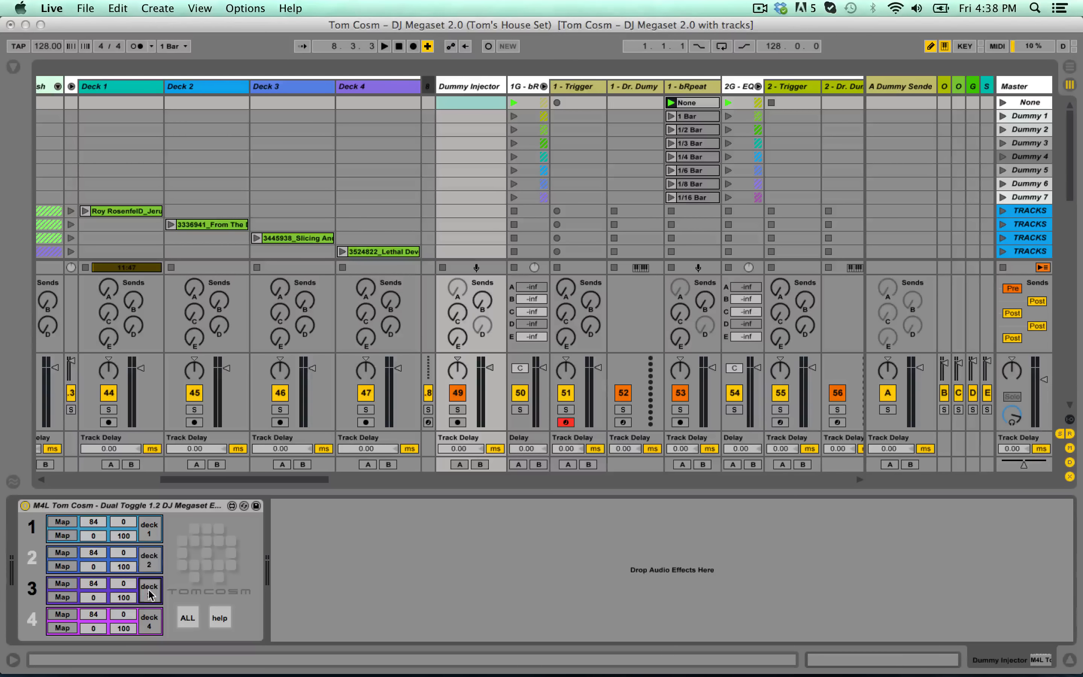
- Switch on all four decks individually in the Dual Toggle device, and switch them all off together with ALL
{"action": "left_click", "coordinate": [152, 620]}
{"action": "left_click", "coordinate": [152, 588]}
{"action": "left_click", "coordinate": [152, 558]}
{"action": "left_click", "coordinate": [157, 526]}
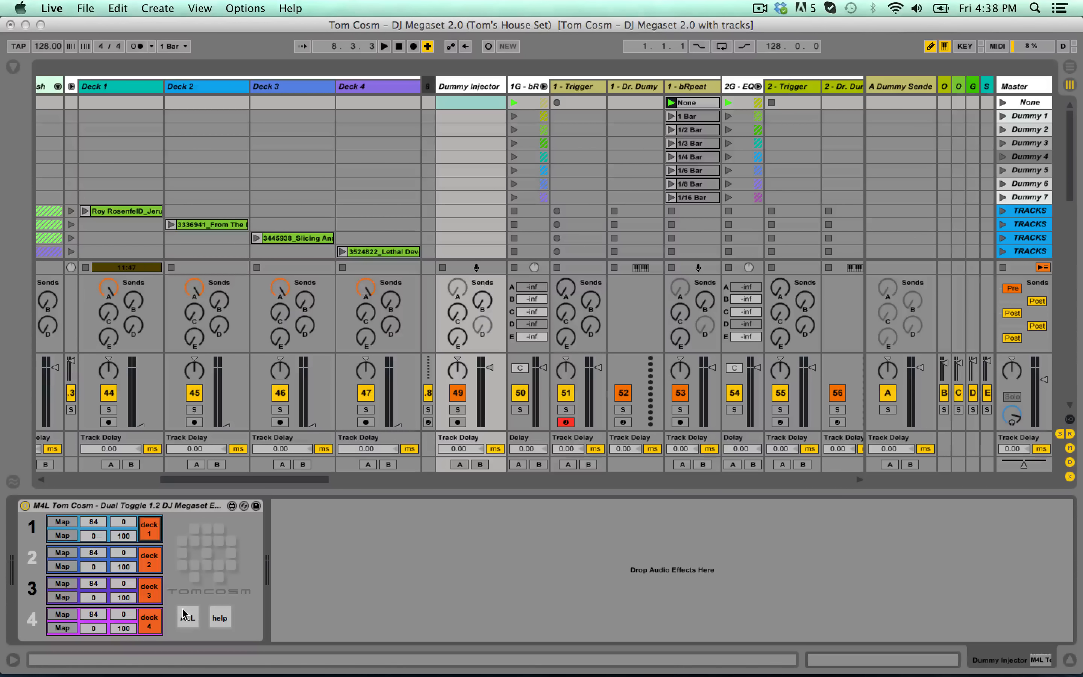
{"action": "left_click", "coordinate": [184, 620]}
{"action": "left_click", "coordinate": [185, 620]}
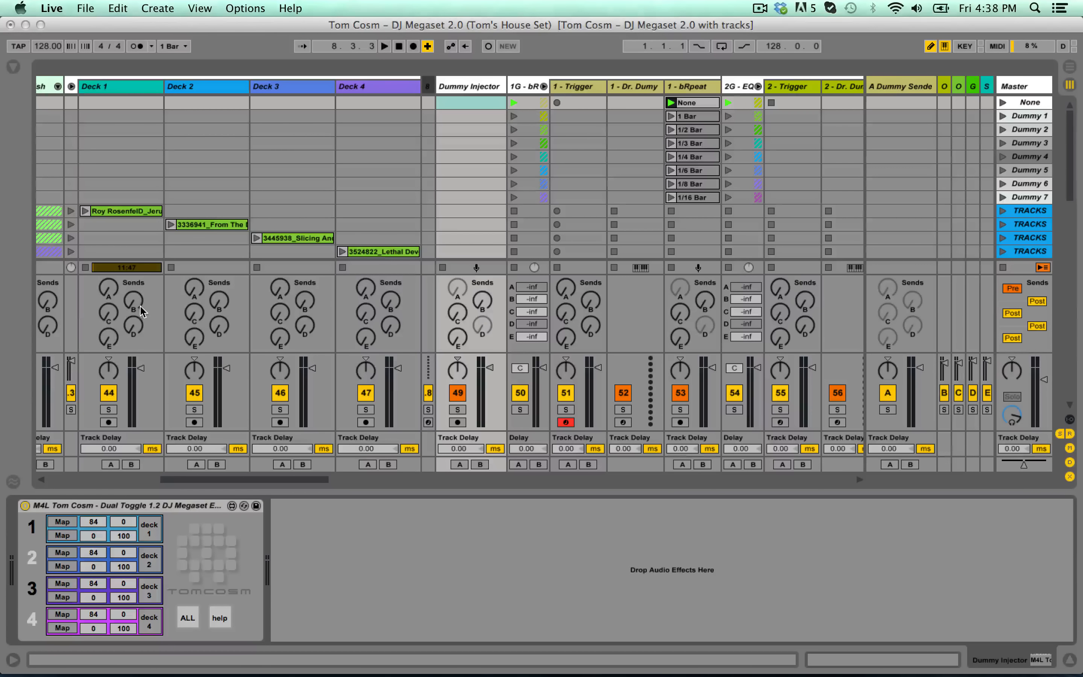
- Switch deck 1 on in the Dual Toggle device and play Deck 1's Galaxians clip from just after bar 65
{"action": "left_click", "coordinate": [145, 534]}
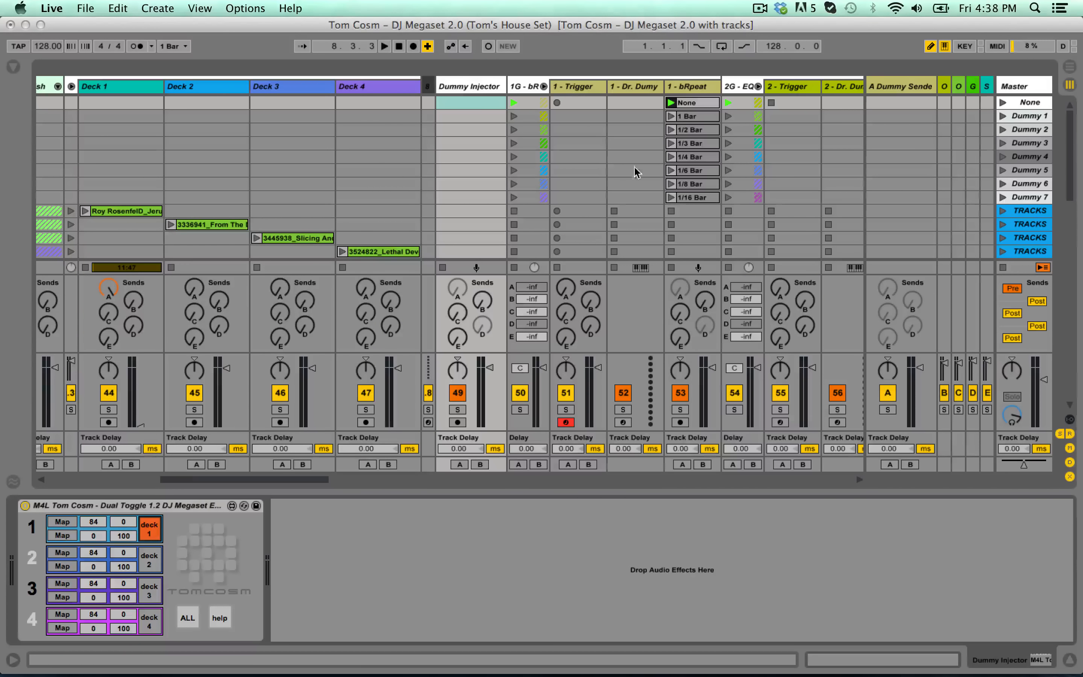
{"action": "scroll", "coordinate": [177, 185], "scroll_direction": "down", "scroll_amount": 5}
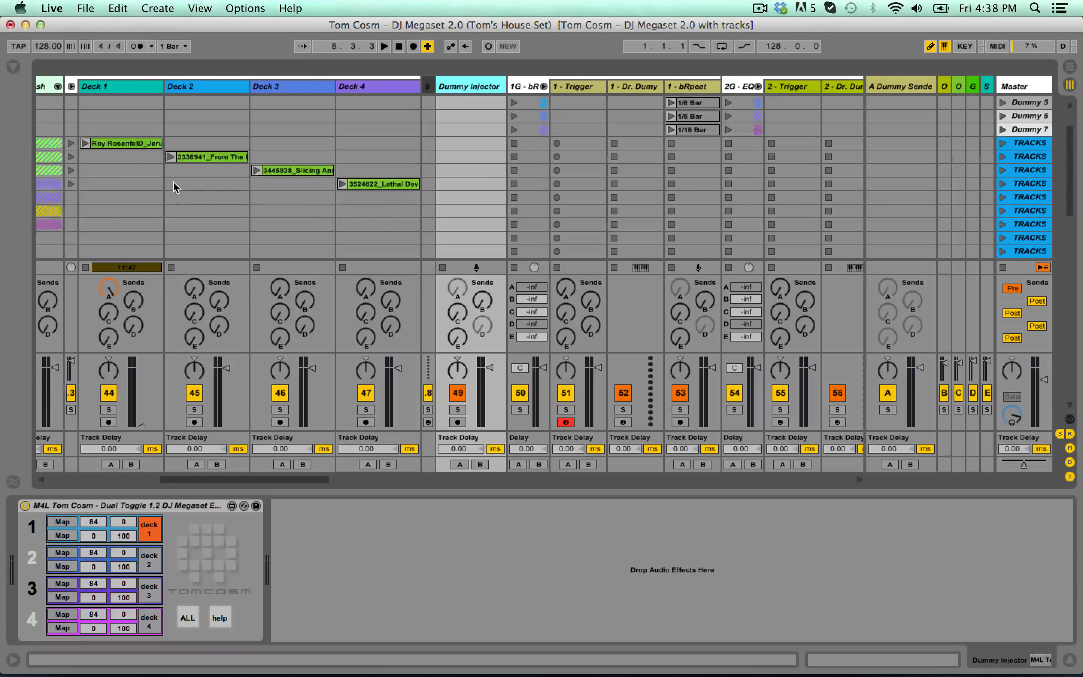
{"action": "scroll", "coordinate": [174, 186], "scroll_direction": "up", "scroll_amount": 1}
{"action": "scroll", "coordinate": [173, 188], "scroll_direction": "down", "scroll_amount": 12}
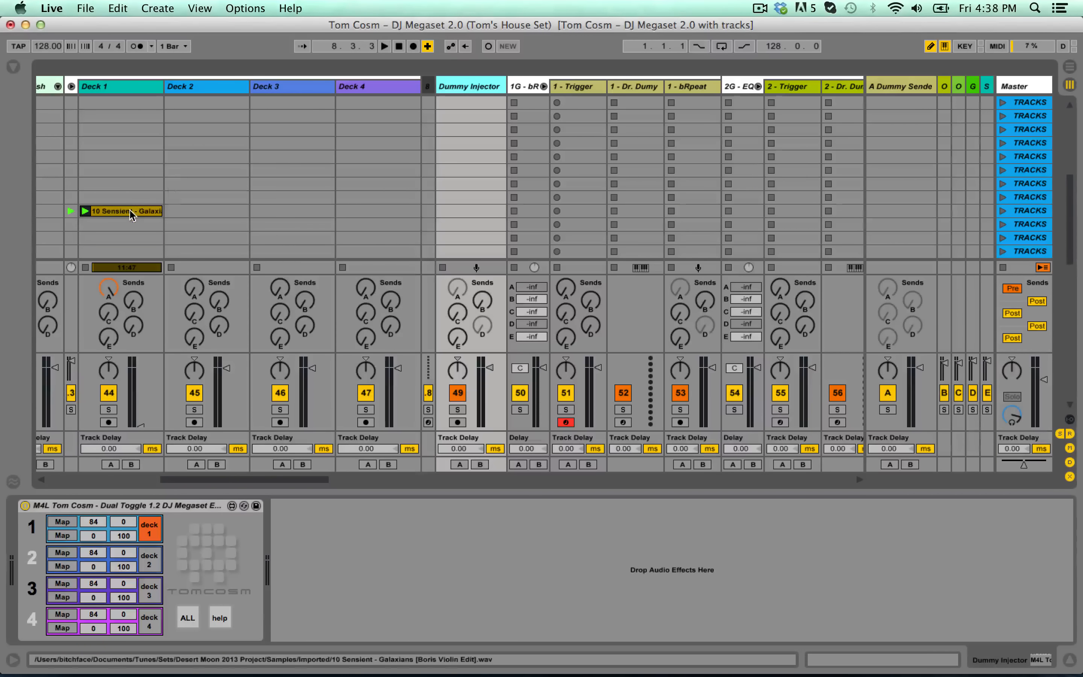
{"action": "left_click", "coordinate": [140, 211]}
{"action": "left_click", "coordinate": [554, 527]}
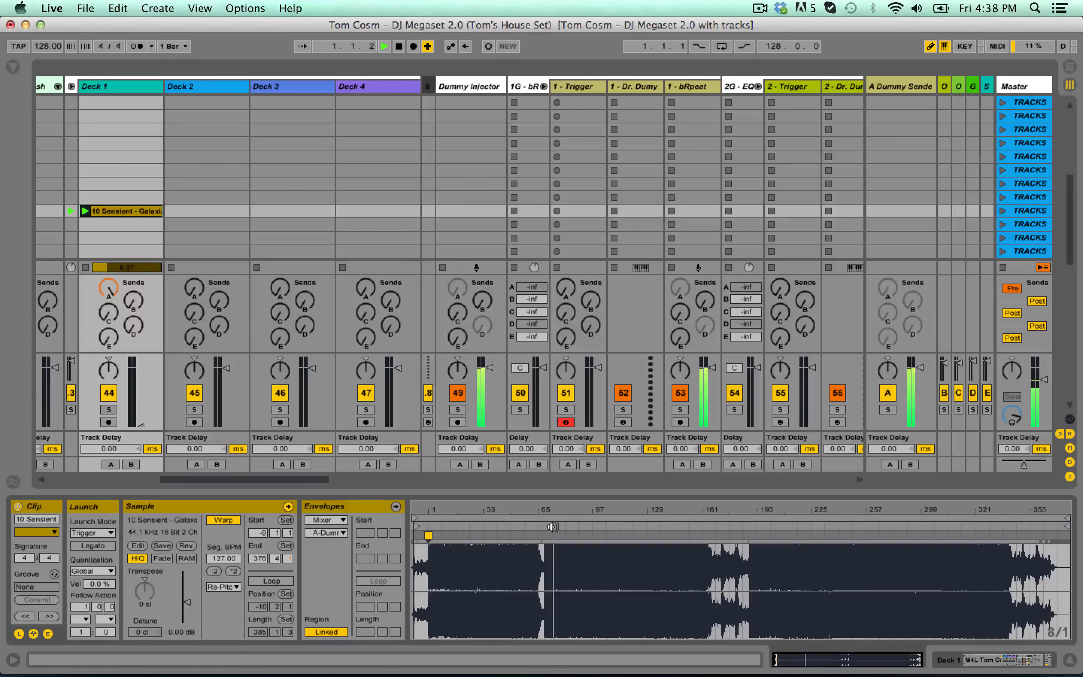
- Launch the 1/4 Bar and 1/6 Bar dummy clips on the 1 - bRpeat track to apply Beat Repeat to Deck 1
{"action": "scroll", "coordinate": [643, 253], "scroll_direction": "left", "scroll_amount": 15}
{"action": "scroll", "coordinate": [641, 246], "scroll_direction": "right", "scroll_amount": 13}
{"action": "scroll", "coordinate": [638, 243], "scroll_direction": "up", "scroll_amount": 5}
{"action": "scroll", "coordinate": [636, 224], "scroll_direction": "up", "scroll_amount": 3}
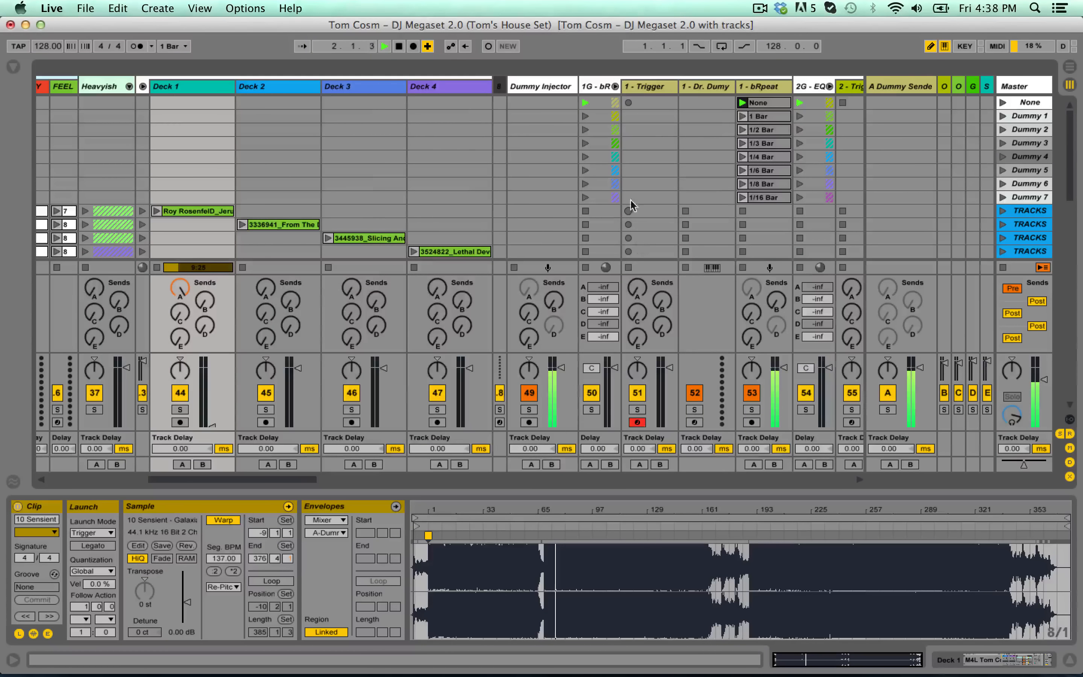
{"action": "scroll", "coordinate": [628, 203], "scroll_direction": "right", "scroll_amount": 10}
{"action": "scroll", "coordinate": [203, 97], "scroll_direction": "left", "scroll_amount": 3}
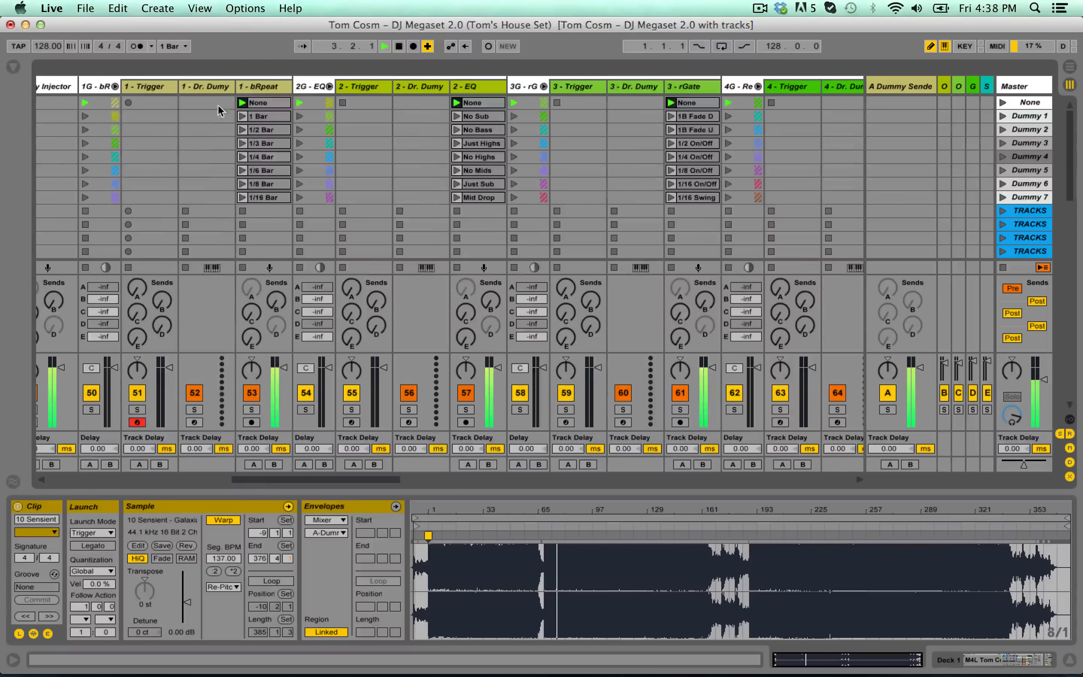
{"action": "left_click", "coordinate": [242, 173]}
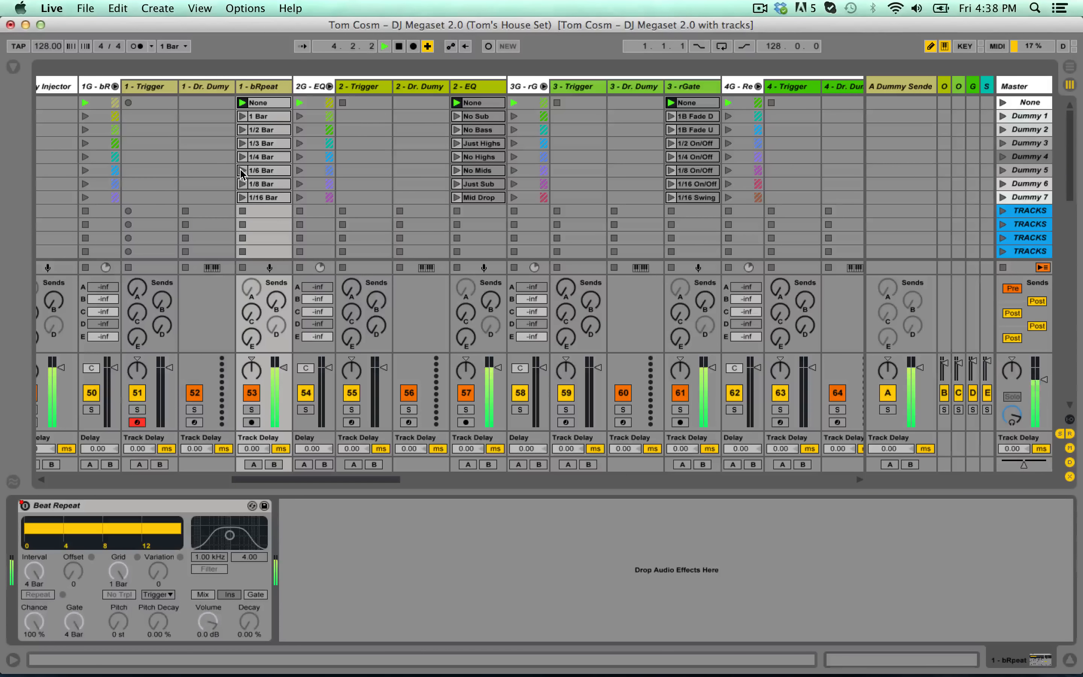
{"action": "left_click", "coordinate": [242, 143]}
{"action": "left_click", "coordinate": [242, 170]}
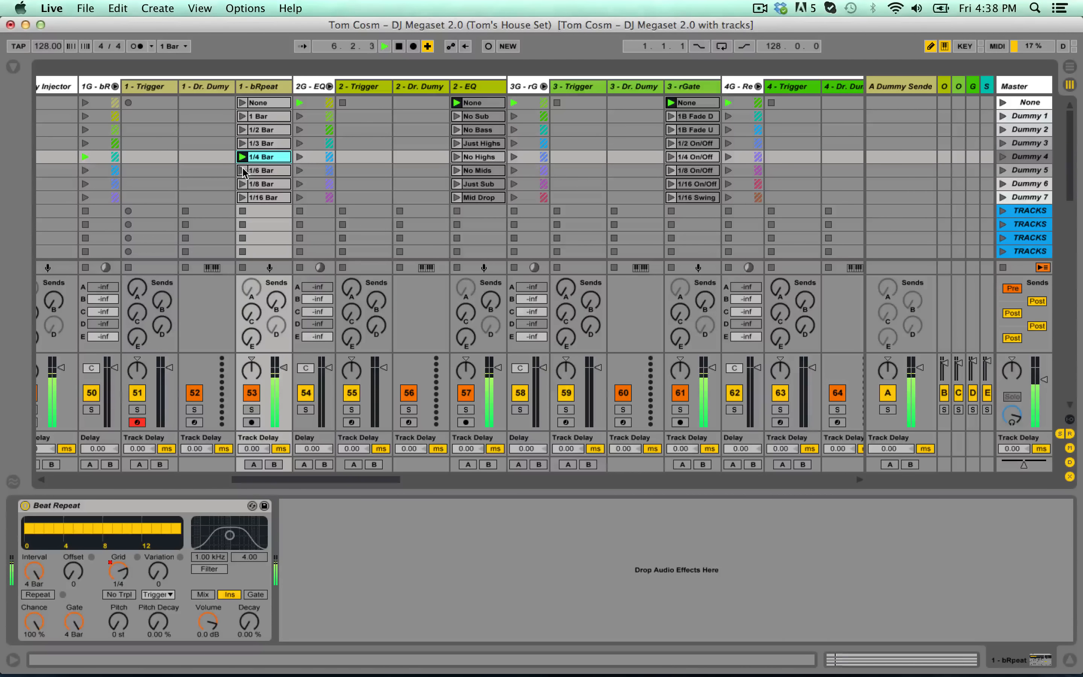
- Launch the 1/8 Bar, 1/3 Bar and 1/4 Bar dummy clips on the 1 - bRpeat track in turn
{"action": "left_click", "coordinate": [242, 184]}
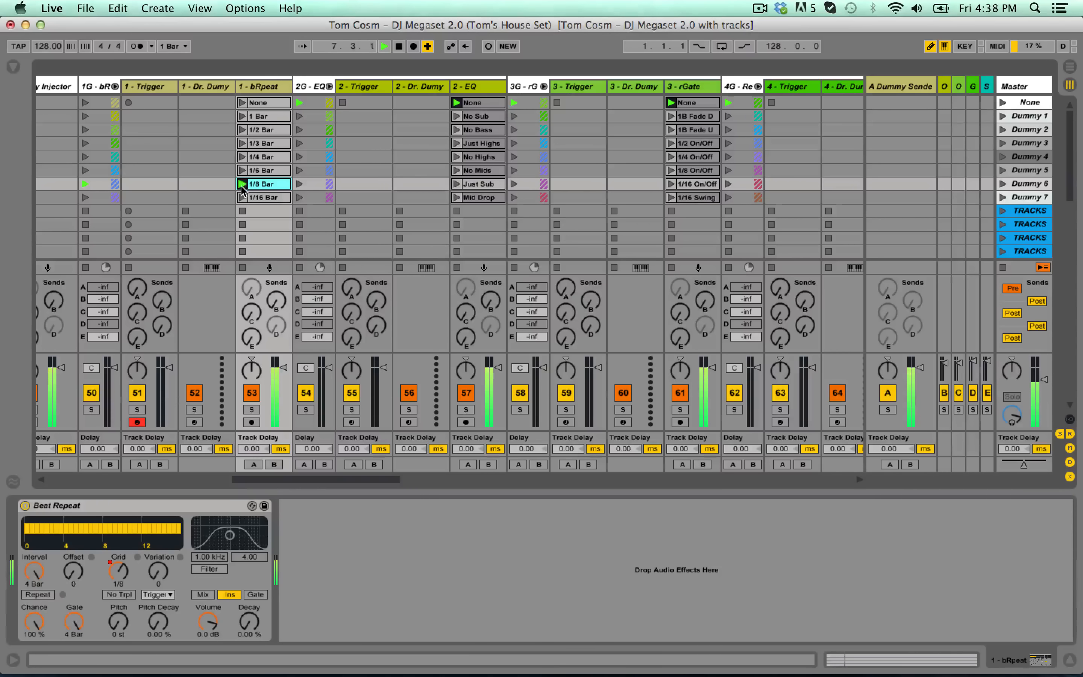
{"action": "scroll", "coordinate": [242, 134], "scroll_direction": "left", "scroll_amount": 5}
{"action": "scroll", "coordinate": [260, 138], "scroll_direction": "right", "scroll_amount": 6}
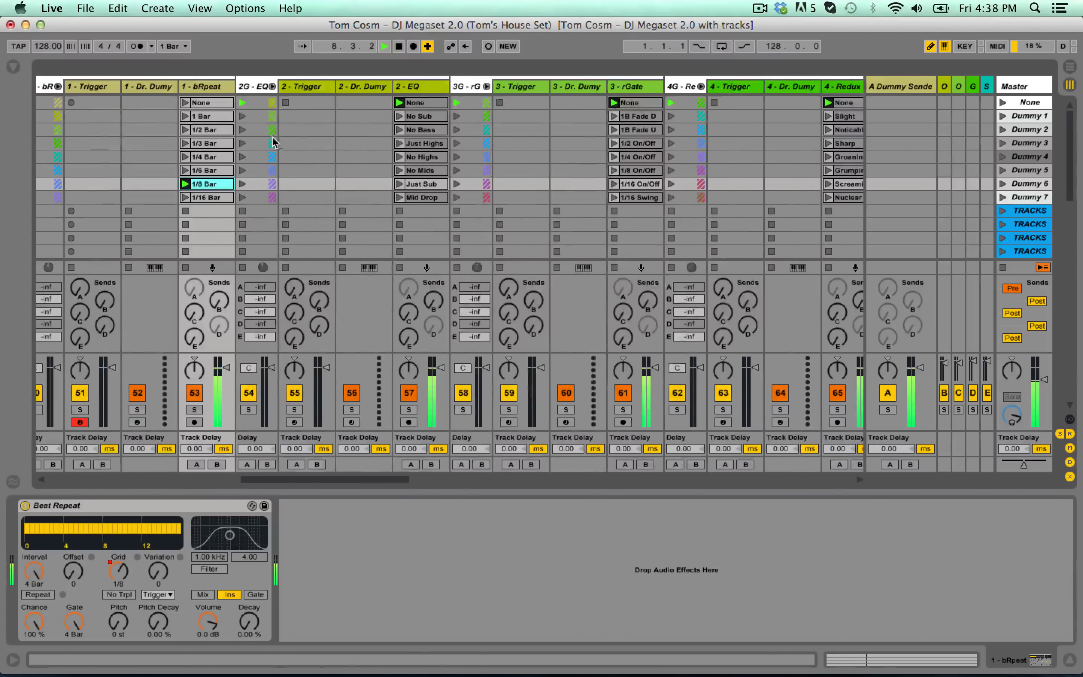
{"action": "left_click", "coordinate": [185, 104]}
{"action": "left_click", "coordinate": [186, 144]}
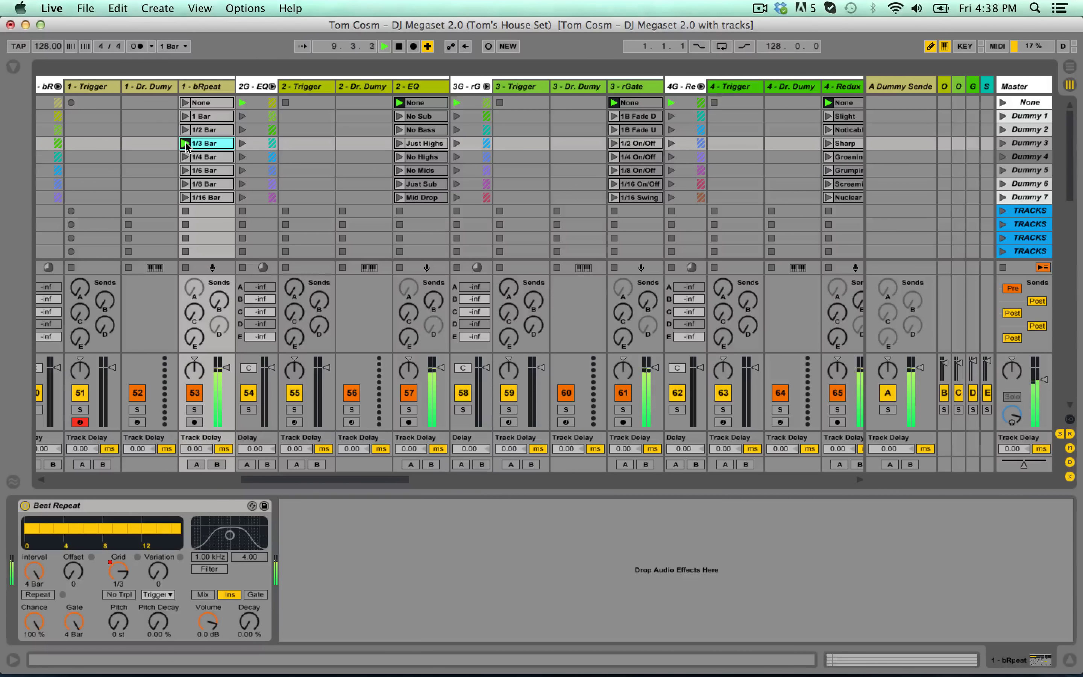
{"action": "left_click", "coordinate": [186, 157]}
- Step the 1 - bRpeat track through the 1/8, 1/6 and 1/4 Bar dummy clips, ending on 1/2 Bar
{"action": "scroll", "coordinate": [193, 167], "scroll_direction": "left", "scroll_amount": 2}
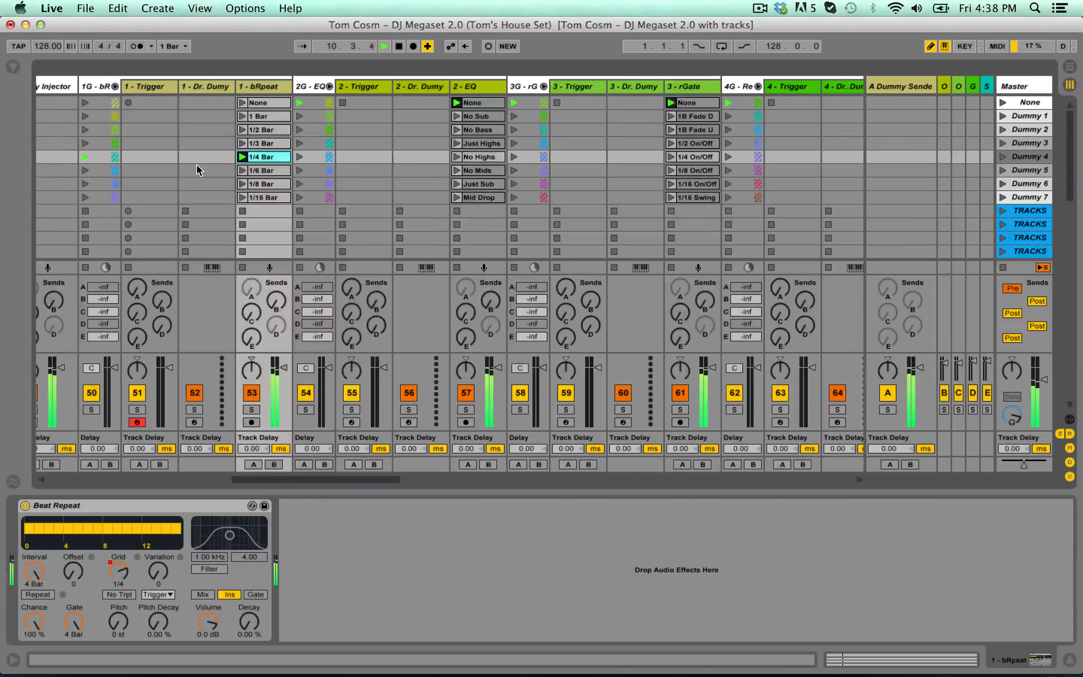
{"action": "left_click", "coordinate": [242, 184]}
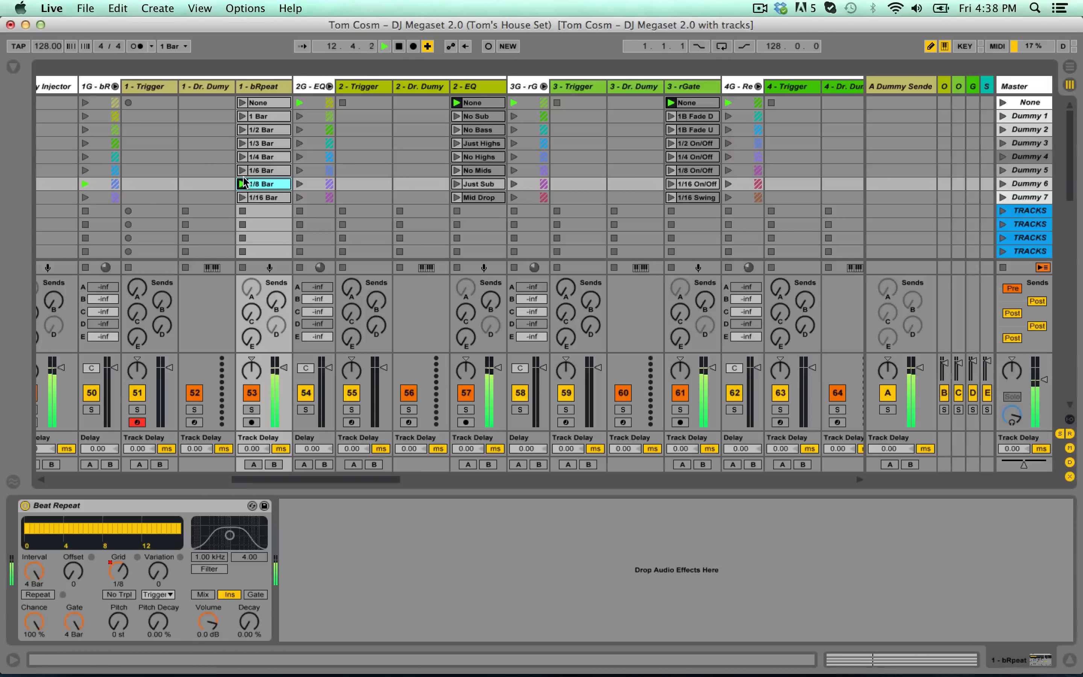
{"action": "left_click", "coordinate": [242, 170]}
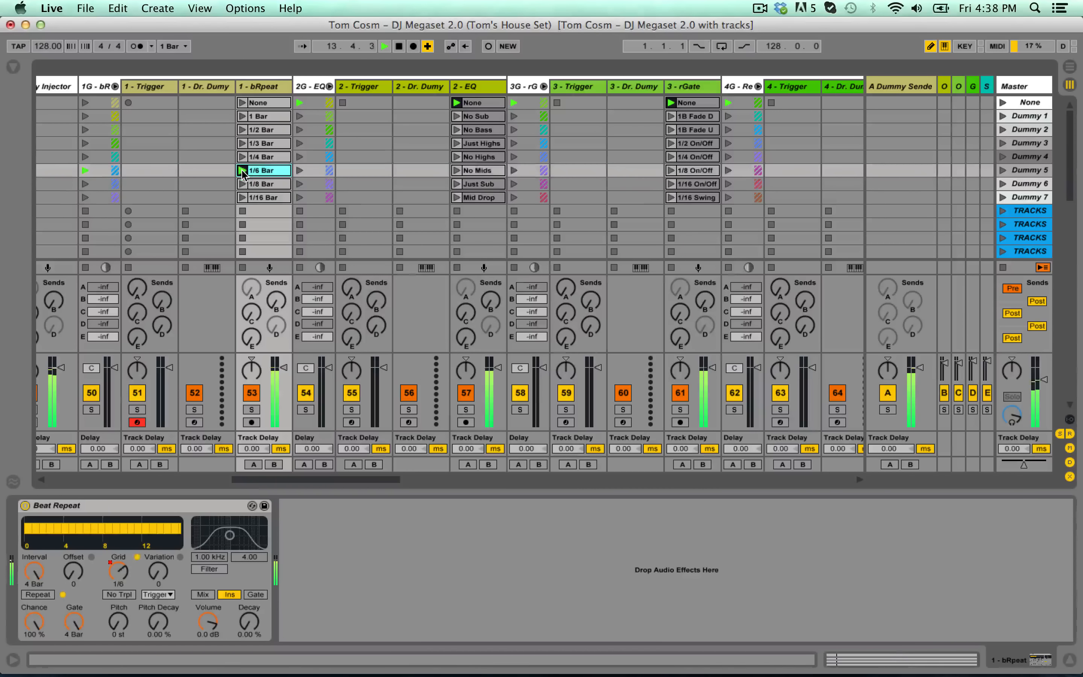
{"action": "left_click", "coordinate": [243, 157]}
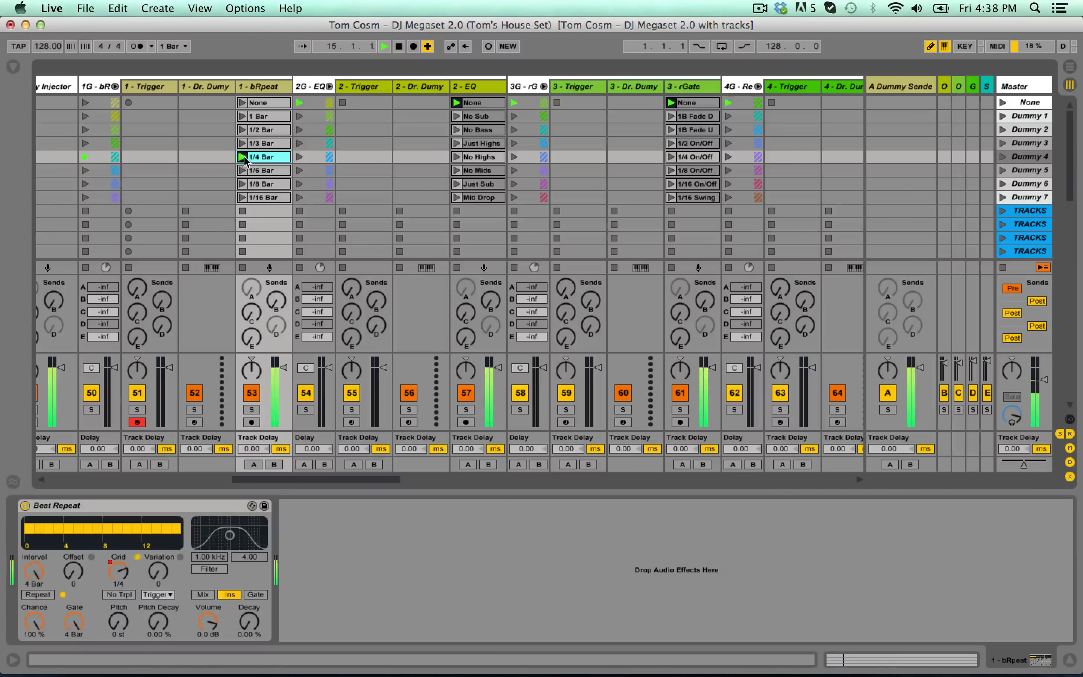
{"action": "left_click", "coordinate": [242, 129]}
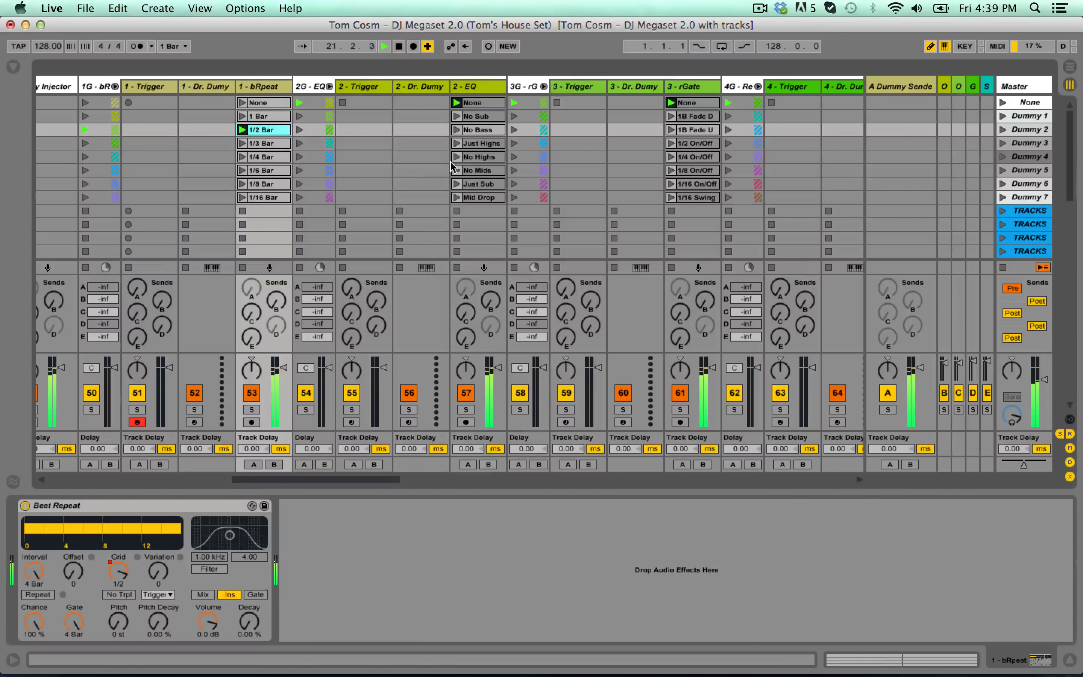
- Show the 2 - EQ track's EQ Eight and launch its No Sub, Just Highs, Just Sub and Mid Drop clips, ending on No Bass
{"action": "scroll", "coordinate": [447, 153], "scroll_direction": "right", "scroll_amount": 1}
{"action": "left_click", "coordinate": [410, 128]}
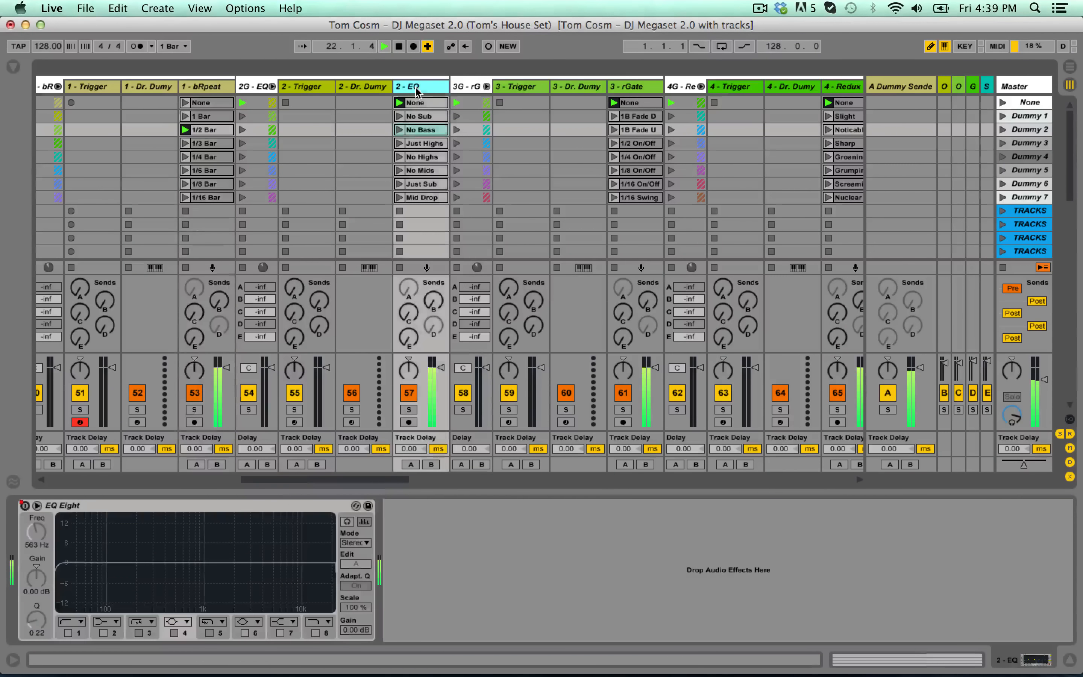
{"action": "left_click", "coordinate": [400, 129]}
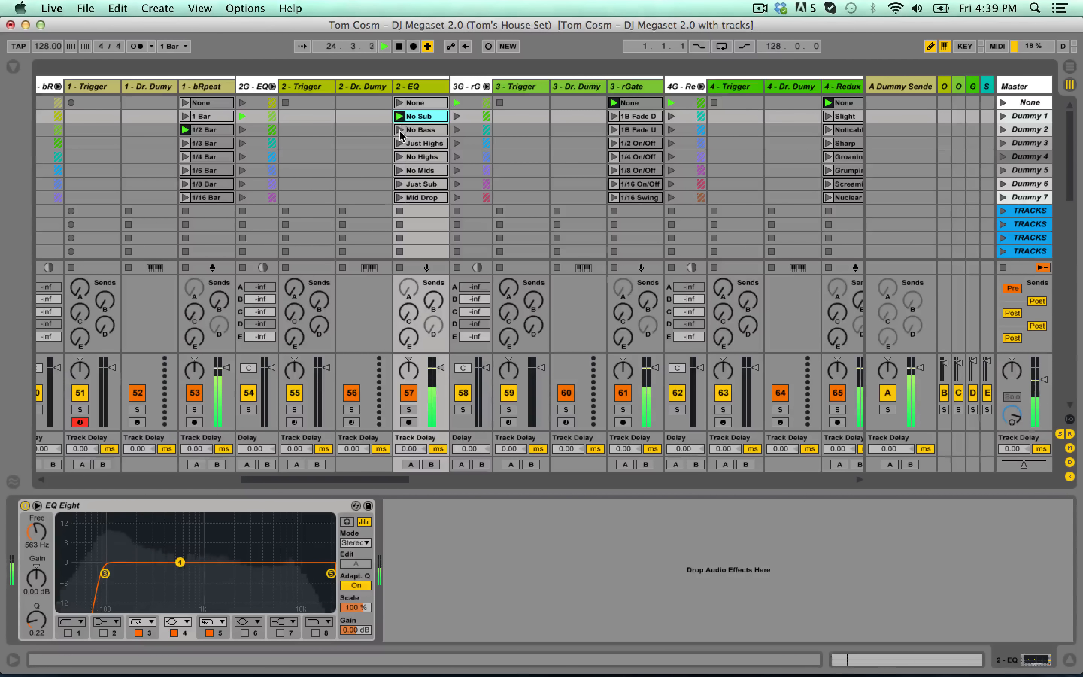
{"action": "left_click", "coordinate": [400, 157]}
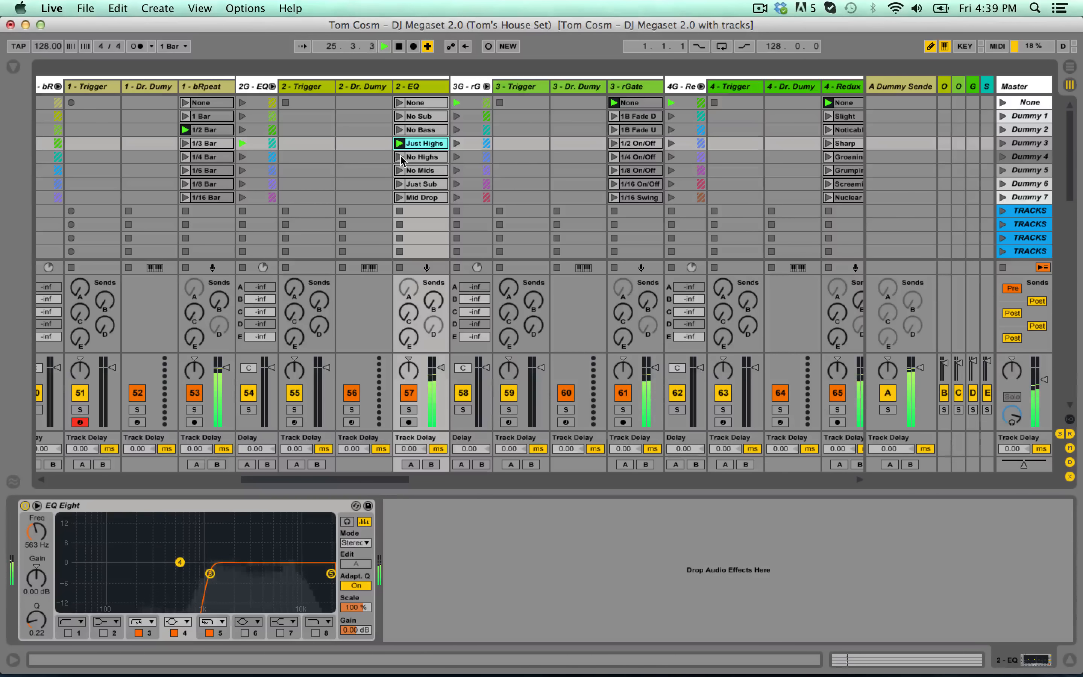
{"action": "left_click", "coordinate": [399, 171]}
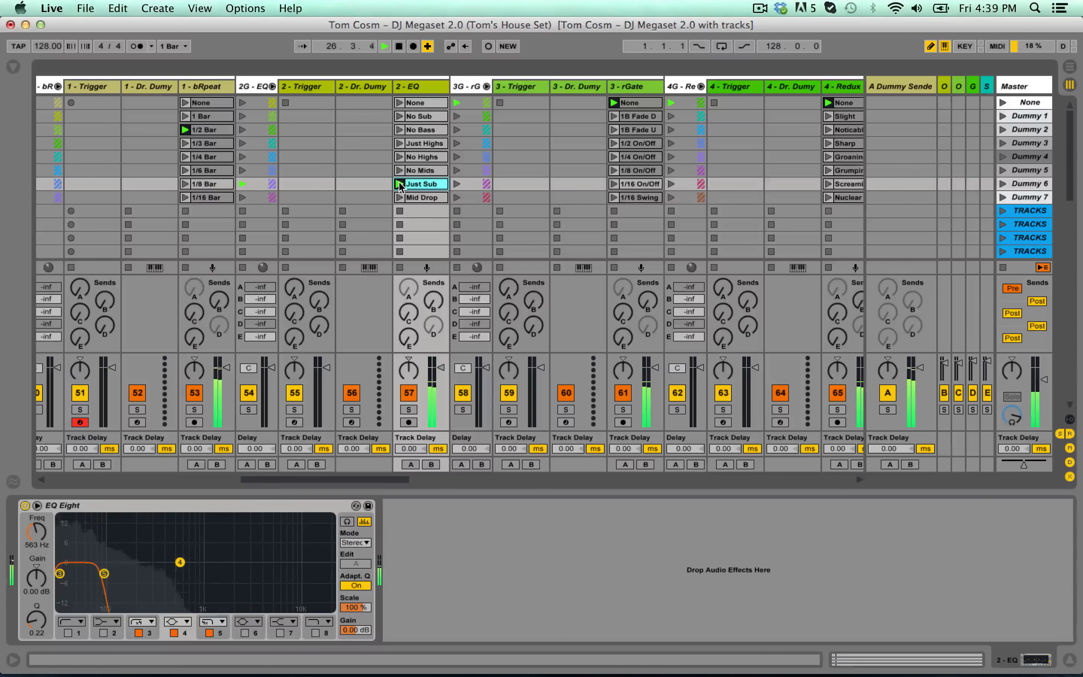
{"action": "left_click", "coordinate": [399, 184]}
{"action": "left_click", "coordinate": [397, 197]}
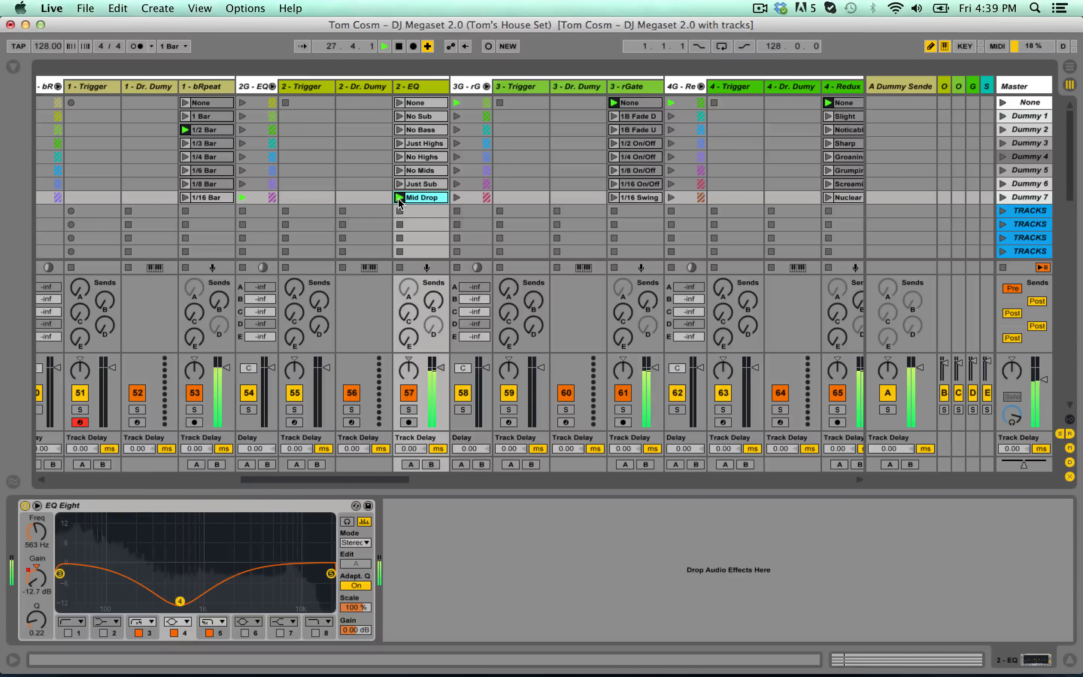
{"action": "left_click", "coordinate": [399, 130]}
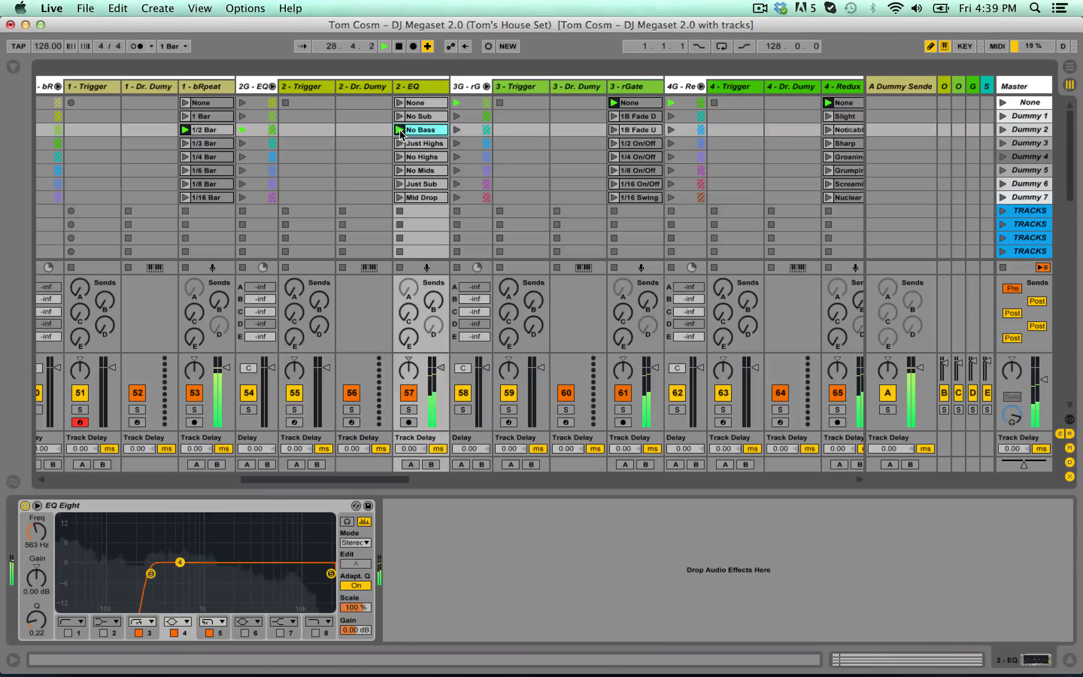
- Launch the 1/4 On/Off, 1/8 On/Off, 1/16 On/Off and 1/16 Swing clips on the 3 - rGate track, ending on 1/8 On/Off
{"action": "scroll", "coordinate": [370, 157], "scroll_direction": "right", "scroll_amount": 10}
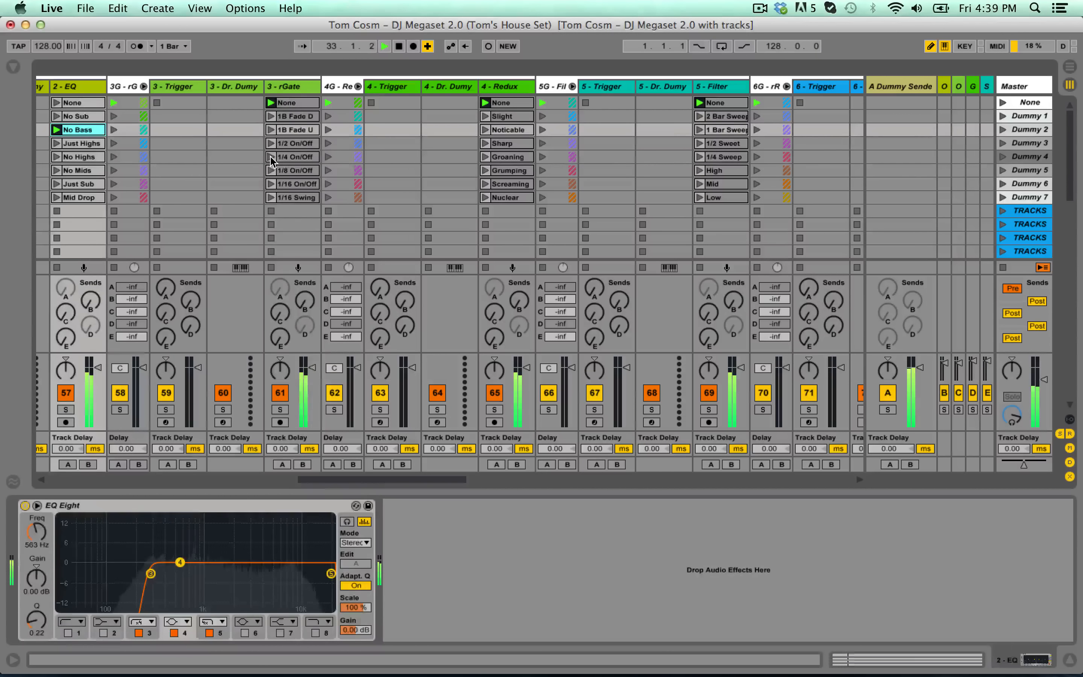
{"action": "left_click", "coordinate": [272, 158]}
{"action": "left_click", "coordinate": [271, 103]}
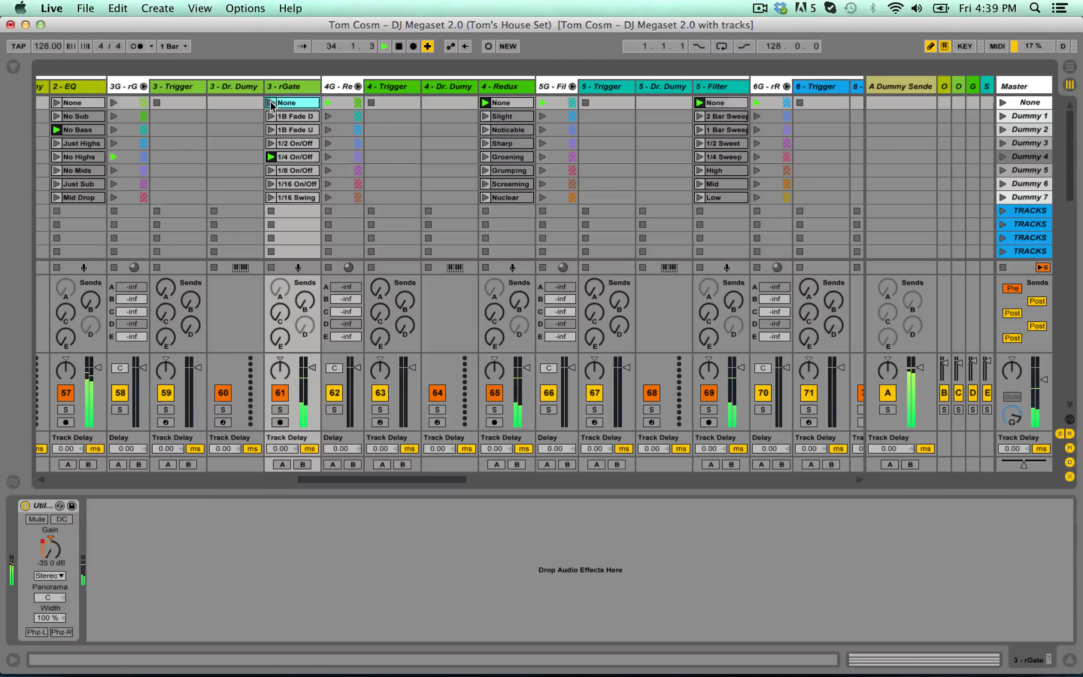
{"action": "left_click", "coordinate": [271, 171]}
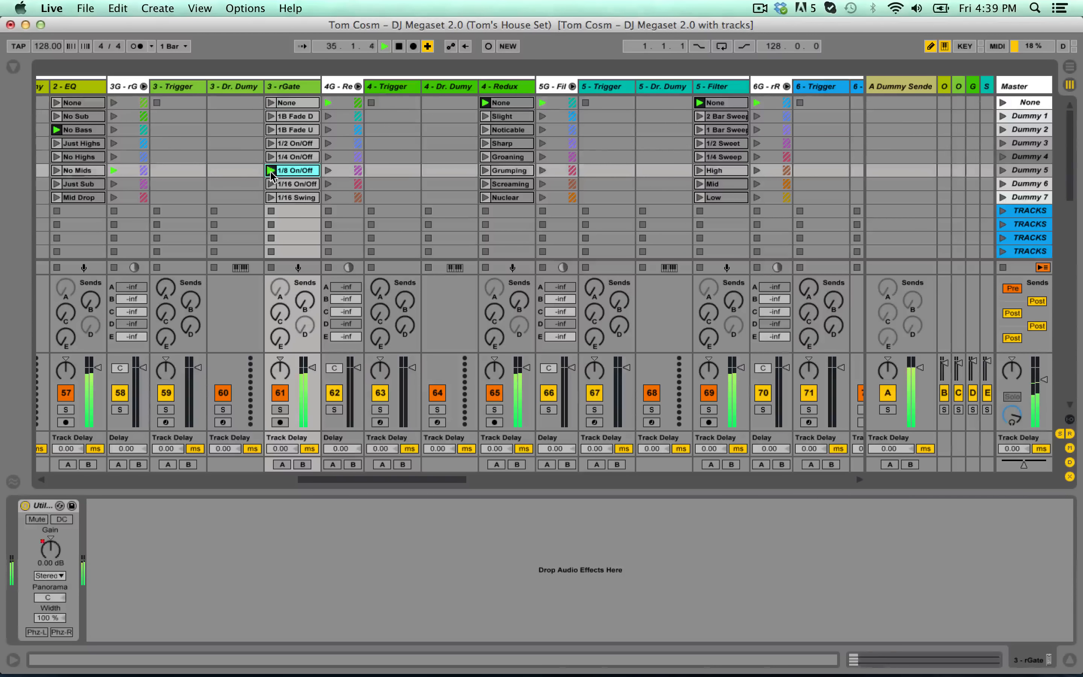
{"action": "left_click", "coordinate": [270, 184]}
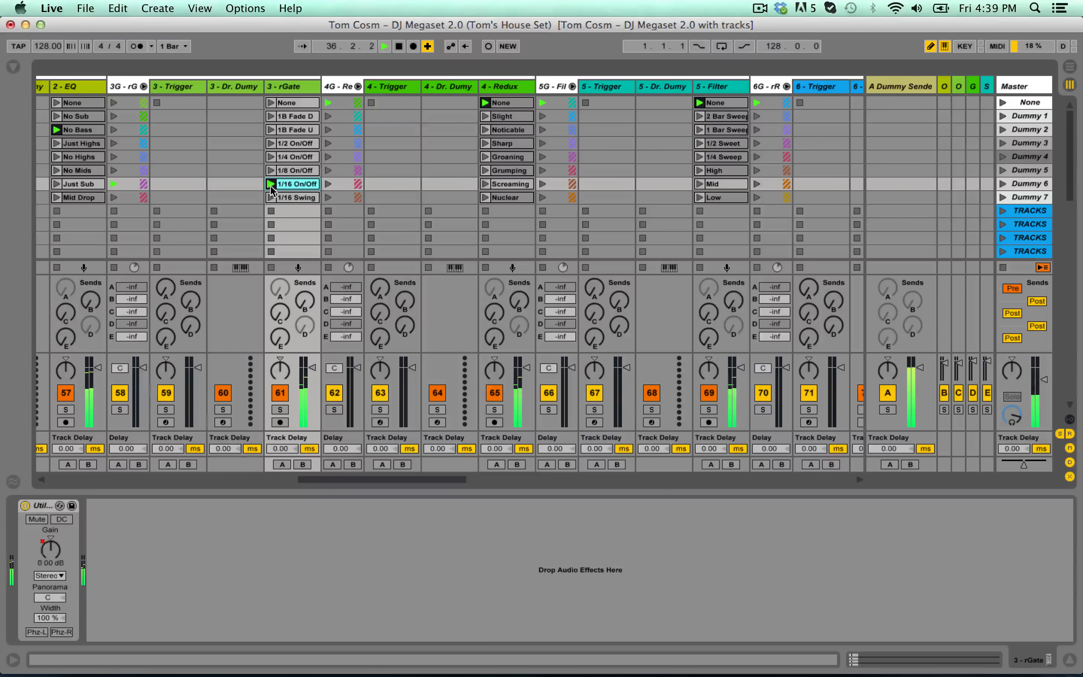
{"action": "left_click", "coordinate": [271, 197]}
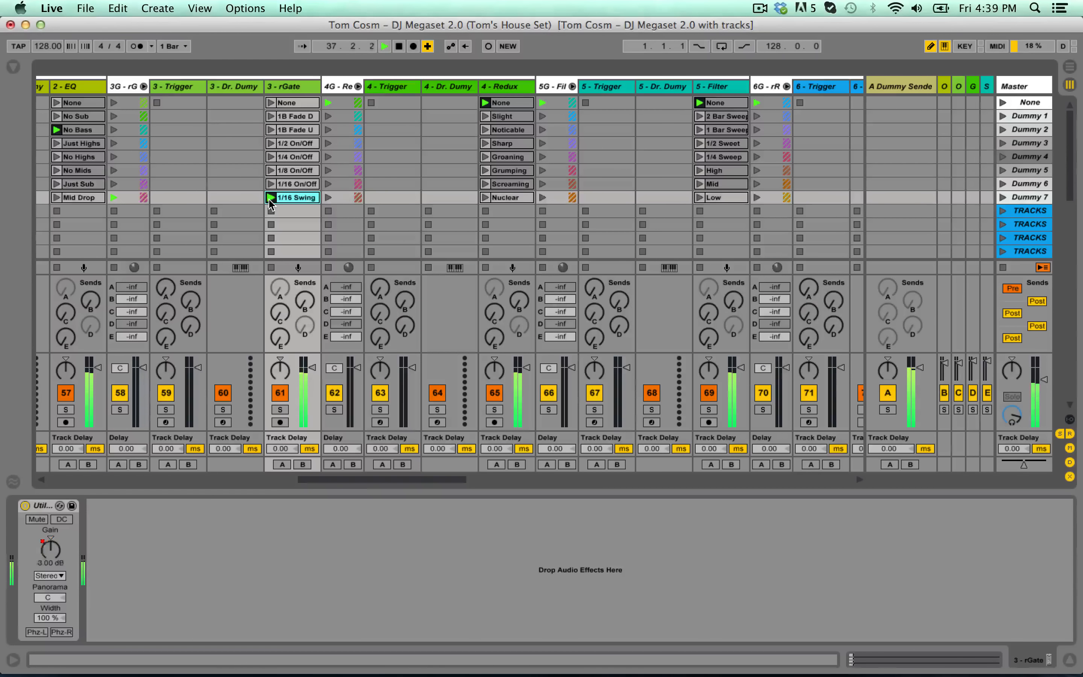
{"action": "left_click", "coordinate": [271, 171]}
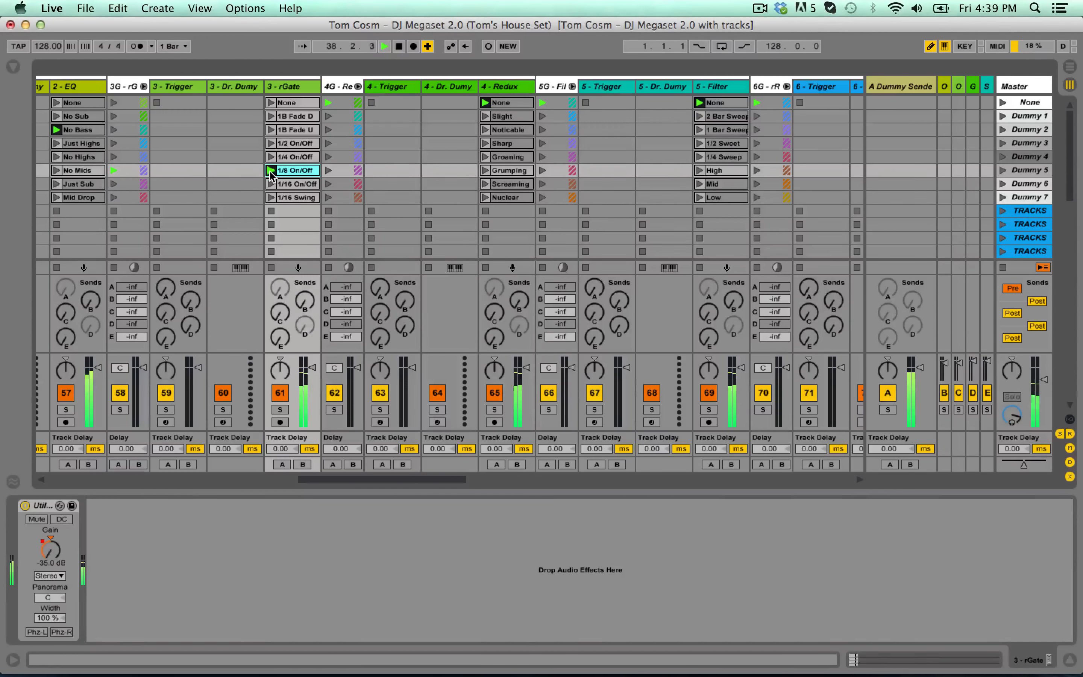
- Show the 4 - Redux track's device and launch its dummy clips, including Slight and Screaming, ending on Sharp
{"action": "scroll", "coordinate": [273, 179], "scroll_direction": "right", "scroll_amount": 5}
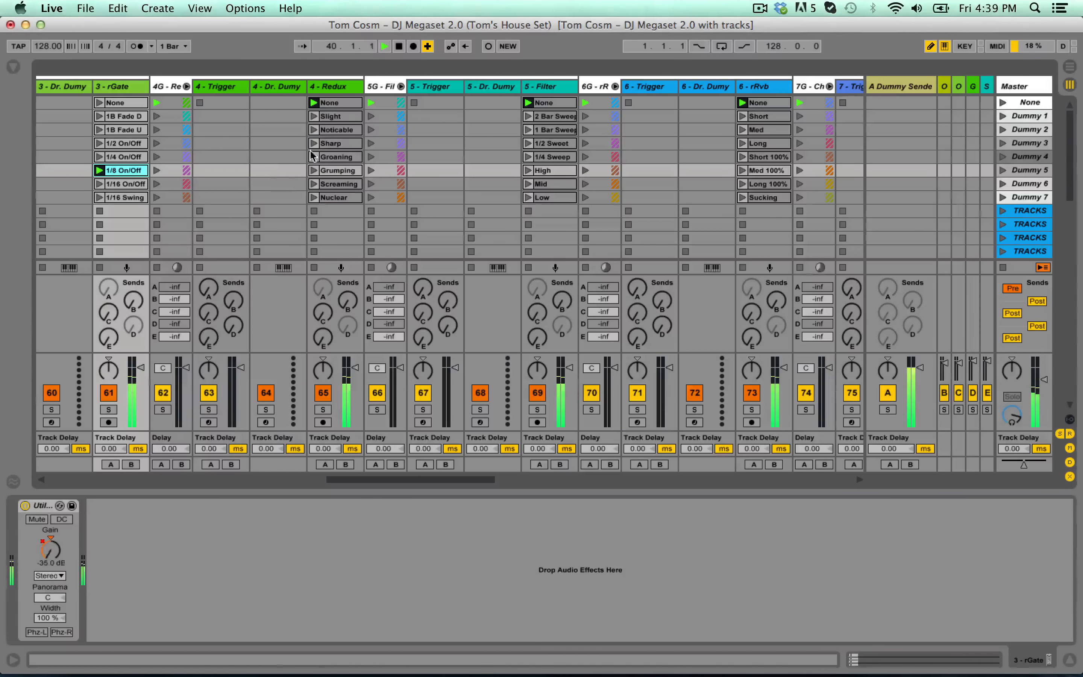
{"action": "left_click", "coordinate": [327, 90]}
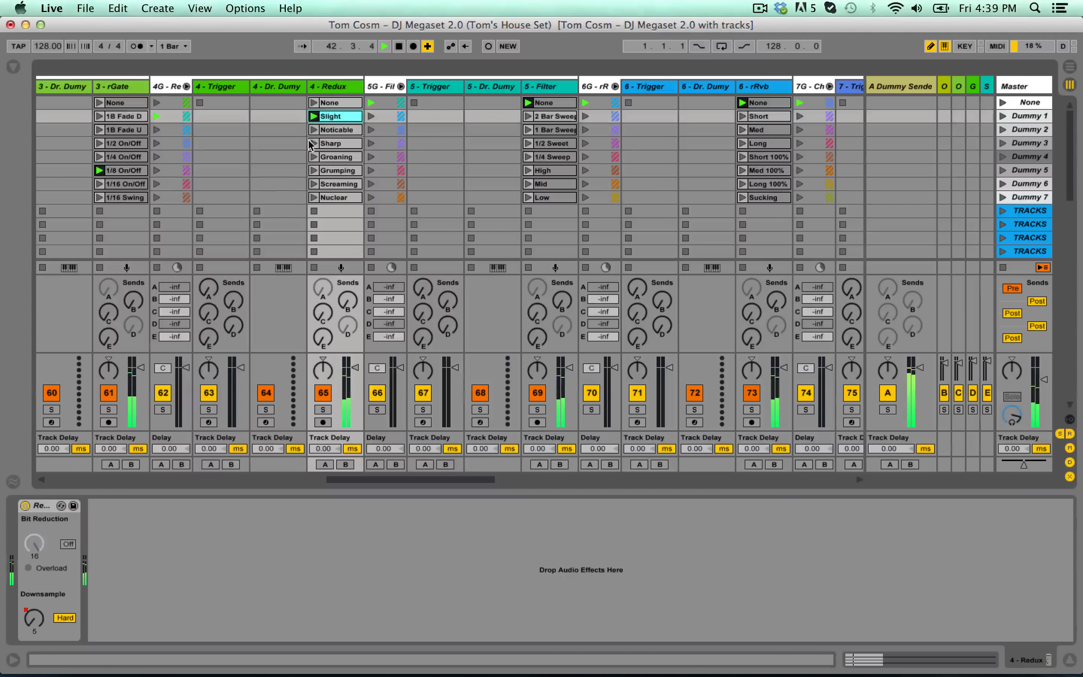
{"action": "left_click", "coordinate": [314, 170]}
{"action": "left_click", "coordinate": [313, 184]}
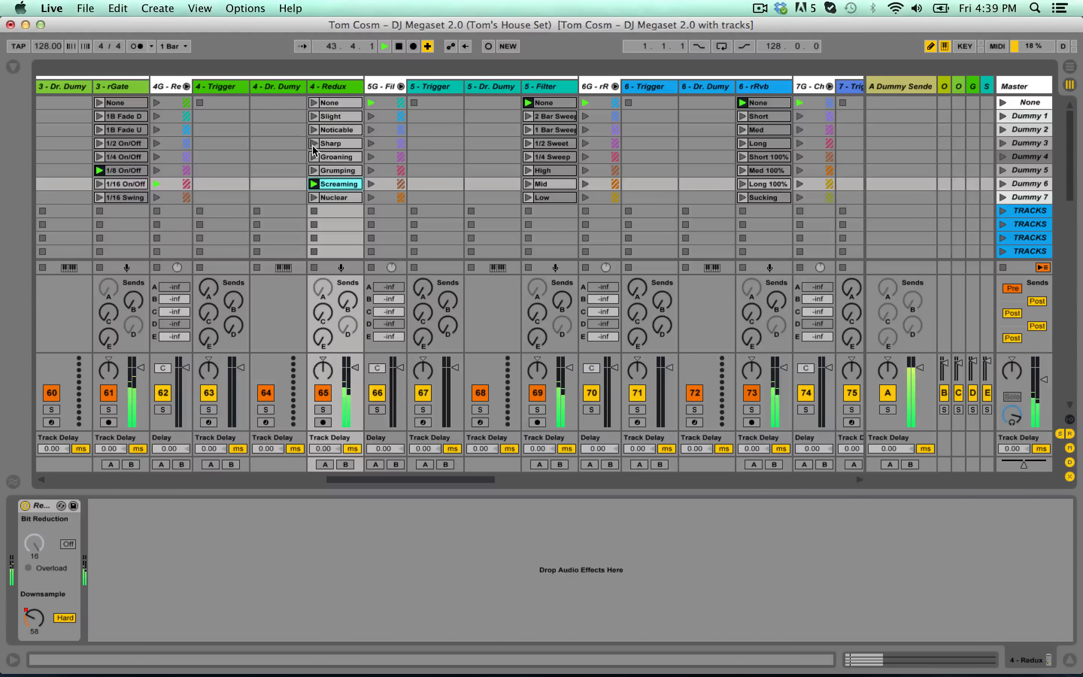
{"action": "left_click", "coordinate": [314, 129]}
{"action": "left_click", "coordinate": [314, 115]}
{"action": "left_click", "coordinate": [314, 143]}
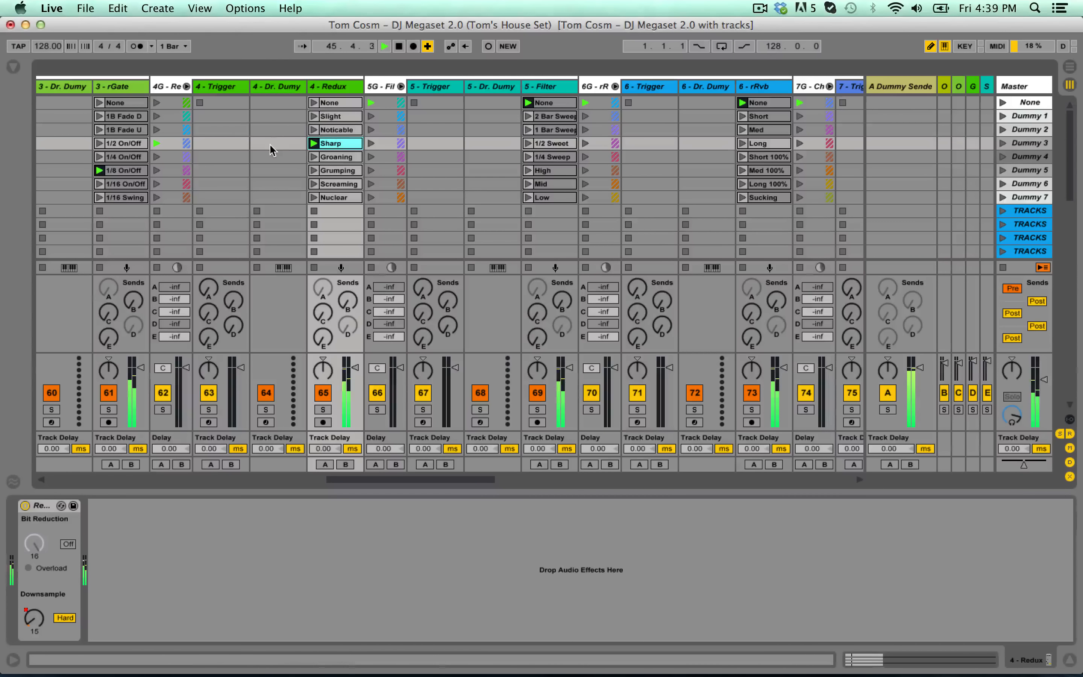
- Examine the Drum Rack on the 4 - Trigger track and the Note to Clip Launch Router on the 4 - Dr. Dumy track
{"action": "scroll", "coordinate": [273, 147], "scroll_direction": "left", "scroll_amount": 1}
{"action": "left_click", "coordinate": [319, 88]}
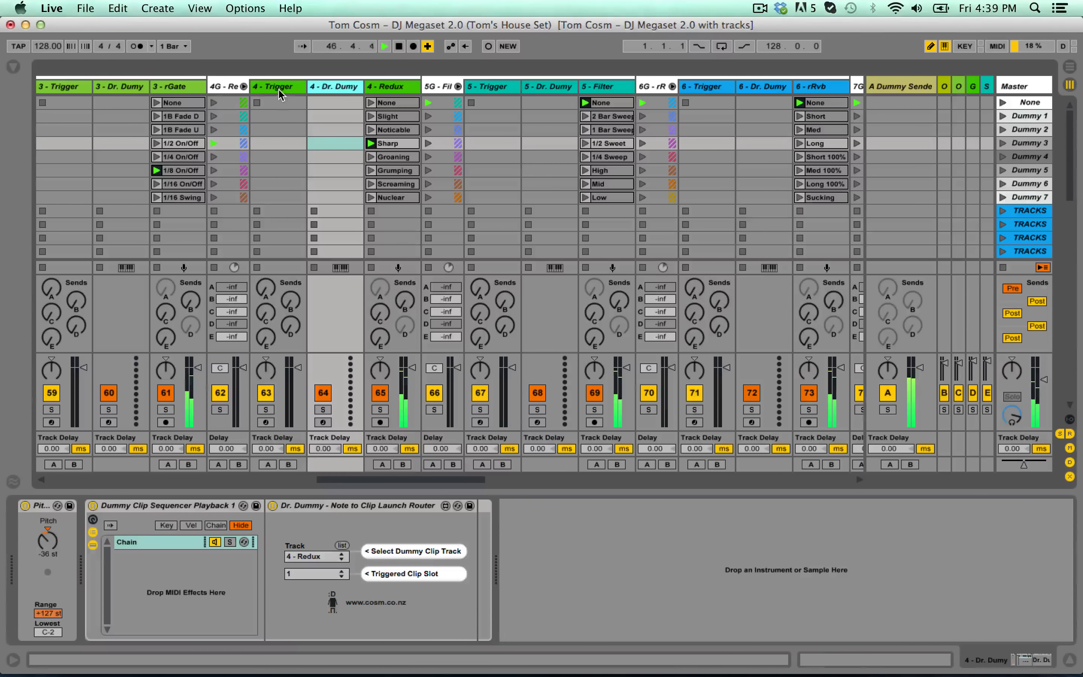
{"action": "left_click", "coordinate": [278, 89]}
{"action": "left_click", "coordinate": [321, 89]}
{"action": "left_click", "coordinate": [295, 84]}
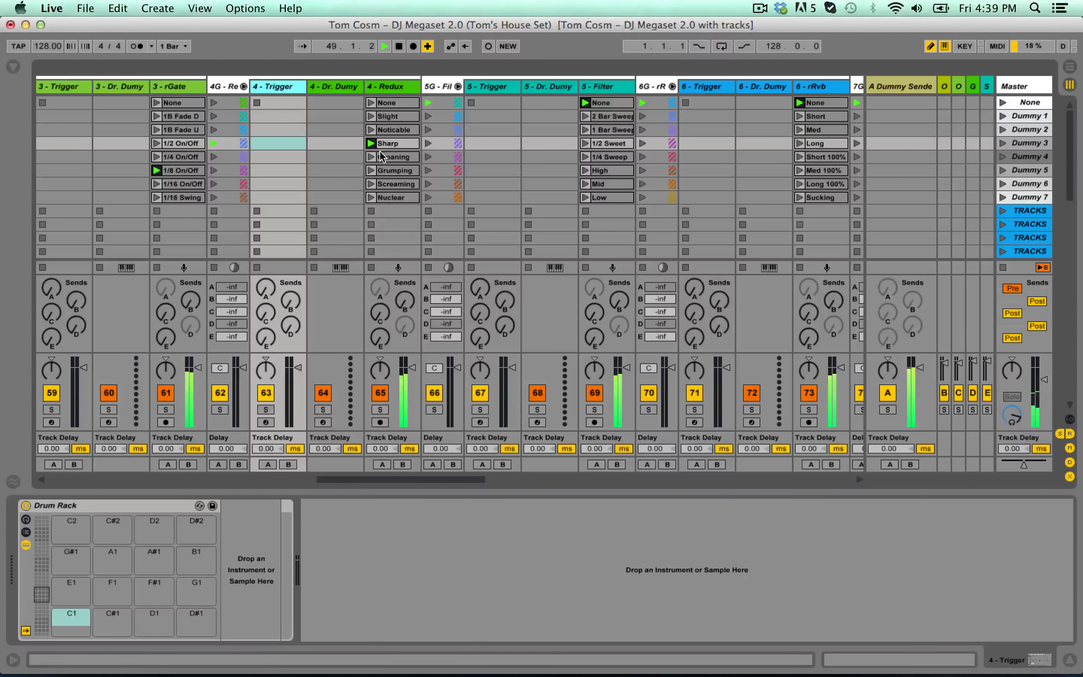
{"action": "left_click", "coordinate": [324, 87]}
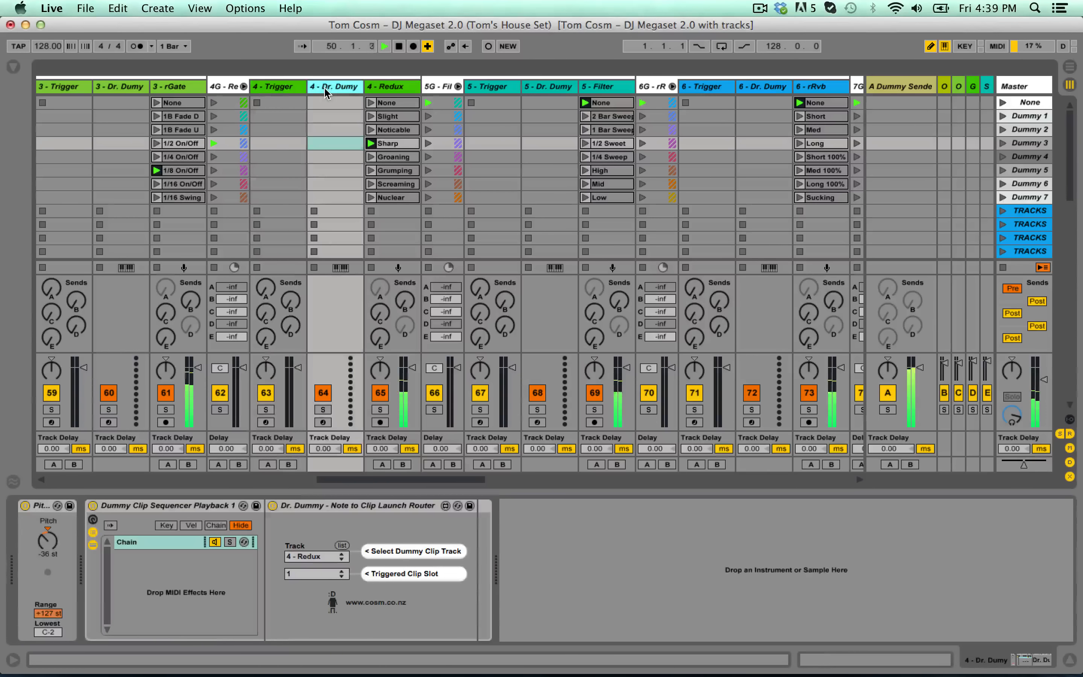
- Create a MIDI clip in the 4 - Trigger track's first slot and add a one-beat C-2 note at its start
{"action": "left_click", "coordinate": [280, 88]}
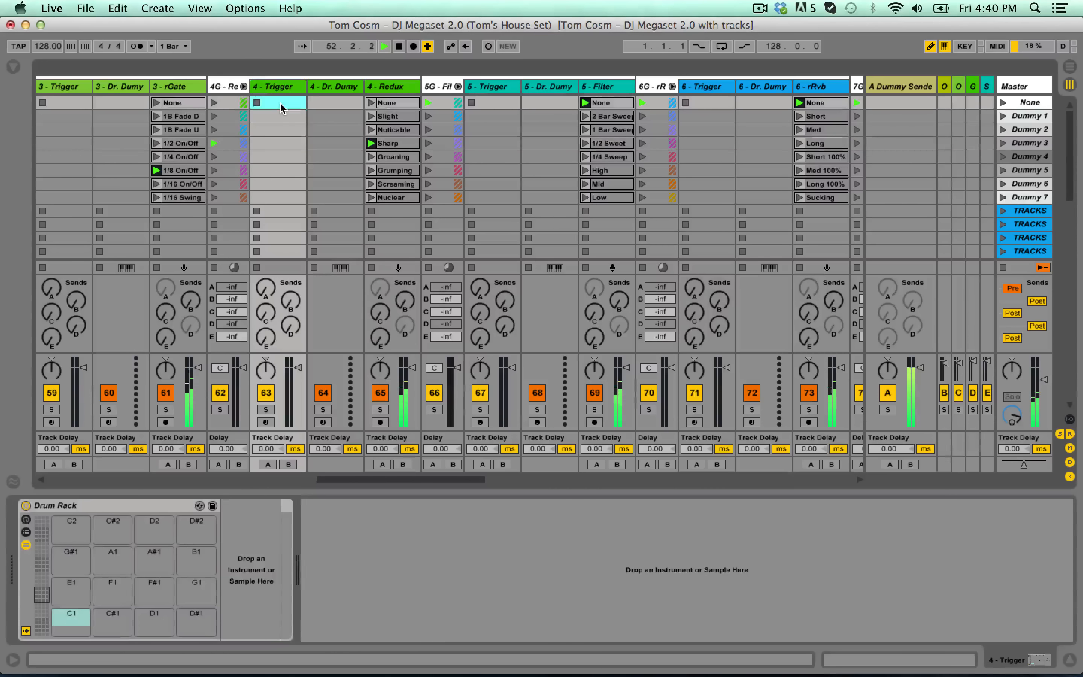
{"action": "double_click", "coordinate": [280, 103]}
{"action": "scroll", "coordinate": [412, 582], "scroll_direction": "down", "scroll_amount": 10}
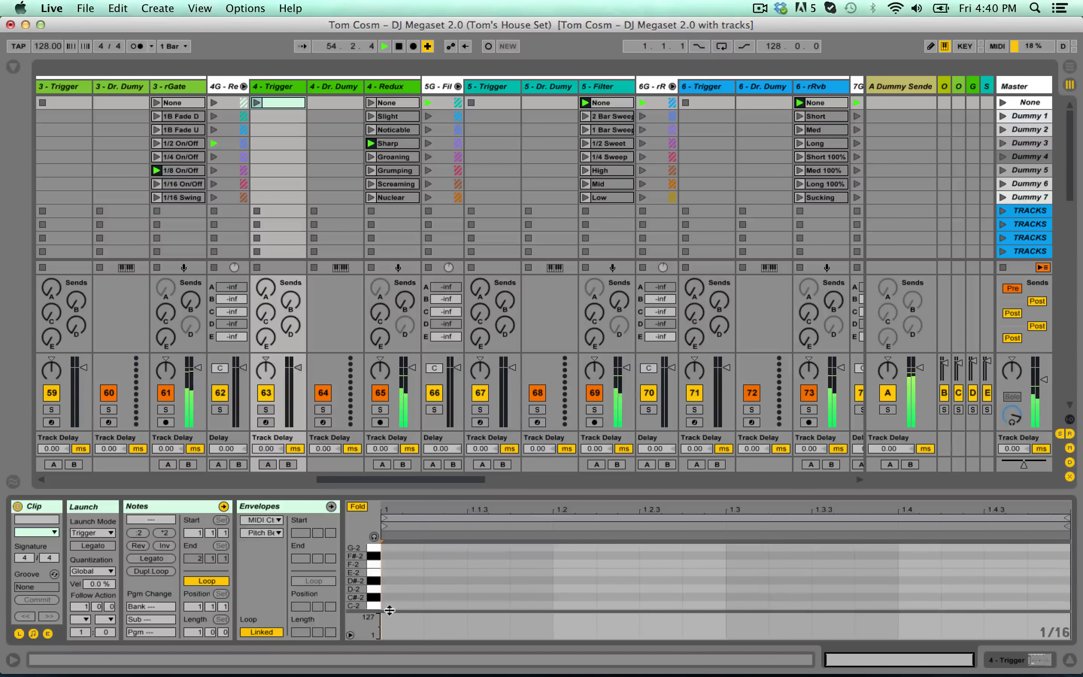
{"action": "mouse_move", "coordinate": [389, 611]}
{"action": "left_mouse_down"}
{"action": "mouse_move", "coordinate": [389, 640]}
{"action": "mouse_move", "coordinate": [553, 635]}
{"action": "left_mouse_up"}
{"action": "left_click", "coordinate": [388, 634]}
- Duplicate the note across the remaining three beats, raising each copy by a semitone to C#-2, D-2 and D#-2
{"action": "key", "text": "super+d"}
{"action": "key", "text": "Up"}
{"action": "key", "text": "super+d"}
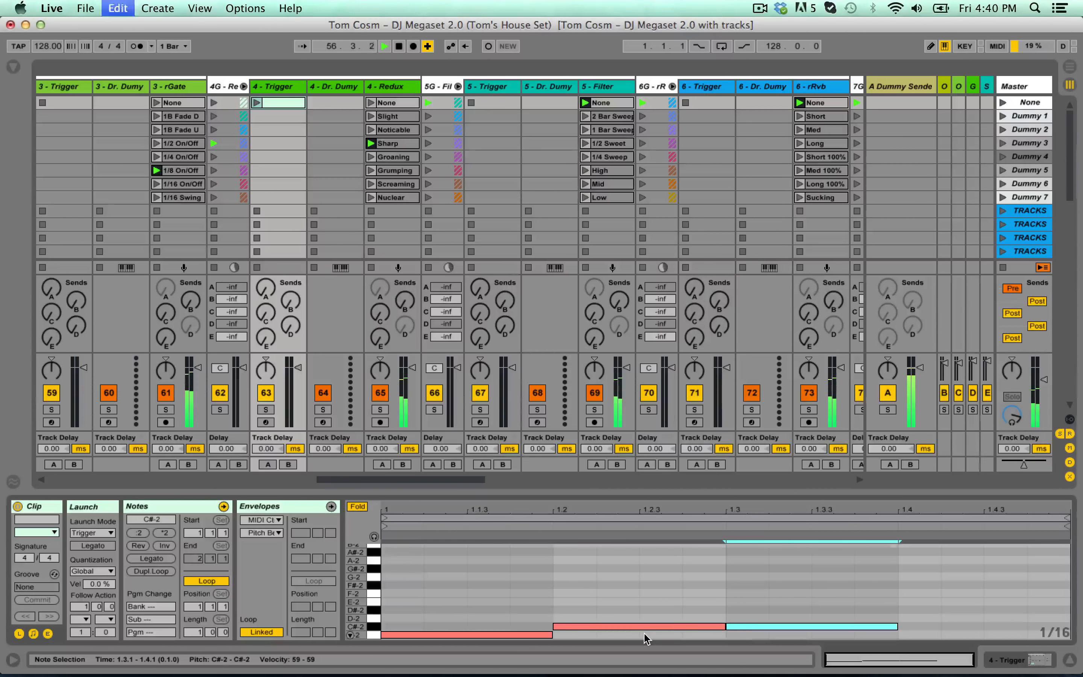
{"action": "key", "text": "Up"}
{"action": "key", "text": "super+d"}
{"action": "key", "text": "Up"}
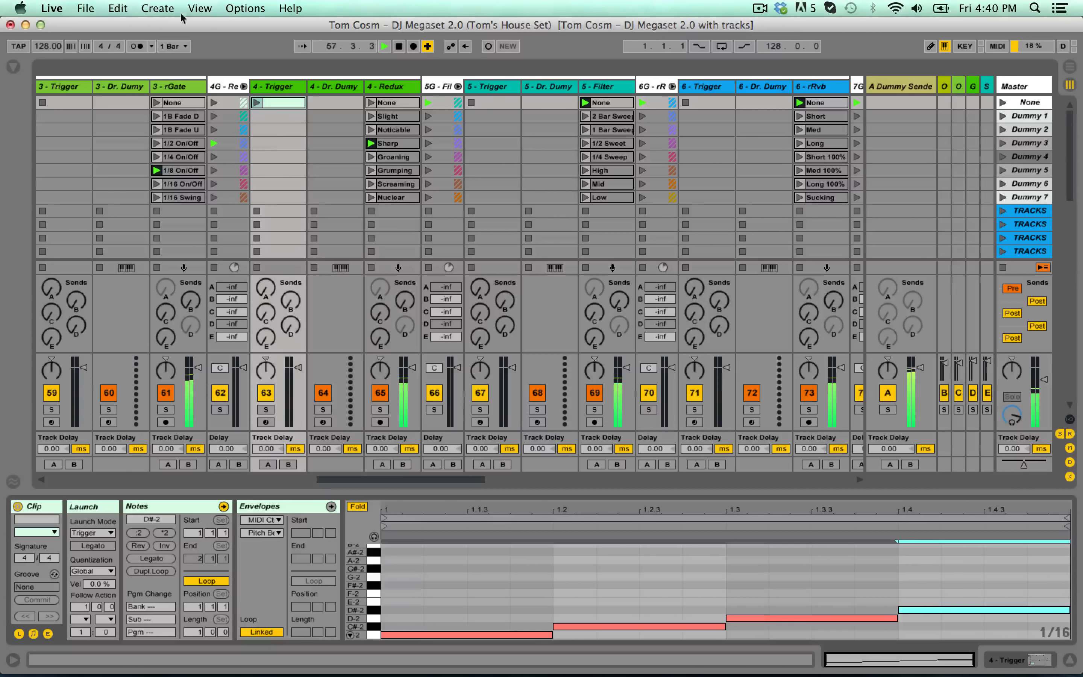
- Launch the 4 - Trigger clip and transpose all four of its notes up by octaves to C1 through D#1
{"action": "left_click", "coordinate": [258, 103]}
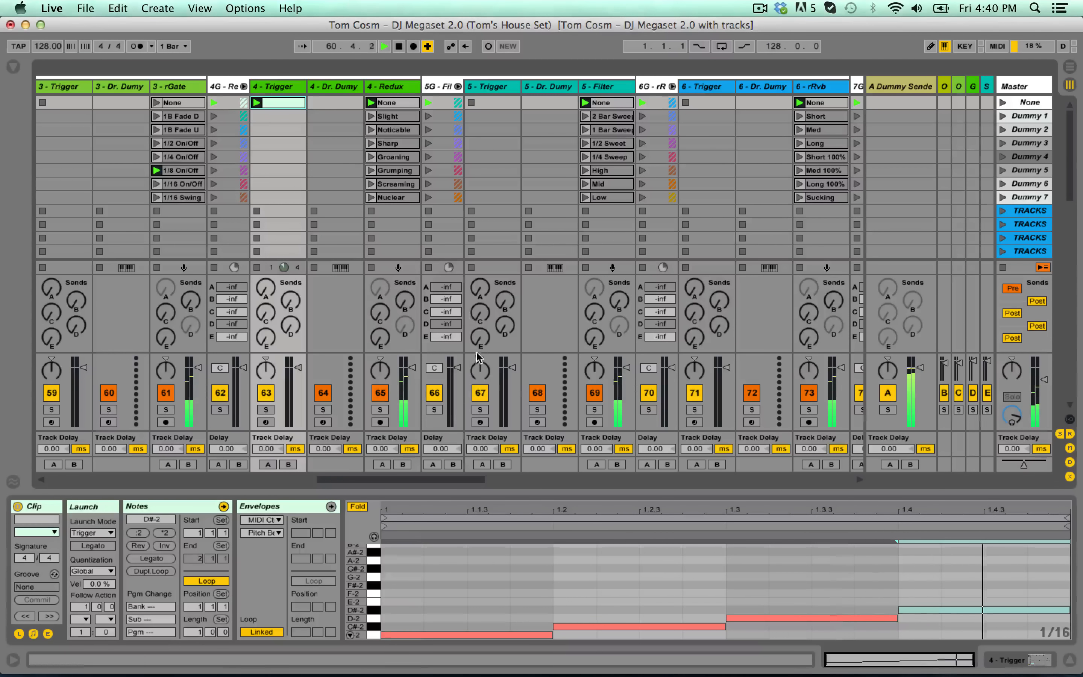
{"action": "key", "text": "super+a"}
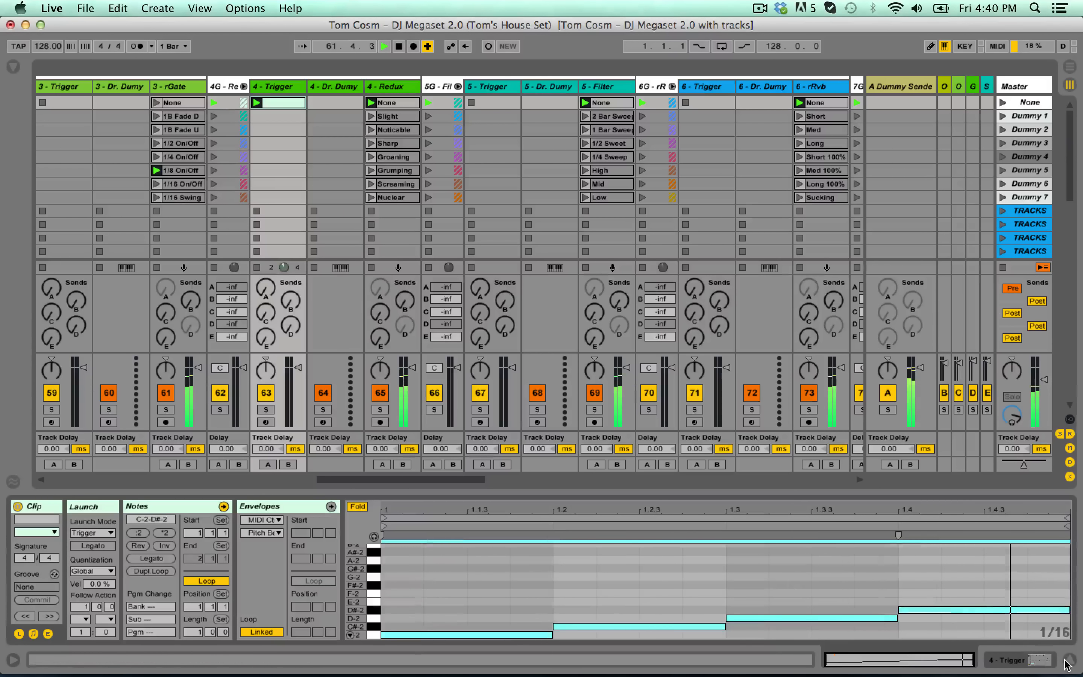
{"action": "key", "text": "shift+Up"}
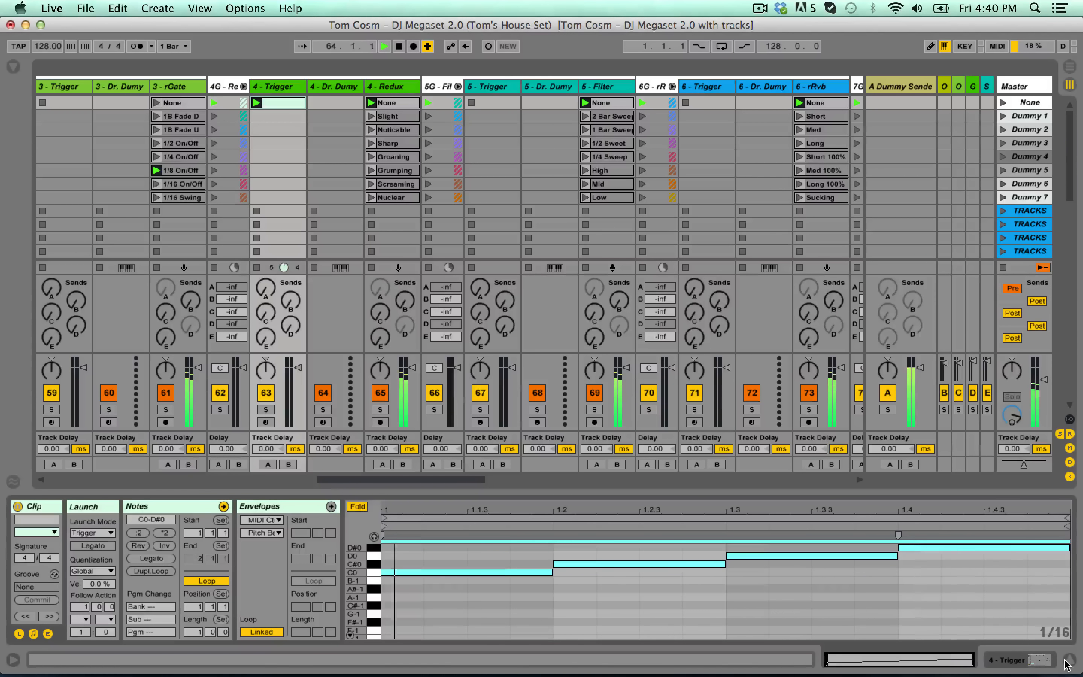
{"action": "key", "text": "shift+Up"}
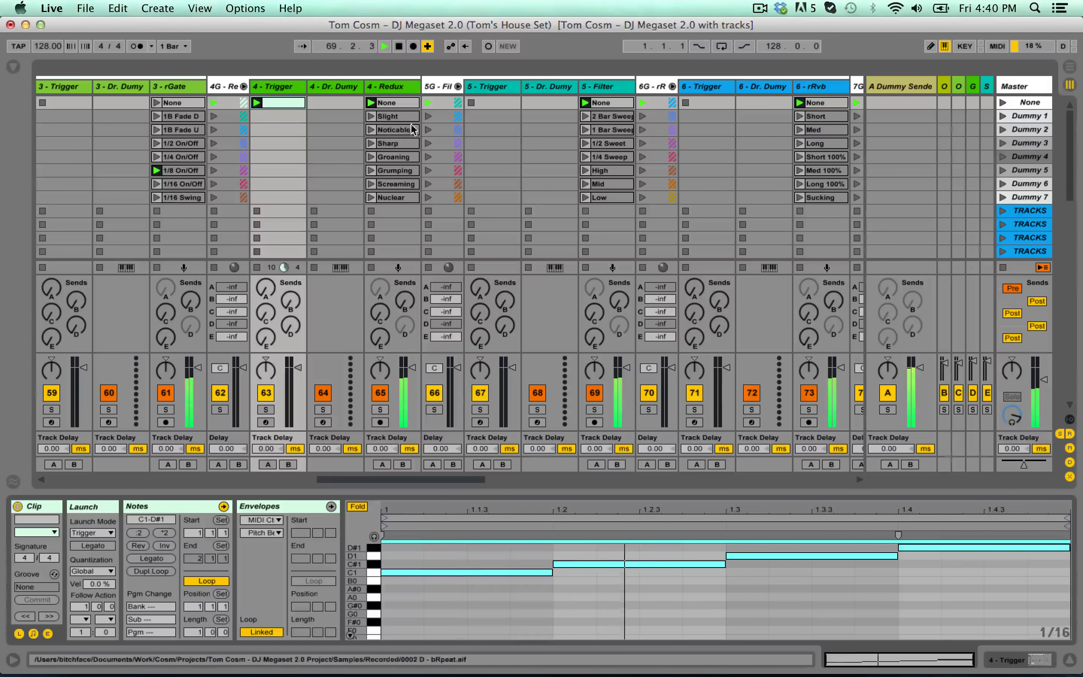
- Shorten the notes in the 4 - Trigger clip and add a two-sixteenth F1 note at 1.3.3
{"action": "scroll", "coordinate": [889, 605], "scroll_direction": "up", "scroll_amount": 2}
{"action": "left_click_drag", "start_coordinate": [897, 589], "coordinate": [897, 564]}
{"action": "left_click", "coordinate": [857, 581]}
{"action": "double_click", "coordinate": [817, 565]}
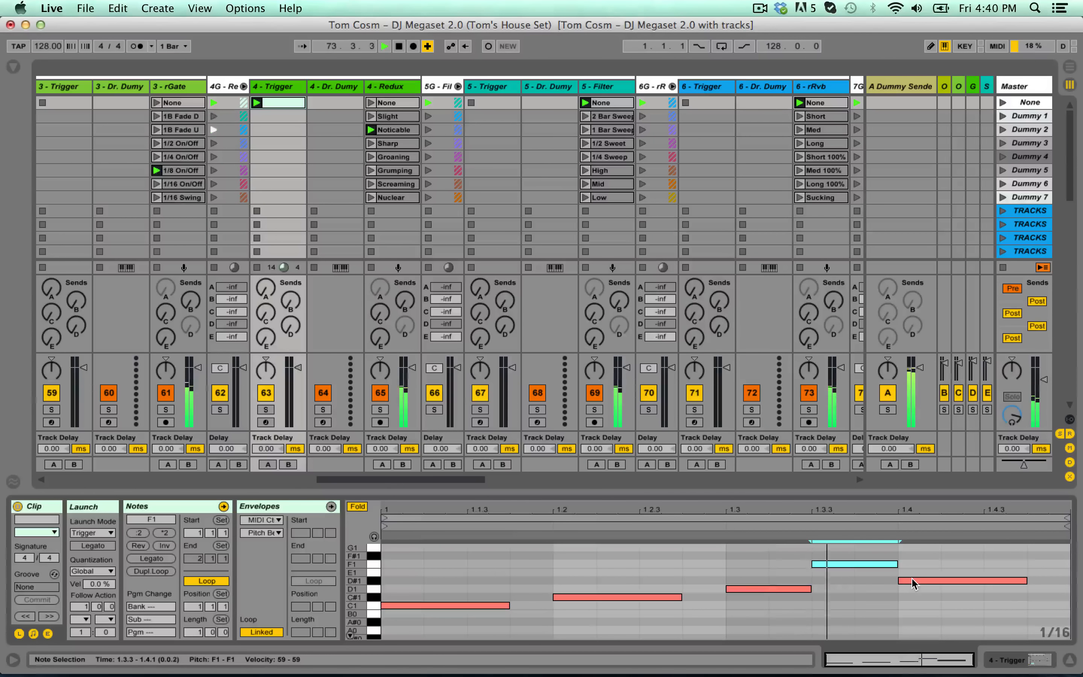
- Audition the 5 - Filter sweep clips 1/2 Sweet, 1/4 Sweep and 1 Bar Sweep, finishing on None
{"action": "scroll", "coordinate": [615, 231], "scroll_direction": "right", "scroll_amount": 2}
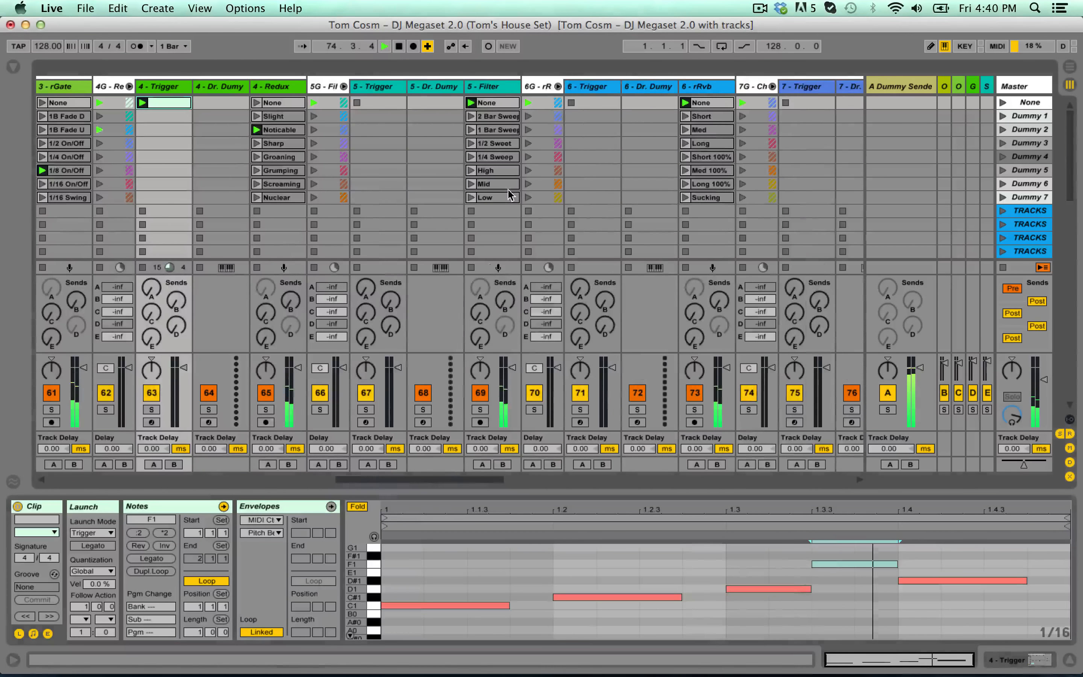
{"action": "scroll", "coordinate": [488, 130], "scroll_direction": "right", "scroll_amount": 1}
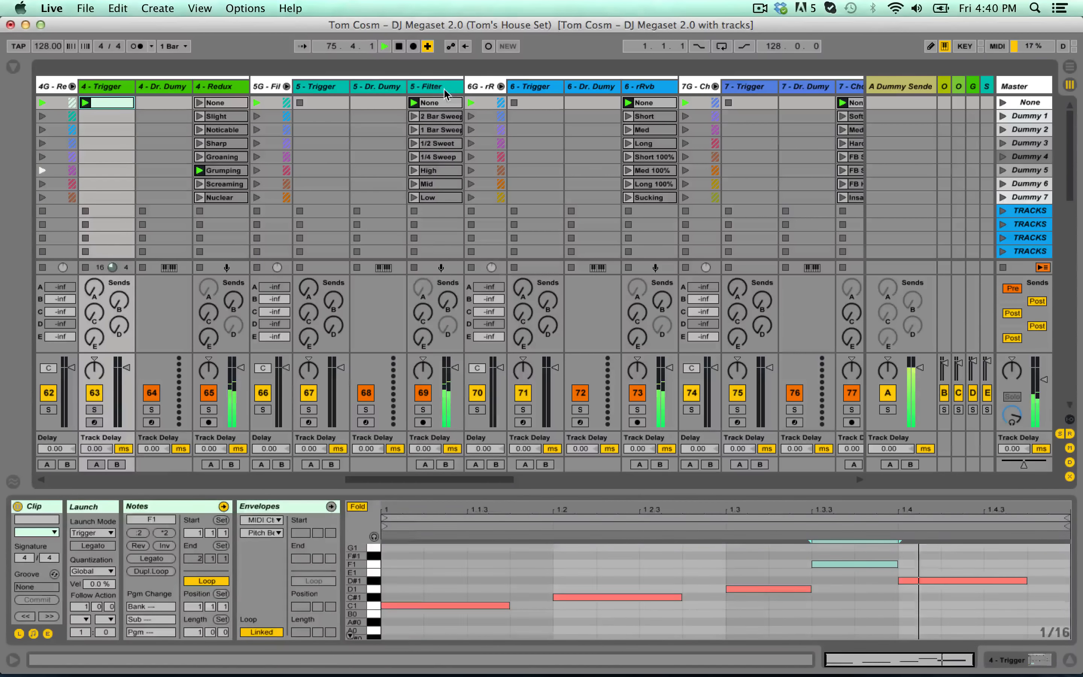
{"action": "left_click", "coordinate": [414, 143]}
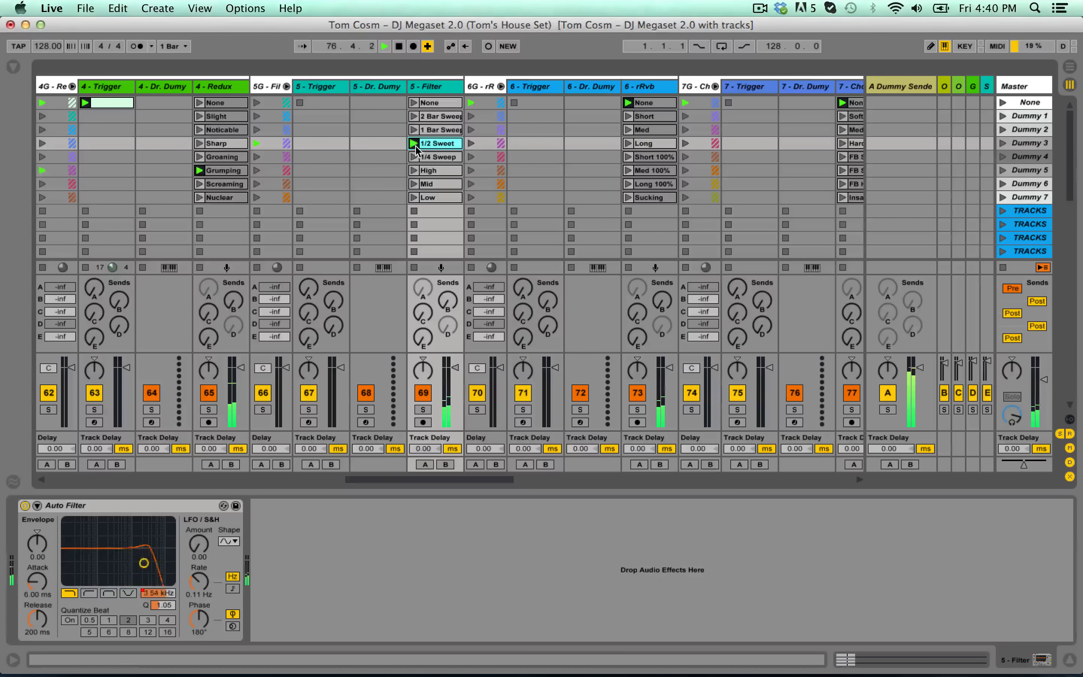
{"action": "left_click", "coordinate": [414, 157]}
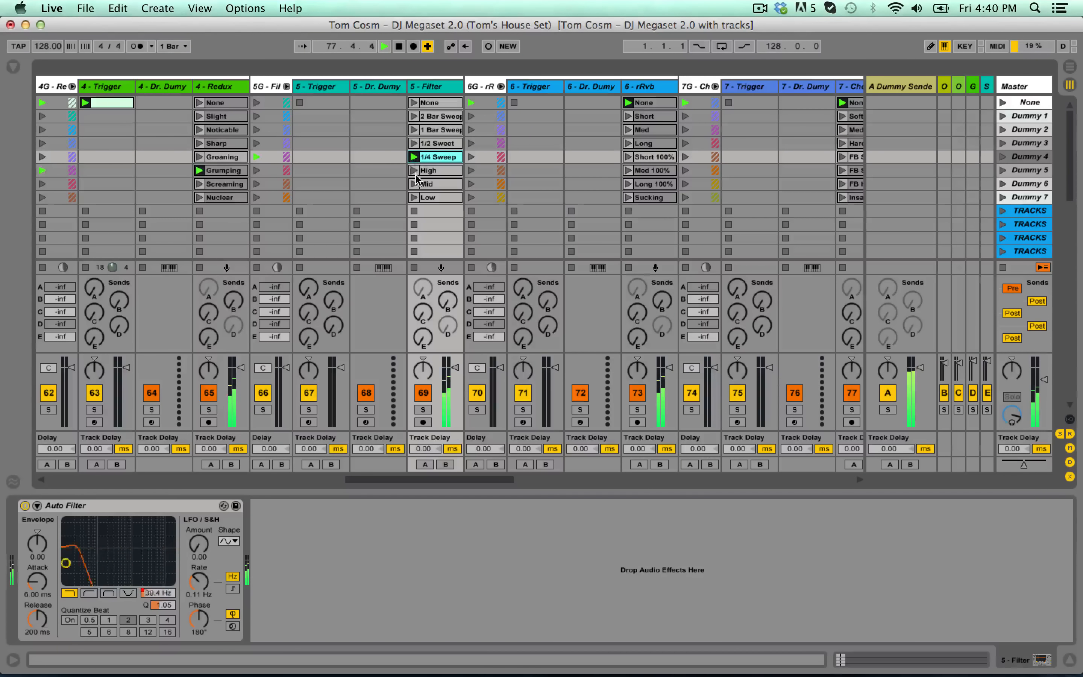
{"action": "left_click", "coordinate": [414, 129]}
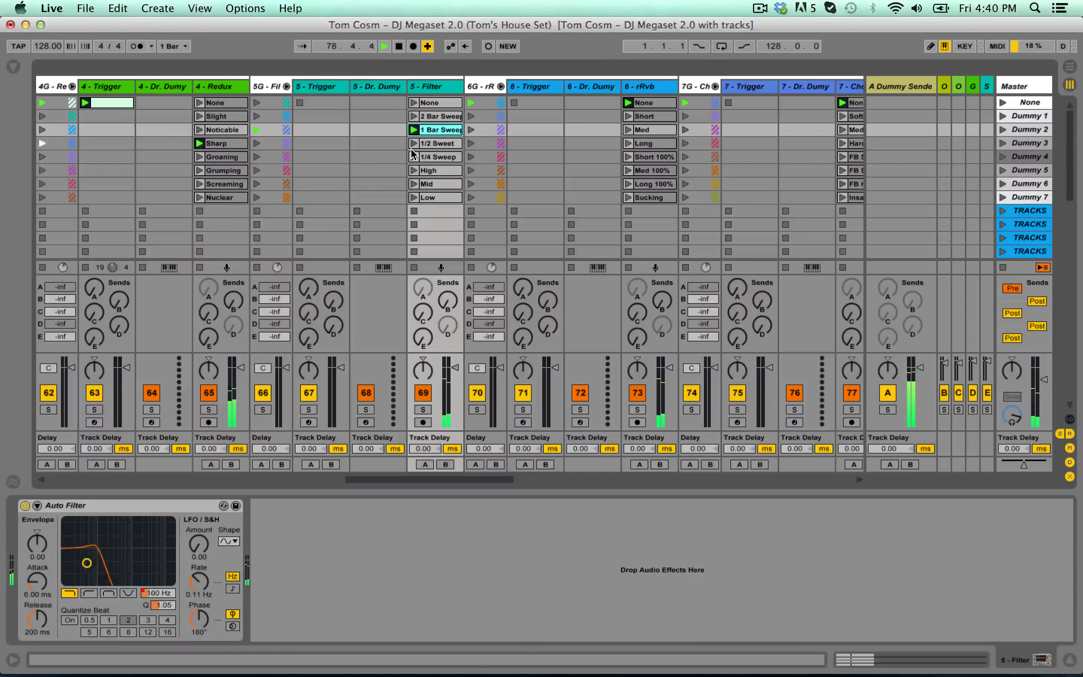
{"action": "left_click", "coordinate": [414, 144]}
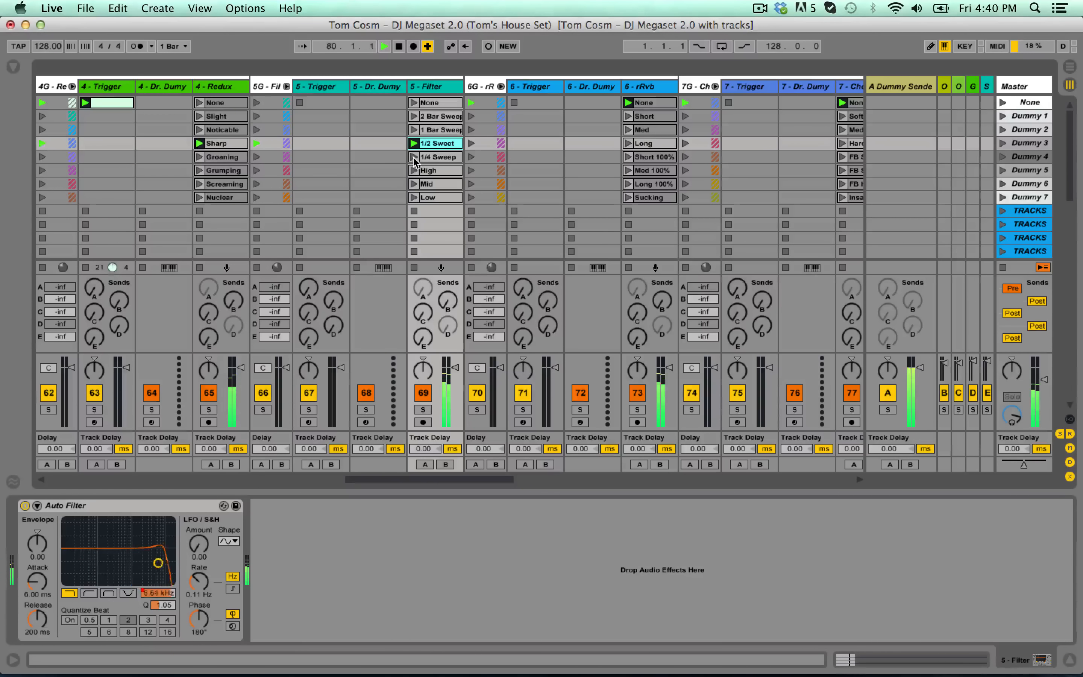
{"action": "left_click", "coordinate": [414, 157]}
{"action": "left_click", "coordinate": [414, 103]}
- Launch the Short, Long, Long 100% and Sucking clips in turn on the 6 - rRvb track, leaving Sucking playing
{"action": "scroll", "coordinate": [471, 152], "scroll_direction": "right", "scroll_amount": 3}
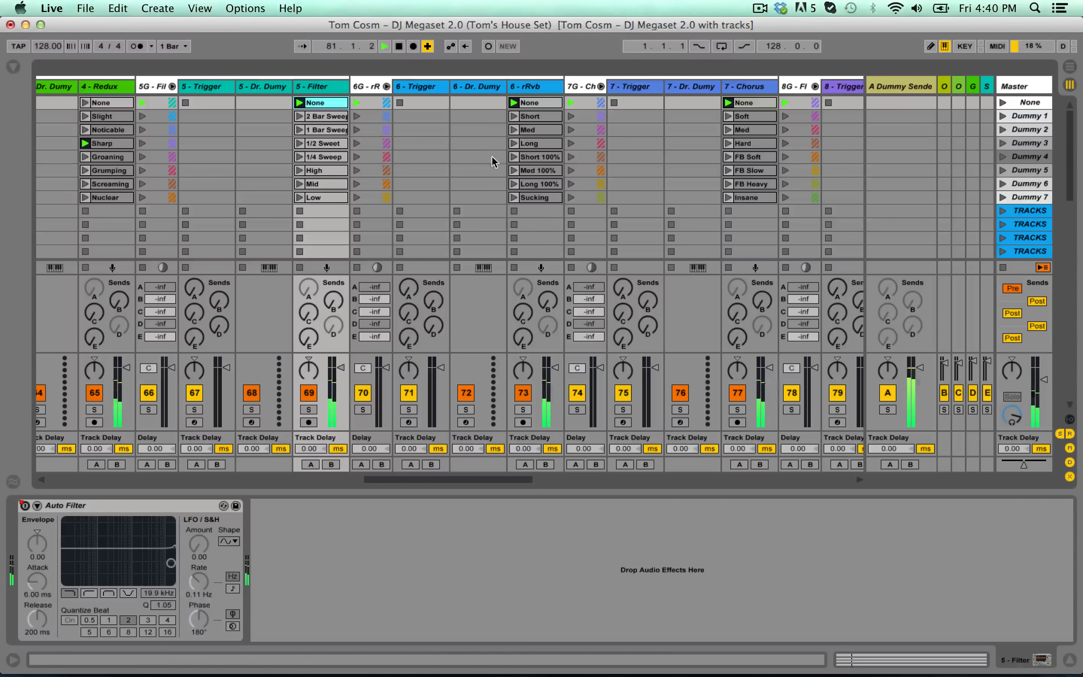
{"action": "left_click", "coordinate": [516, 117]}
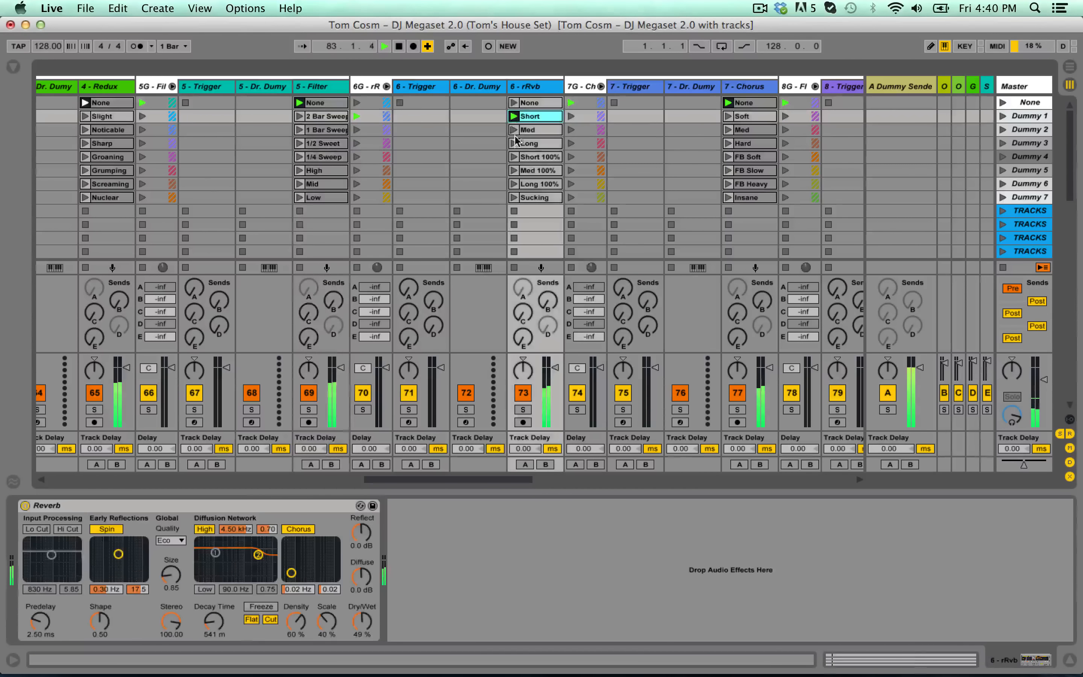
{"action": "left_click", "coordinate": [515, 143]}
{"action": "left_click", "coordinate": [513, 183]}
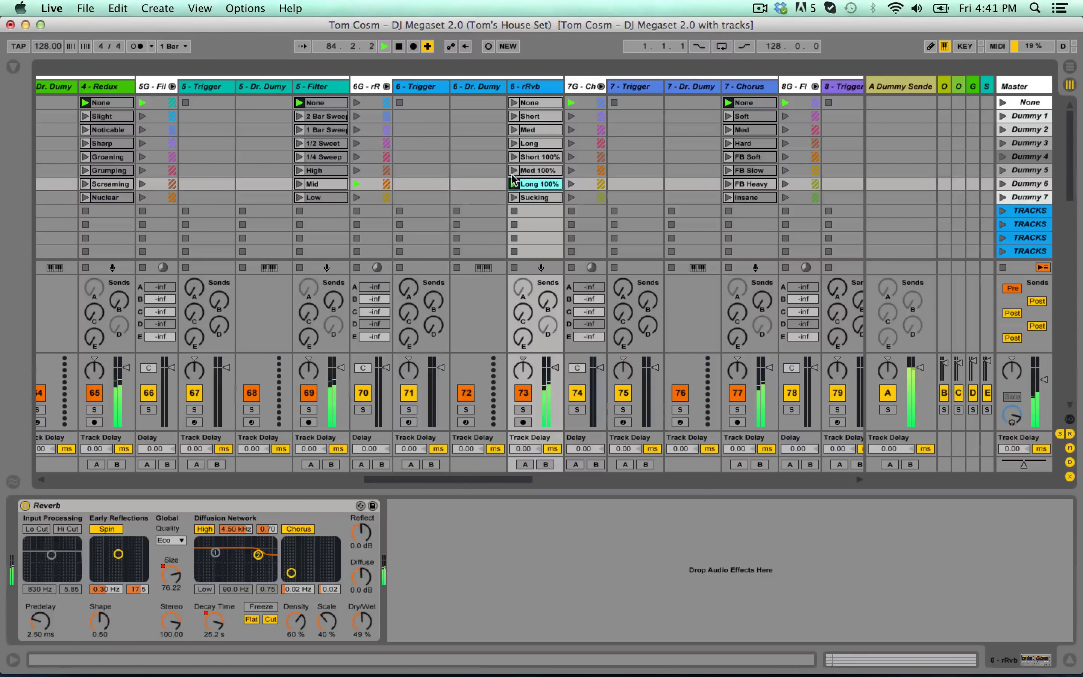
{"action": "left_click", "coordinate": [513, 197]}
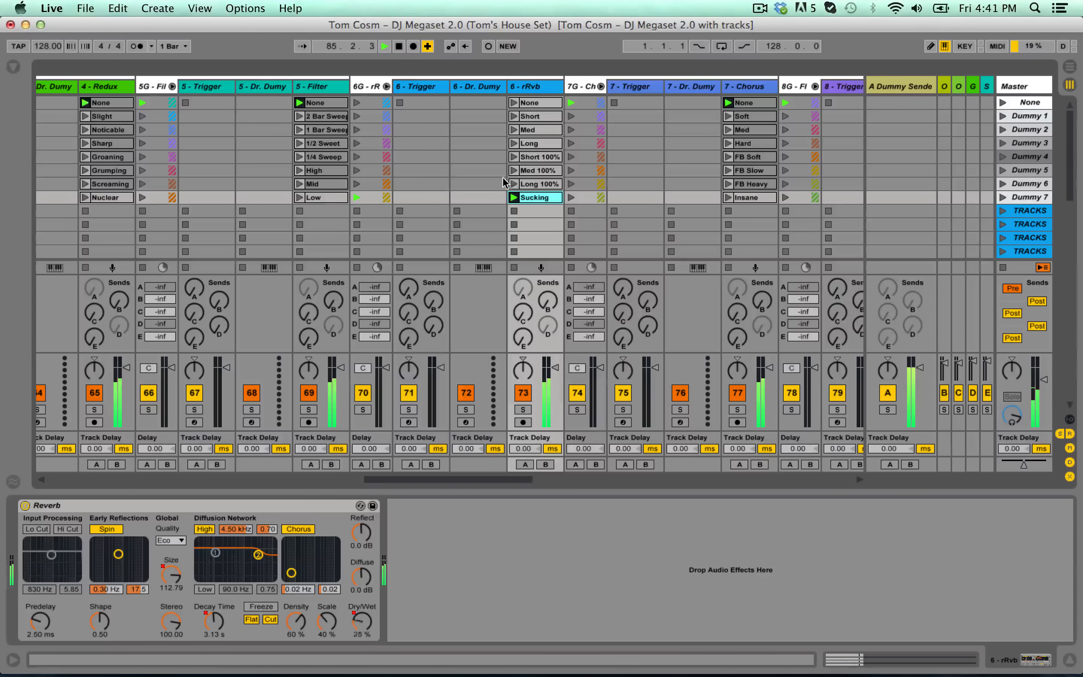
- Audition the Med, Hard, FB Soft, FB Slow and Insane clips on the 7 - Chorus track, finishing on None
{"action": "scroll", "coordinate": [511, 179], "scroll_direction": "right", "scroll_amount": 5}
{"action": "scroll", "coordinate": [513, 174], "scroll_direction": "right", "scroll_amount": 1}
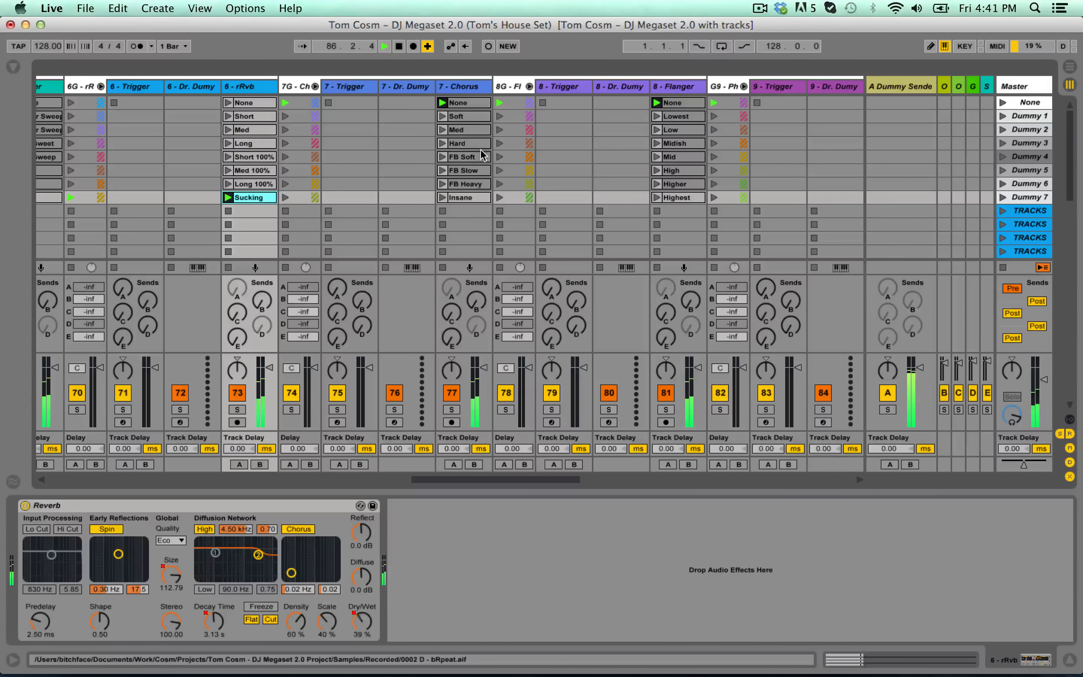
{"action": "left_click", "coordinate": [443, 129]}
{"action": "left_click", "coordinate": [442, 143]}
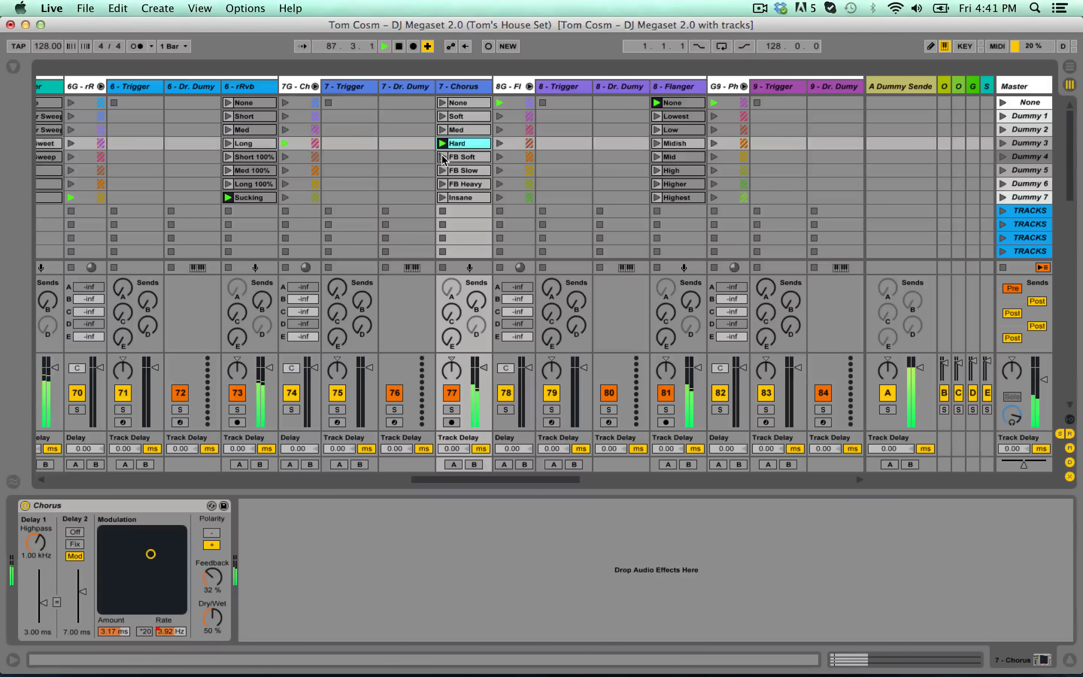
{"action": "left_click", "coordinate": [442, 157]}
{"action": "left_click", "coordinate": [442, 170]}
{"action": "left_click", "coordinate": [442, 198]}
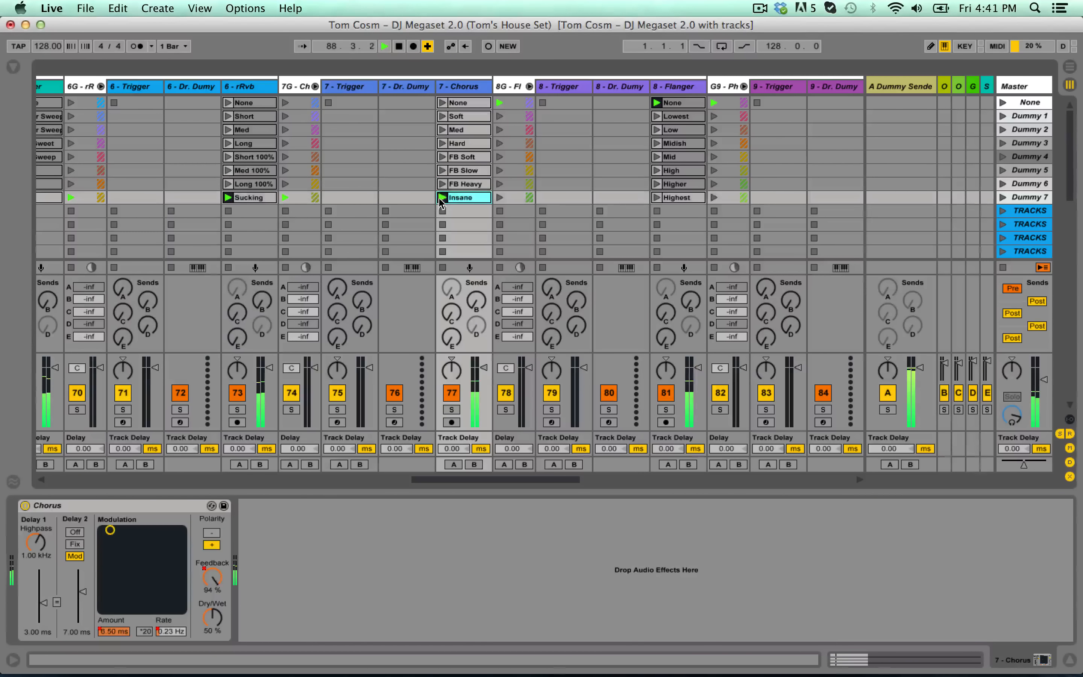
{"action": "left_click", "coordinate": [442, 102]}
- Cycle the 8 - Flanger track through Midish, High, Low and Mid back to Midish, and launch High on 9 - Phaser
{"action": "scroll", "coordinate": [542, 143], "scroll_direction": "right", "scroll_amount": 2}
{"action": "left_click", "coordinate": [545, 144]}
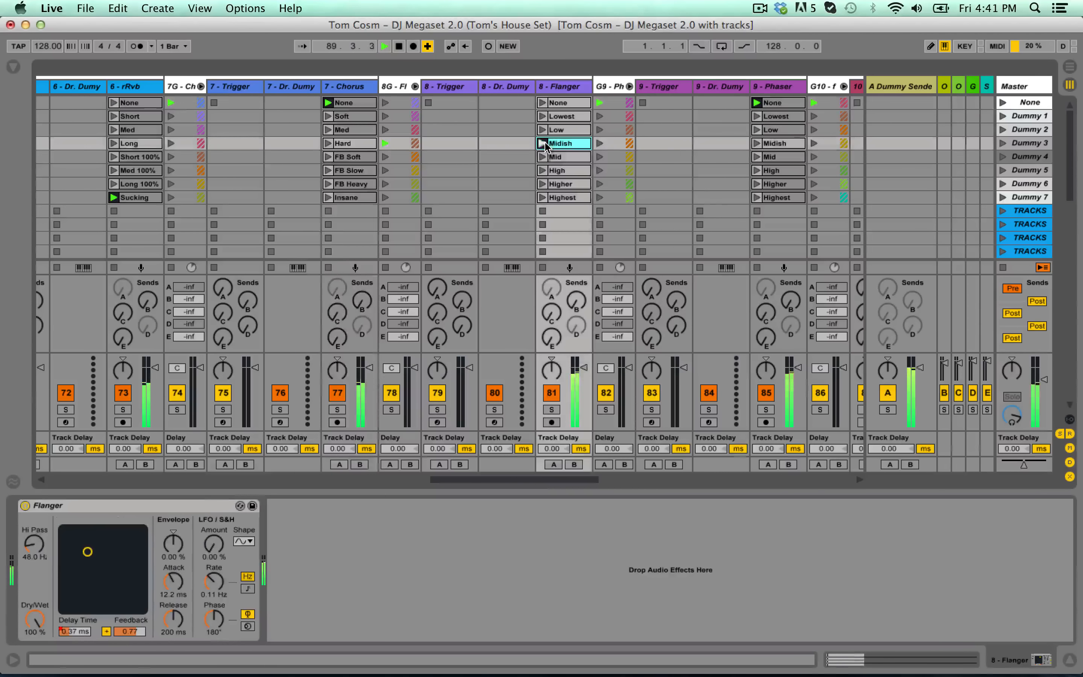
{"action": "left_click", "coordinate": [542, 171]}
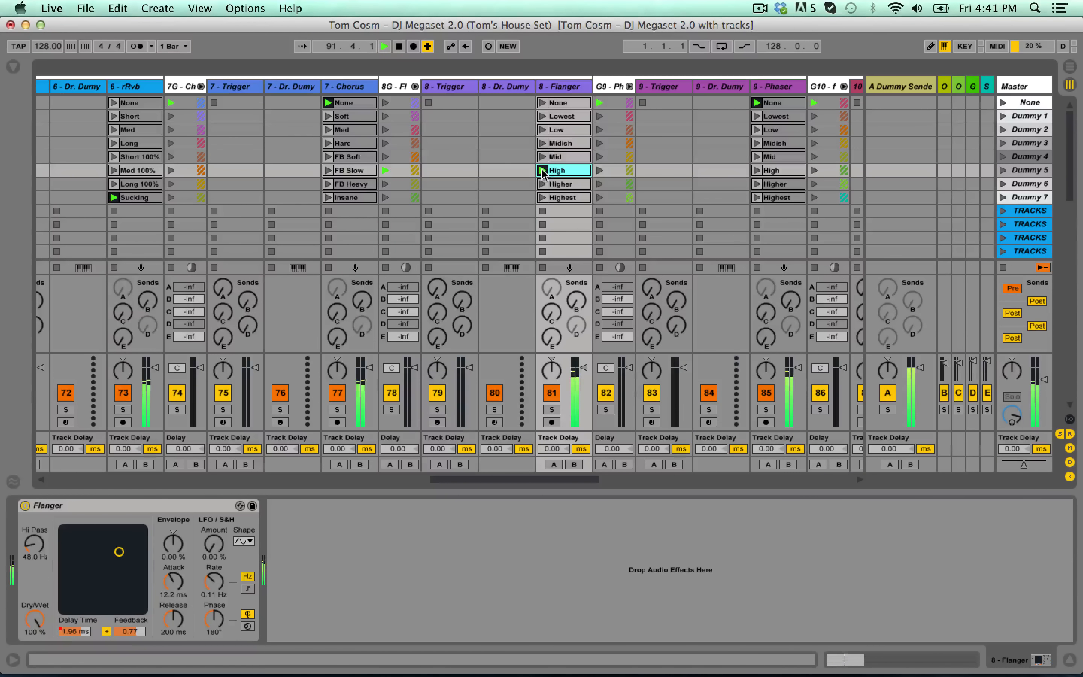
{"action": "left_click", "coordinate": [542, 130]}
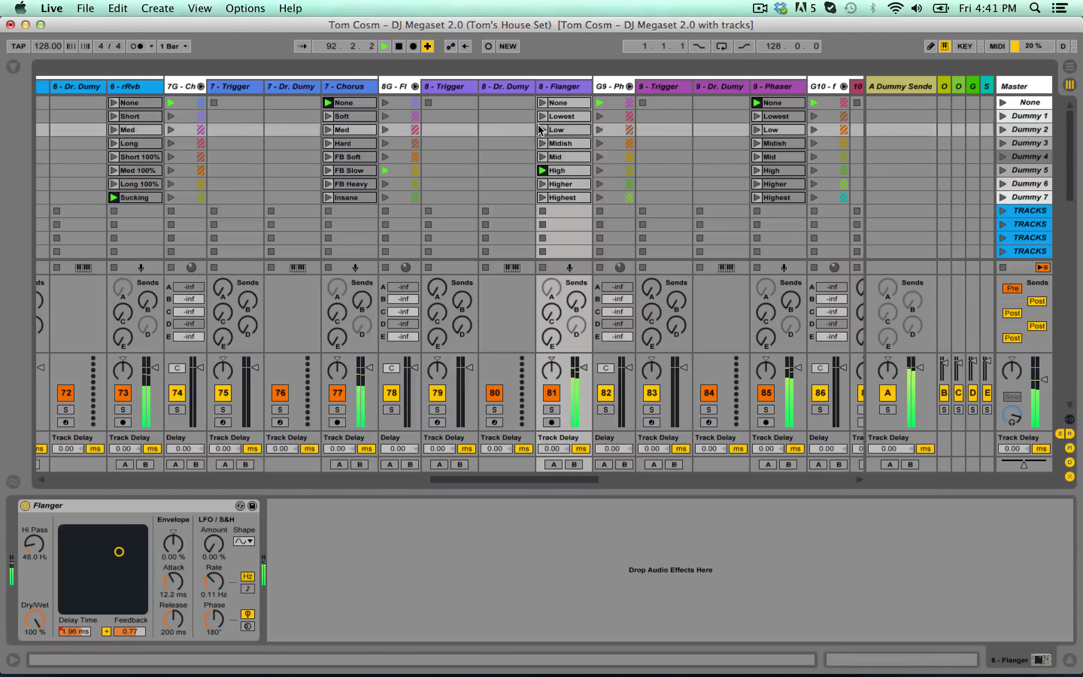
{"action": "left_click", "coordinate": [541, 157]}
{"action": "left_click", "coordinate": [542, 143]}
{"action": "scroll", "coordinate": [535, 146], "scroll_direction": "right", "scroll_amount": 5}
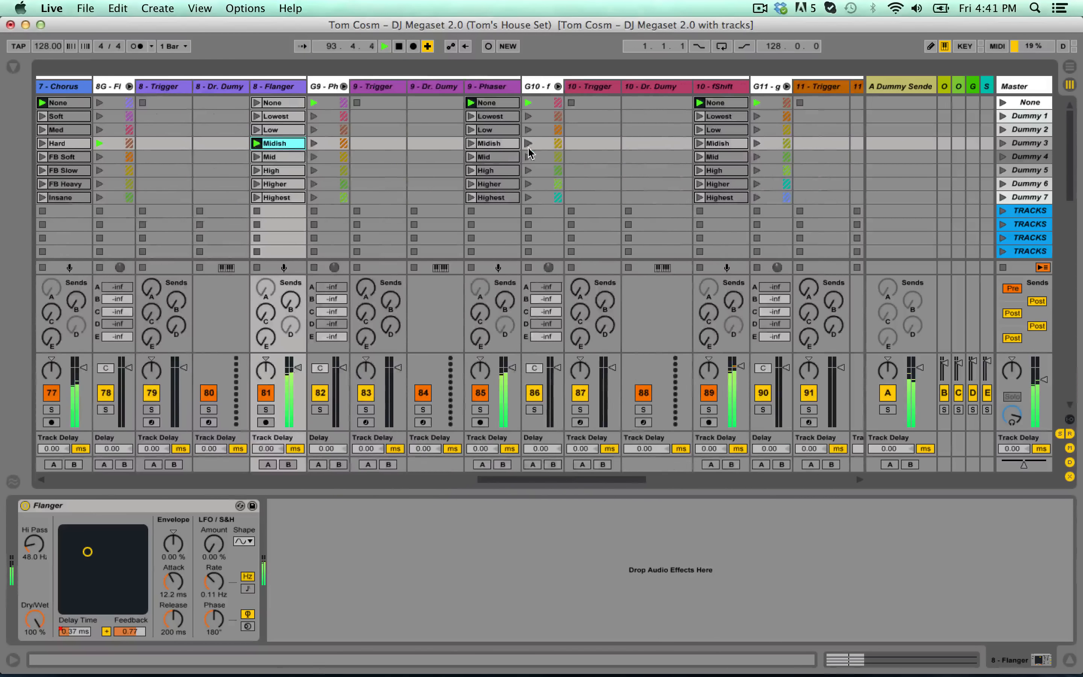
{"action": "left_click", "coordinate": [471, 171]}
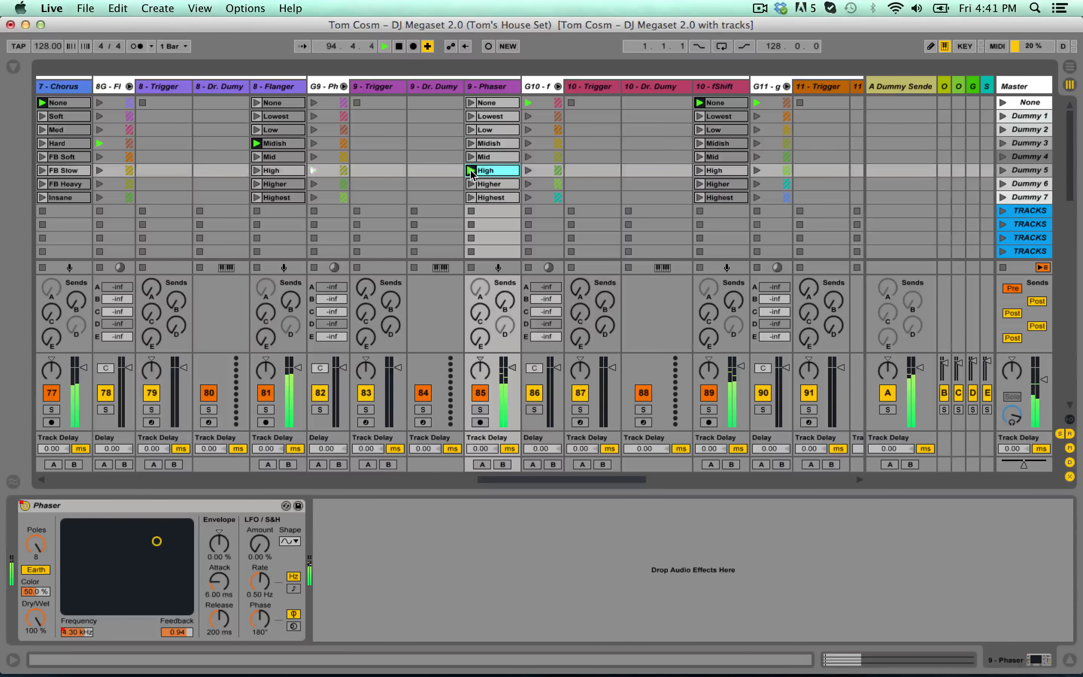
- Launch the Low, Mid, High, Higher and Highest clips in turn on the 10 - fShift track, finishing on Low
{"action": "scroll", "coordinate": [515, 143], "scroll_direction": "right", "scroll_amount": 3}
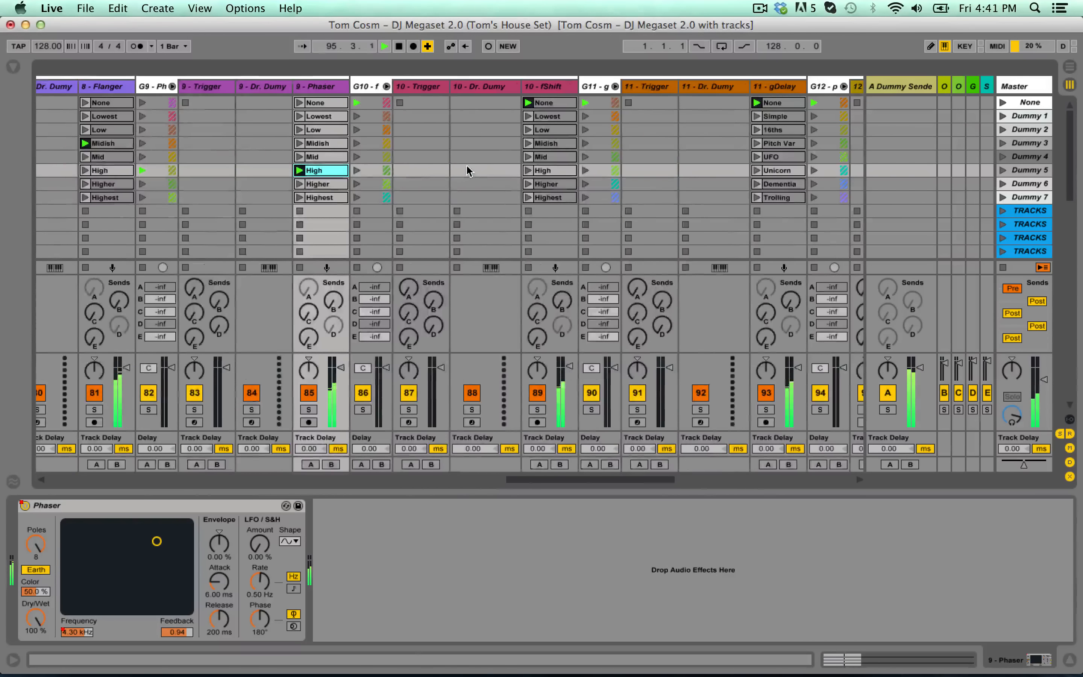
{"action": "left_click", "coordinate": [528, 130]}
{"action": "left_click", "coordinate": [528, 156]}
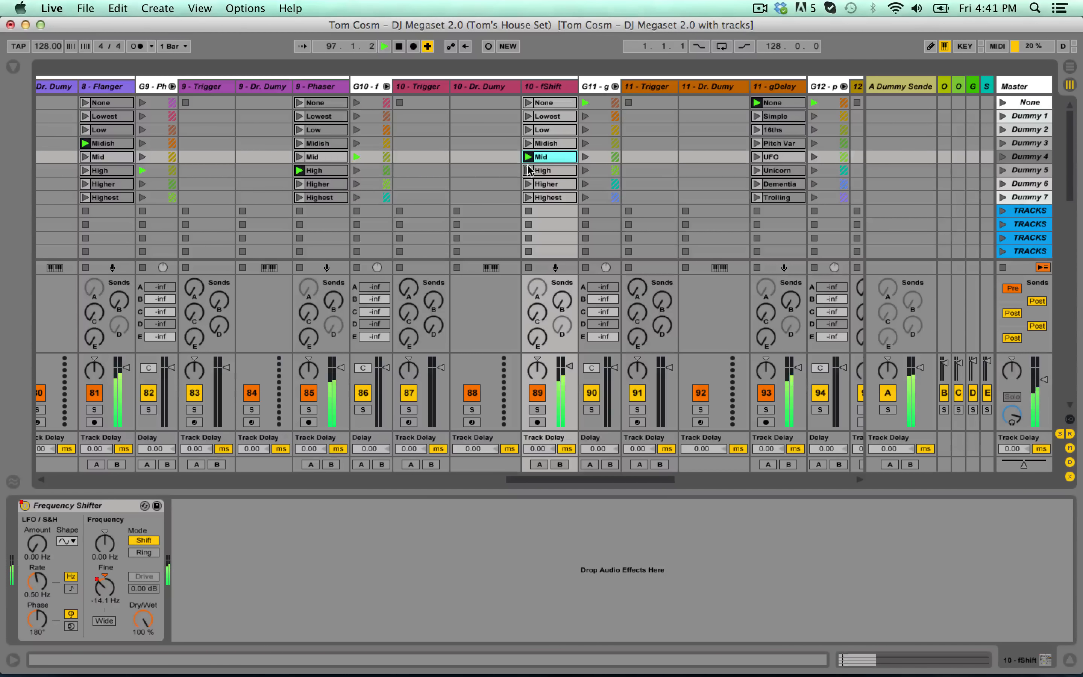
{"action": "left_click", "coordinate": [528, 170]}
{"action": "left_click", "coordinate": [528, 184]}
{"action": "left_click", "coordinate": [528, 197]}
{"action": "left_click", "coordinate": [528, 129]}
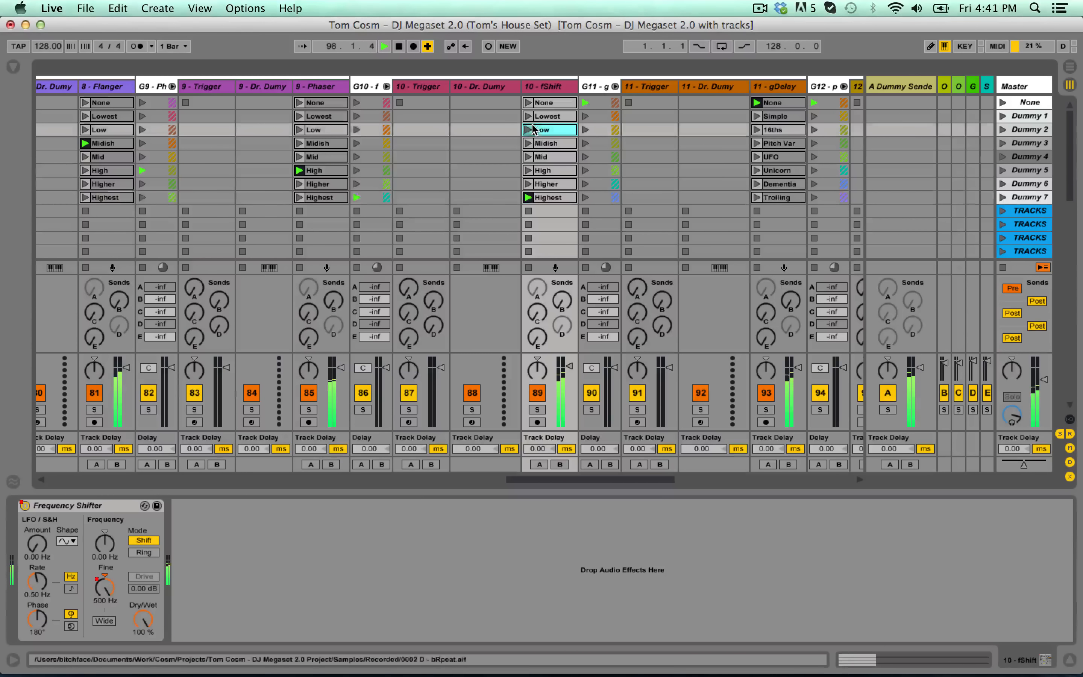
- Audition the Pitch Var, UFO, Dementia and Simple clips on the 11 - gDelay track, finishing on None
{"action": "scroll", "coordinate": [529, 130], "scroll_direction": "right", "scroll_amount": 3}
{"action": "scroll", "coordinate": [530, 130], "scroll_direction": "right", "scroll_amount": 1}
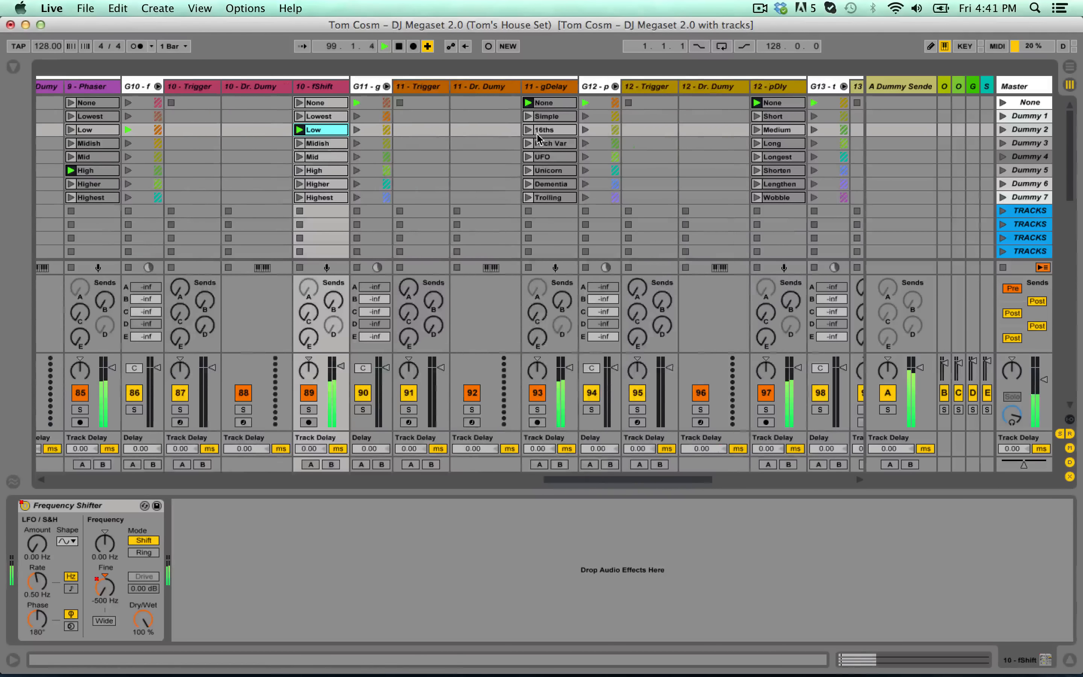
{"action": "left_click", "coordinate": [528, 144]}
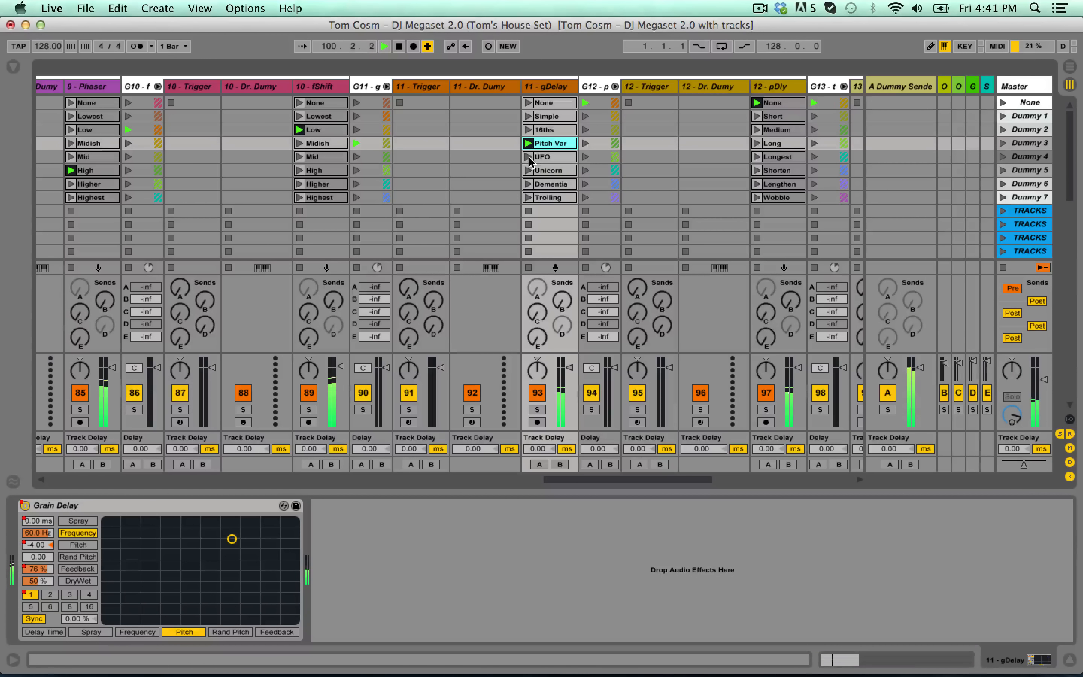
{"action": "left_click", "coordinate": [529, 157]}
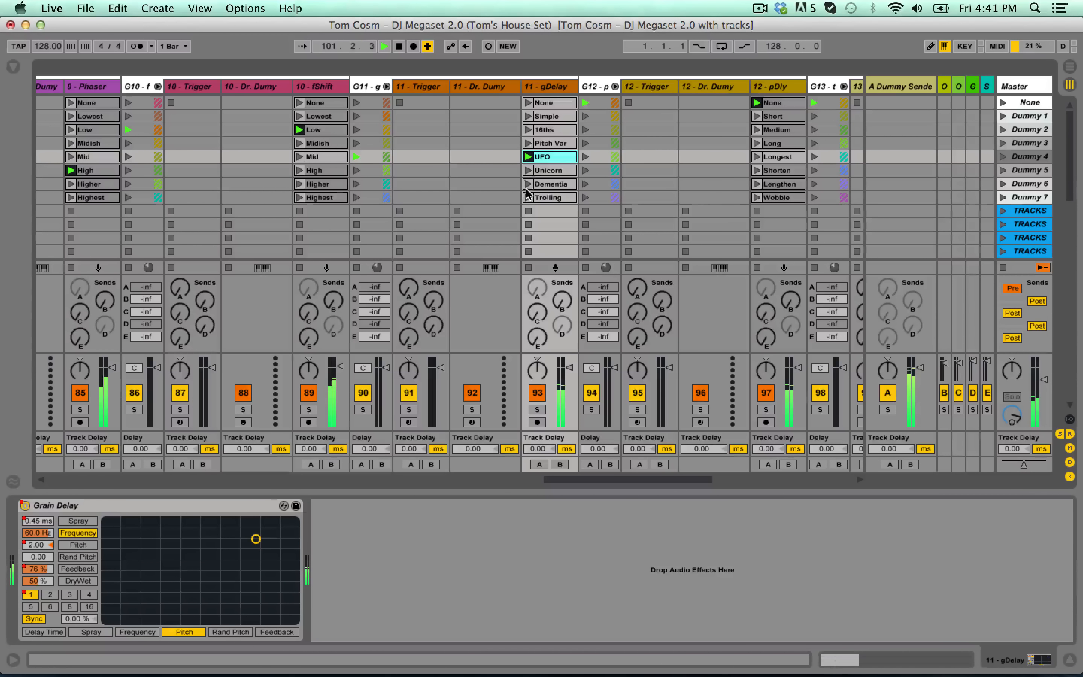
{"action": "left_click", "coordinate": [528, 184]}
{"action": "left_click", "coordinate": [528, 116]}
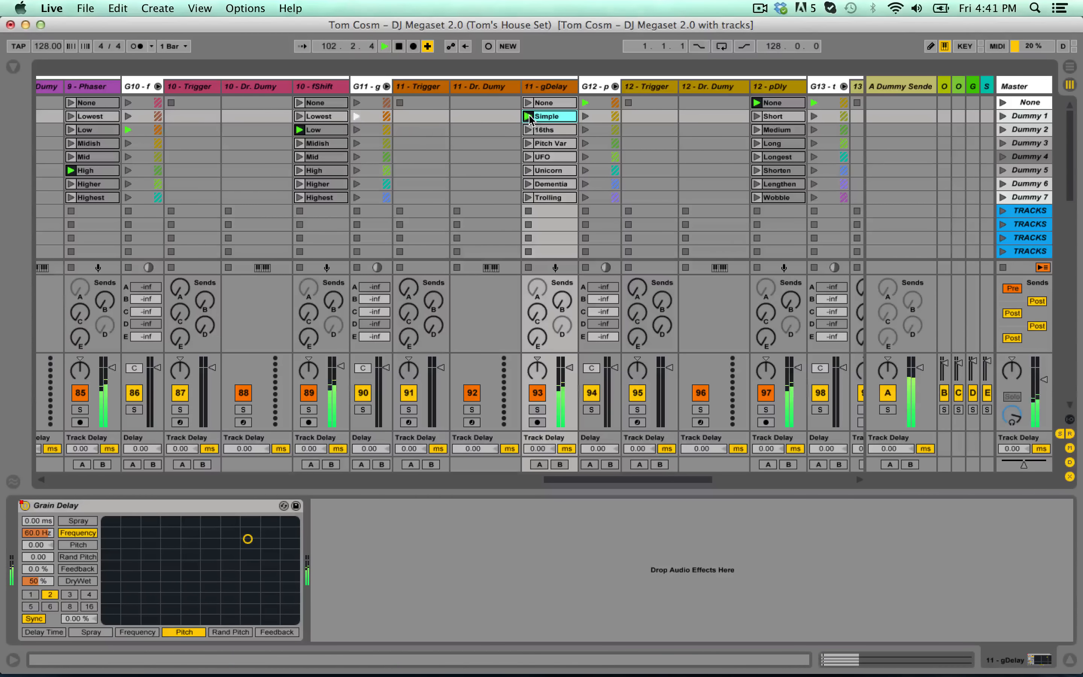
{"action": "left_click", "coordinate": [529, 102]}
- Launch the Long, Short and Medium clips in turn on the 12 - pDly track, leaving Medium playing
{"action": "scroll", "coordinate": [559, 125], "scroll_direction": "right", "scroll_amount": 5}
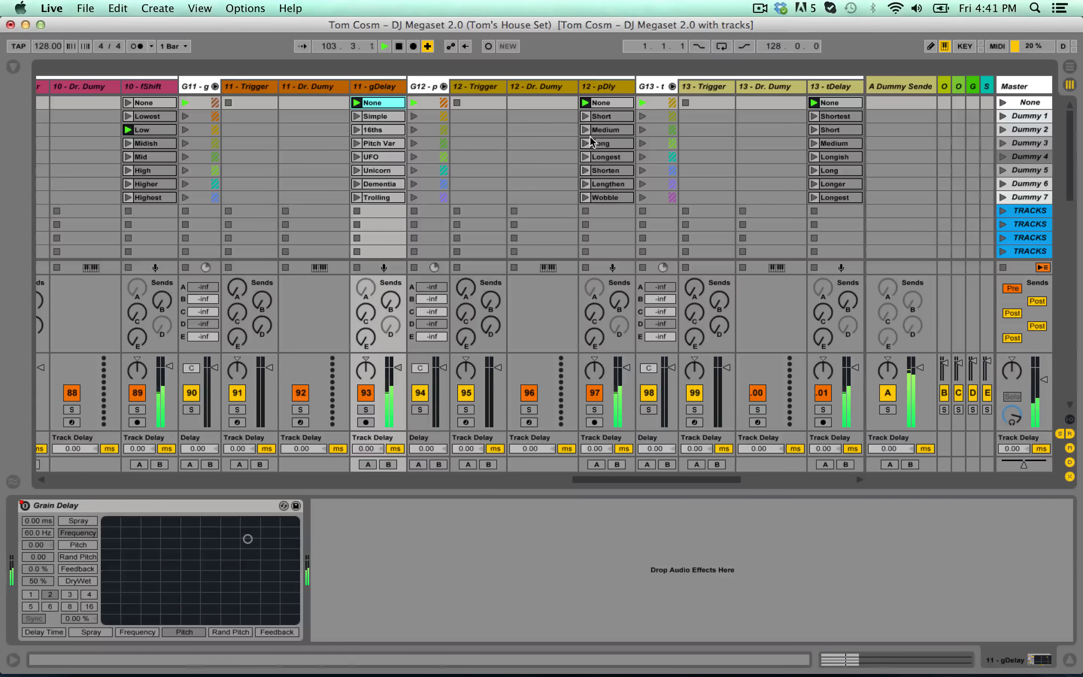
{"action": "left_click", "coordinate": [584, 144]}
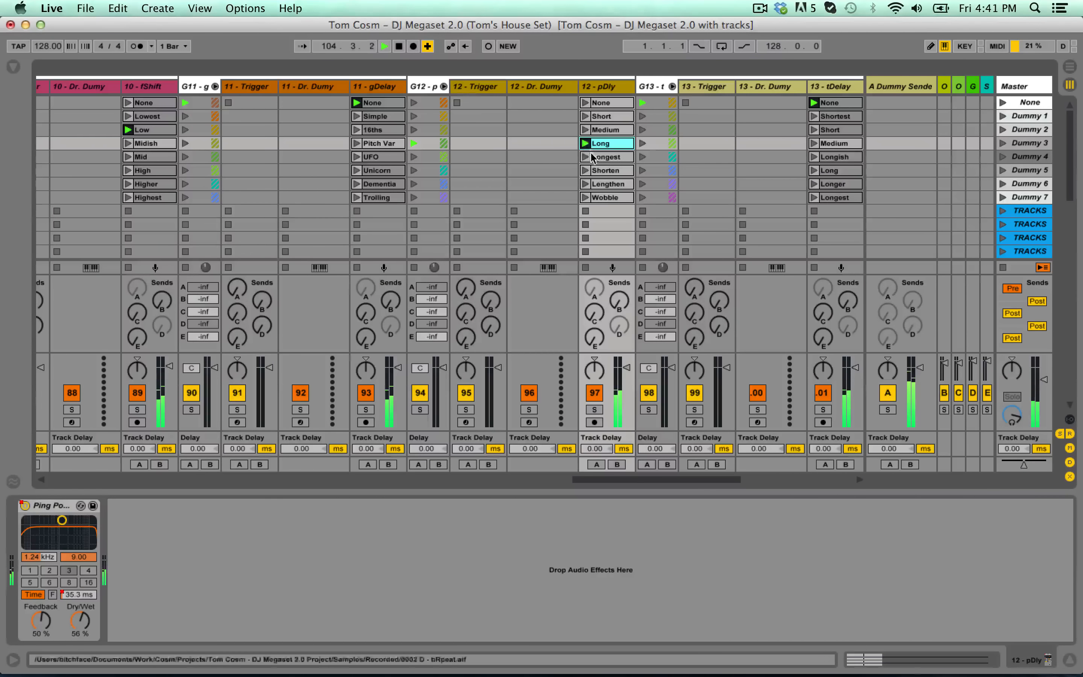
{"action": "left_click", "coordinate": [586, 117]}
{"action": "left_click", "coordinate": [586, 130]}
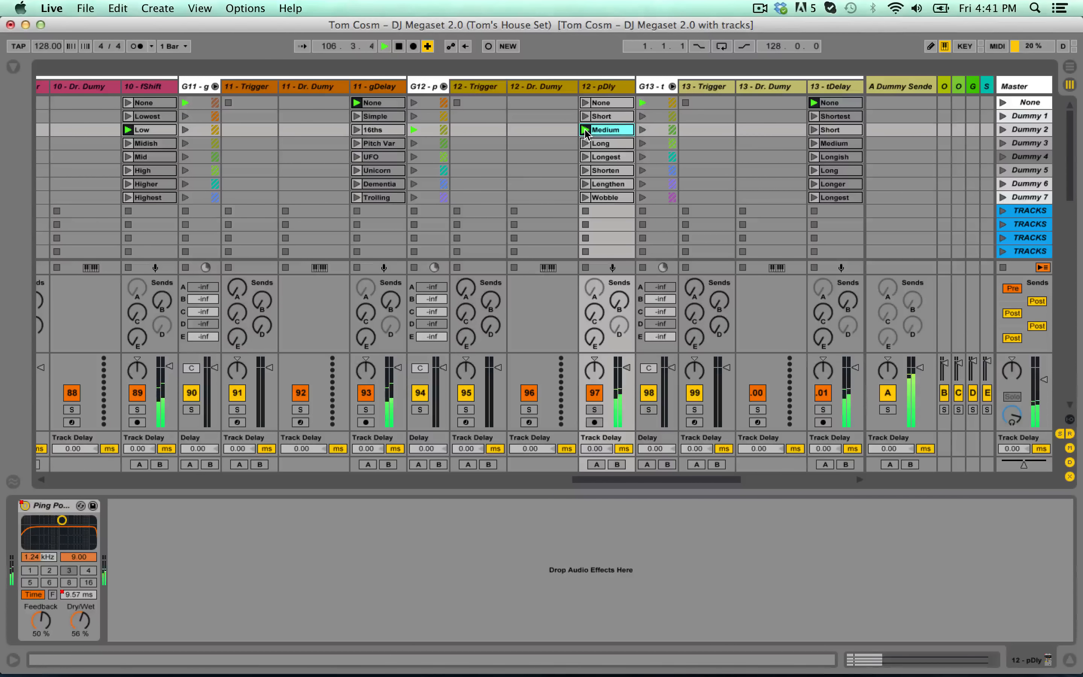
- Launch the Longish, Long, Longer and Short clips in turn on the 13 - tDelay track, leaving Short playing
{"action": "scroll", "coordinate": [585, 131], "scroll_direction": "right", "scroll_amount": 4}
{"action": "left_click", "coordinate": [586, 157]}
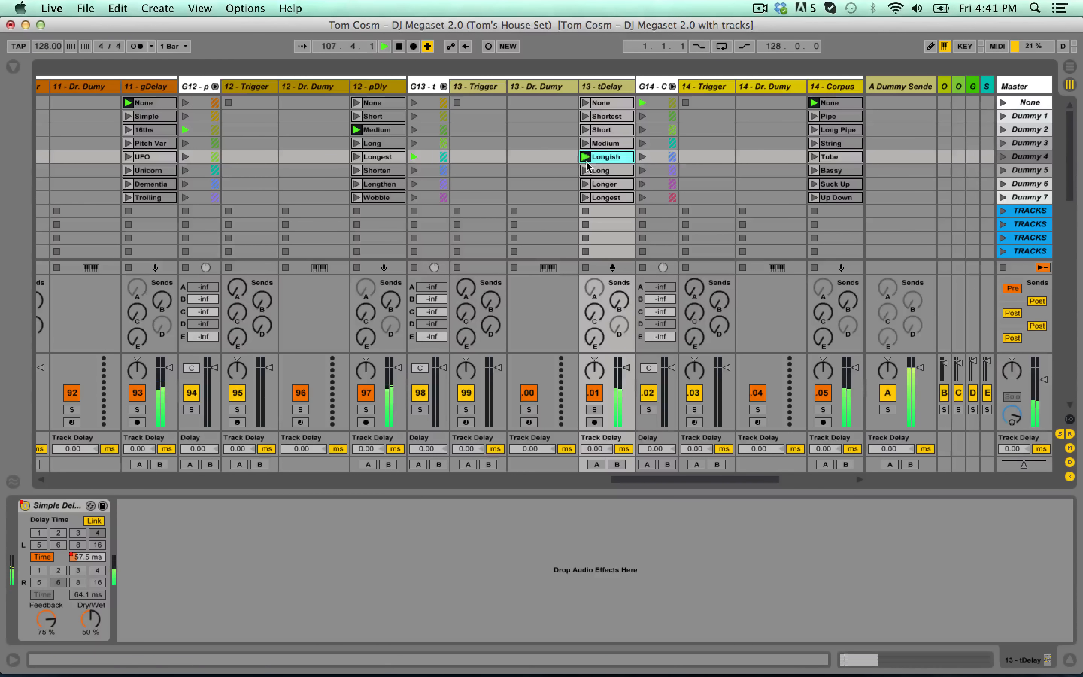
{"action": "left_click", "coordinate": [586, 170]}
{"action": "left_click", "coordinate": [586, 183]}
{"action": "left_click", "coordinate": [586, 129]}
- Audition the String, Tube, Suck Up and Up Down clips on the 14 - Corpus track, finishing on None
{"action": "scroll", "coordinate": [589, 121], "scroll_direction": "right", "scroll_amount": 2}
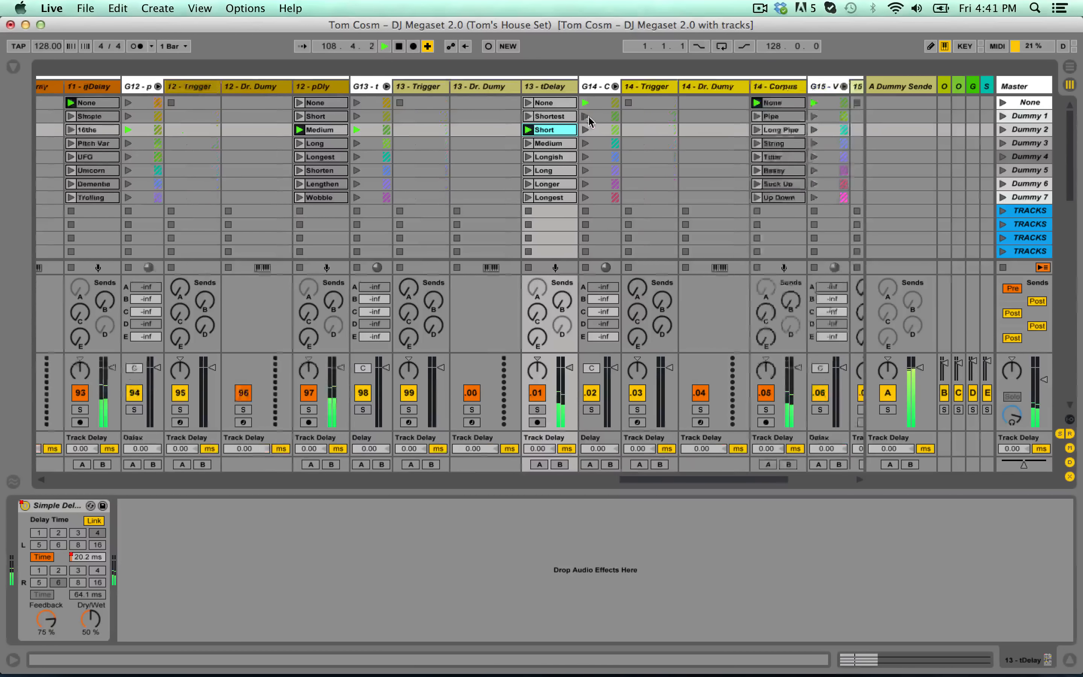
{"action": "scroll", "coordinate": [590, 120], "scroll_direction": "right", "scroll_amount": 3}
{"action": "left_click", "coordinate": [587, 144]}
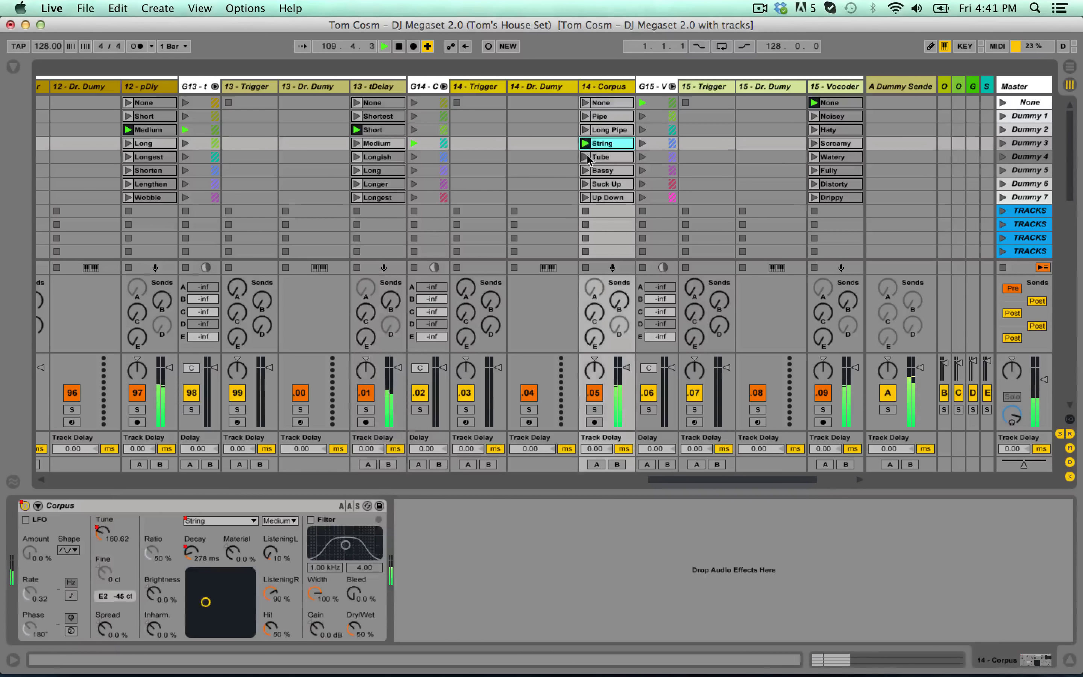
{"action": "left_click", "coordinate": [588, 158]}
{"action": "left_click", "coordinate": [586, 184]}
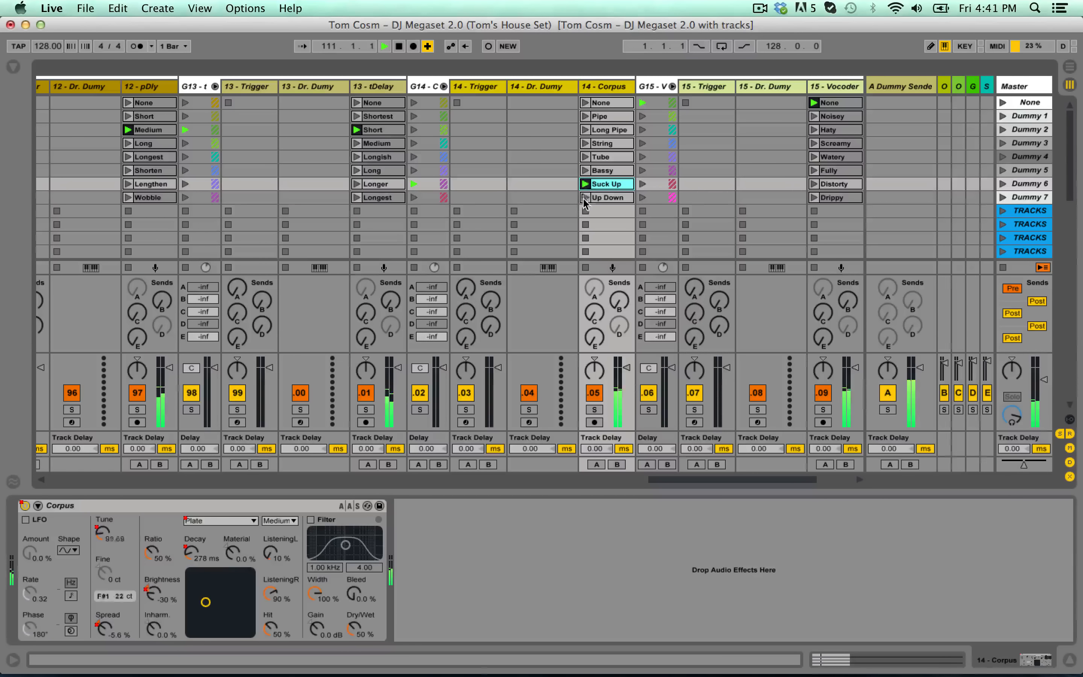
{"action": "left_click", "coordinate": [585, 198]}
{"action": "left_click", "coordinate": [586, 102]}
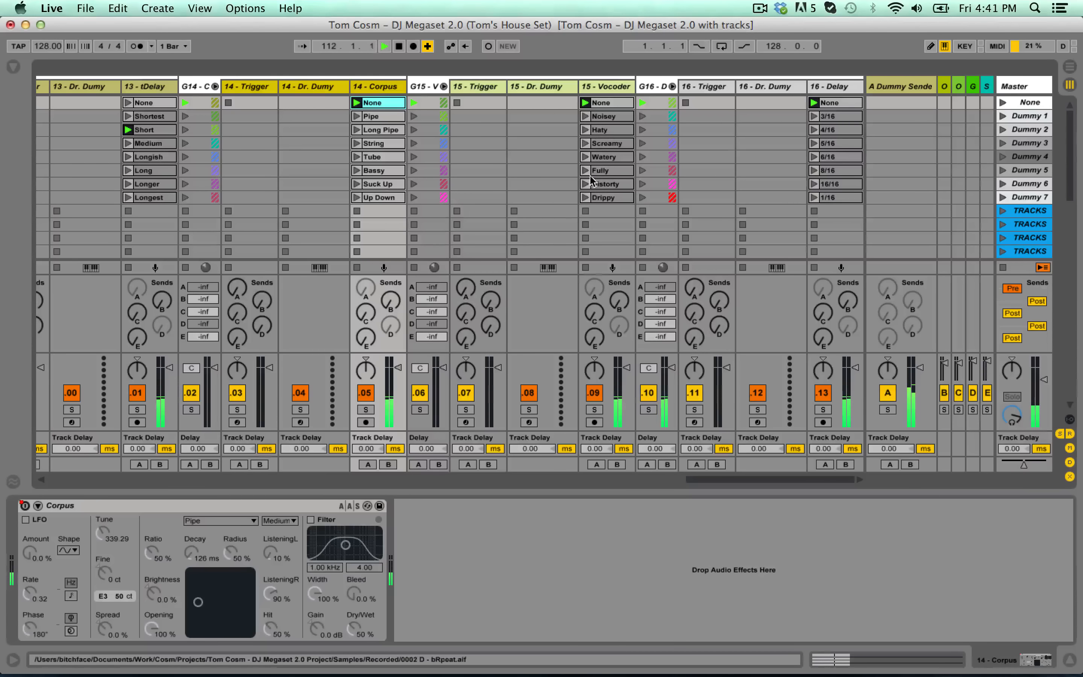
- Audition Distorty and Screamy on 15 - Vocoder and 1/16, 8/16 and 3/16 on 16 - Delay, finishing both tracks on None
{"action": "left_click", "coordinate": [585, 183]}
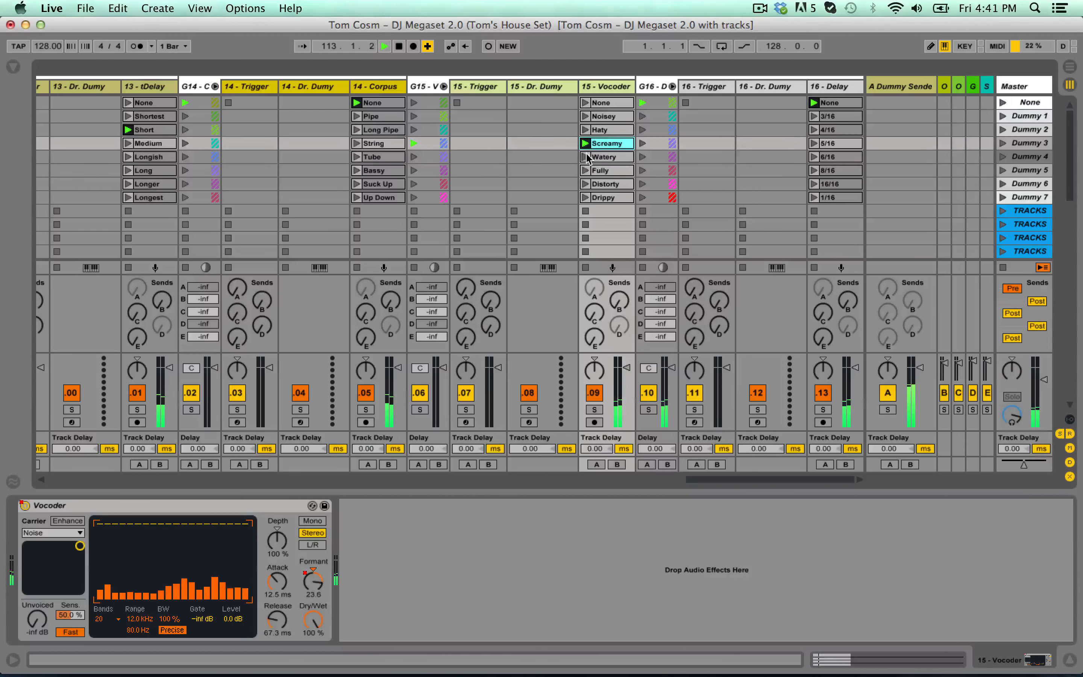
{"action": "left_click", "coordinate": [585, 103]}
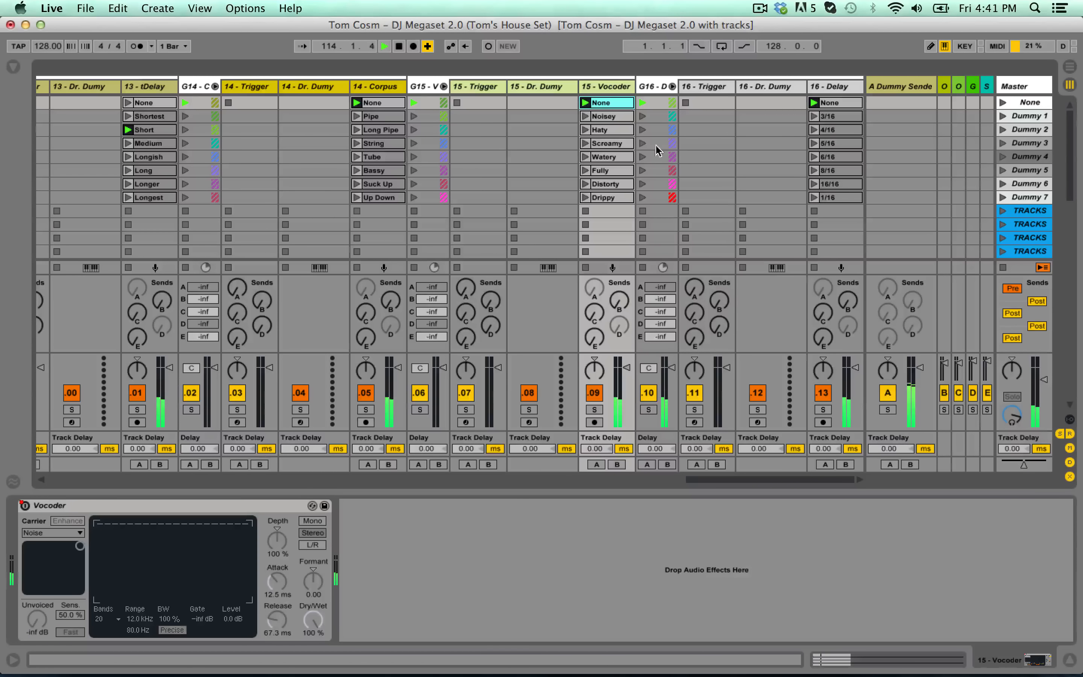
{"action": "left_click", "coordinate": [814, 197]}
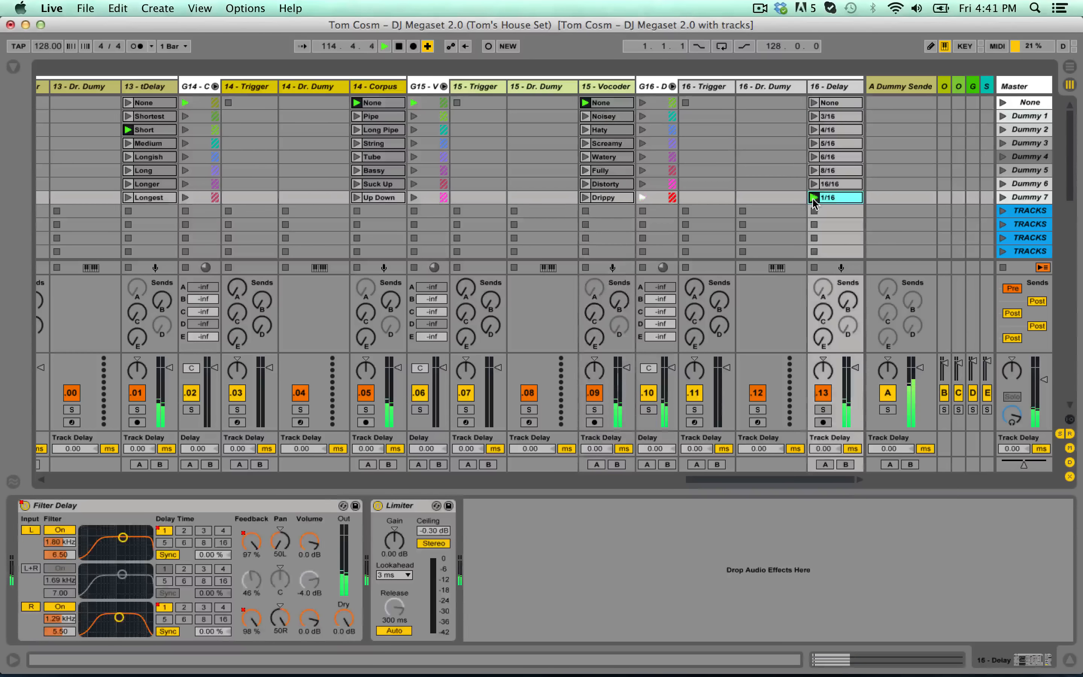
{"action": "left_click", "coordinate": [814, 170]}
{"action": "left_click", "coordinate": [814, 117]}
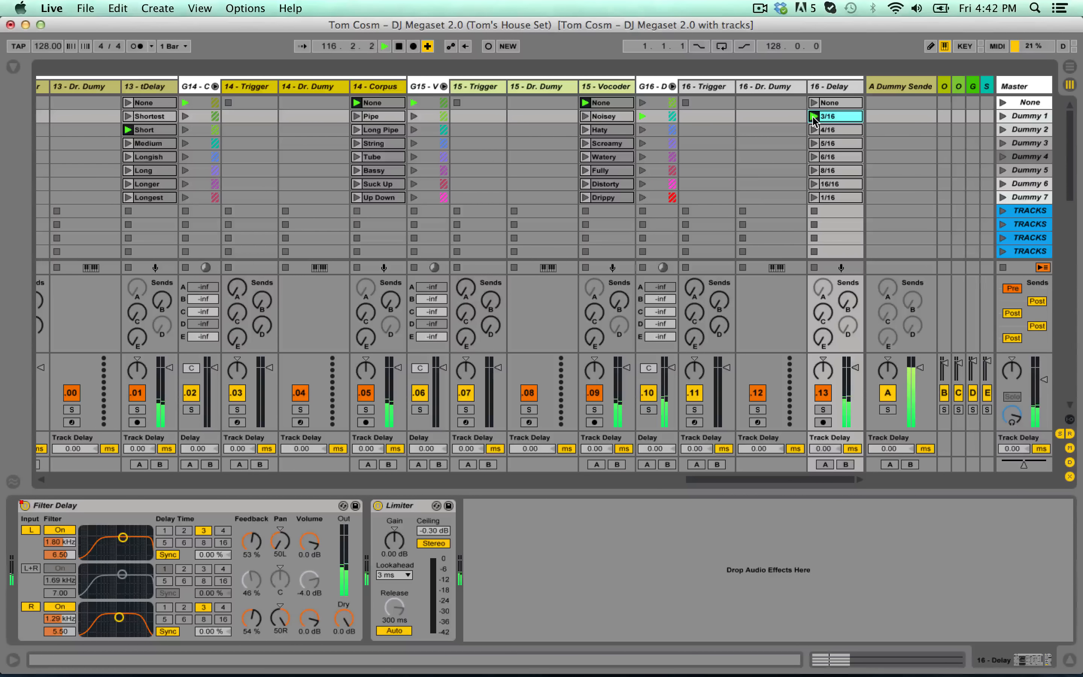
{"action": "left_click", "coordinate": [813, 102]}
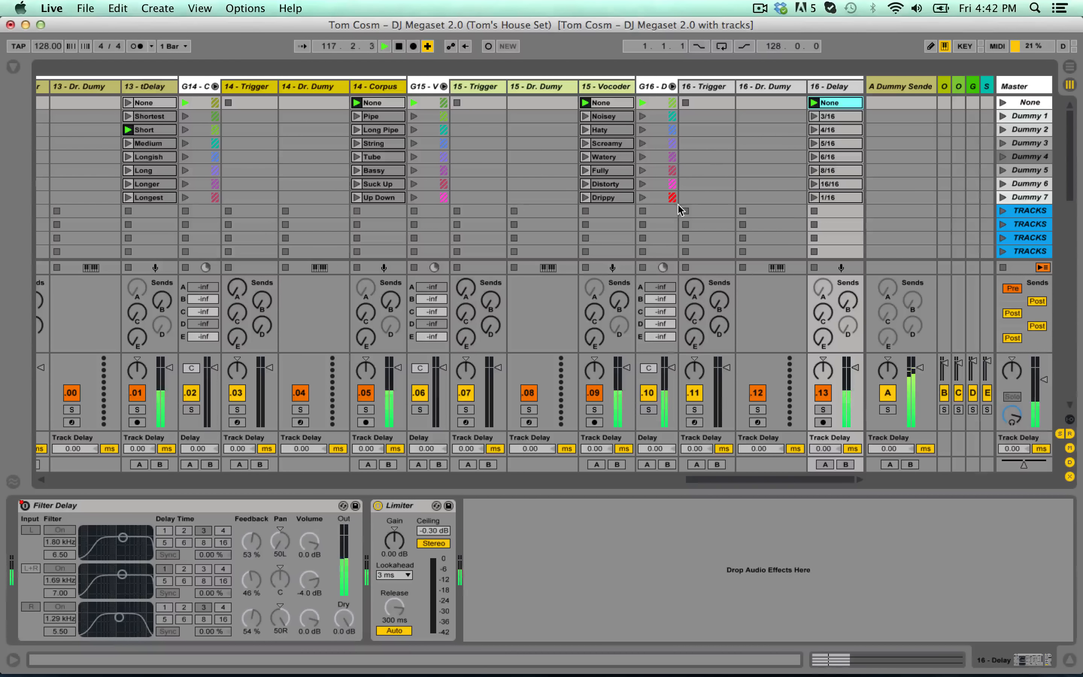
- Return to the deck tracks and launch the 3336941_From The clip on Deck 2
{"action": "scroll", "coordinate": [683, 200], "scroll_direction": "left", "scroll_amount": 10}
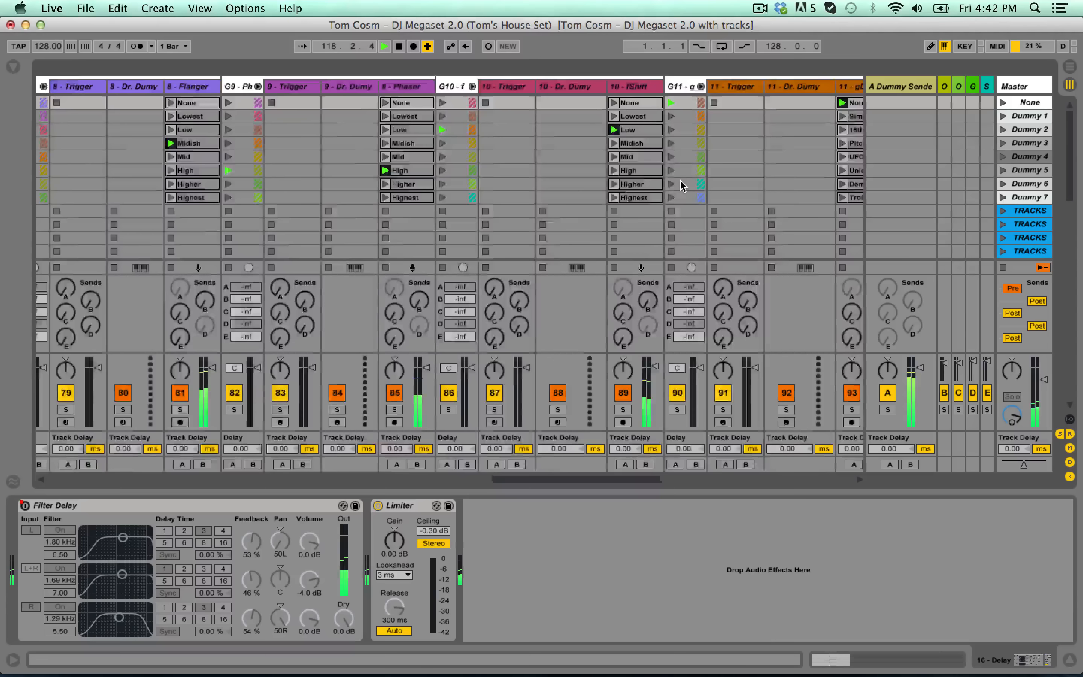
{"action": "scroll", "coordinate": [674, 188], "scroll_direction": "left", "scroll_amount": 12}
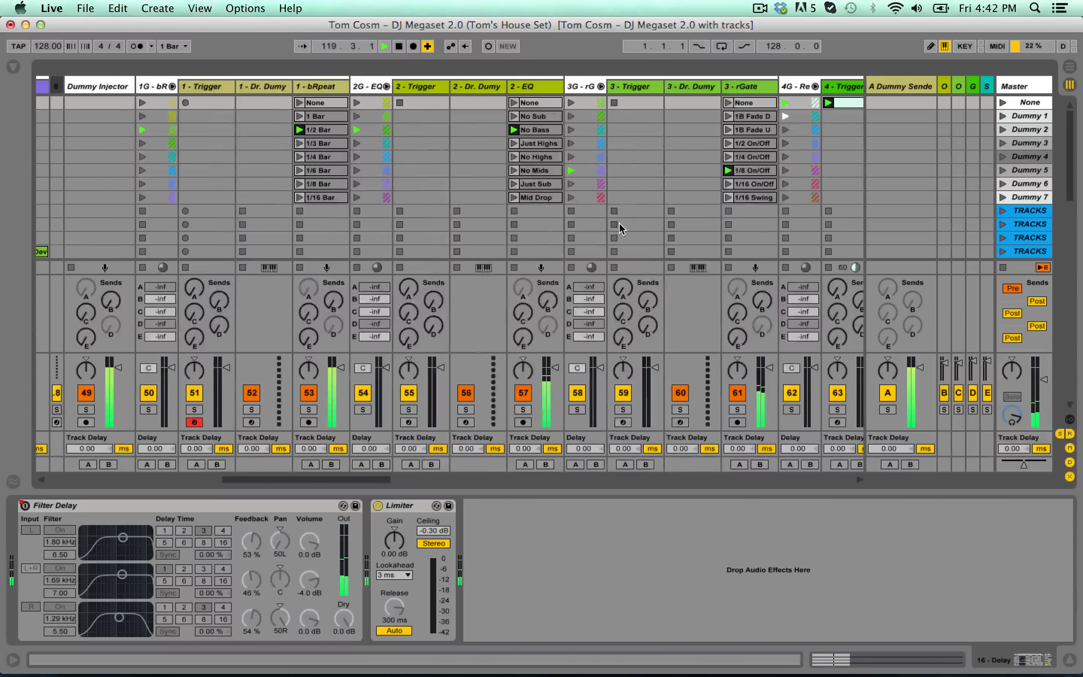
{"action": "scroll", "coordinate": [618, 228], "scroll_direction": "left", "scroll_amount": 5}
{"action": "scroll", "coordinate": [790, 155], "scroll_direction": "down", "scroll_amount": 2}
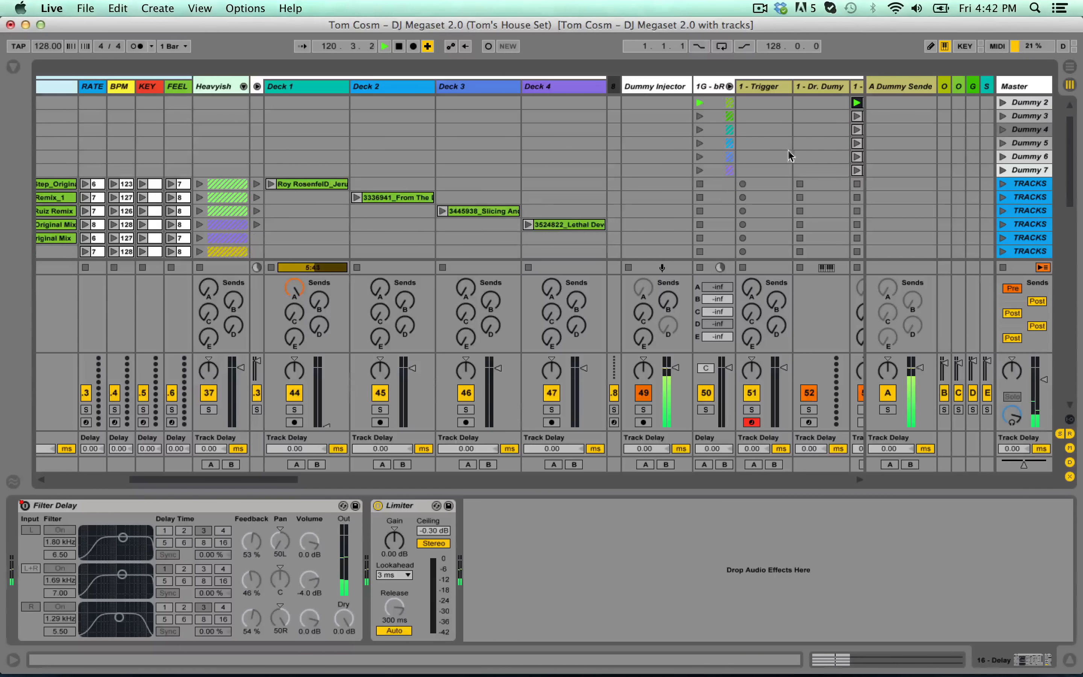
{"action": "scroll", "coordinate": [540, 201], "scroll_direction": "down", "scroll_amount": 3}
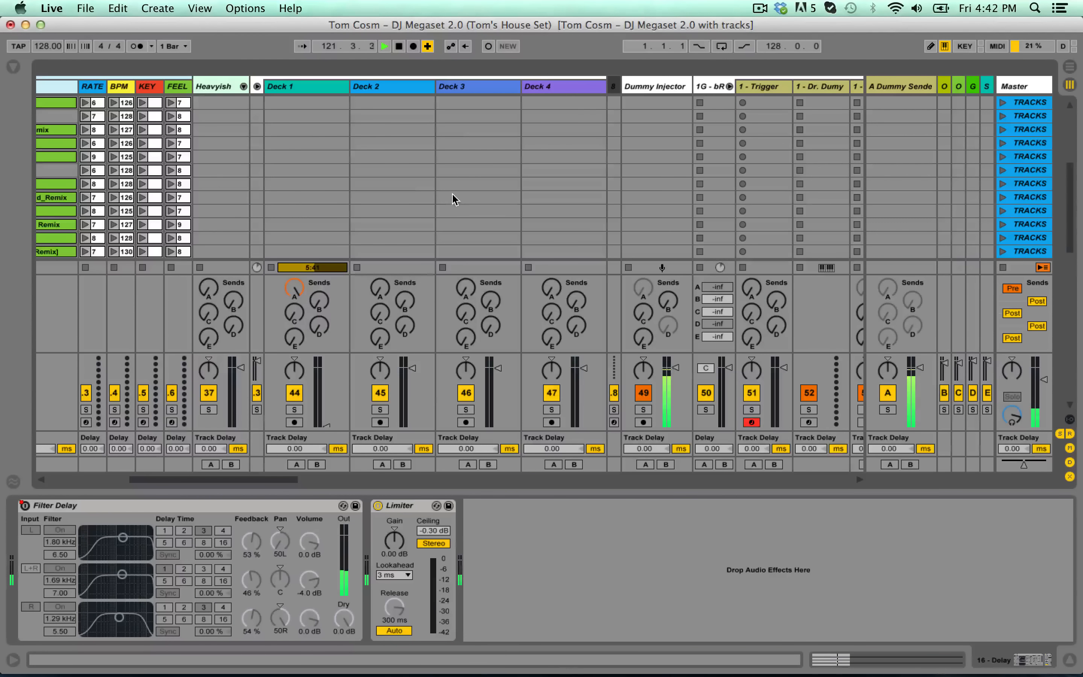
{"action": "scroll", "coordinate": [440, 194], "scroll_direction": "up", "scroll_amount": 1}
{"action": "left_click", "coordinate": [405, 184]}
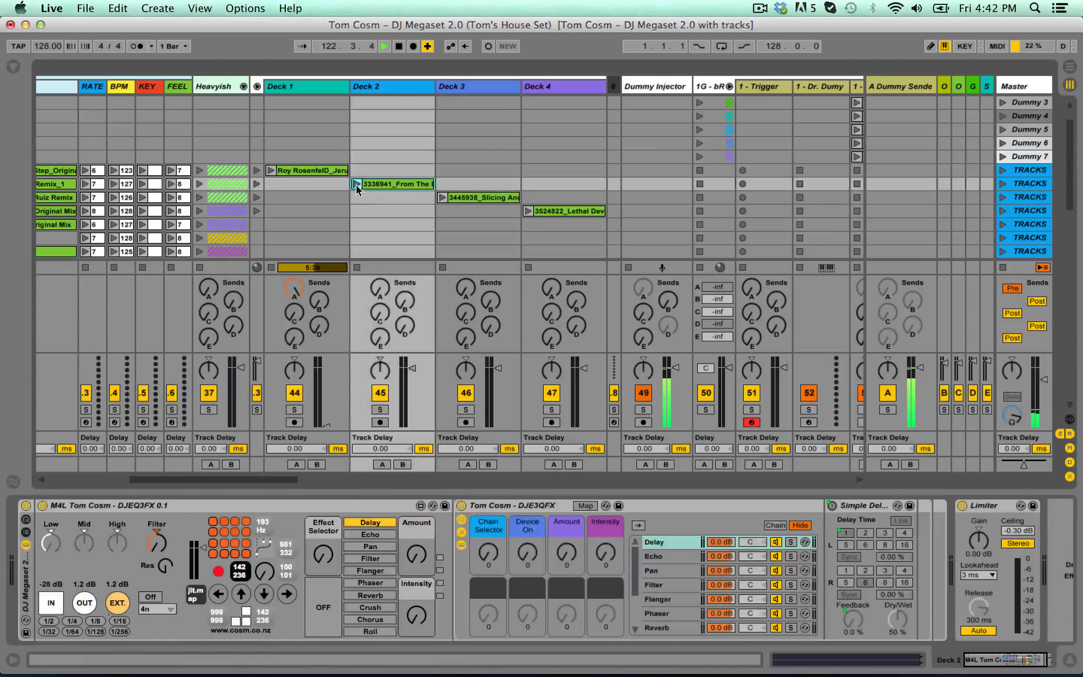
{"action": "left_click", "coordinate": [357, 183]}
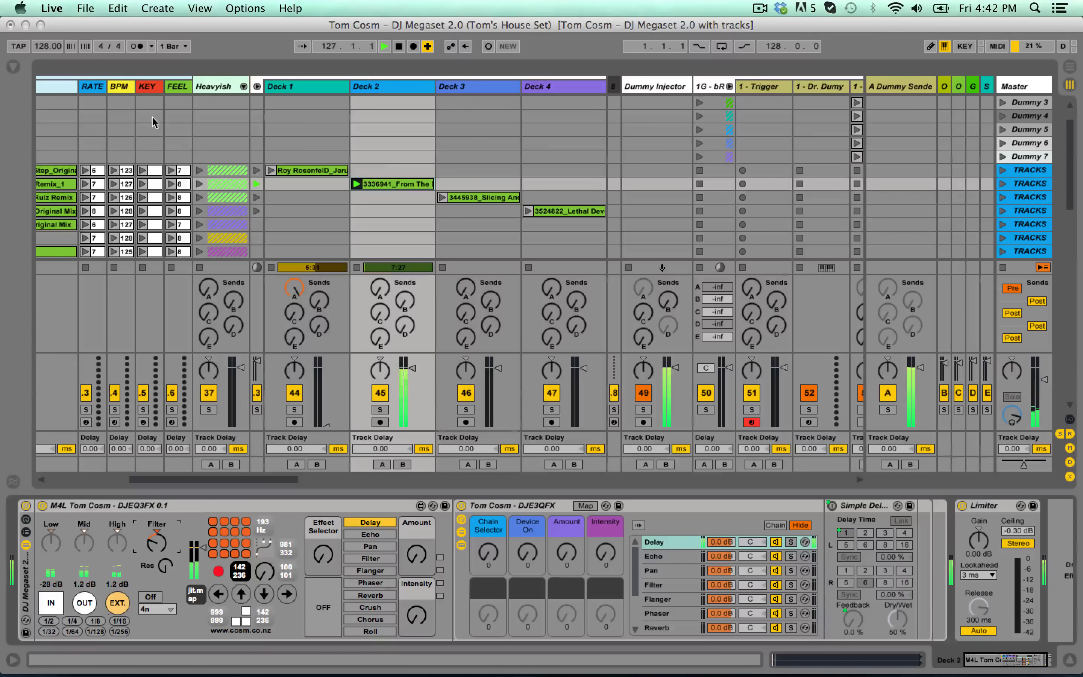
- Move 3502686_Green_Original Mix from the Track Name column to the Deck 2 slot below the playing clip and launch it
{"action": "scroll", "coordinate": [181, 186], "scroll_direction": "left", "scroll_amount": 5}
{"action": "left_click", "coordinate": [190, 198]}
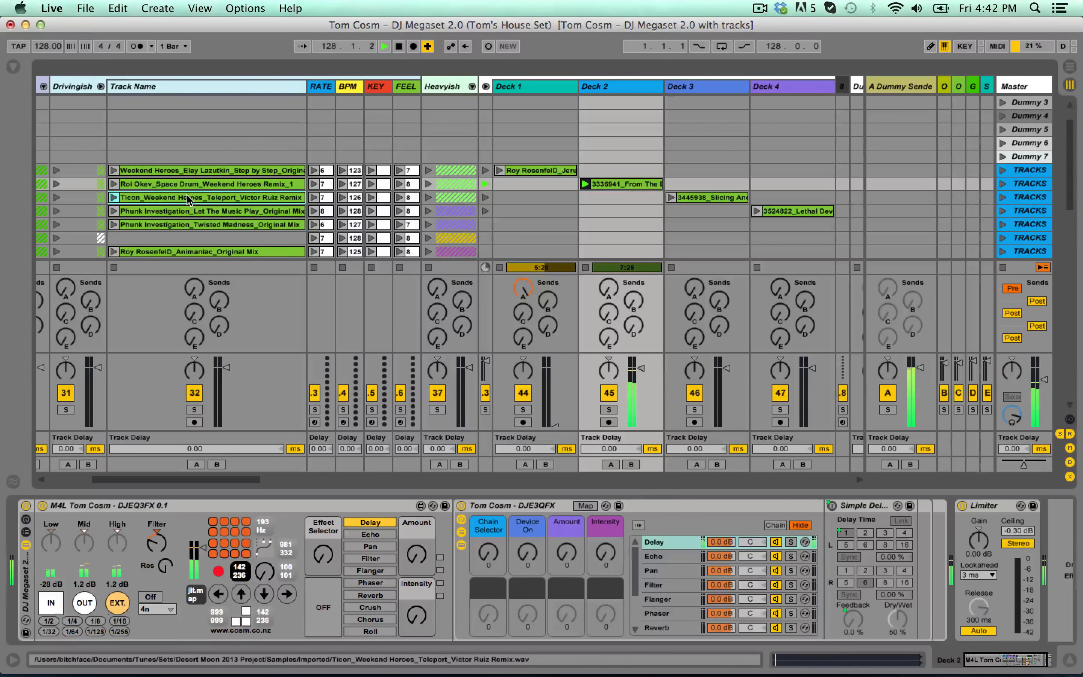
{"action": "scroll", "coordinate": [185, 186], "scroll_direction": "down", "scroll_amount": 6}
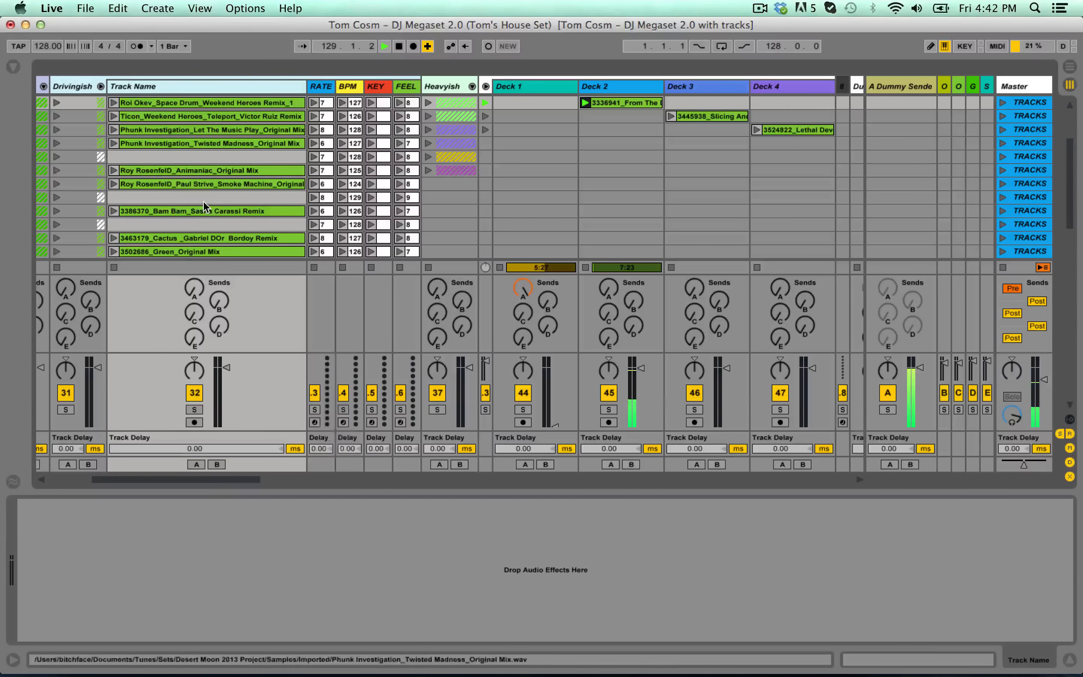
{"action": "left_click_drag", "start_coordinate": [187, 251], "coordinate": [587, 117]}
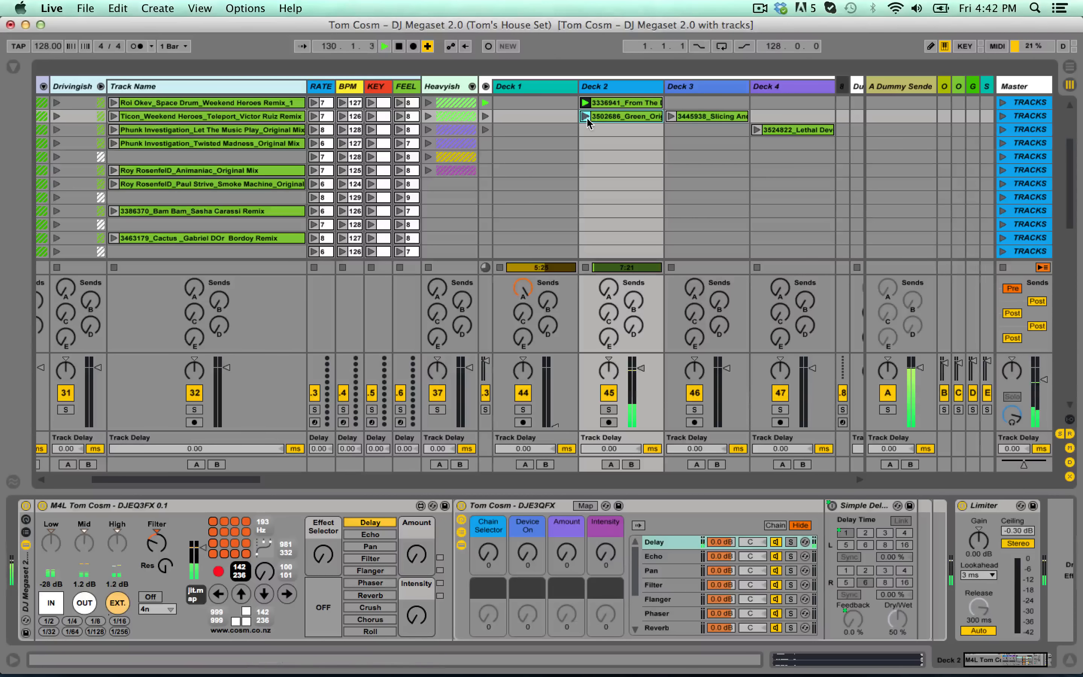
{"action": "left_click", "coordinate": [586, 117]}
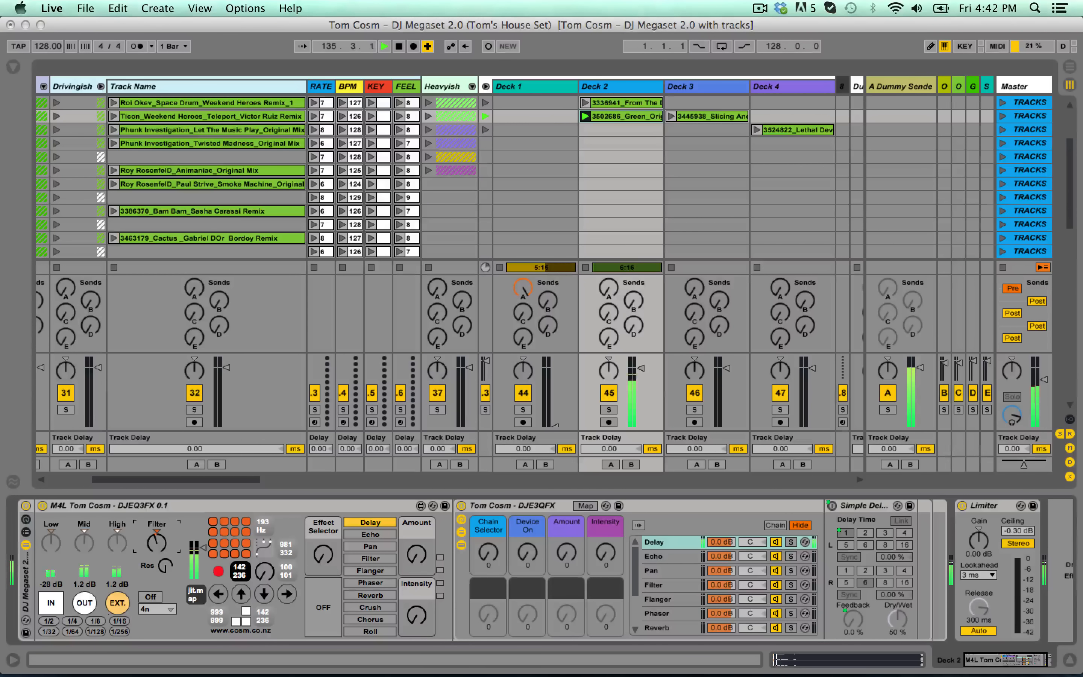
- Launch the 3445938_Slicing clip on Deck 3 alongside Deck 2 and select the Deck 3 track
{"action": "scroll", "coordinate": [654, 210], "scroll_direction": "right", "scroll_amount": 6}
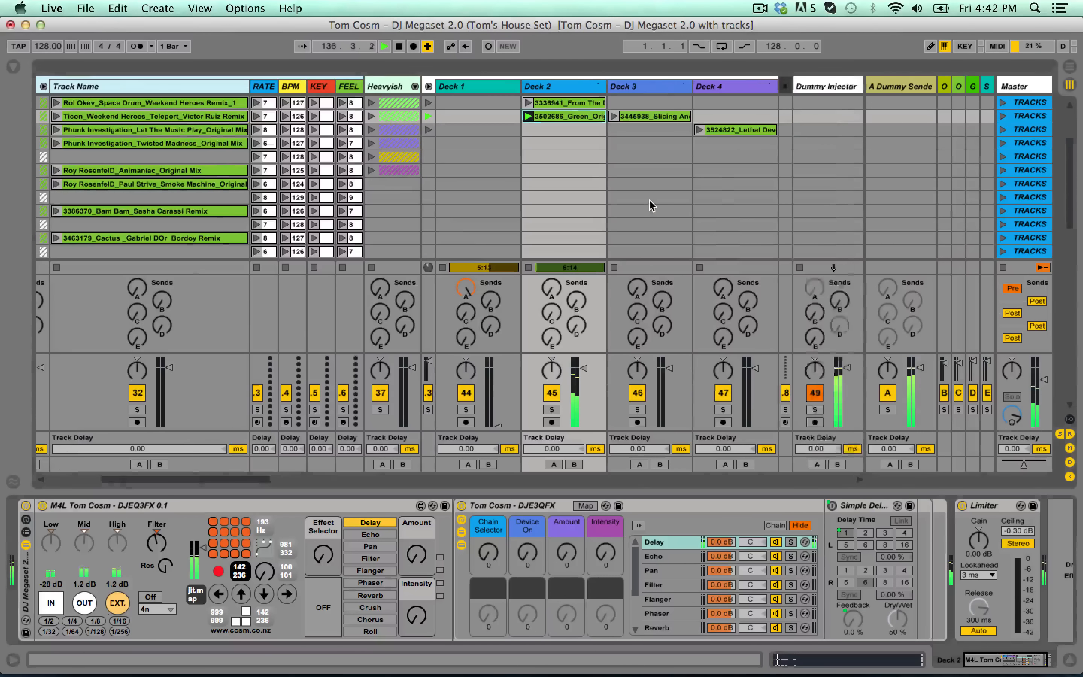
{"action": "scroll", "coordinate": [462, 186], "scroll_direction": "up", "scroll_amount": 3}
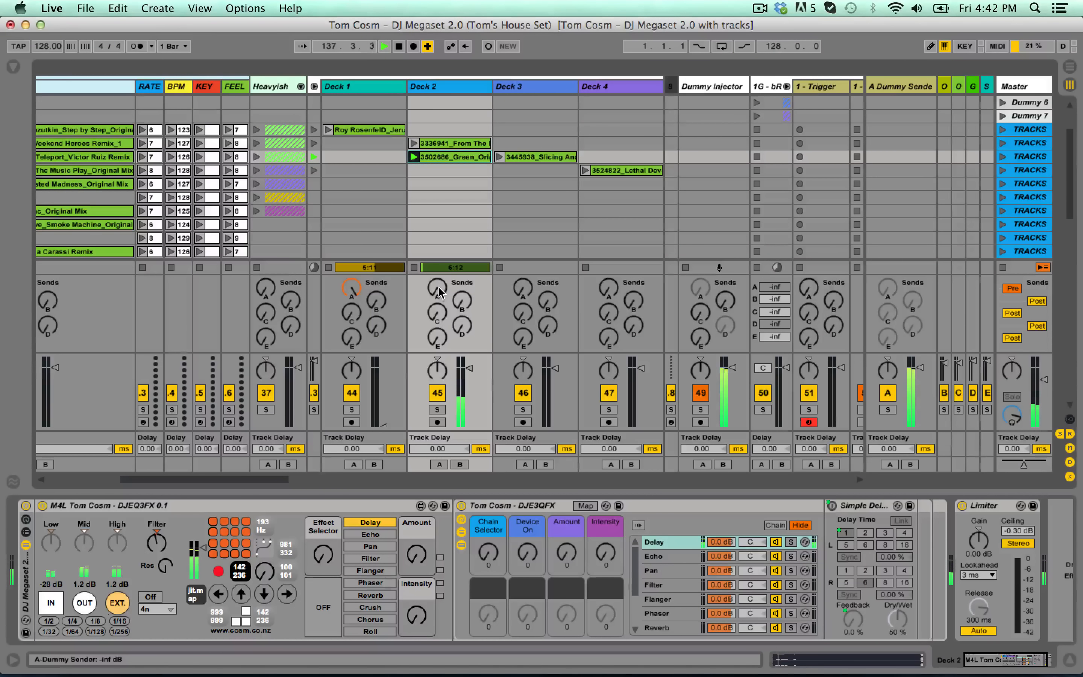
{"action": "left_click", "coordinate": [469, 368]}
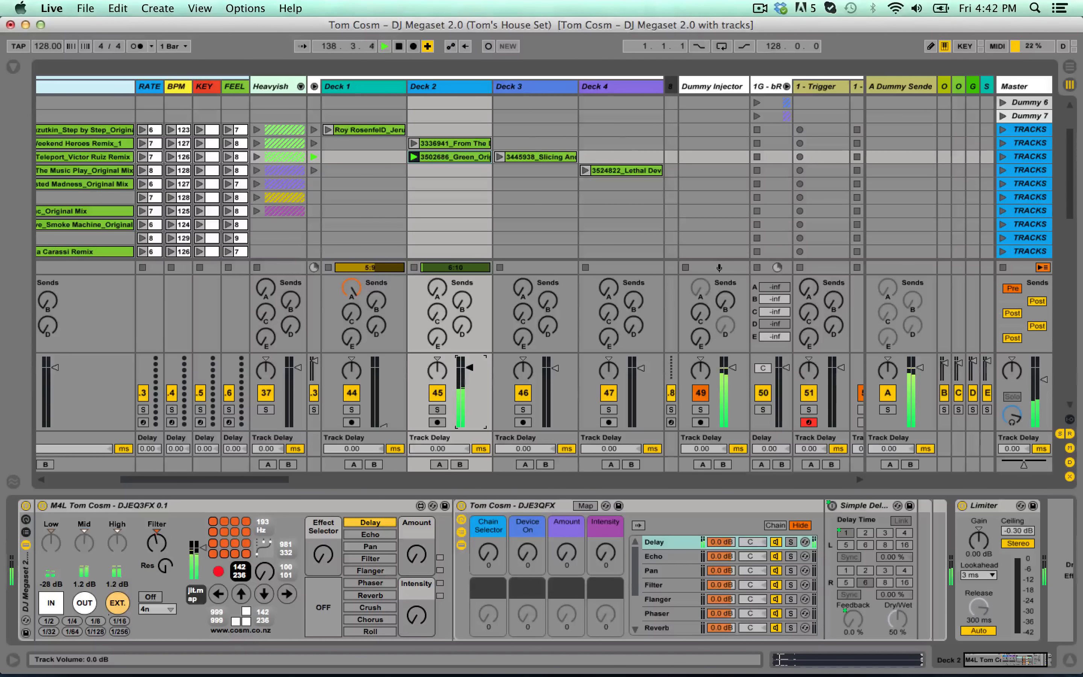
{"action": "scroll", "coordinate": [474, 181], "scroll_direction": "up", "scroll_amount": 2}
{"action": "left_click", "coordinate": [500, 185]}
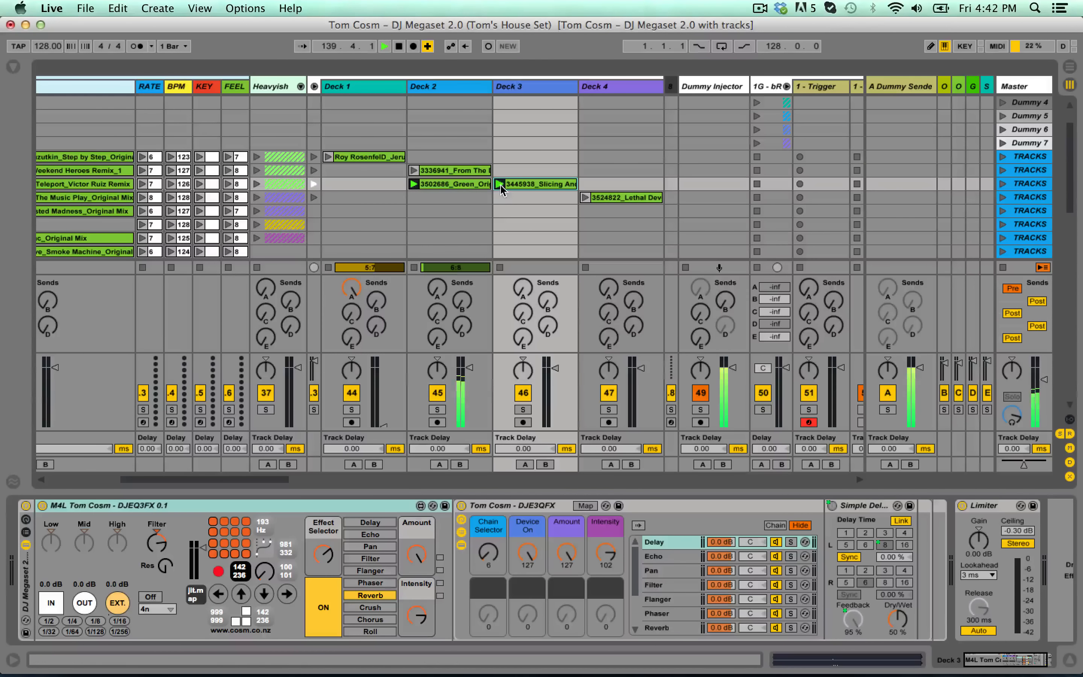
{"action": "left_click", "coordinate": [514, 86]}
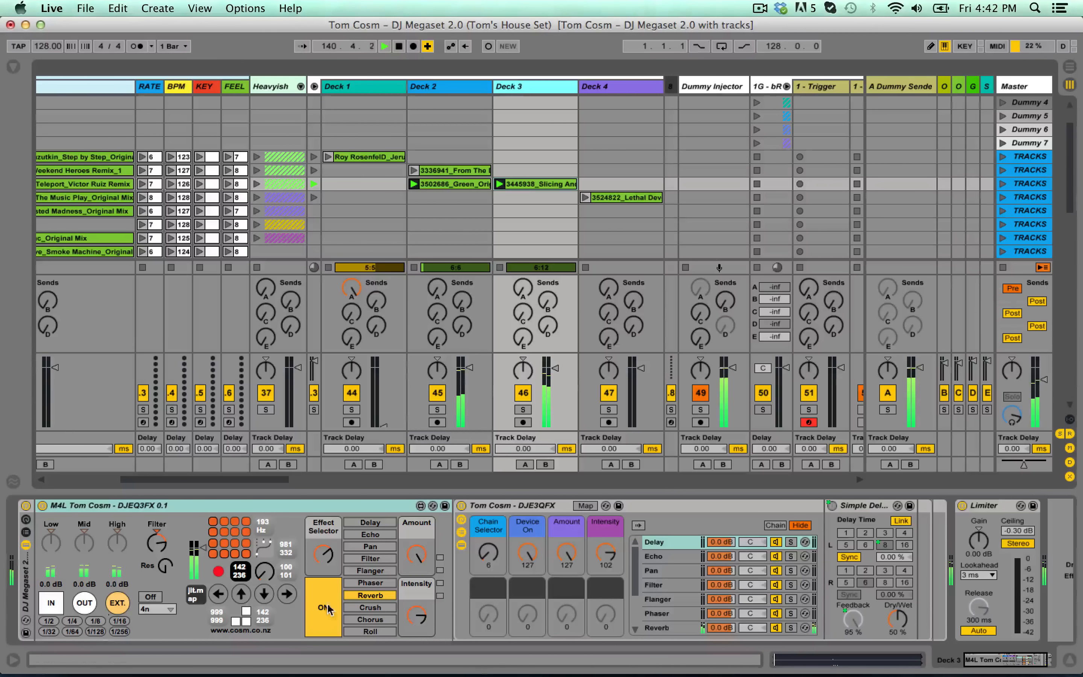
- Adjust the filter on Deck 3's DJEQ3FX and lower its Reverb effect to Intensity 67 and Amount 30
{"action": "left_click", "coordinate": [157, 542]}
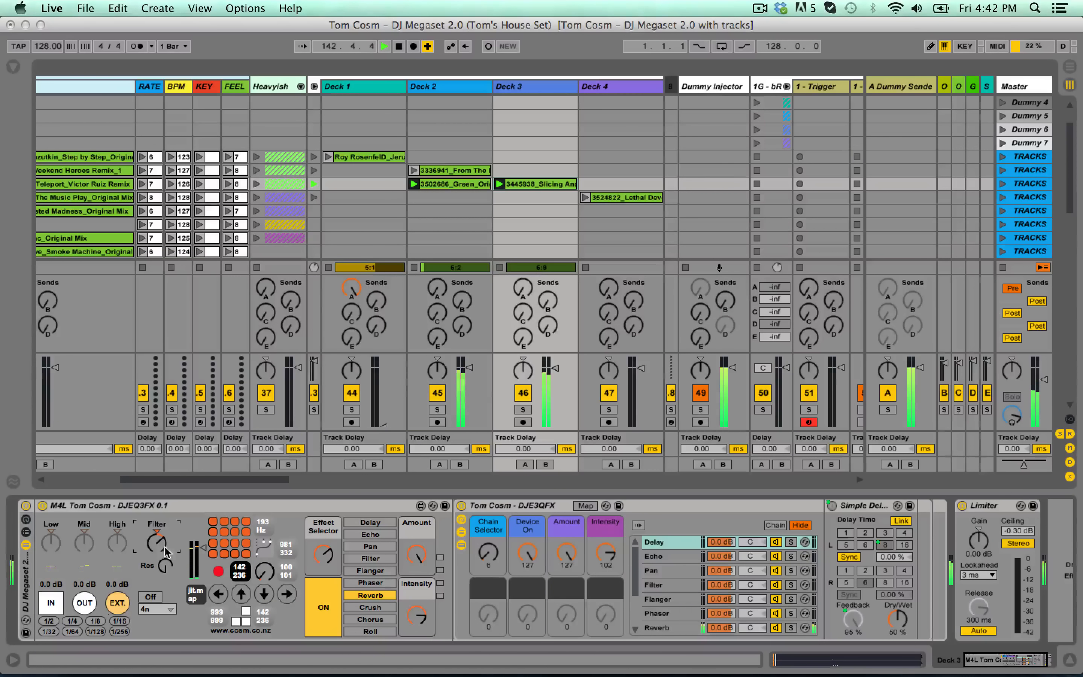
{"action": "left_click_drag", "start_coordinate": [428, 612], "coordinate": [429, 627]}
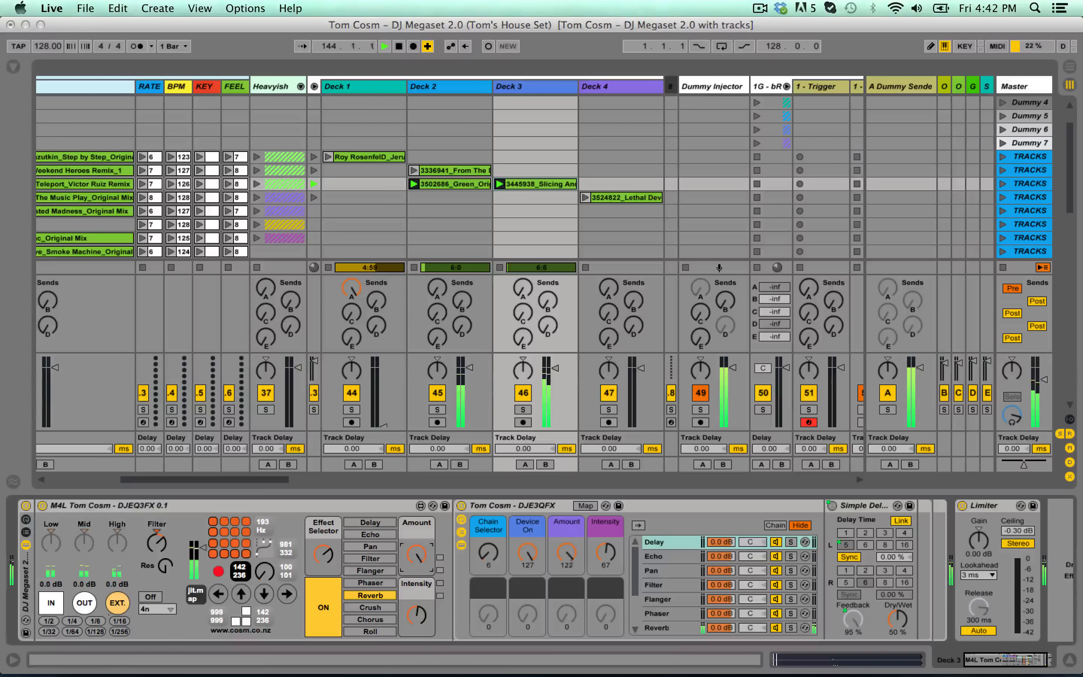
{"action": "left_click_drag", "start_coordinate": [416, 554], "coordinate": [416, 588]}
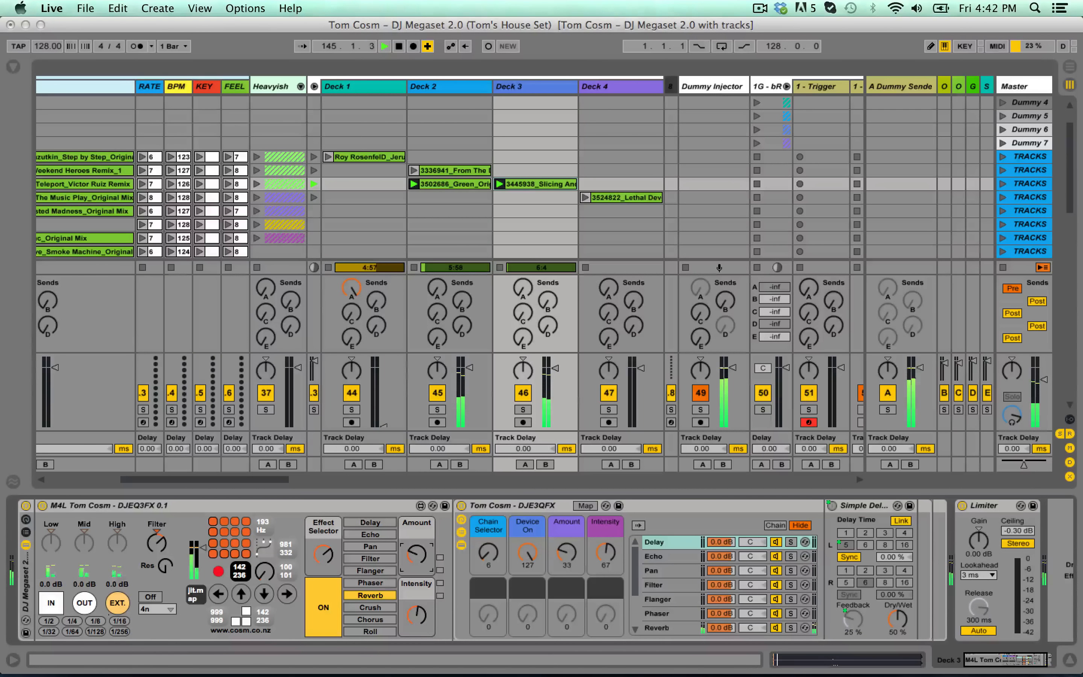
{"action": "left_click", "coordinate": [153, 551]}
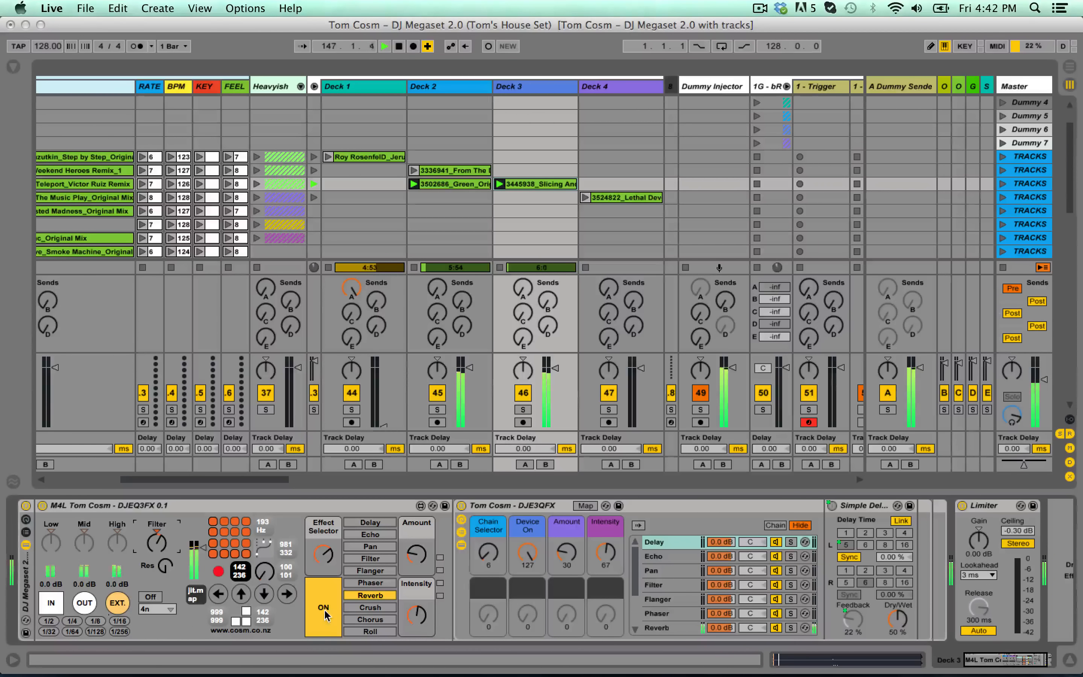
{"action": "left_click", "coordinate": [160, 542]}
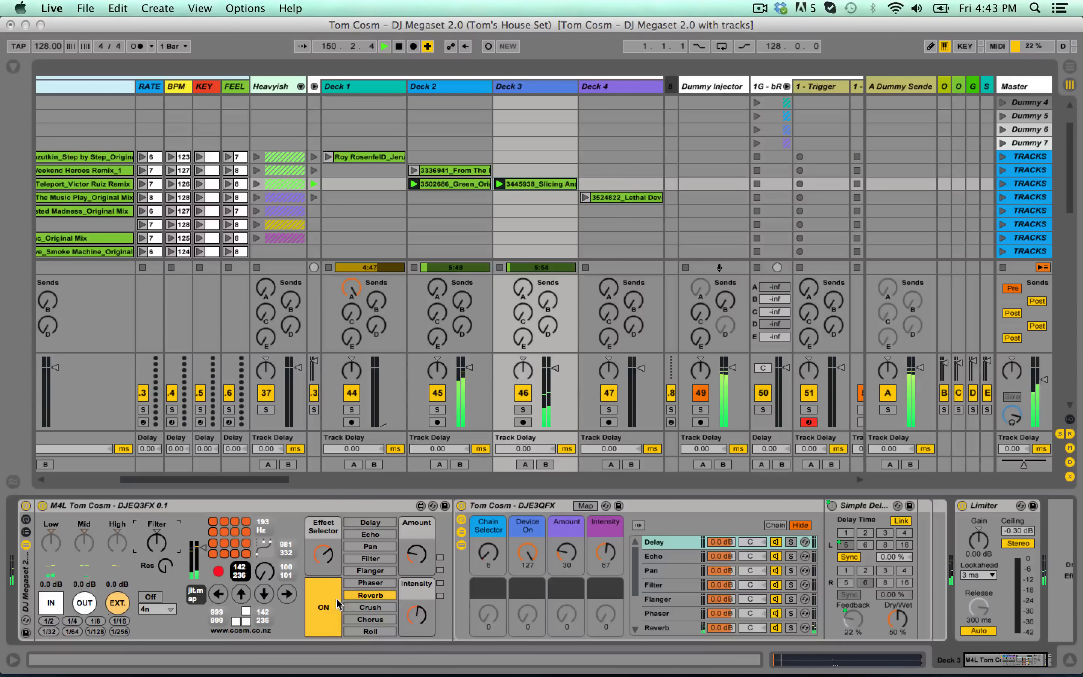
- Turn down the Intensity and Amount of Deck 3's Reverb, switch the effect off, and select Deck 2
{"action": "left_click_drag", "start_coordinate": [416, 613], "coordinate": [416, 632]}
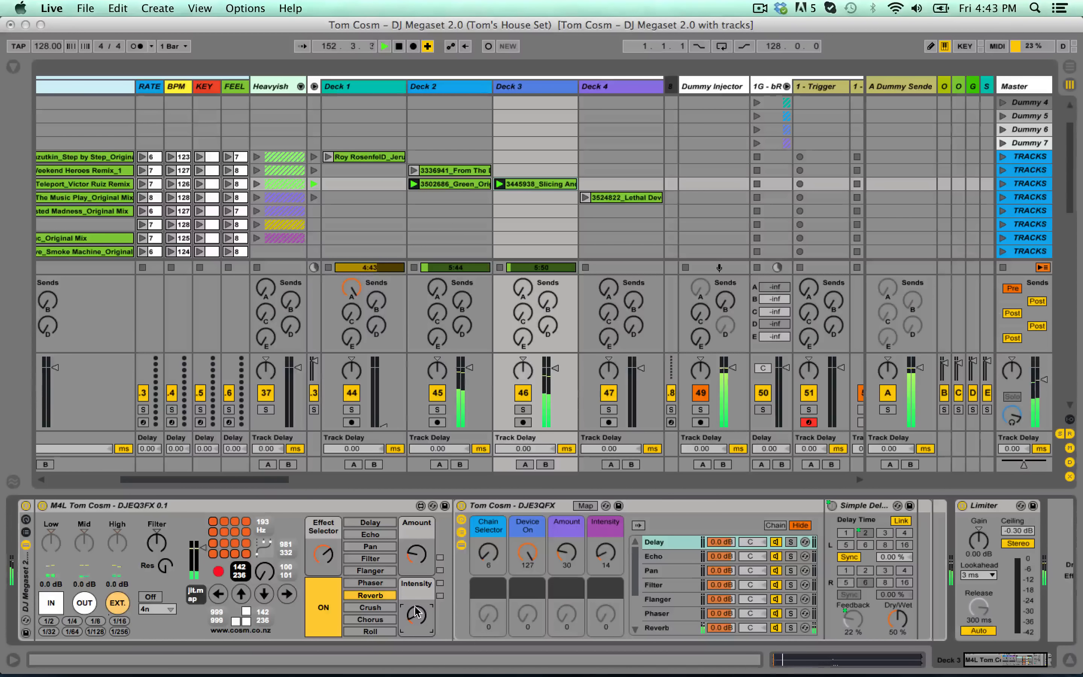
{"action": "left_click_drag", "start_coordinate": [416, 554], "coordinate": [417, 563]}
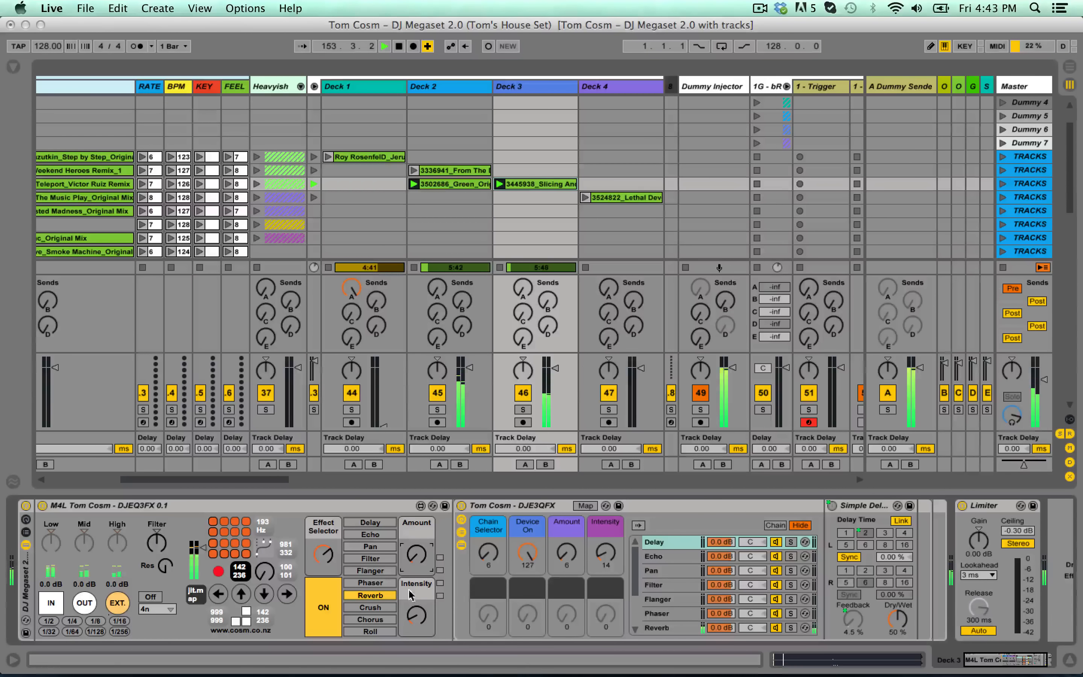
{"action": "left_click_drag", "start_coordinate": [411, 618], "coordinate": [410, 625]}
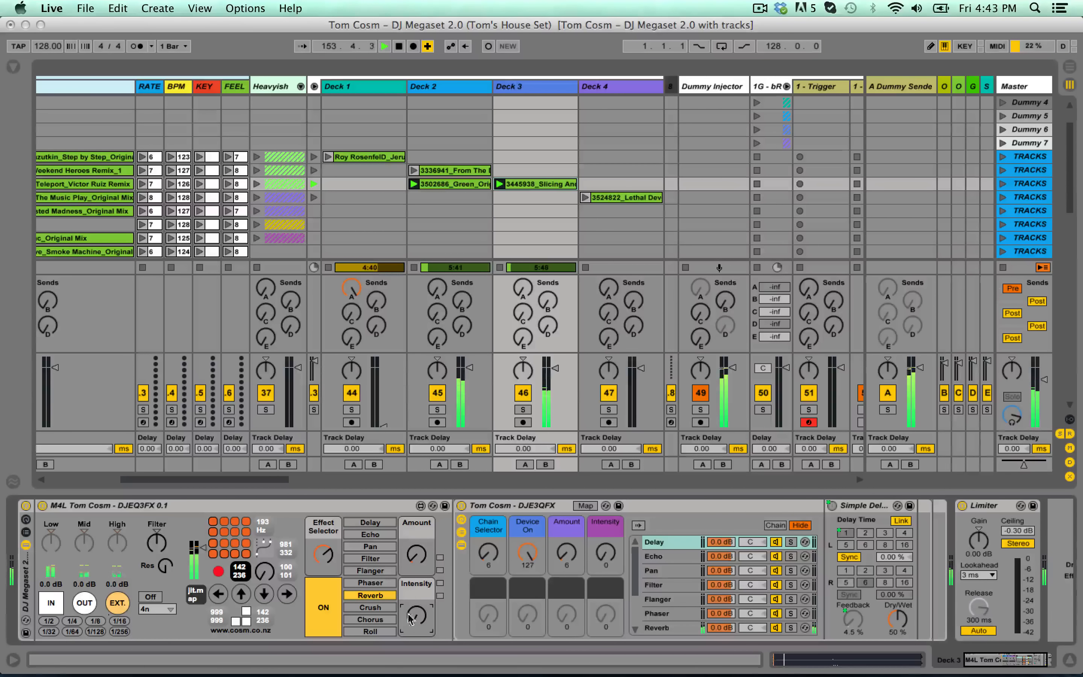
{"action": "left_click", "coordinate": [327, 608]}
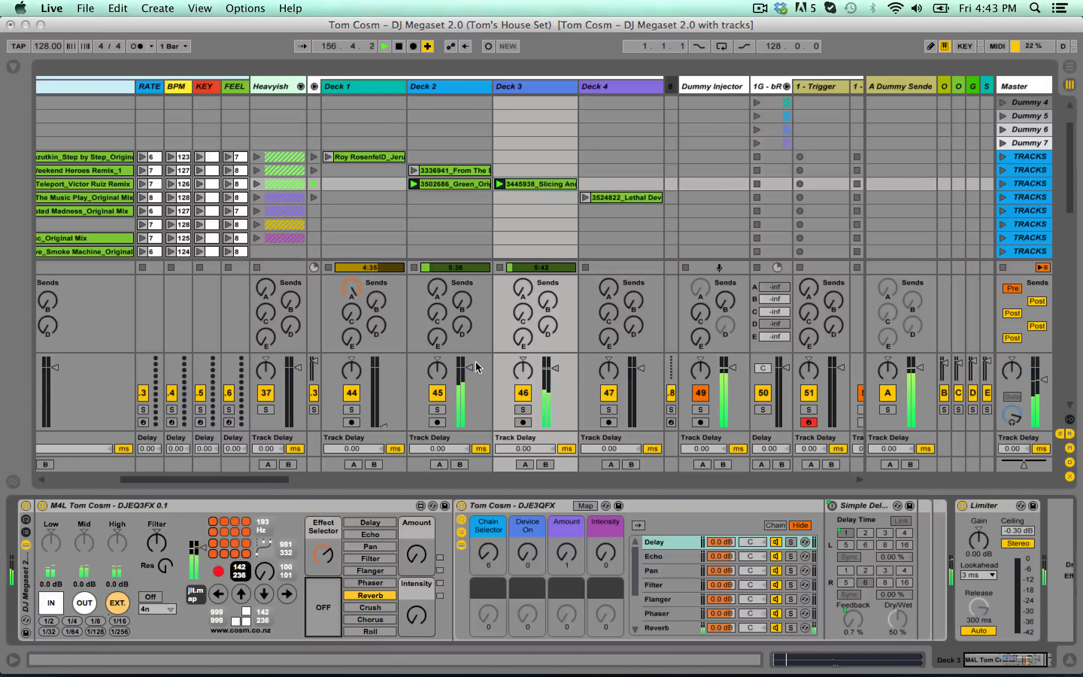
{"action": "left_click", "coordinate": [440, 87]}
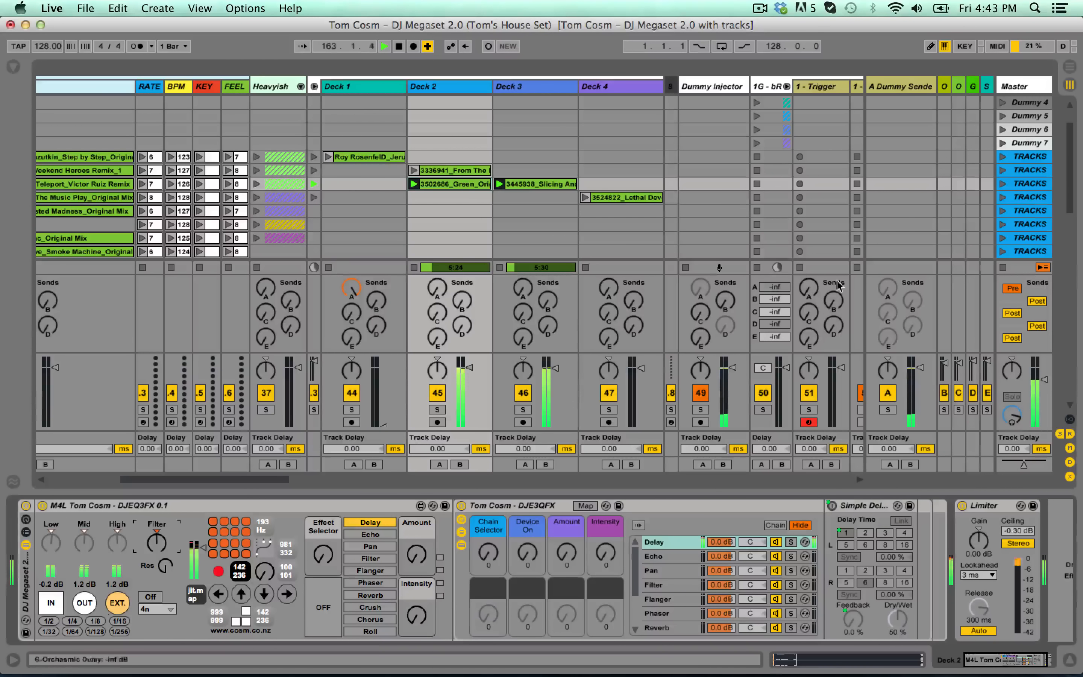
- Select the Drum Rack on the 1 - Trigger track and the track's empty clip slot in the None scene
{"action": "scroll", "coordinate": [537, 222], "scroll_direction": "right", "scroll_amount": 5}
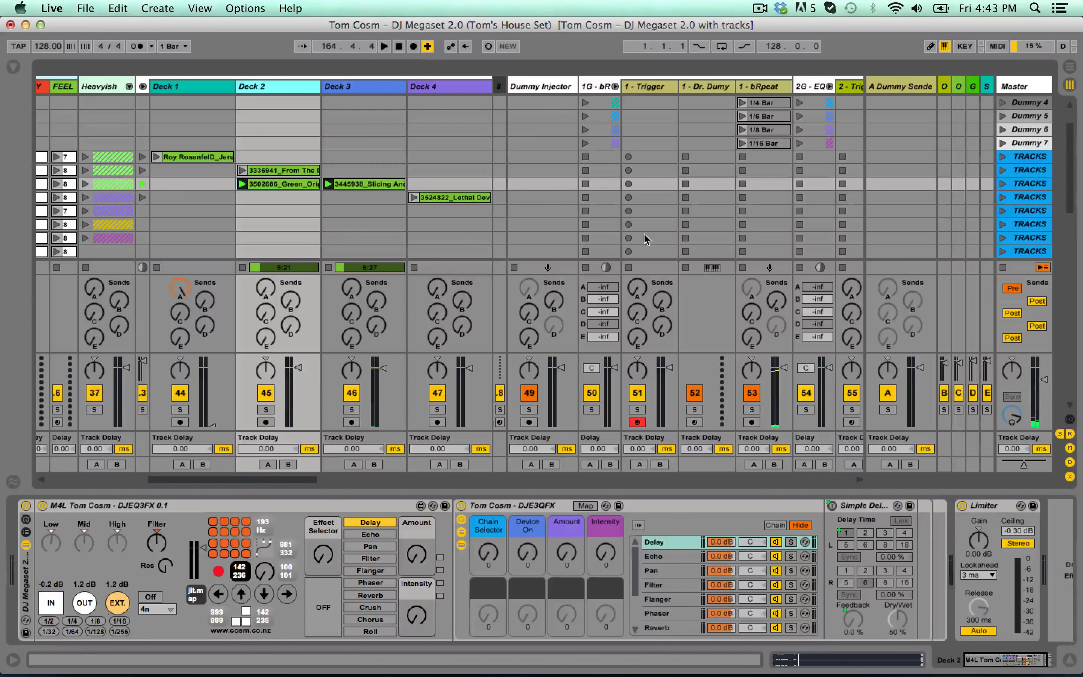
{"action": "scroll", "coordinate": [562, 165], "scroll_direction": "right", "scroll_amount": 6}
{"action": "scroll", "coordinate": [565, 181], "scroll_direction": "up", "scroll_amount": 3}
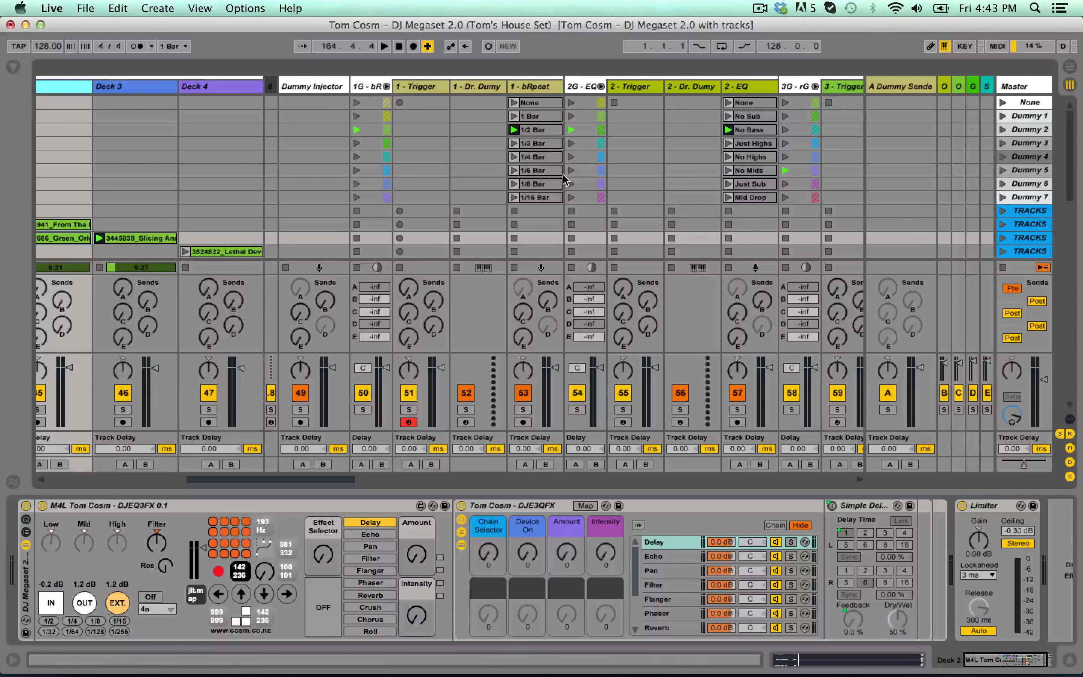
{"action": "left_click", "coordinate": [428, 90]}
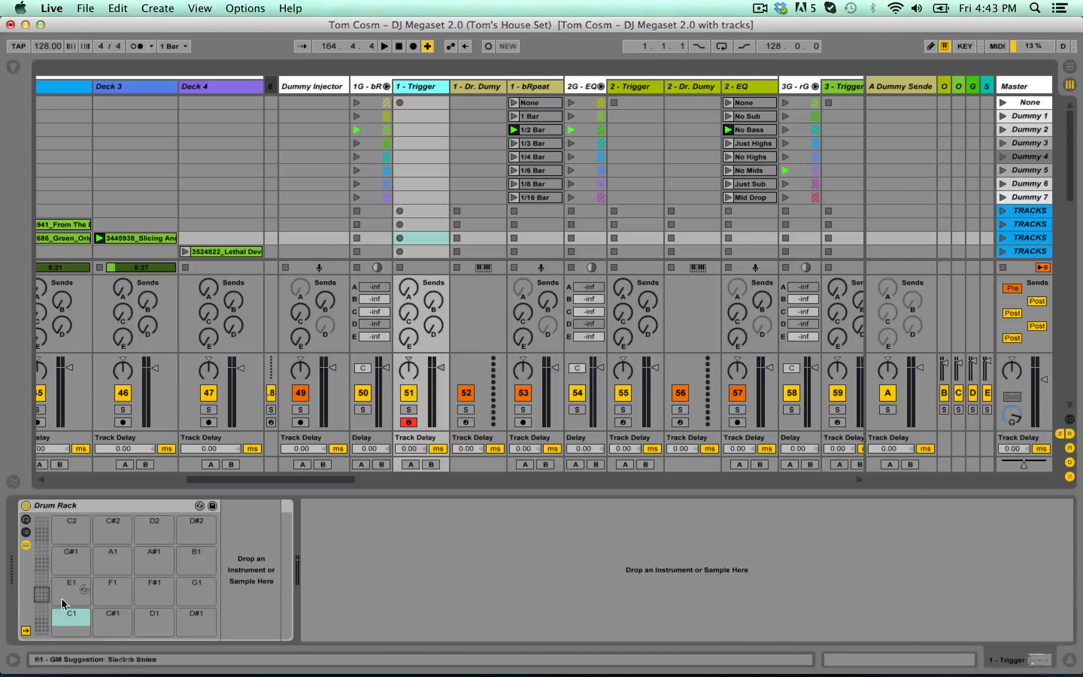
{"action": "left_click", "coordinate": [64, 608]}
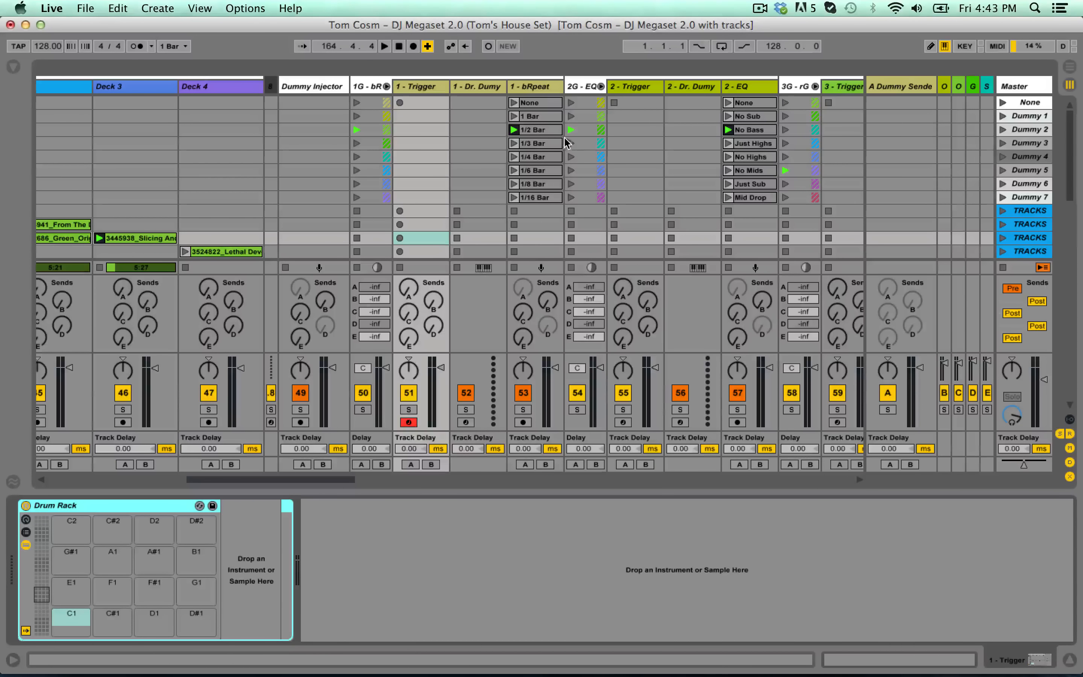
{"action": "left_click", "coordinate": [410, 103]}
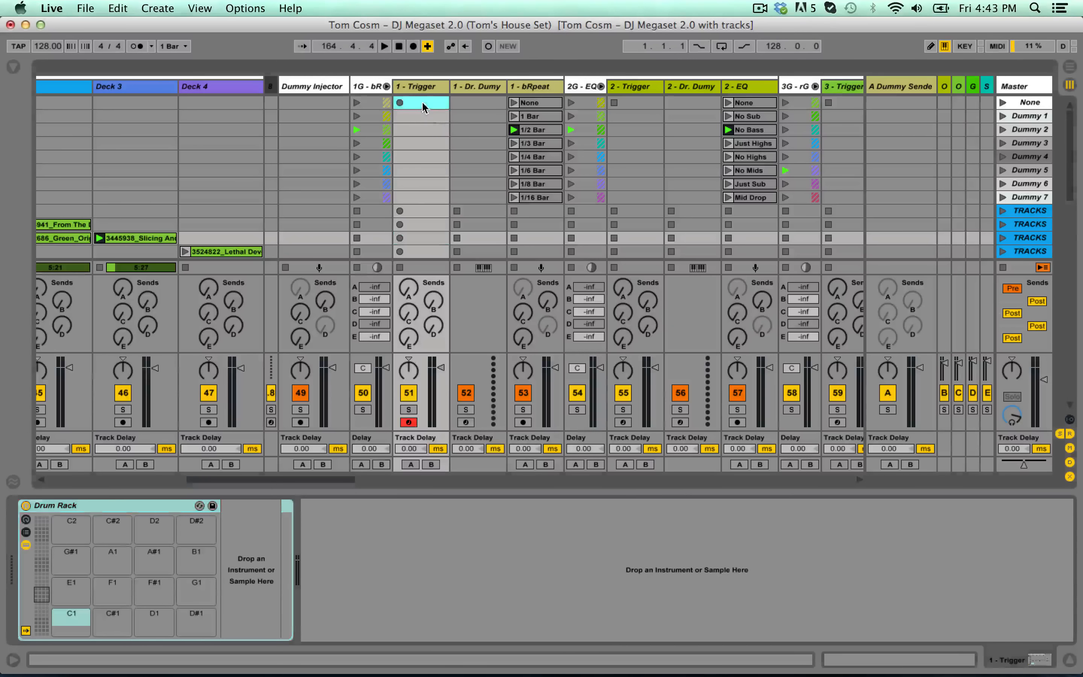
- Select the 2 - Trigger track's empty slot in the None scene and examine the remaining dummy effect tracks through 16 - Delay
{"action": "left_click", "coordinate": [652, 103]}
{"action": "scroll", "coordinate": [537, 167], "scroll_direction": "right", "scroll_amount": 4}
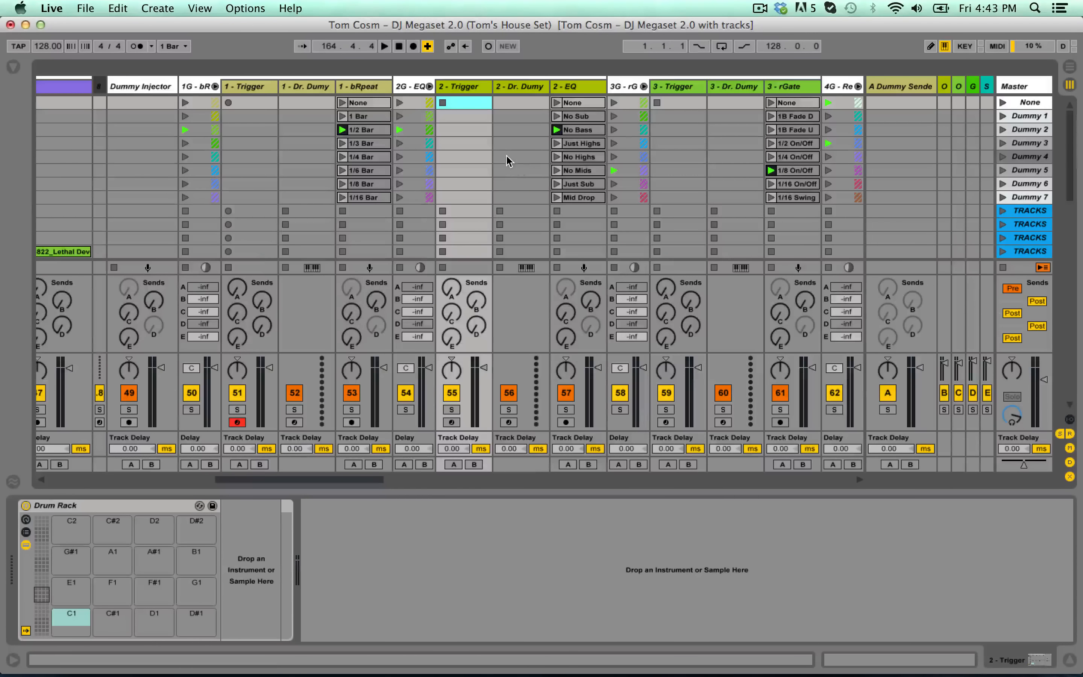
{"action": "scroll", "coordinate": [506, 155], "scroll_direction": "right", "scroll_amount": 11}
{"action": "scroll", "coordinate": [506, 158], "scroll_direction": "right", "scroll_amount": 15}
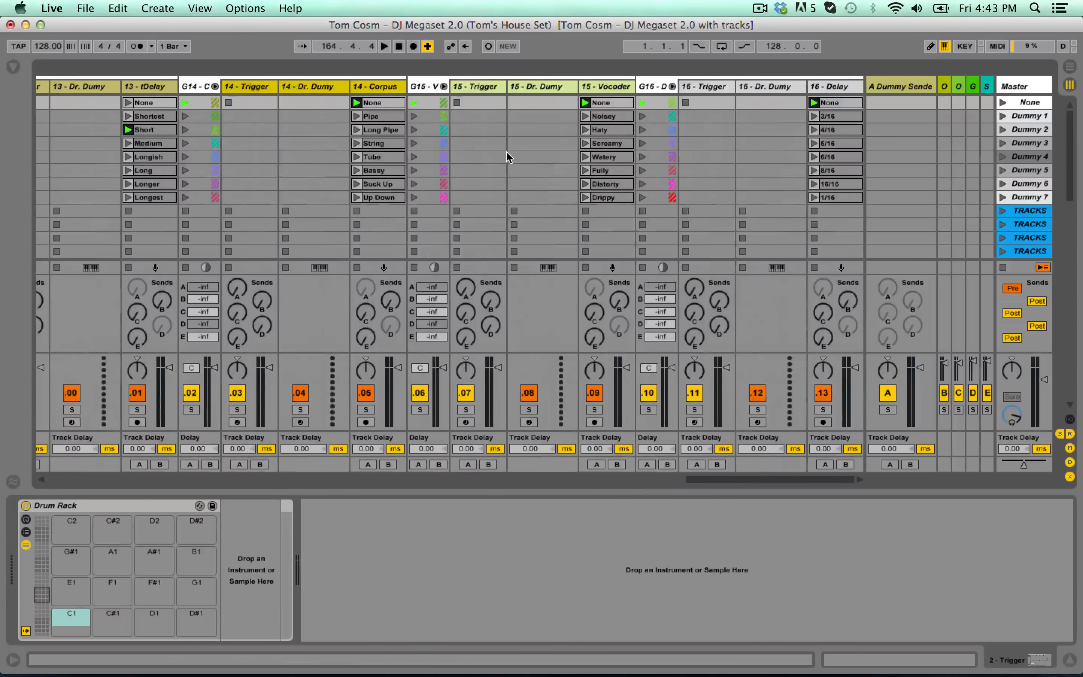
- Narrow the A return track, then expand EQ Eight and Chorus on the B-Orchasmic Delay return and select EQ band 4
{"action": "left_click_drag", "start_coordinate": [864, 85], "coordinate": [935, 85]}
{"action": "left_click", "coordinate": [945, 85]}
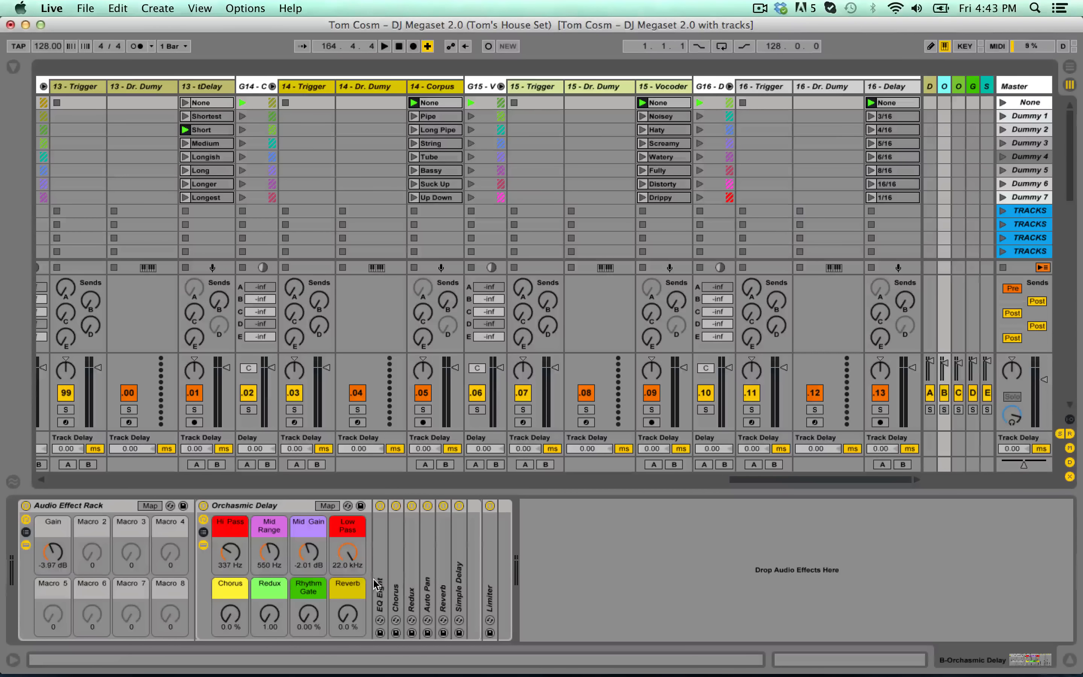
{"action": "double_click", "coordinate": [380, 591]}
{"action": "double_click", "coordinate": [739, 560]}
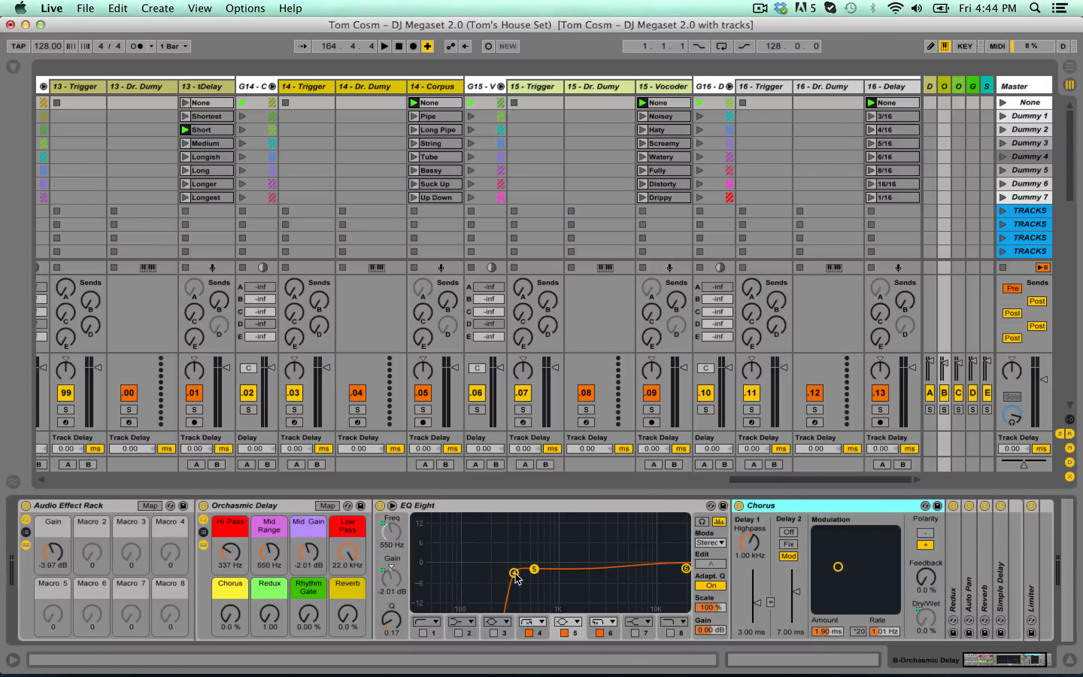
{"action": "left_click_drag", "start_coordinate": [515, 574], "coordinate": [513, 569]}
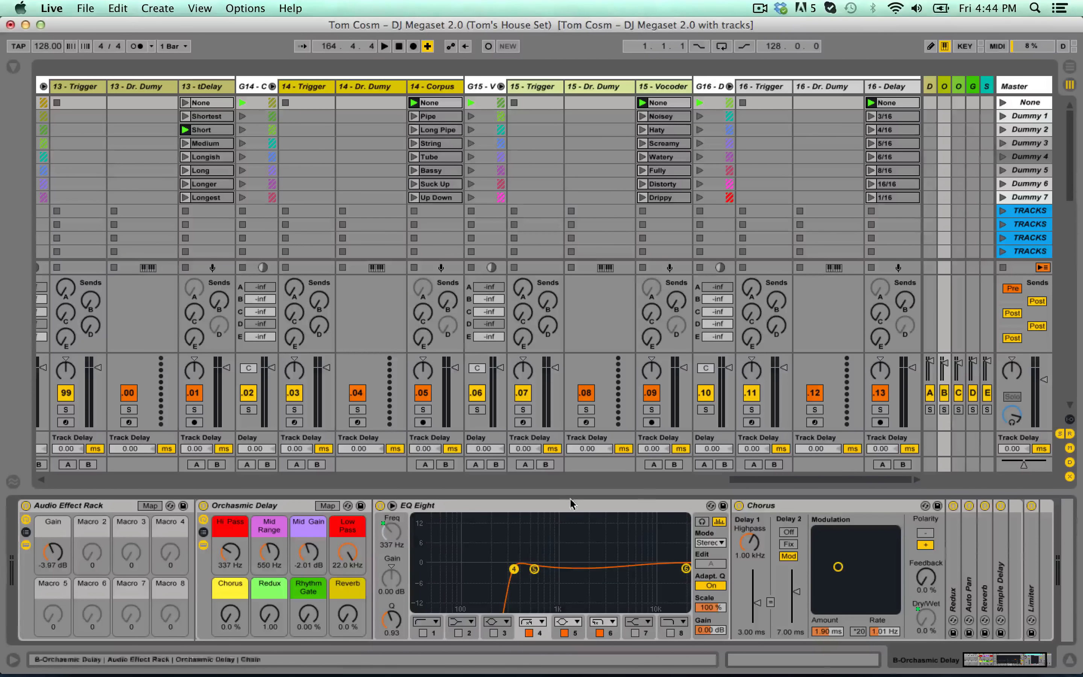
- Stop all playing clips and delete the clips loaded on Decks 1 to 4
{"action": "left_click_drag", "start_coordinate": [788, 479], "coordinate": [154, 465]}
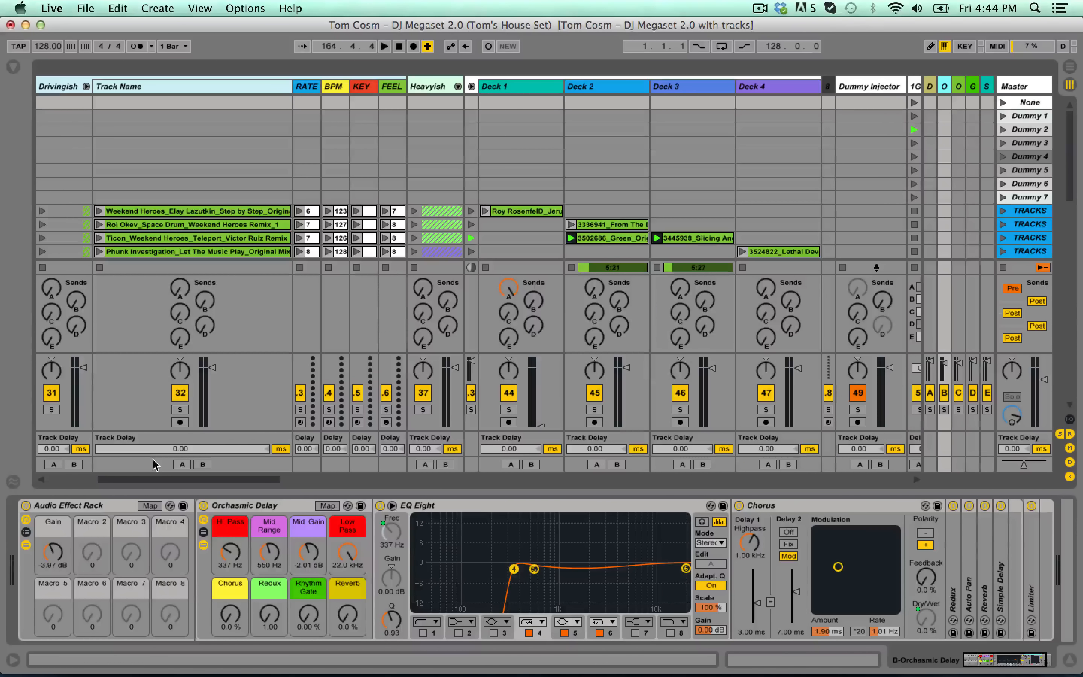
{"action": "left_click", "coordinate": [1003, 267]}
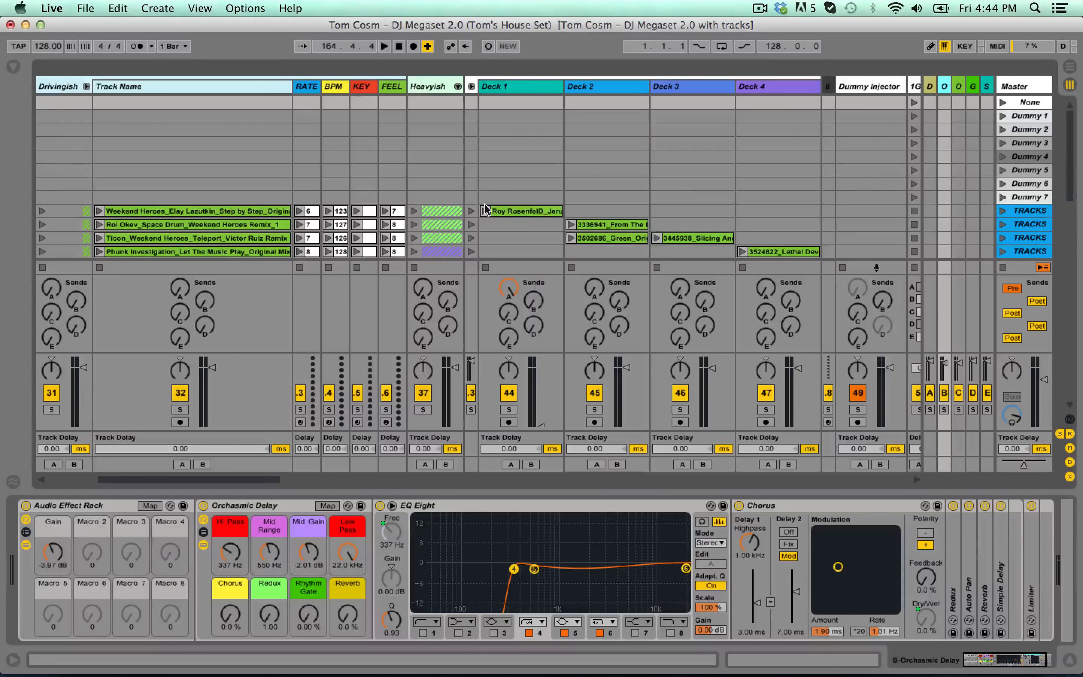
{"action": "scroll", "coordinate": [541, 170], "scroll_direction": "down", "scroll_amount": 2}
{"action": "left_click_drag", "start_coordinate": [530, 145], "coordinate": [804, 238]}
{"action": "key", "text": "Delete"}
- Load the Veerus_Maxie Devine_The Sound clip onto Deck 1, launch it, and raise the deck's volume to -1.0 dB
{"action": "scroll", "coordinate": [219, 214], "scroll_direction": "up", "scroll_amount": 10}
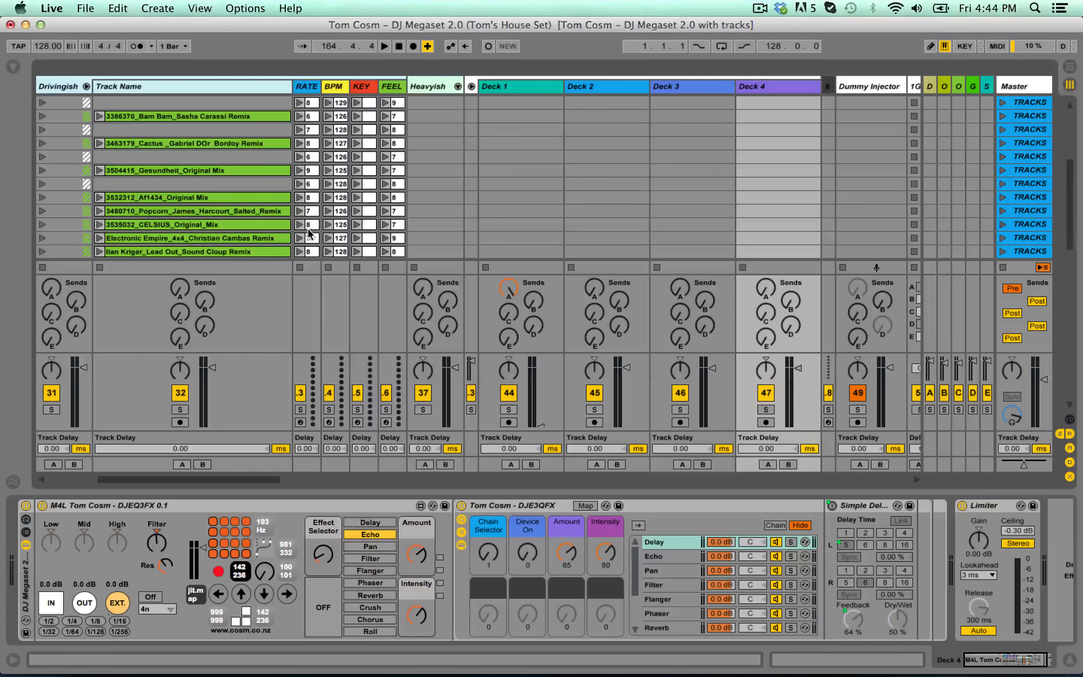
{"action": "scroll", "coordinate": [314, 230], "scroll_direction": "down", "scroll_amount": 5}
{"action": "scroll", "coordinate": [253, 216], "scroll_direction": "down", "scroll_amount": 2}
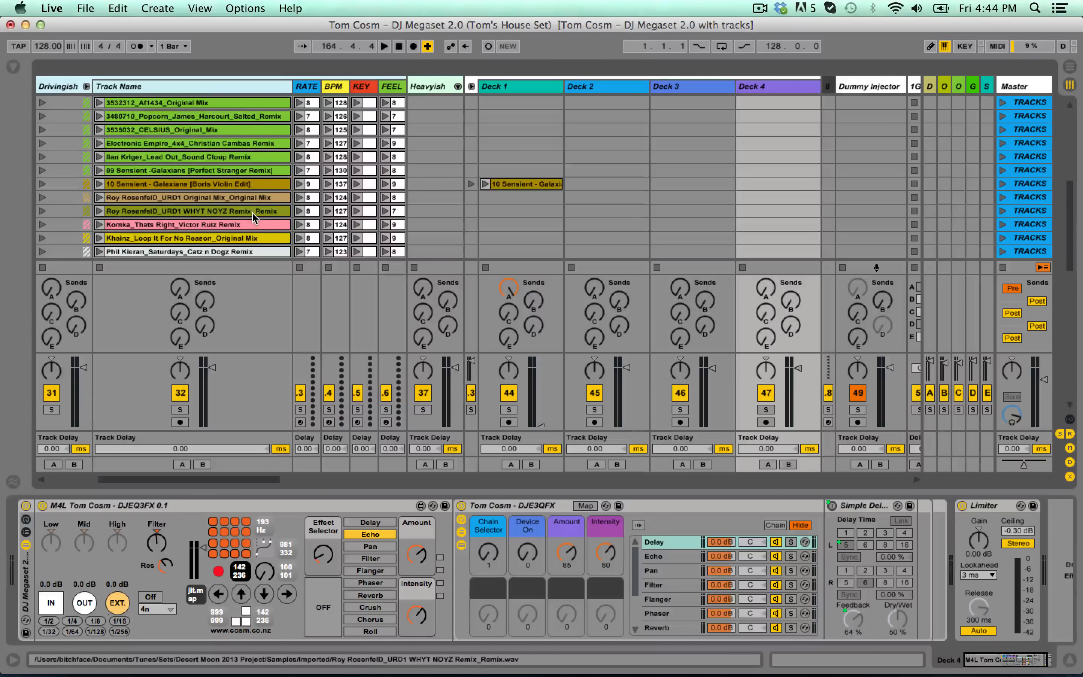
{"action": "scroll", "coordinate": [253, 217], "scroll_direction": "down", "scroll_amount": 4}
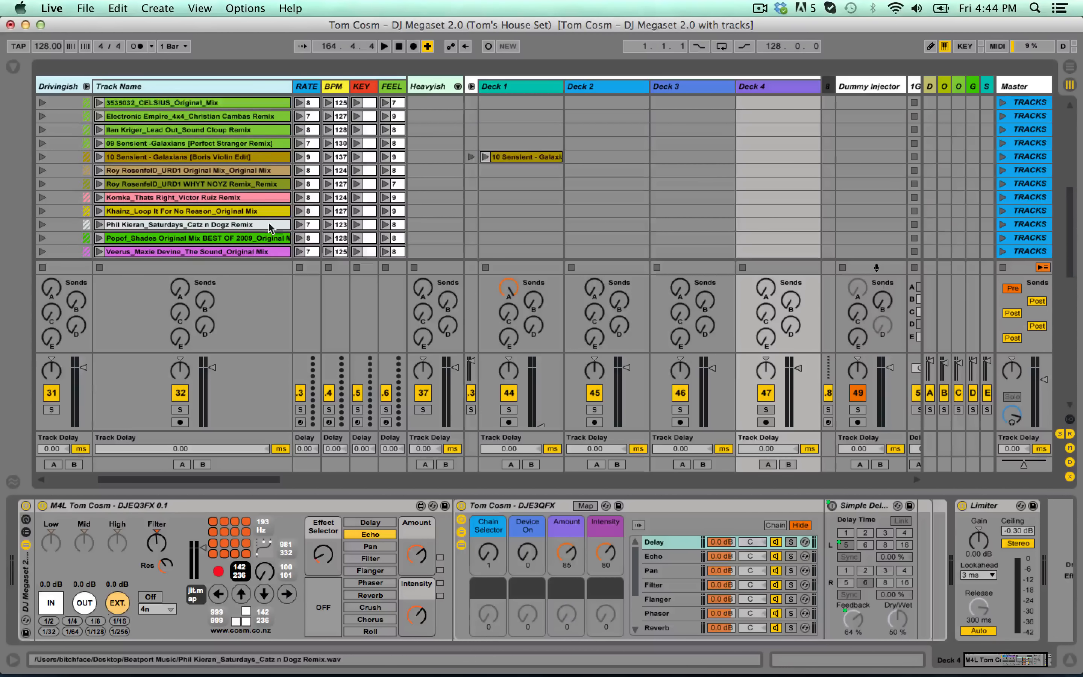
{"action": "left_click_drag", "start_coordinate": [282, 226], "coordinate": [510, 154]}
{"action": "left_click", "coordinate": [484, 157]}
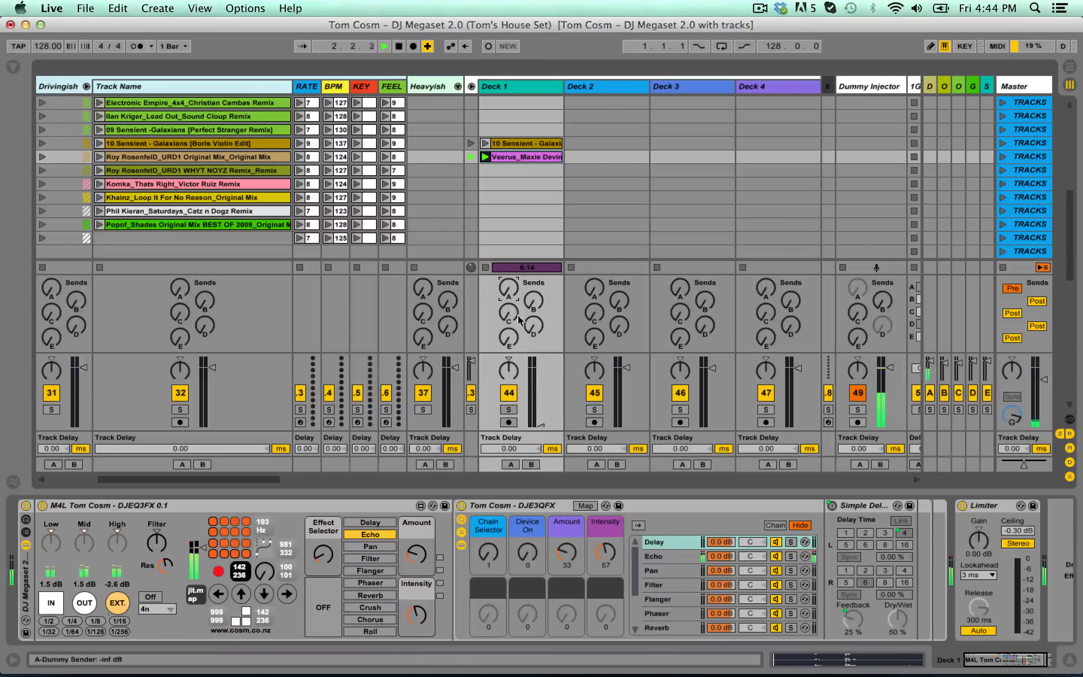
{"action": "left_click_drag", "start_coordinate": [541, 424], "coordinate": [541, 368]}
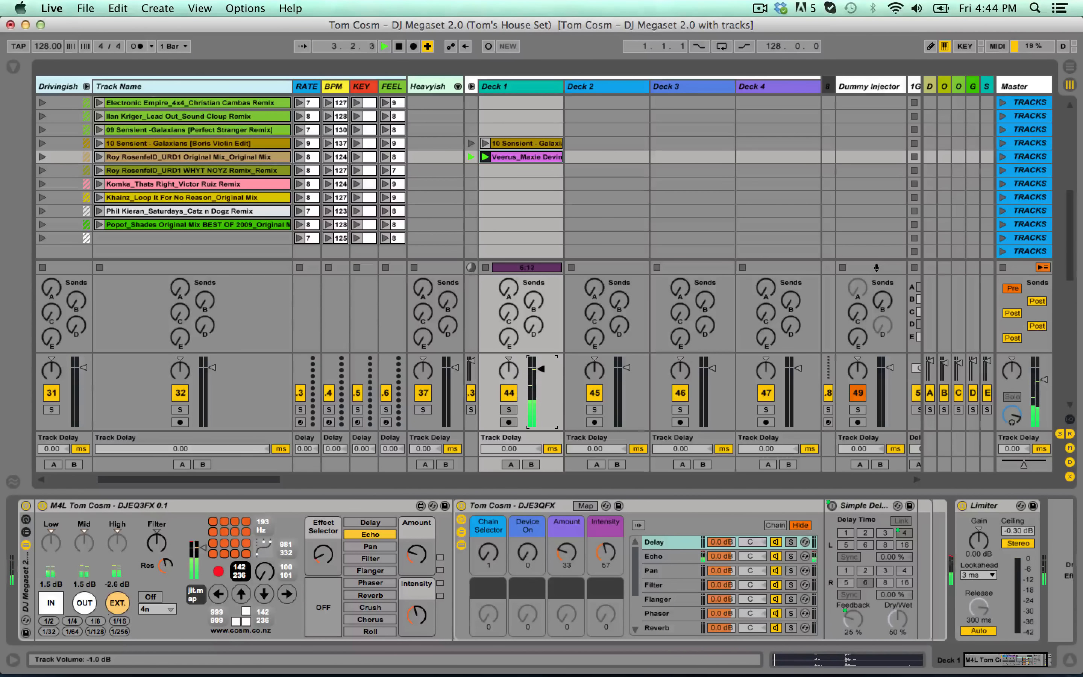
- Raise the B-Orchasmic Delay return's Gain to 6.61 dB while testing Deck 1's Send B at 0.0 dB and back at -inf
{"action": "left_click", "coordinate": [944, 86]}
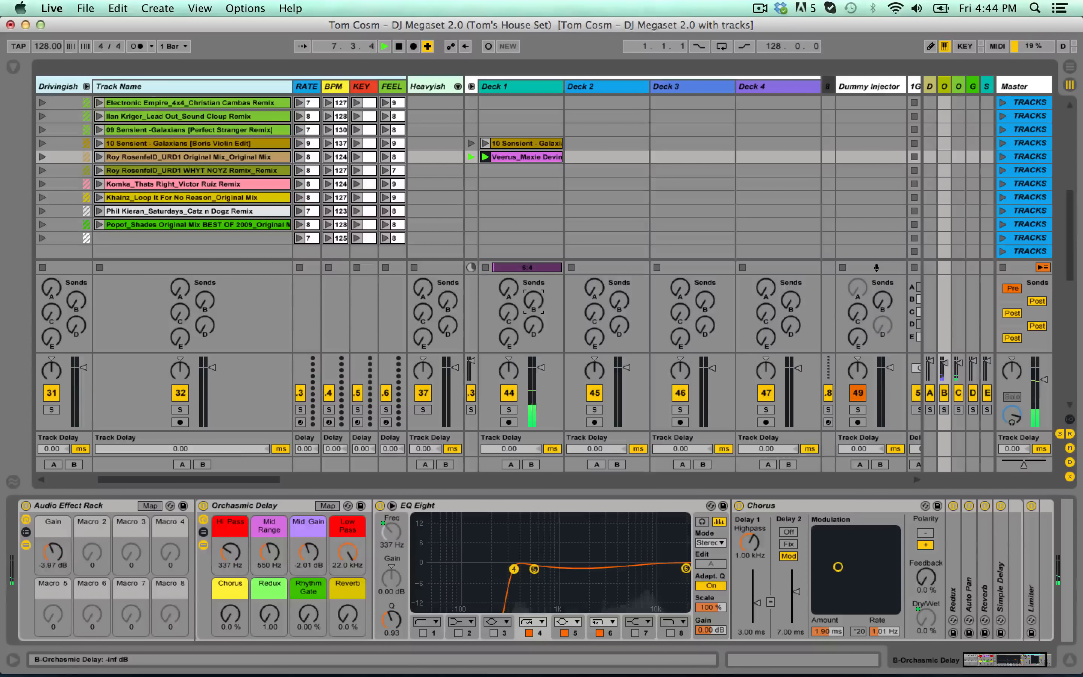
{"action": "left_click_drag", "start_coordinate": [53, 552], "coordinate": [52, 534]}
{"action": "left_click", "coordinate": [534, 301]}
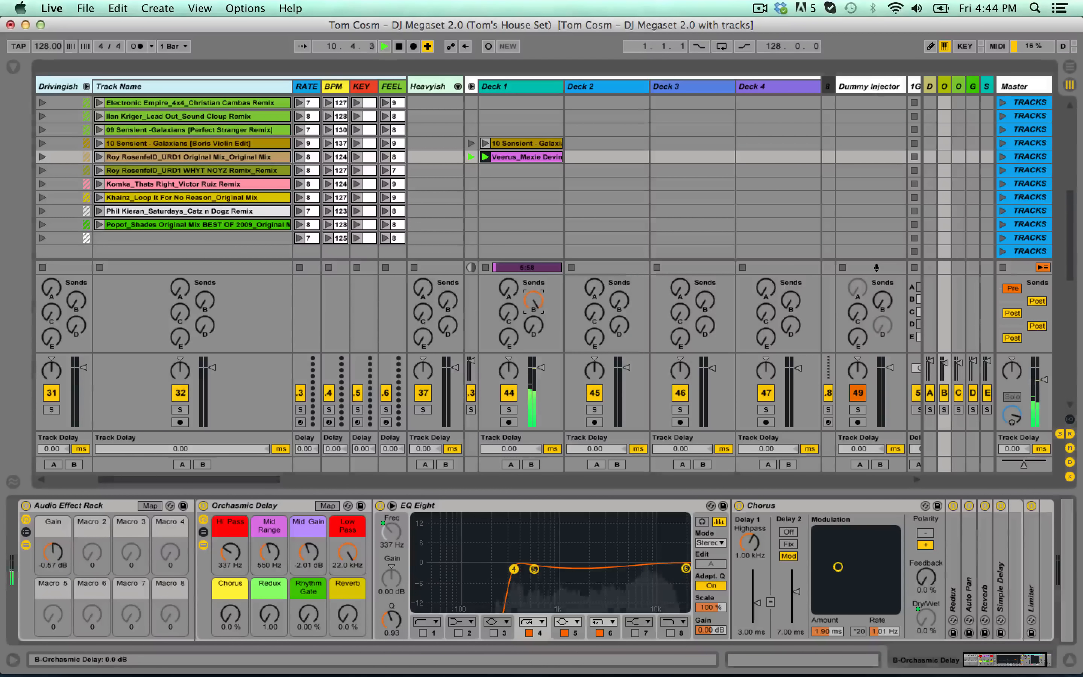
{"action": "left_click_drag", "start_coordinate": [533, 301], "coordinate": [534, 381]}
{"action": "mouse_move", "coordinate": [53, 553]}
{"action": "left_mouse_down"}
{"action": "mouse_move", "coordinate": [53, 530]}
{"action": "mouse_move", "coordinate": [52, 556]}
{"action": "left_mouse_up"}
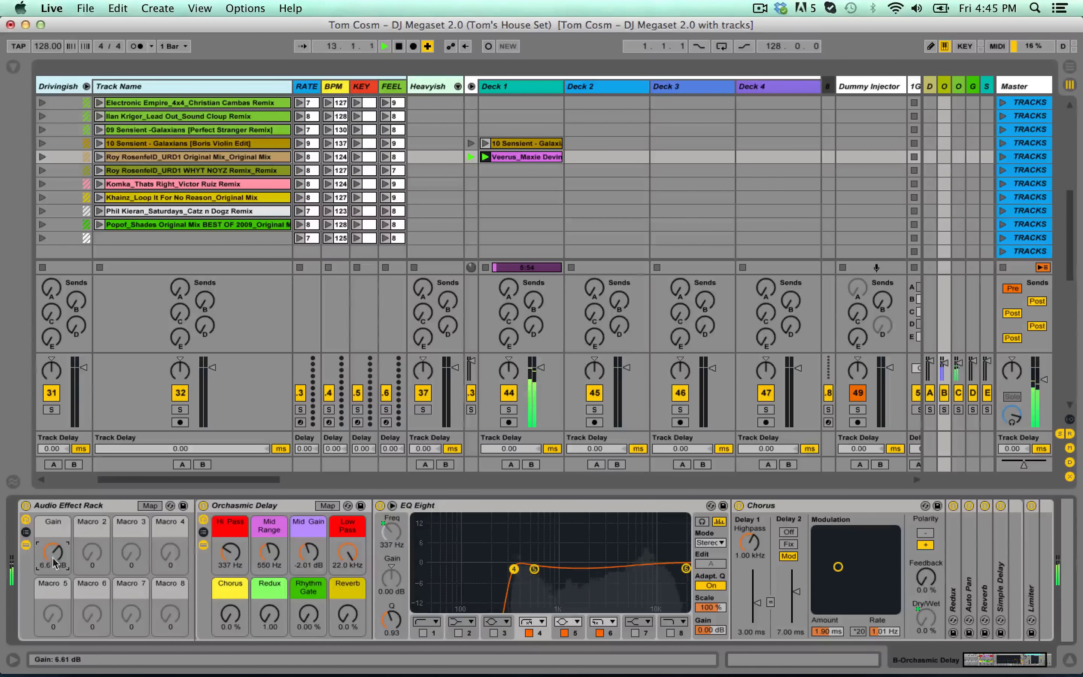
- Lower the Orchasmic Delay's Hi Pass to 130 Hz and turn Deck 1's Send B fully up
{"action": "left_click", "coordinate": [230, 552]}
{"action": "mouse_move", "coordinate": [230, 552]}
{"action": "left_mouse_down"}
{"action": "mouse_move", "coordinate": [230, 538]}
{"action": "mouse_move", "coordinate": [230, 564]}
{"action": "left_mouse_up"}
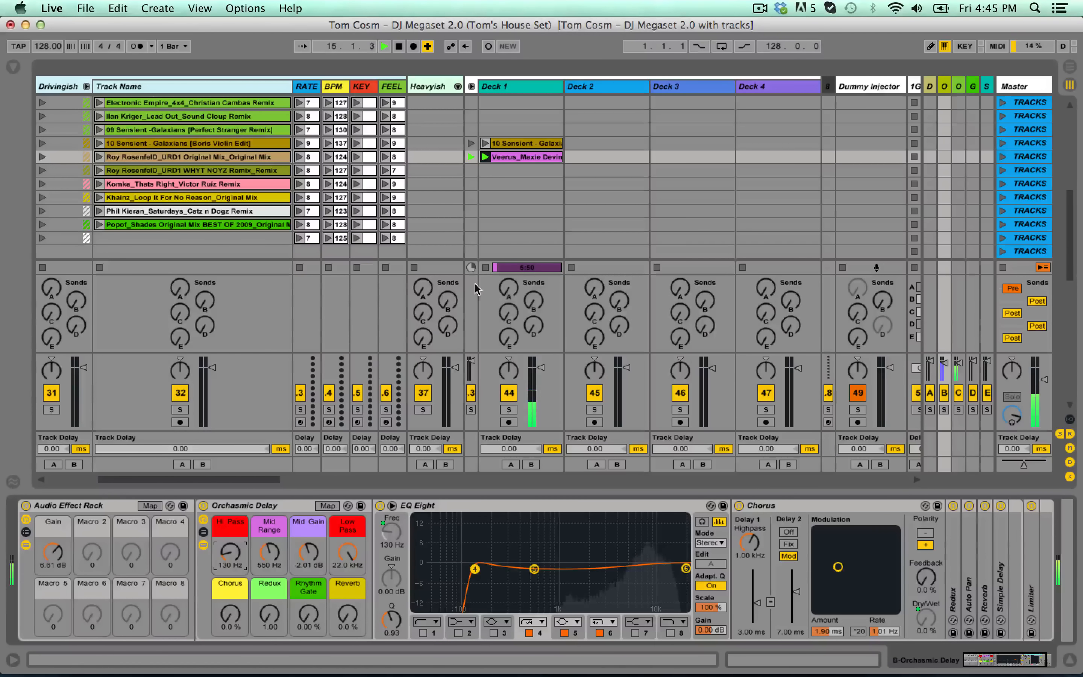
{"action": "left_click_drag", "start_coordinate": [533, 301], "coordinate": [533, 242]}
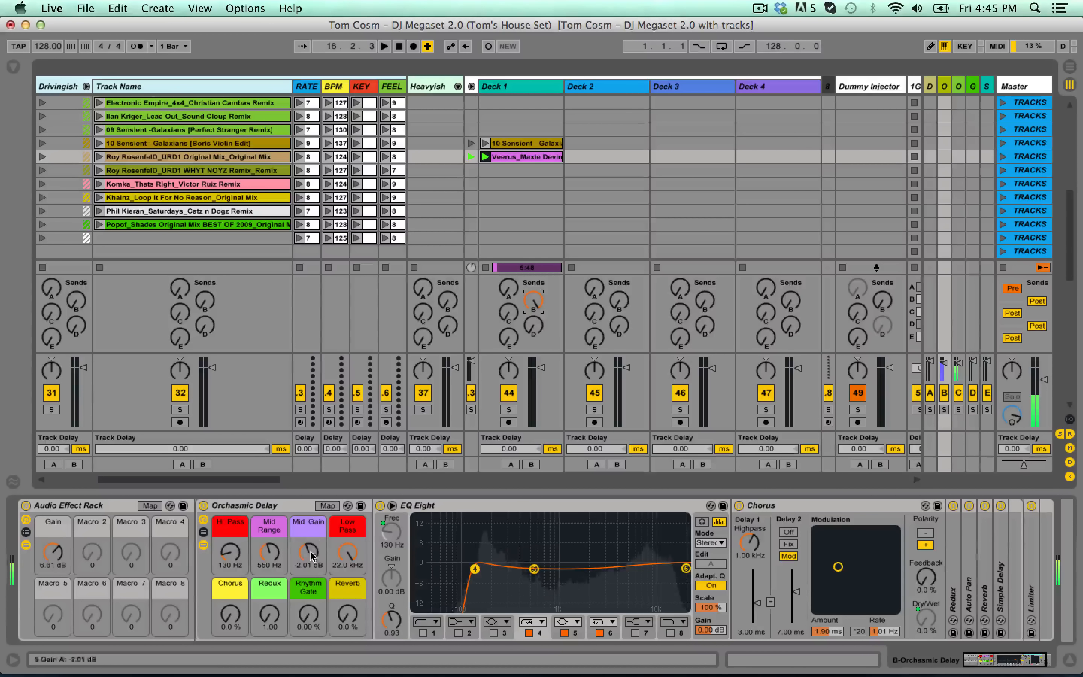
- Set Orchasmic Delay to Hi Pass 210 Hz, Mid Range 382 Hz, Mid Gain -7.20 dB, Low Pass 2.48 kHz, Chorus 60%, Redux 5.34 and Reverb 52%
{"action": "left_click_drag", "start_coordinate": [353, 554], "coordinate": [354, 587]}
{"action": "left_click_drag", "start_coordinate": [350, 555], "coordinate": [350, 567]}
{"action": "mouse_move", "coordinate": [270, 554]}
{"action": "left_mouse_down"}
{"action": "mouse_move", "coordinate": [270, 565]}
{"action": "mouse_move", "coordinate": [309, 559]}
{"action": "mouse_move", "coordinate": [309, 571]}
{"action": "mouse_move", "coordinate": [245, 557]}
{"action": "mouse_move", "coordinate": [269, 549]}
{"action": "left_mouse_up"}
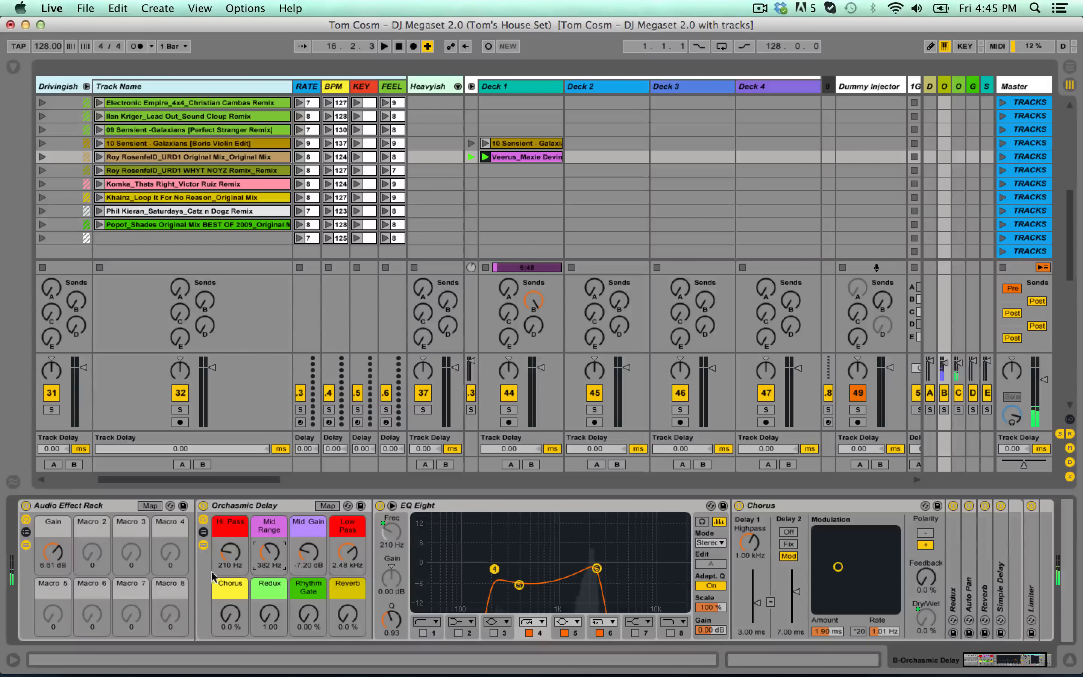
{"action": "left_click_drag", "start_coordinate": [237, 622], "coordinate": [267, 612]}
{"action": "left_click_drag", "start_coordinate": [346, 619], "coordinate": [346, 601]}
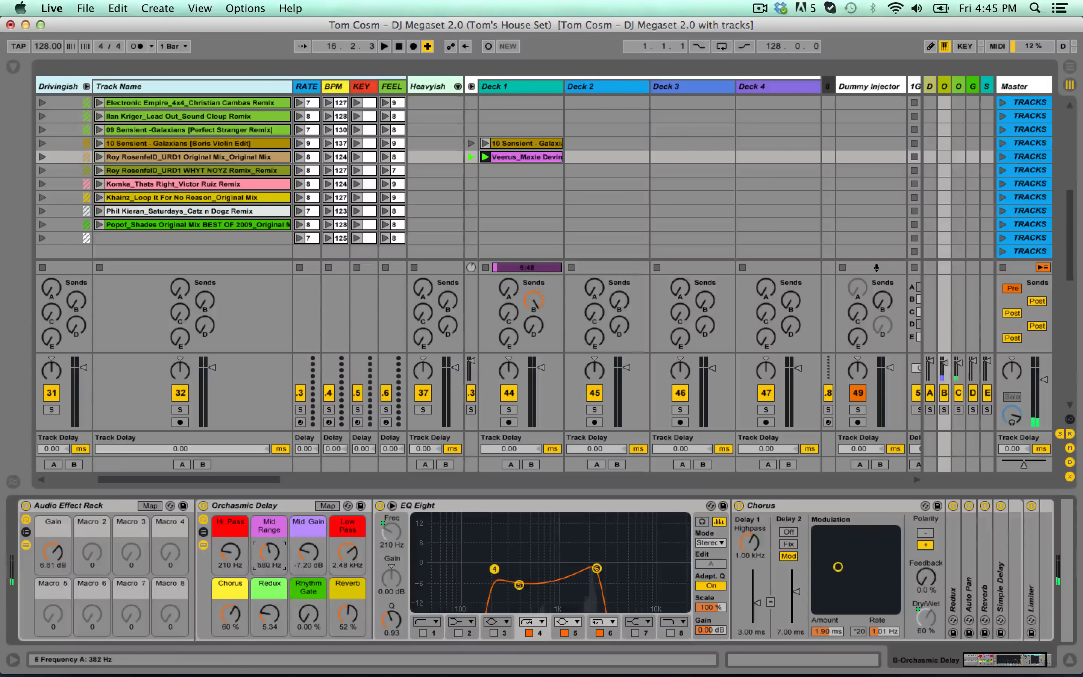
- Reshape Orchasmic Delay to Hi Pass 73.7 Hz, Mid Range 610 Hz, Mid Gain 4.84 dB, Low Pass 1.40 kHz and Reverb 0.0%, and turn Deck 1's Send B down
{"action": "left_click_drag", "start_coordinate": [269, 553], "coordinate": [306, 537]}
{"action": "left_click_drag", "start_coordinate": [230, 553], "coordinate": [230, 541]}
{"action": "left_click_drag", "start_coordinate": [339, 555], "coordinate": [312, 571]}
{"action": "left_click_drag", "start_coordinate": [344, 609], "coordinate": [344, 654]}
{"action": "mouse_move", "coordinate": [307, 609]}
{"action": "left_mouse_down"}
{"action": "mouse_move", "coordinate": [307, 524]}
{"action": "mouse_move", "coordinate": [306, 609]}
{"action": "left_mouse_up"}
{"action": "left_click_drag", "start_coordinate": [312, 549], "coordinate": [348, 582]}
{"action": "left_click_drag", "start_coordinate": [230, 553], "coordinate": [230, 588]}
{"action": "left_click", "coordinate": [530, 307]}
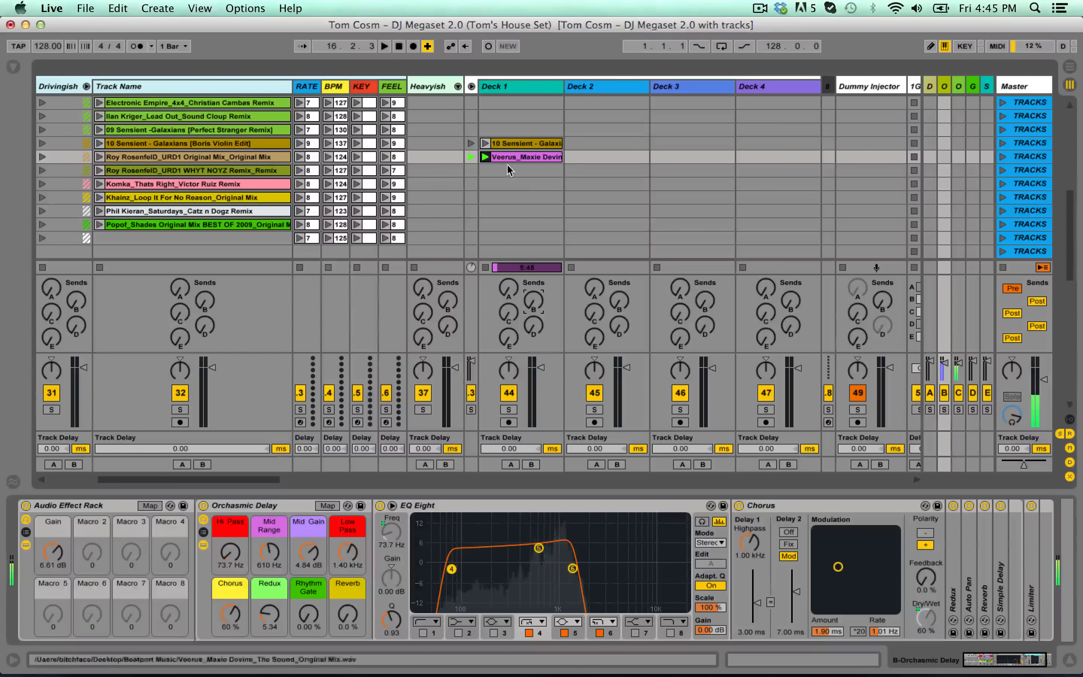
- Set Orchasmic Delay to Mid Range 195 Hz, Mid Gain -8.15 dB, Redux 1.00 and Reverb 0.0%, and stop playback
{"action": "left_click_drag", "start_coordinate": [266, 557], "coordinate": [266, 581]}
{"action": "left_click_drag", "start_coordinate": [309, 547], "coordinate": [309, 582]}
{"action": "mouse_move", "coordinate": [269, 614]}
{"action": "left_mouse_down"}
{"action": "mouse_move", "coordinate": [269, 593]}
{"action": "mouse_move", "coordinate": [269, 635]}
{"action": "left_mouse_up"}
{"action": "mouse_move", "coordinate": [348, 614]}
{"action": "left_mouse_down"}
{"action": "mouse_move", "coordinate": [348, 546]}
{"action": "mouse_move", "coordinate": [348, 627]}
{"action": "left_mouse_up"}
{"action": "left_click", "coordinate": [399, 47]}
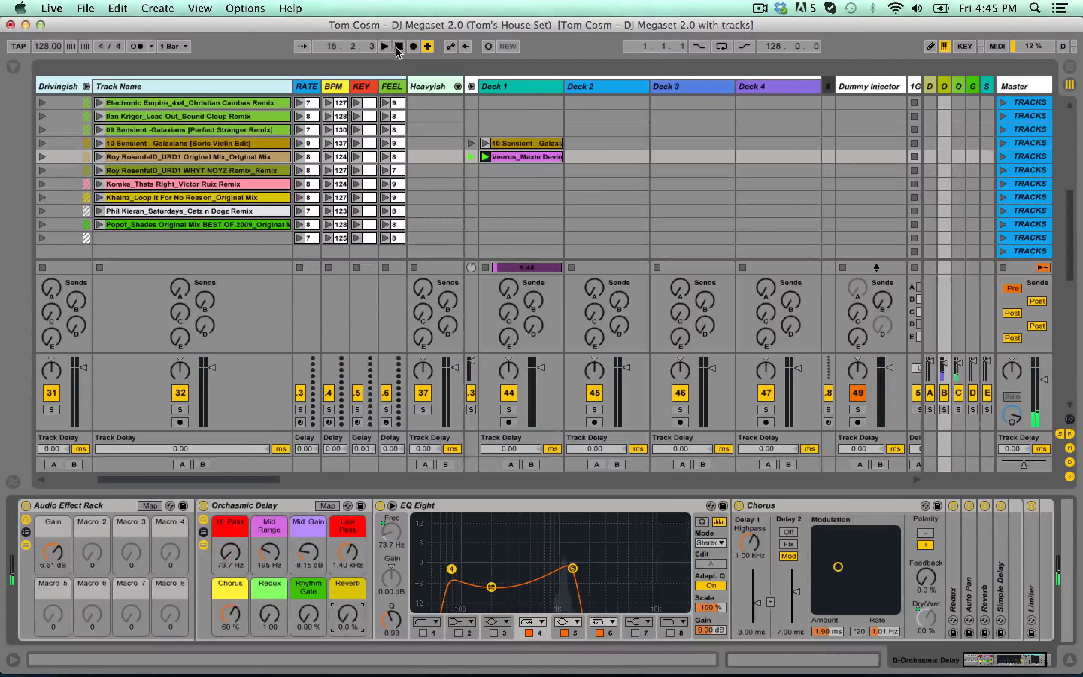
- Turn down the B-Orchasmic Delay return's Gain and show the compressors on the C-Orchasmic Out return
{"action": "left_click", "coordinate": [960, 89]}
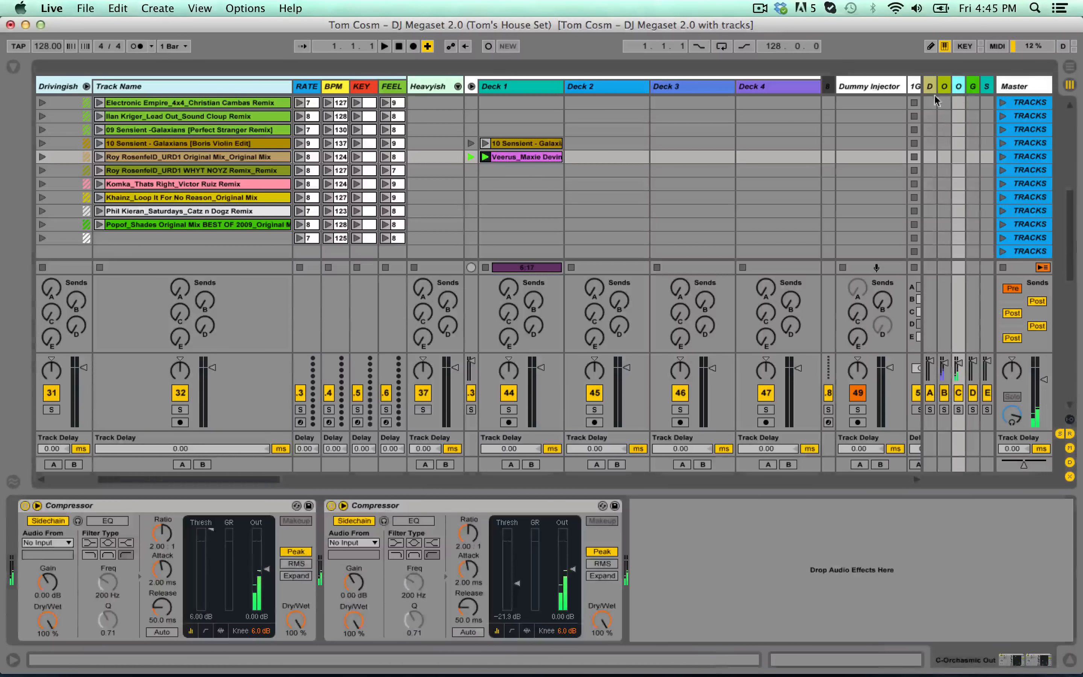
{"action": "left_click", "coordinate": [942, 85]}
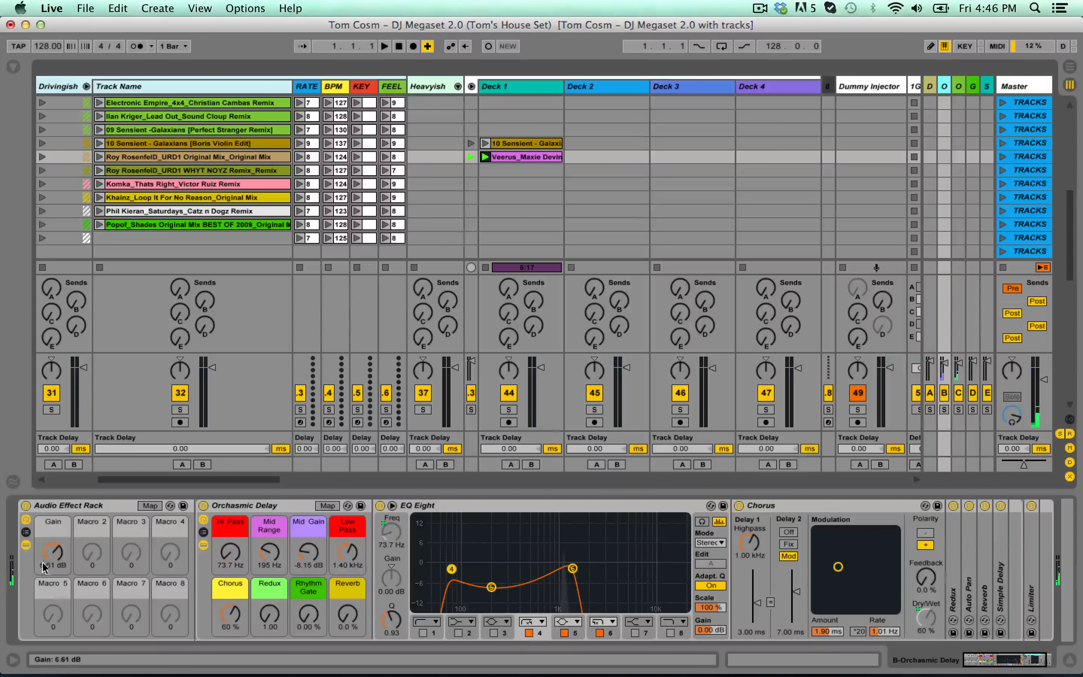
{"action": "left_click_drag", "start_coordinate": [51, 558], "coordinate": [51, 635]}
{"action": "left_click", "coordinate": [958, 90]}
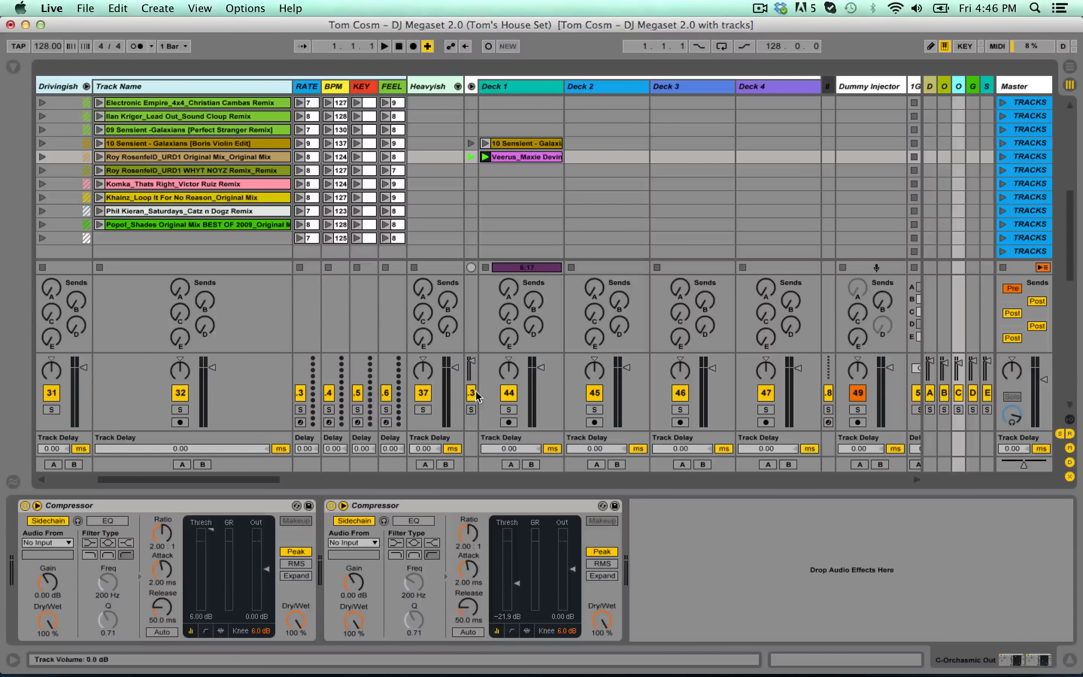
- Load and launch the Phil Kieran_Saturdays_Catz n Dogz Remix clip on Deck 1, raise its Send D, and show the D-Grain Send return's devices
{"action": "left_click", "coordinate": [976, 91]}
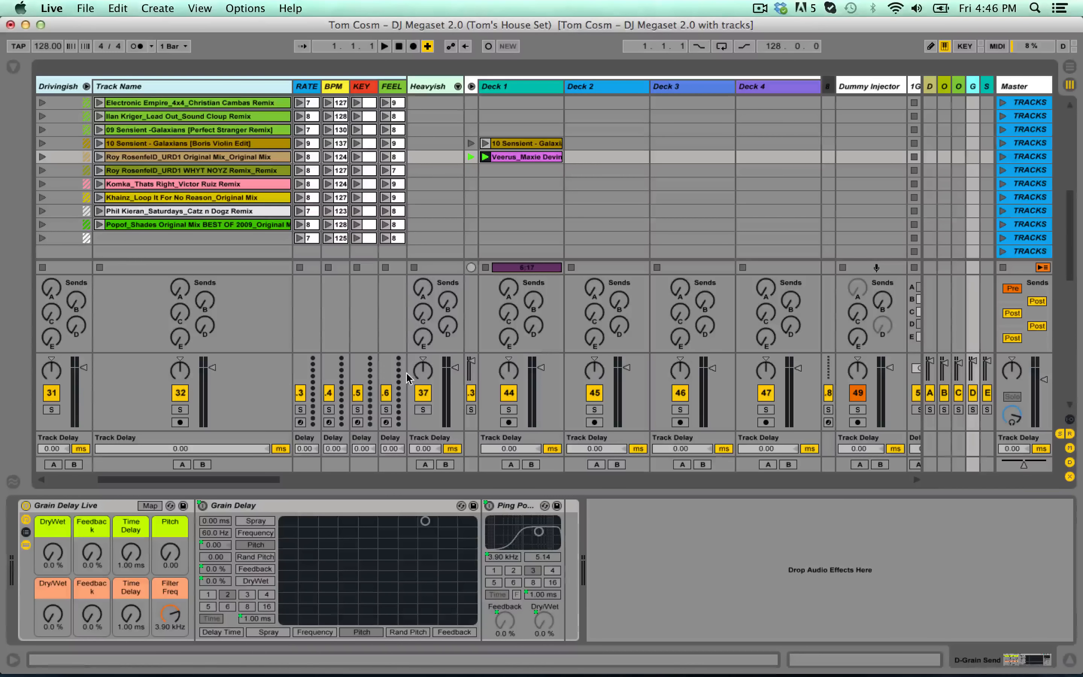
{"action": "left_click_drag", "start_coordinate": [186, 211], "coordinate": [484, 172]}
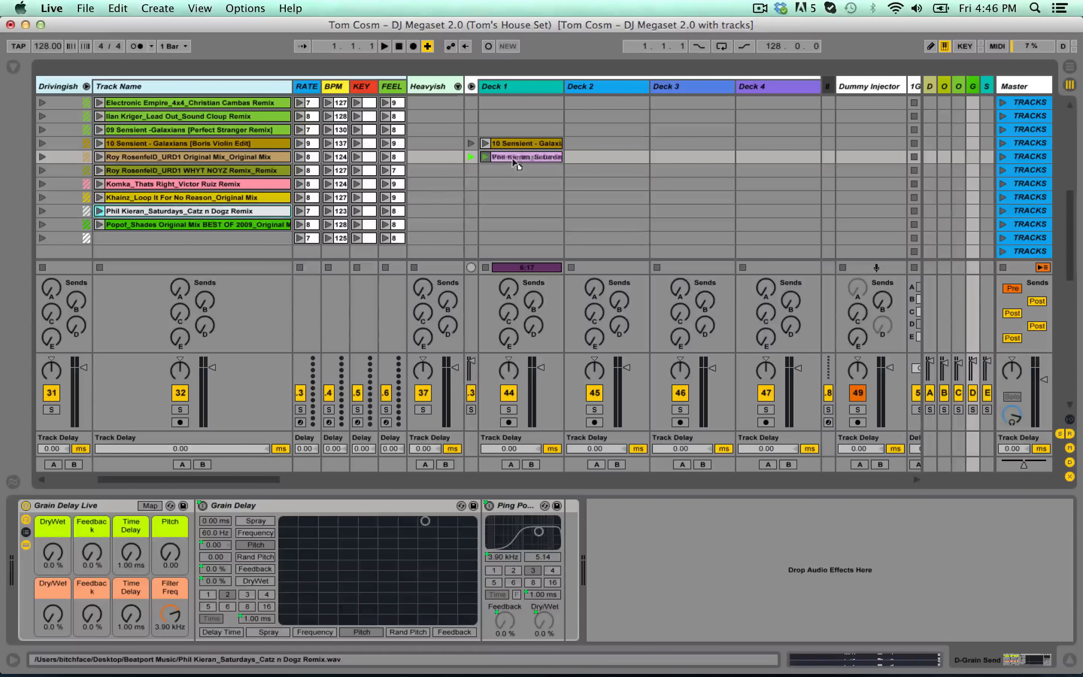
{"action": "left_click", "coordinate": [484, 170]}
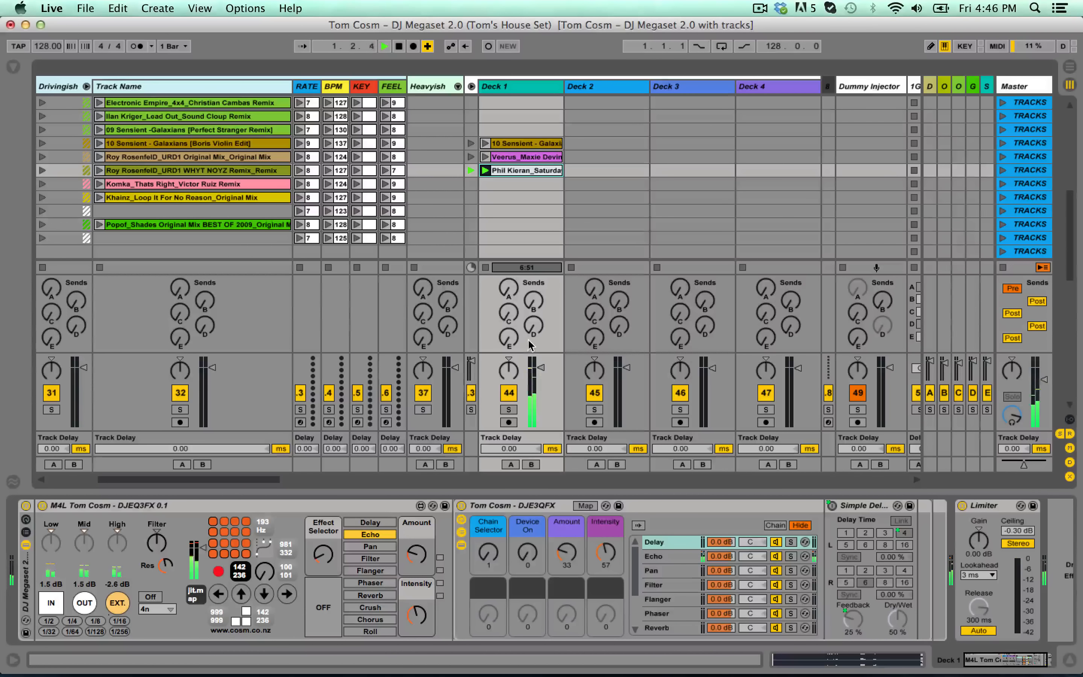
{"action": "left_click_drag", "start_coordinate": [534, 326], "coordinate": [543, 313]}
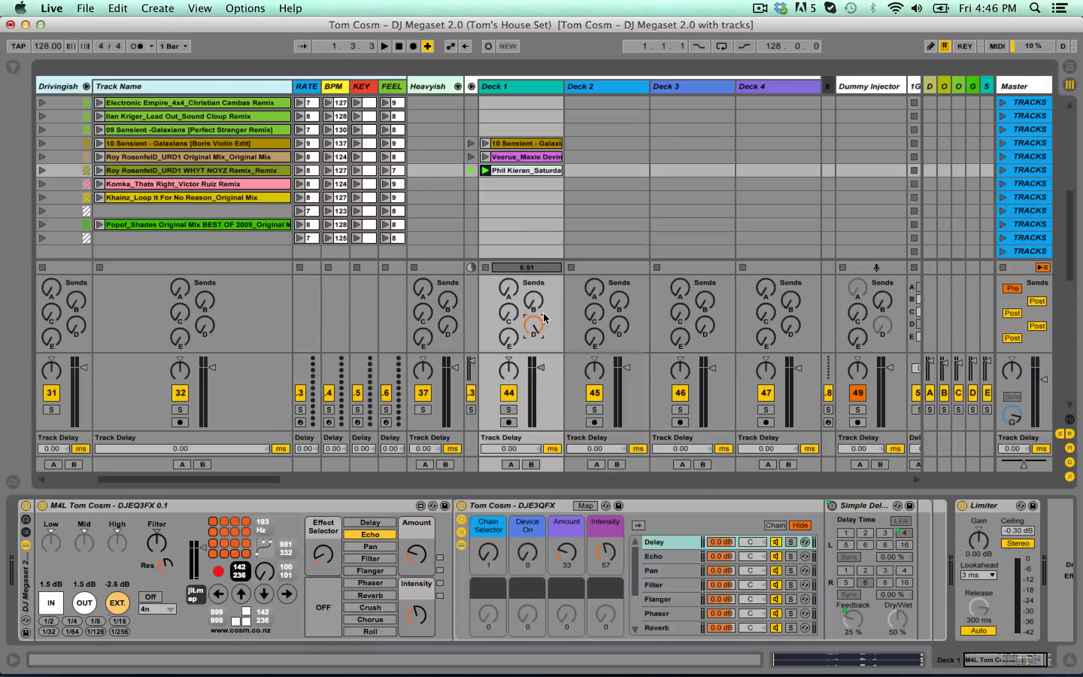
{"action": "left_click", "coordinate": [979, 91]}
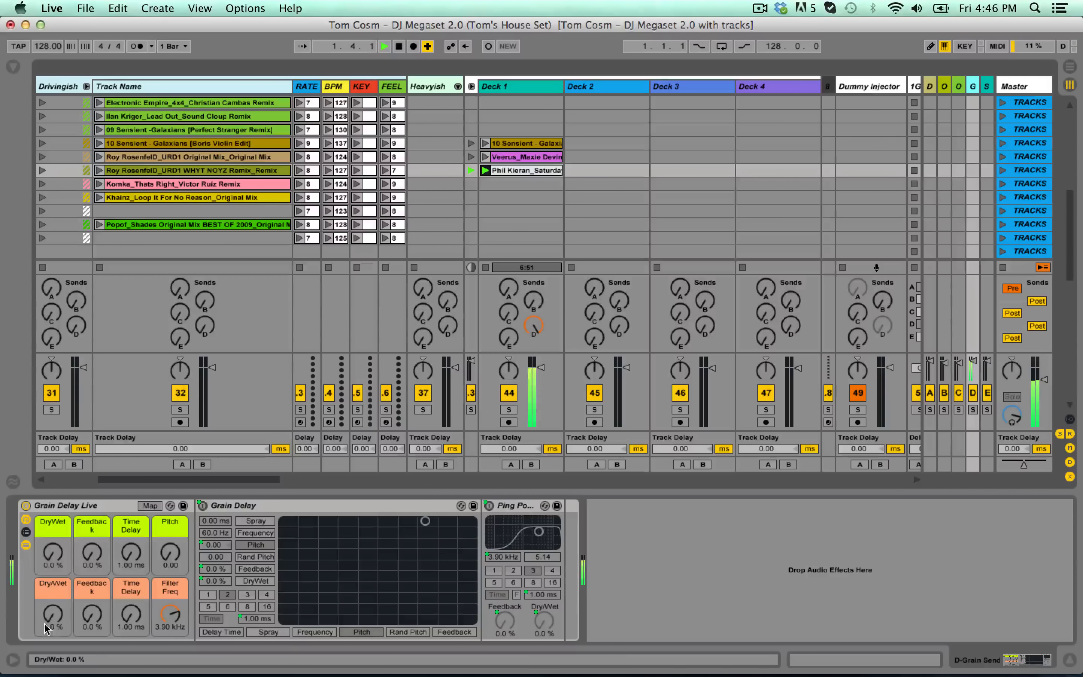
- Set the Grain Delay Live rack's upper DryWet to 55%, Feedback to 87% and Time Delay to 15.0 ms
{"action": "key", "text": "space"}
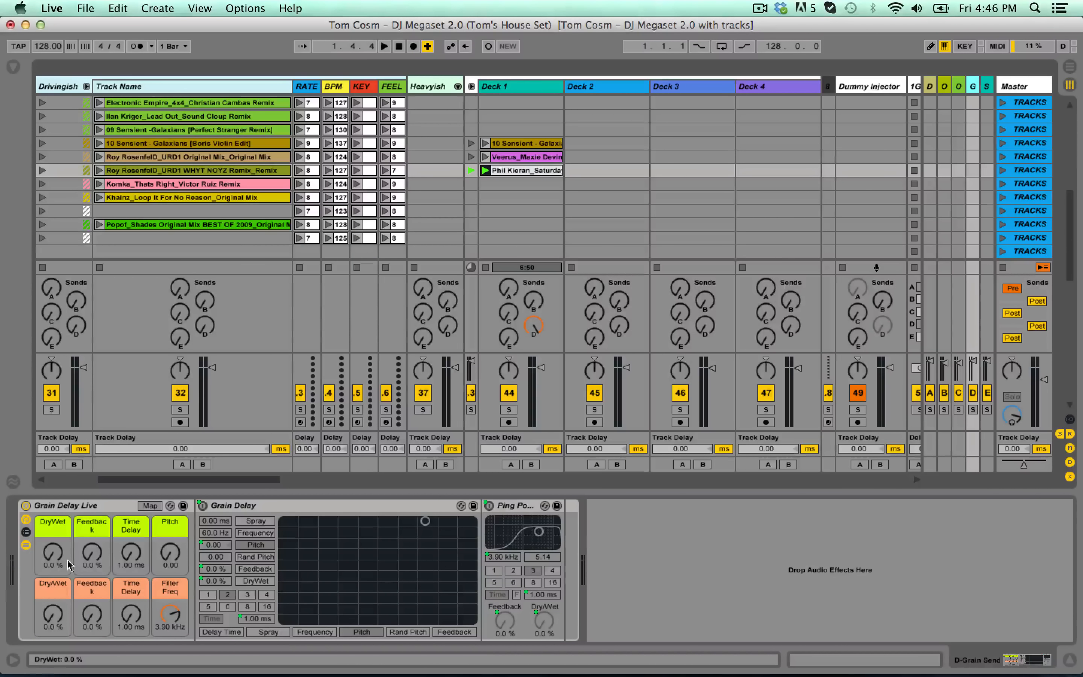
{"action": "left_click_drag", "start_coordinate": [131, 562], "coordinate": [131, 553]}
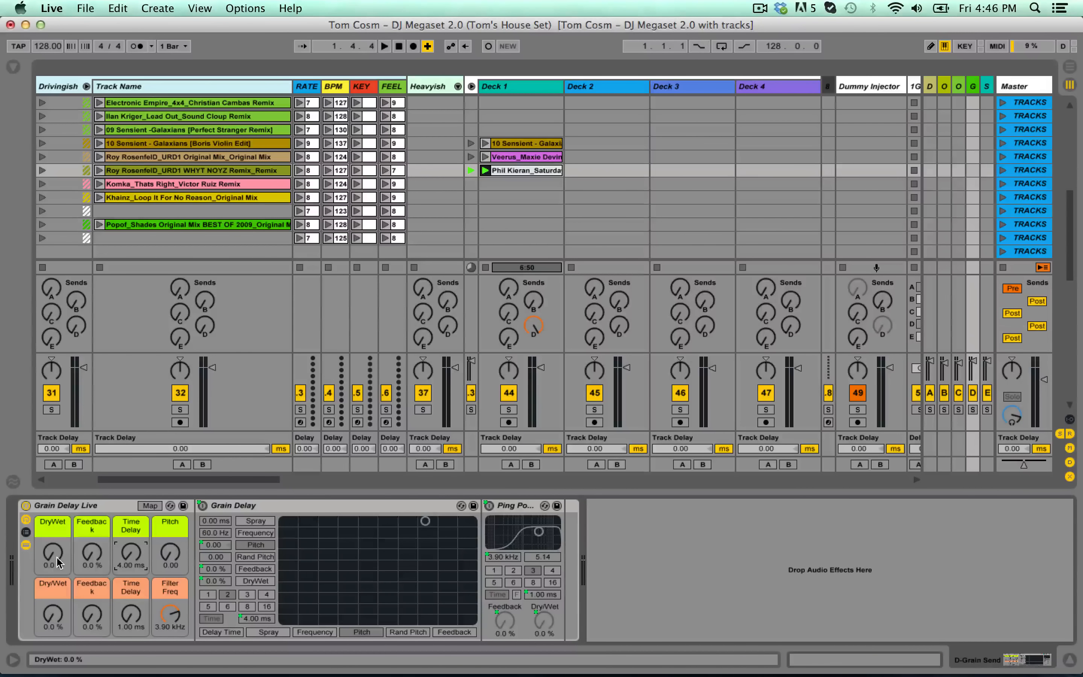
{"action": "left_click_drag", "start_coordinate": [57, 562], "coordinate": [92, 543]}
{"action": "left_click_drag", "start_coordinate": [131, 554], "coordinate": [85, 564]}
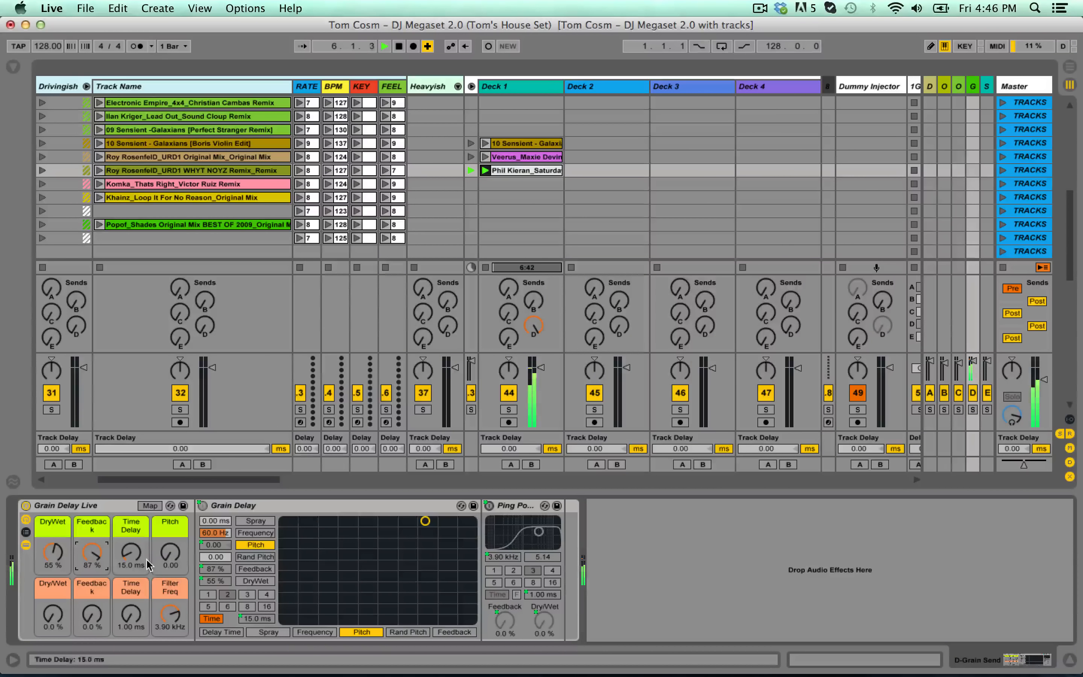
- Set Grain Delay's Pitch to 1.00, return its Time Delay to 1.00 ms and DryWet to 0.0%, and stop playback
{"action": "left_click", "coordinate": [169, 565]}
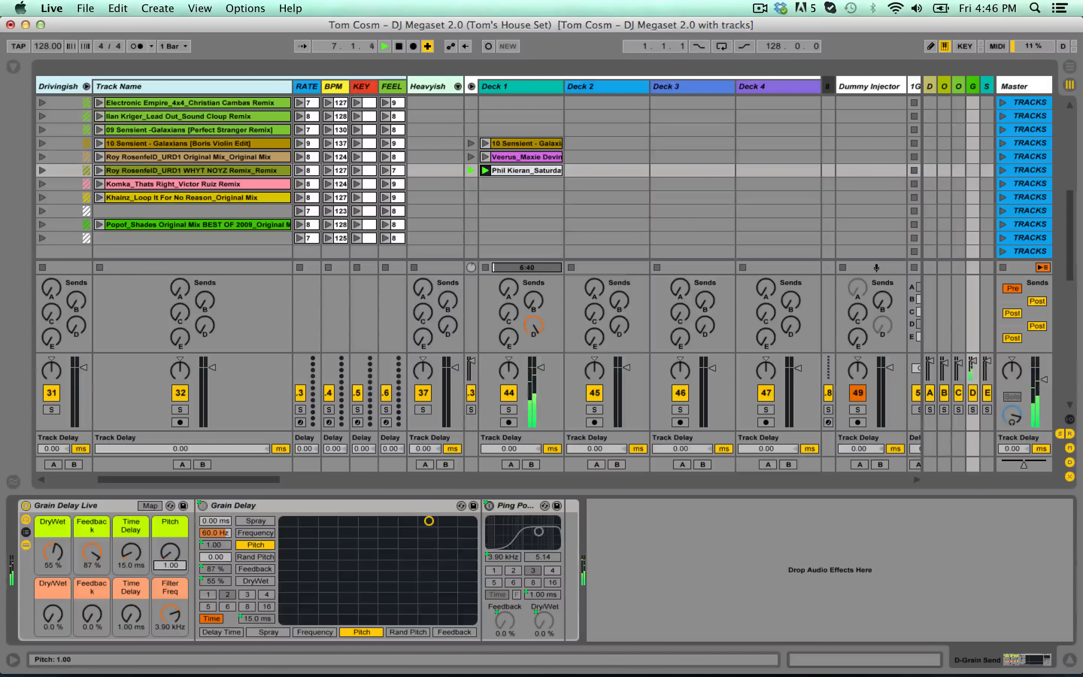
{"action": "left_click_drag", "start_coordinate": [169, 562], "coordinate": [61, 593]}
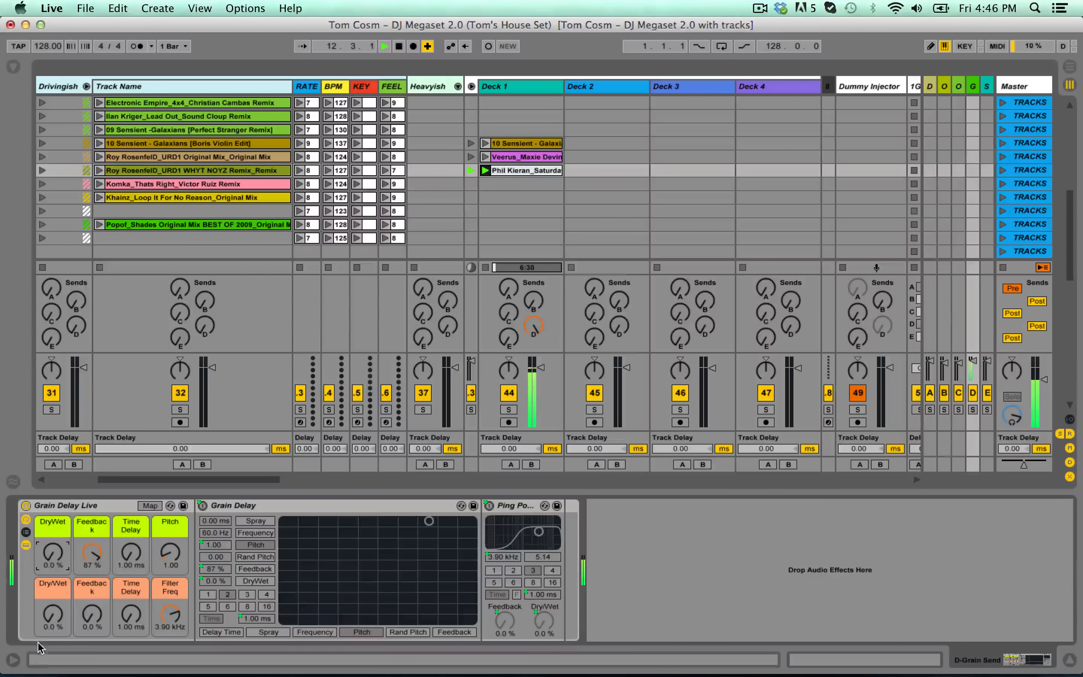
{"action": "key", "text": "space"}
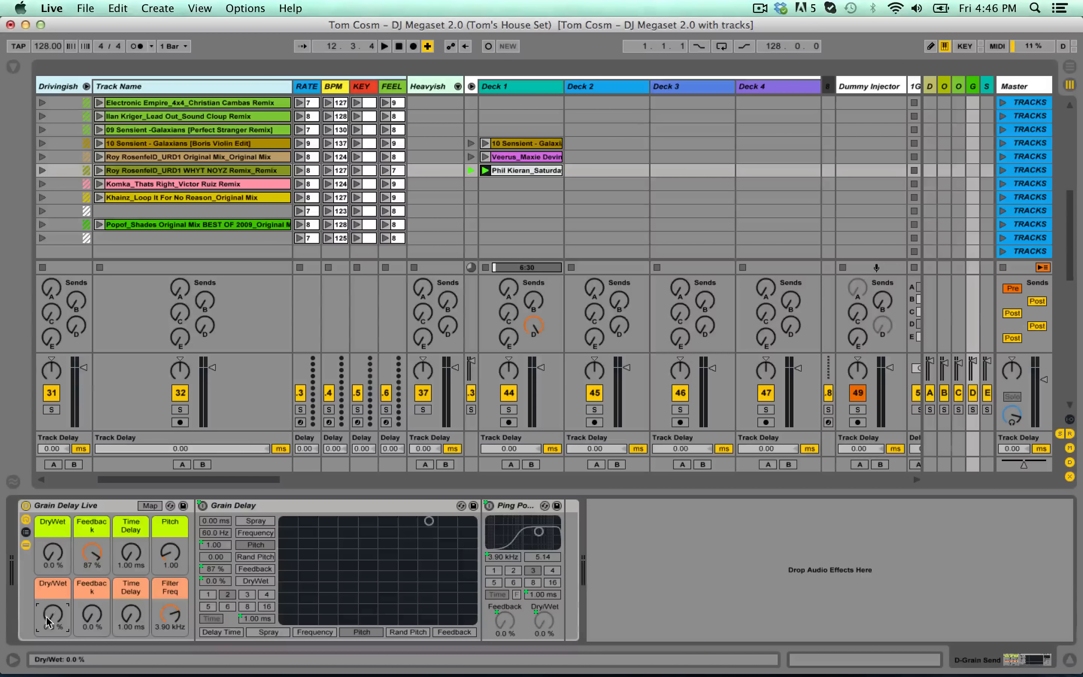
- Start playback and set the Grain Delay Live rack's lower Dry/Wet to 64%, Feedback to 91% and Time Delay to 999 ms
{"action": "left_click_drag", "start_coordinate": [131, 614], "coordinate": [131, 599]}
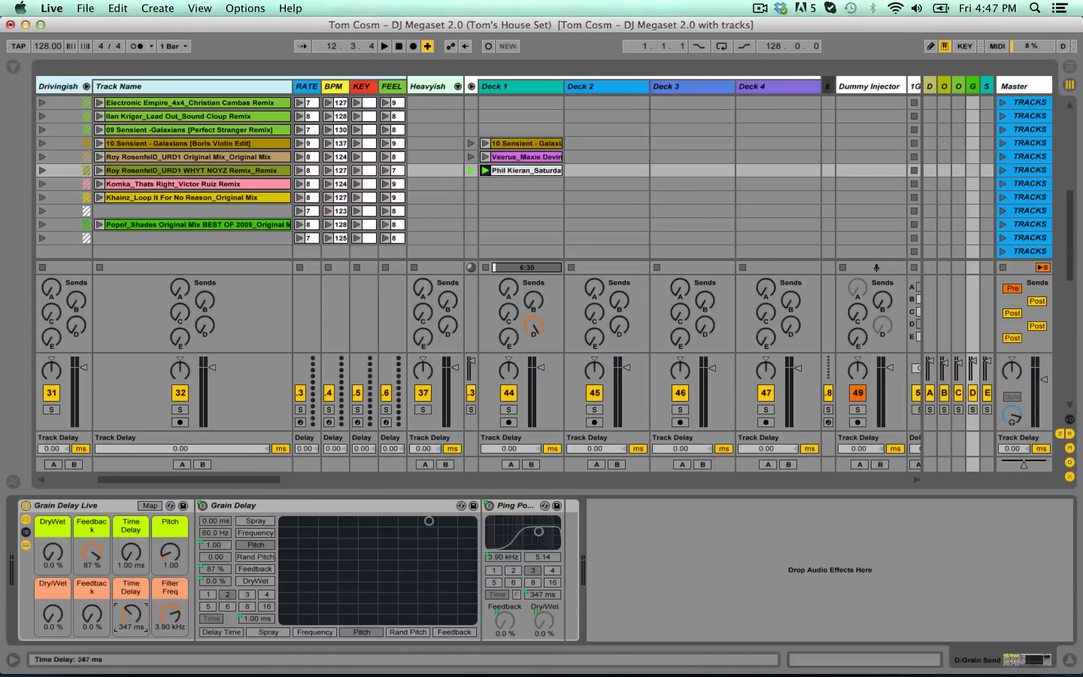
{"action": "key", "text": "space"}
{"action": "left_click_drag", "start_coordinate": [52, 617], "coordinate": [52, 564]}
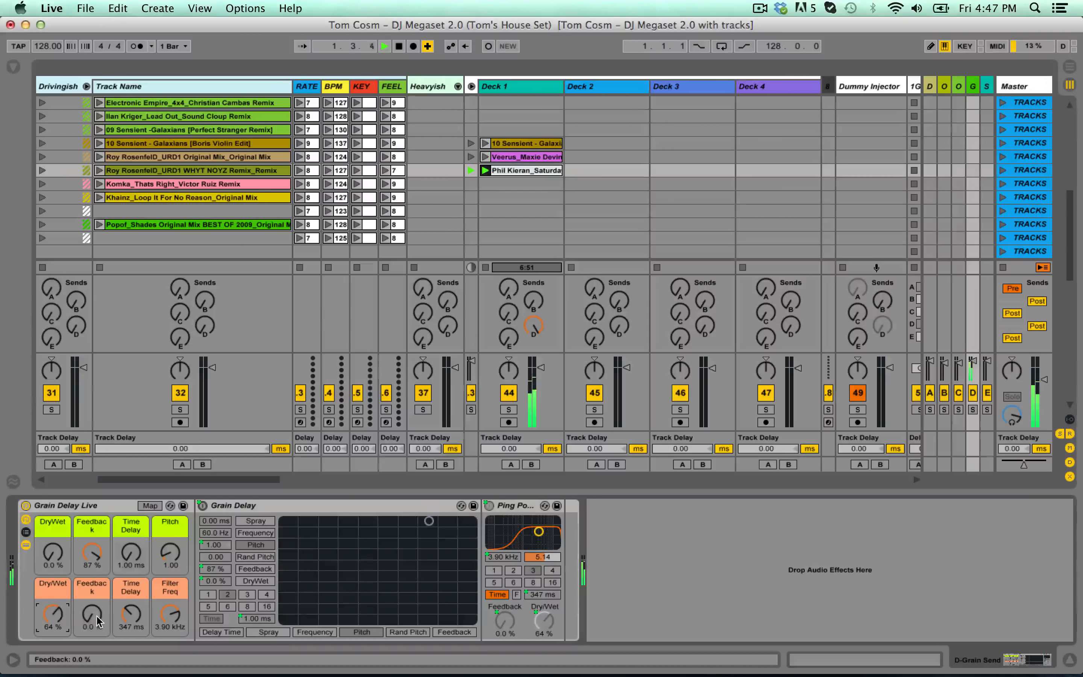
{"action": "left_click_drag", "start_coordinate": [97, 620], "coordinate": [132, 624]}
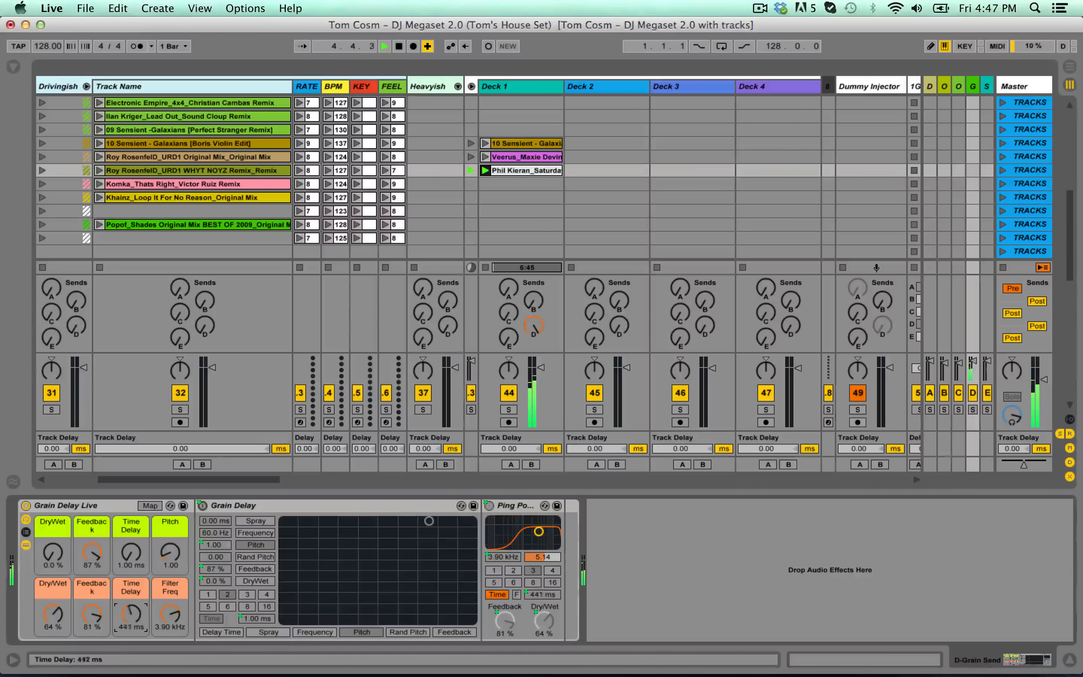
{"action": "left_click_drag", "start_coordinate": [132, 613], "coordinate": [131, 627]}
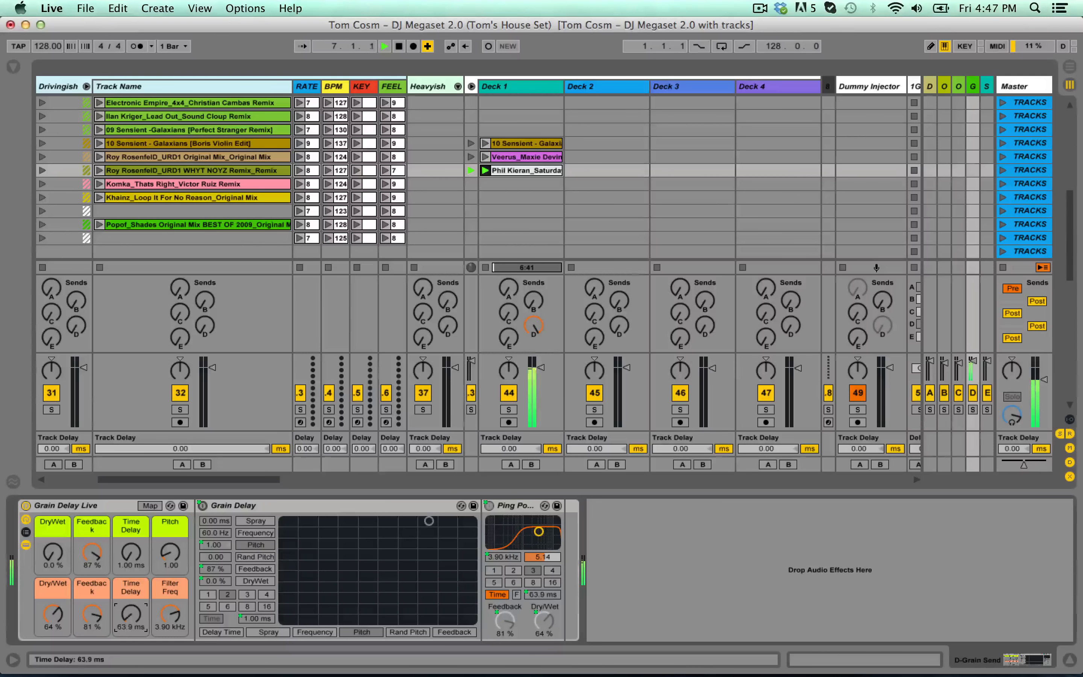
{"action": "left_click_drag", "start_coordinate": [91, 614], "coordinate": [132, 602]}
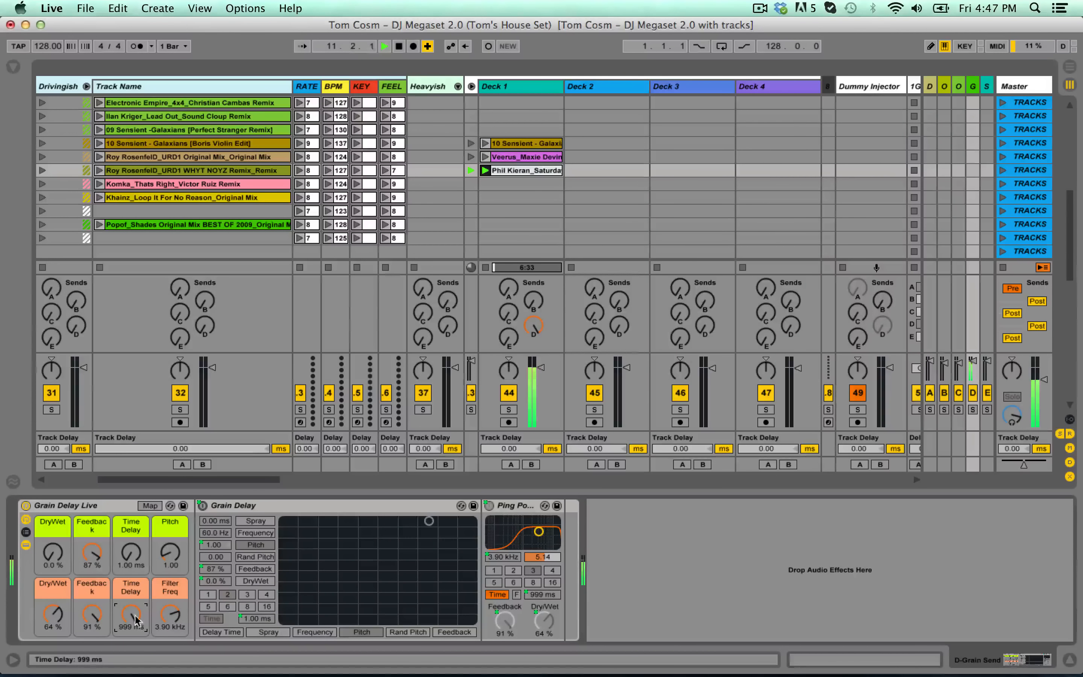
- Jump the Phil Kieran clip's playback to about bar 129 and bring back the D-Grain Send return's devices
{"action": "double_click", "coordinate": [506, 171]}
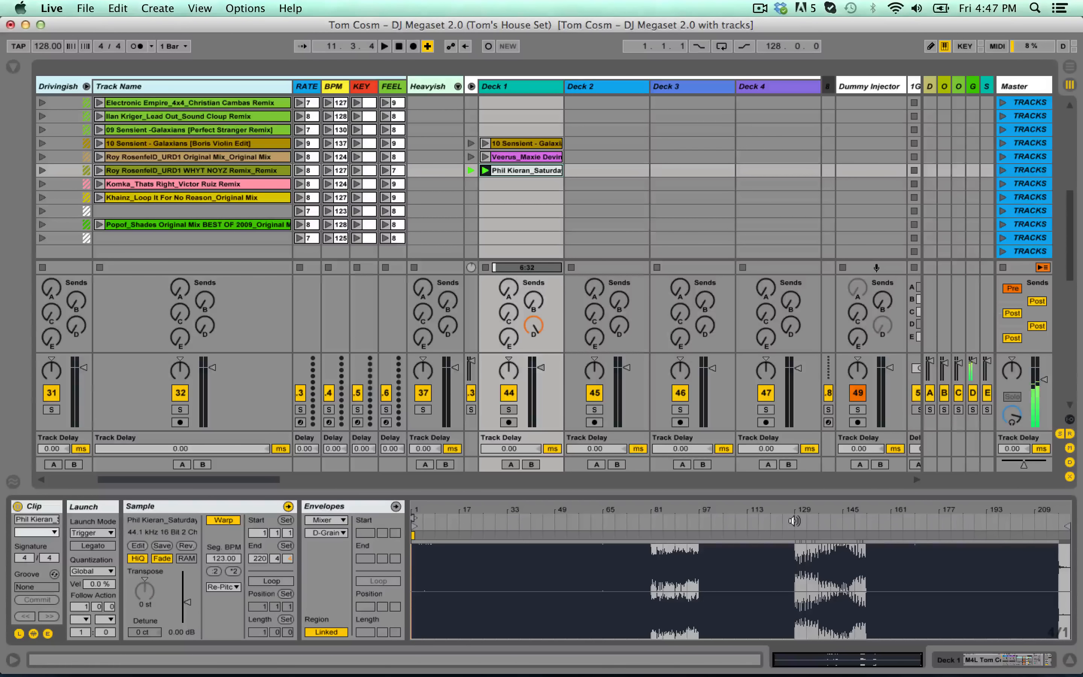
{"action": "left_click", "coordinate": [794, 521]}
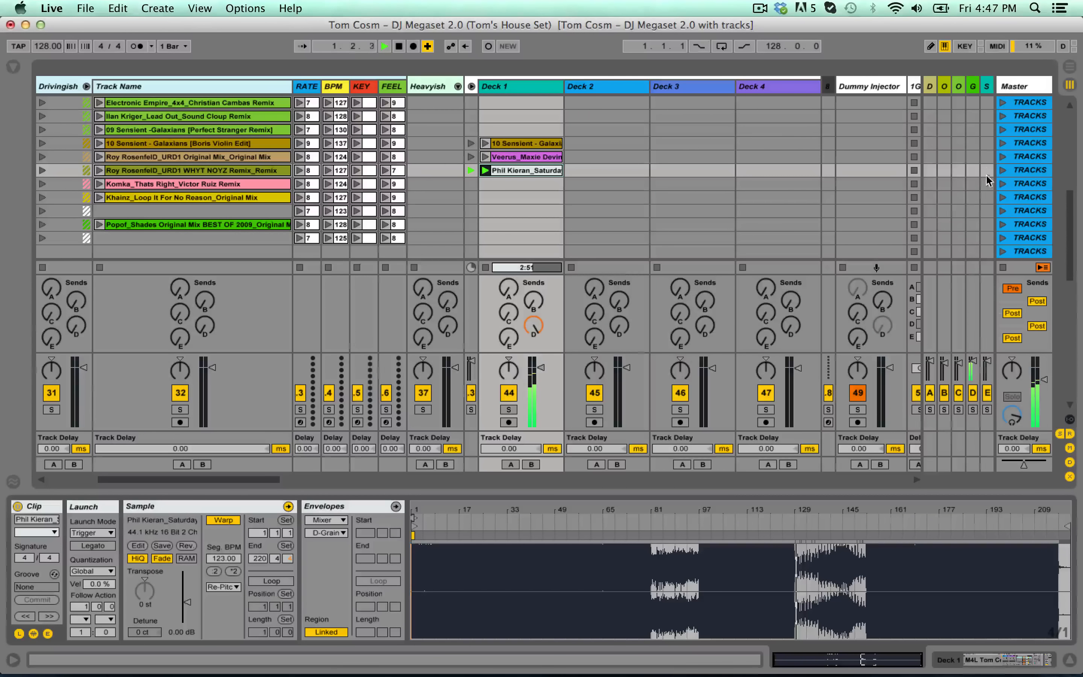
{"action": "left_click", "coordinate": [985, 94]}
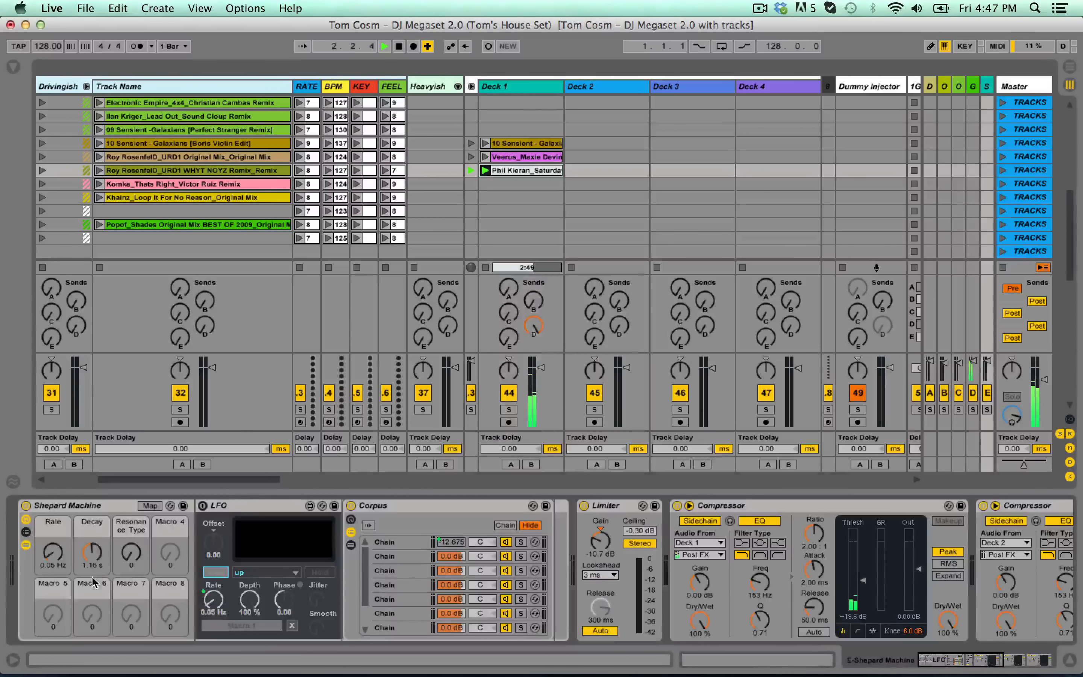
{"action": "left_click", "coordinate": [974, 86]}
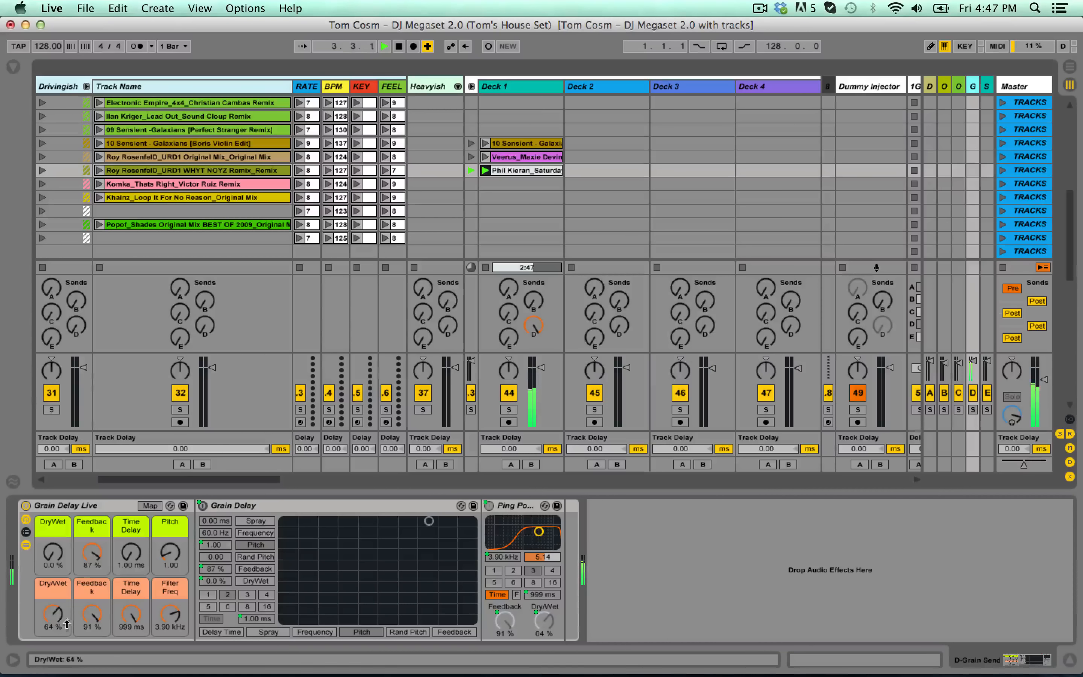
- Set the Grain Delay Live rack's lower Dry/Wet to 97%, Time Delay to 79.6 ms and Filter Freq to 3.55 kHz
{"action": "left_click_drag", "start_coordinate": [55, 615], "coordinate": [55, 589]}
{"action": "left_click_drag", "start_coordinate": [169, 614], "coordinate": [170, 670]}
{"action": "left_click_drag", "start_coordinate": [131, 615], "coordinate": [131, 651]}
{"action": "left_click_drag", "start_coordinate": [54, 616], "coordinate": [54, 575]}
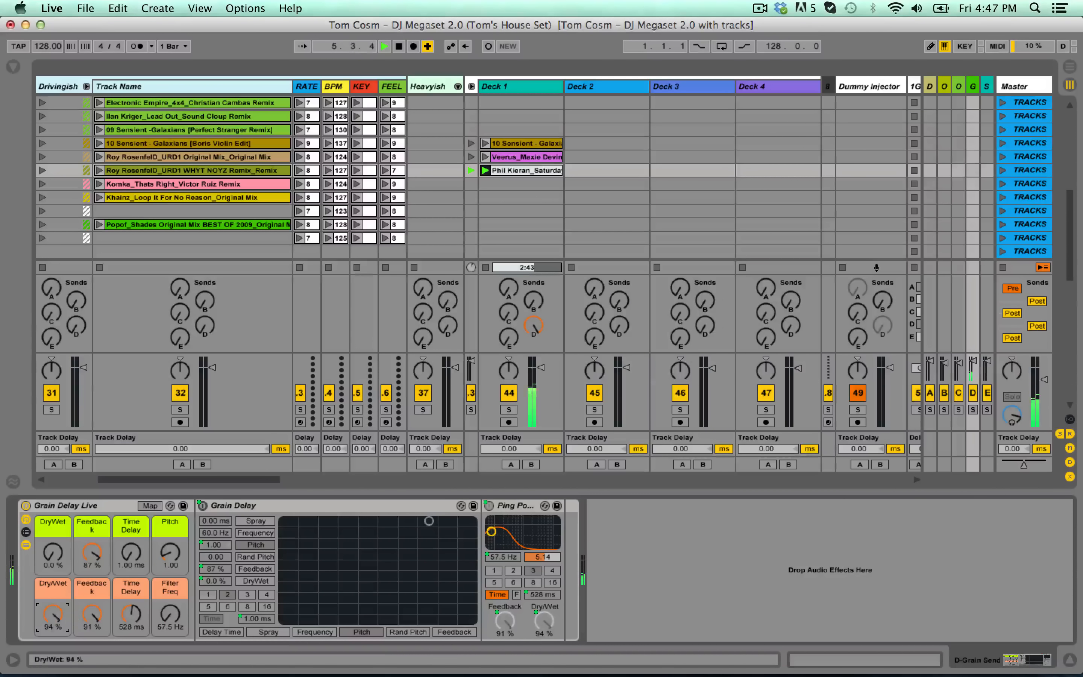
{"action": "left_click_drag", "start_coordinate": [153, 619], "coordinate": [131, 617]}
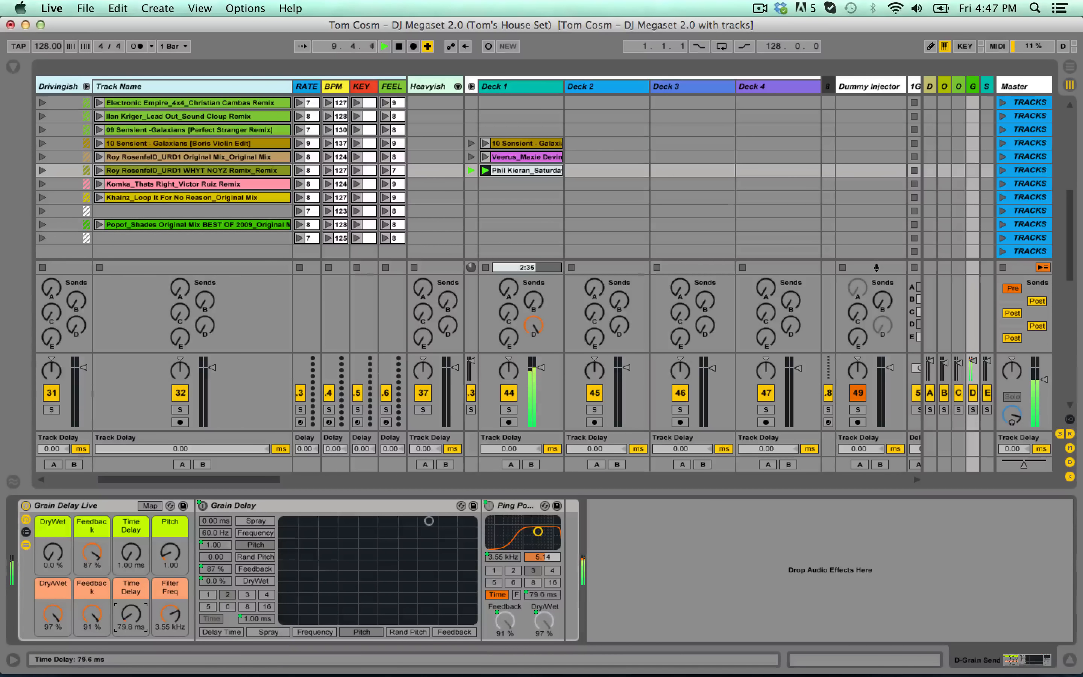
- Reduce the rack's lower Dry/Wet to 5.5% and lower Time Delay to 1.00 ms, and set Grain Delay's Pitch to 0.00
{"action": "left_click_drag", "start_coordinate": [53, 614], "coordinate": [53, 620]}
{"action": "mouse_move", "coordinate": [130, 614]}
{"action": "left_mouse_down"}
{"action": "mouse_move", "coordinate": [131, 559]}
{"action": "mouse_move", "coordinate": [130, 620]}
{"action": "left_mouse_up"}
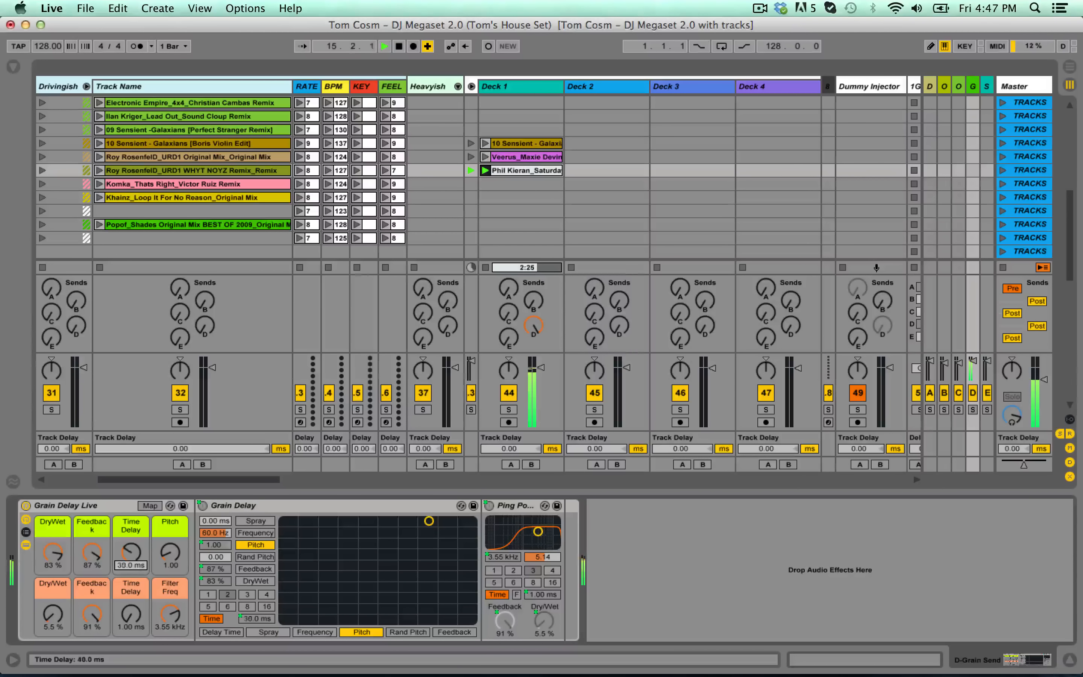
{"action": "left_click_drag", "start_coordinate": [165, 557], "coordinate": [166, 569]}
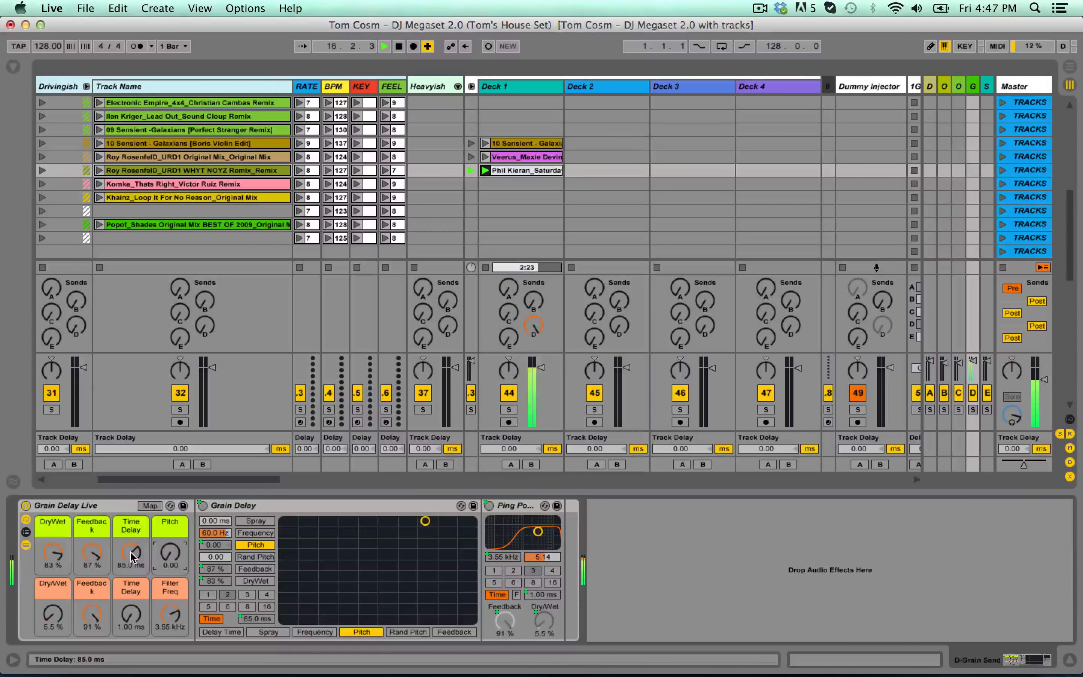
- Return the rack's upper DryWet to 0.0%, turn Deck 1's Send D fully down, and stop playback
{"action": "left_click_drag", "start_coordinate": [51, 553], "coordinate": [51, 636]}
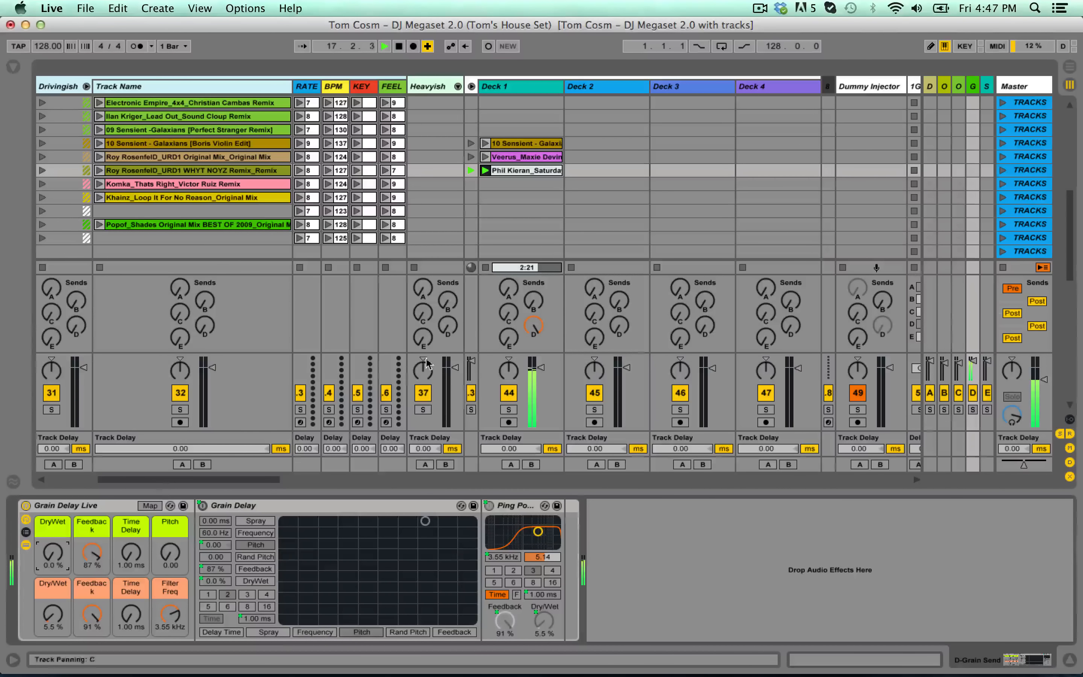
{"action": "left_click_drag", "start_coordinate": [533, 327], "coordinate": [533, 402]}
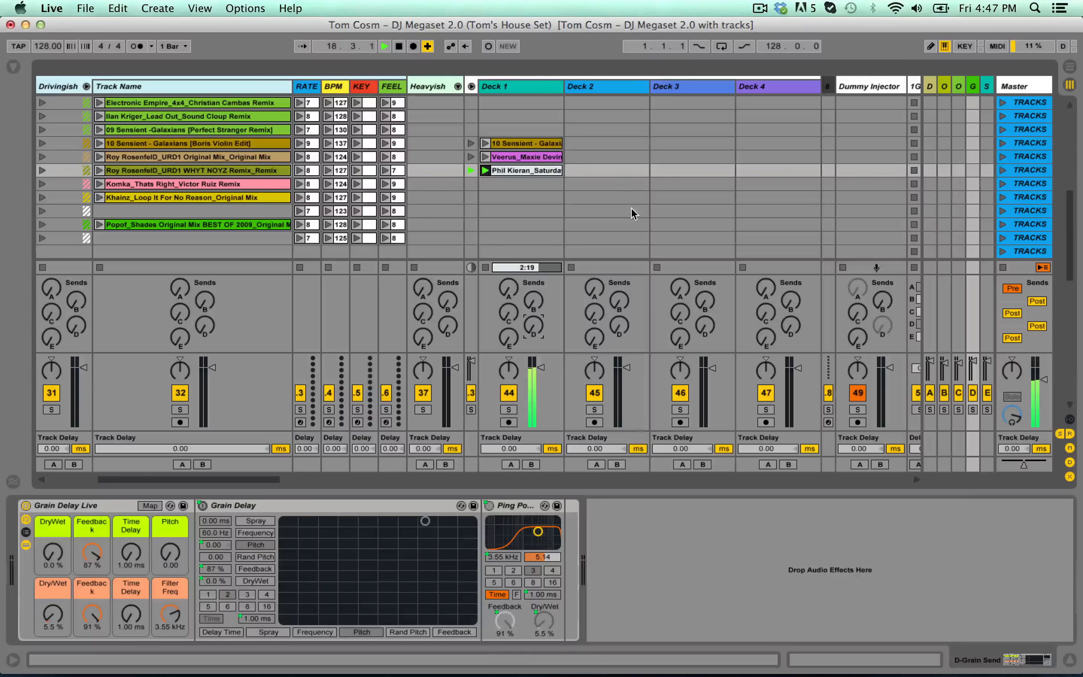
{"action": "left_click", "coordinate": [972, 85]}
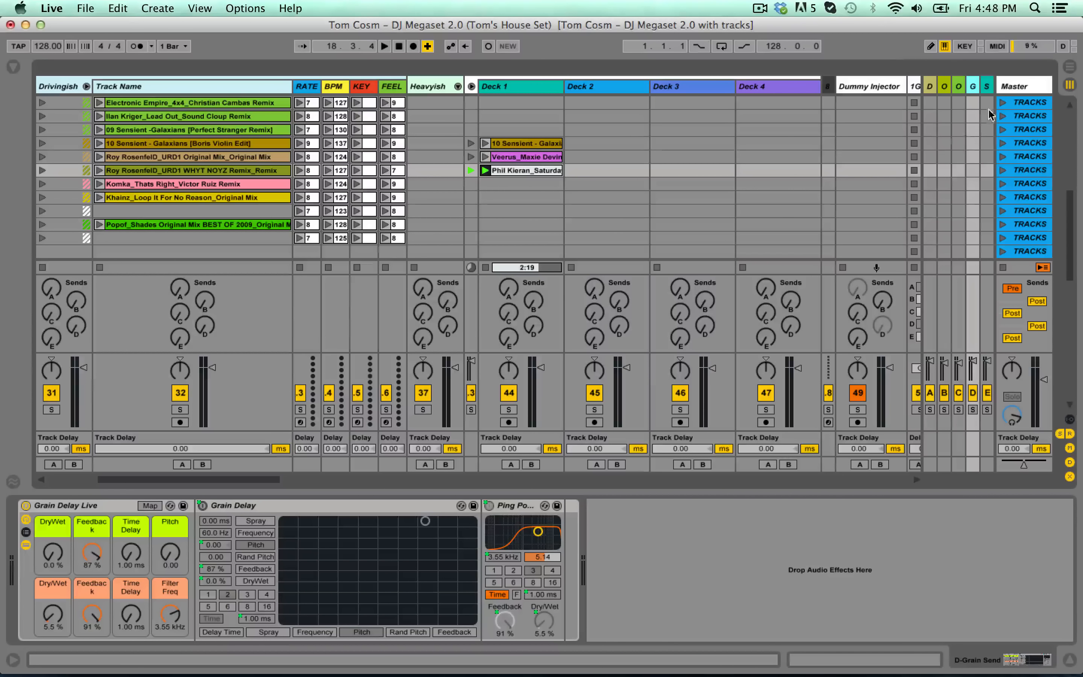
- Examine the E-Shepard Machine return's LFO, Corpus chains, Limiter and sidechain compressors
{"action": "left_click", "coordinate": [986, 86]}
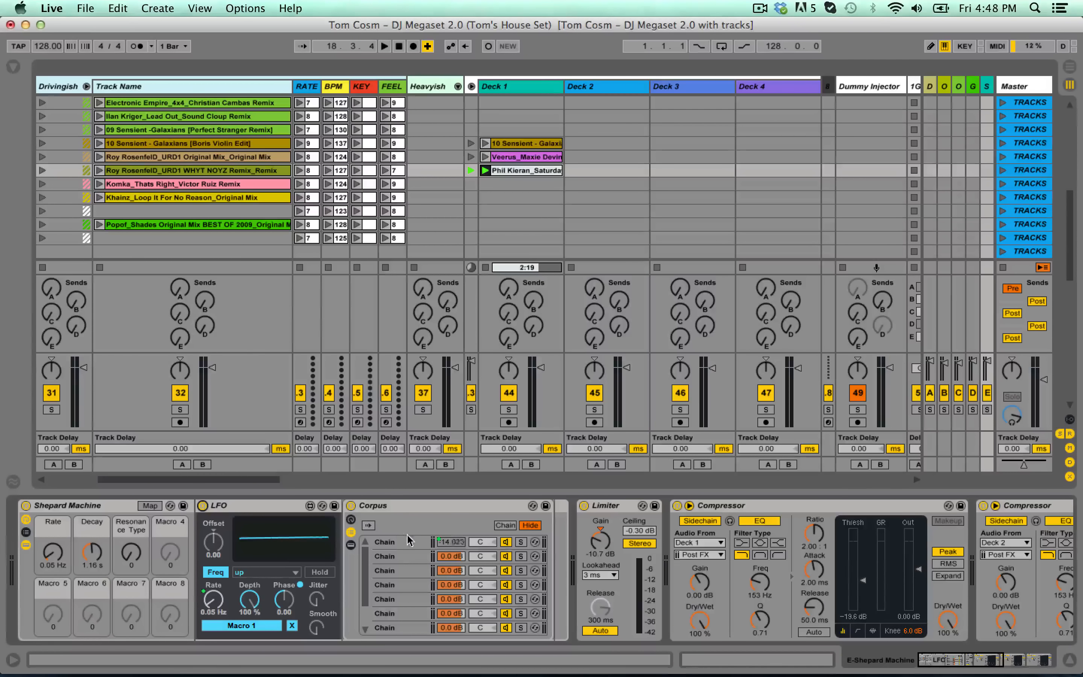
{"action": "left_click", "coordinate": [400, 547]}
{"action": "left_click", "coordinate": [398, 556]}
{"action": "left_click", "coordinate": [398, 571]}
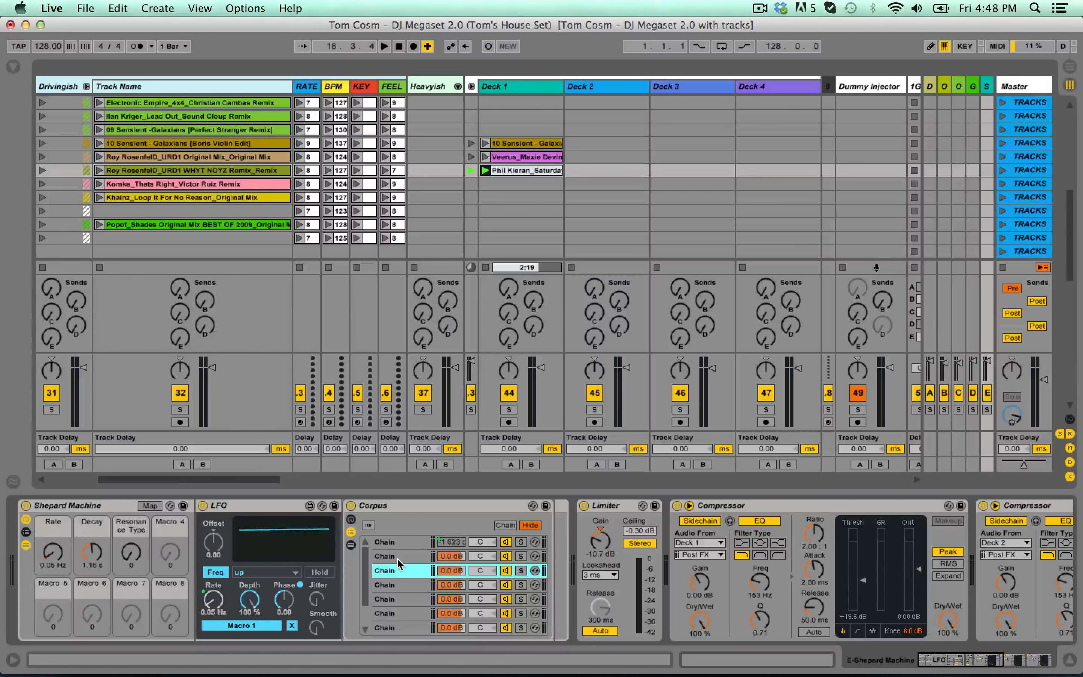
{"action": "scroll", "coordinate": [415, 589], "scroll_direction": "right", "scroll_amount": 3}
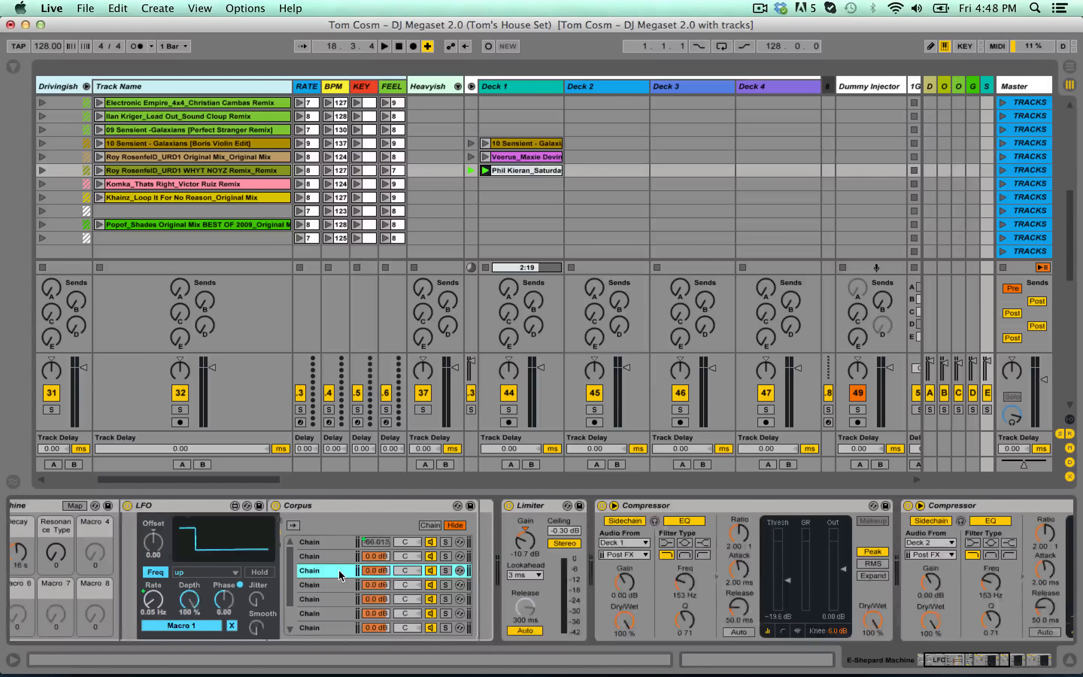
{"action": "scroll", "coordinate": [347, 564], "scroll_direction": "left", "scroll_amount": 3}
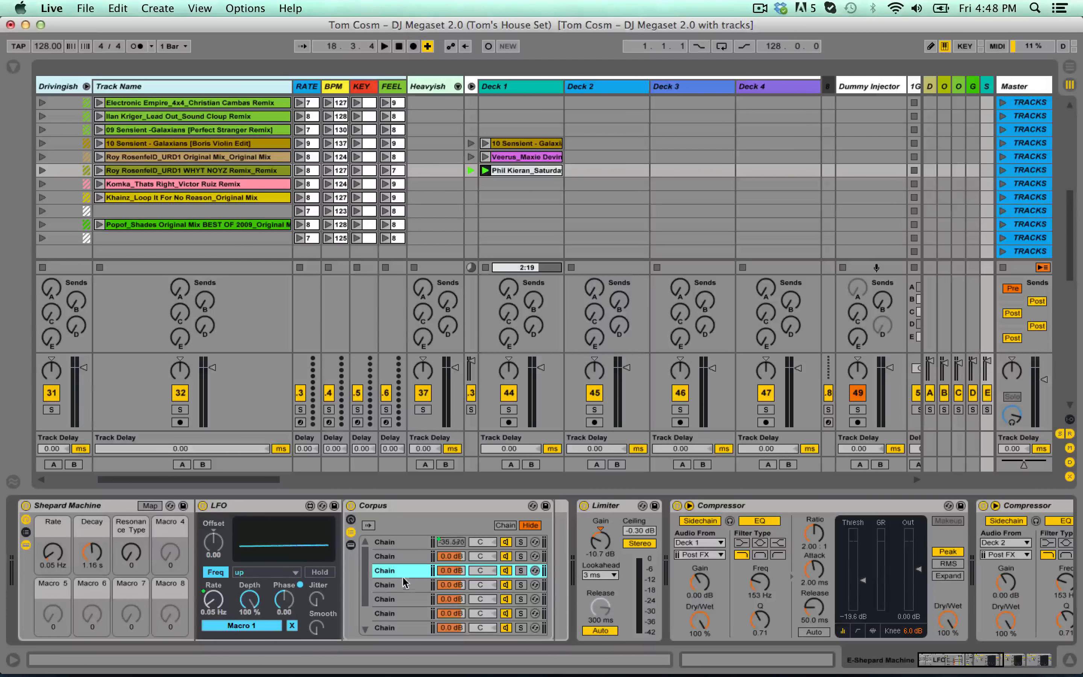
{"action": "left_click", "coordinate": [256, 509]}
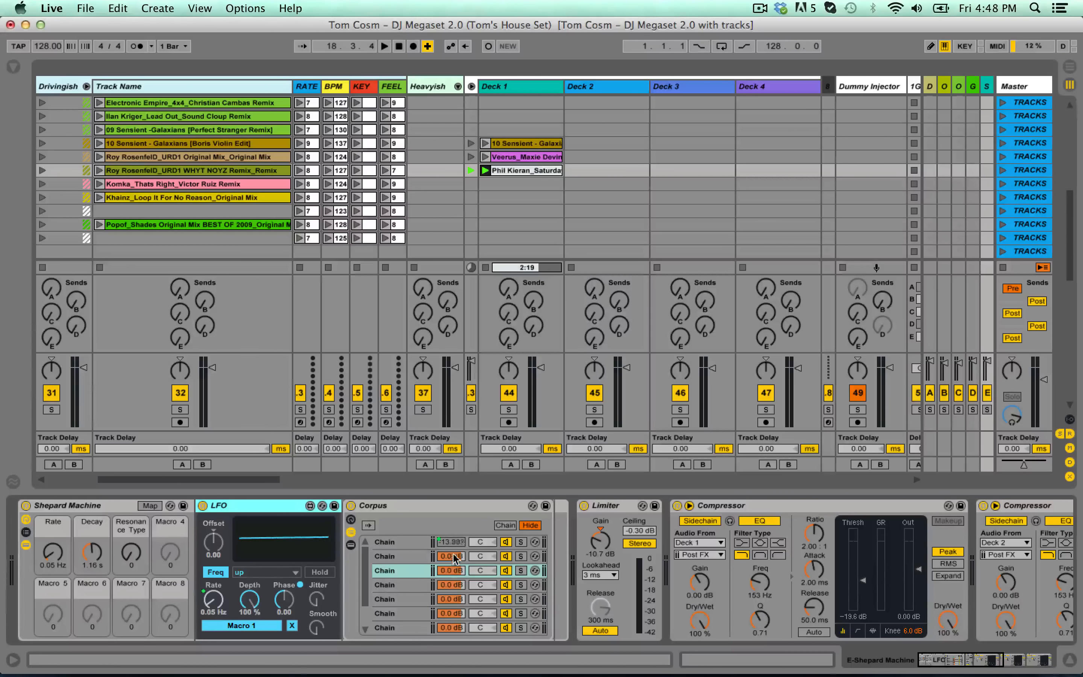
{"action": "scroll", "coordinate": [450, 582], "scroll_direction": "down", "scroll_amount": 2}
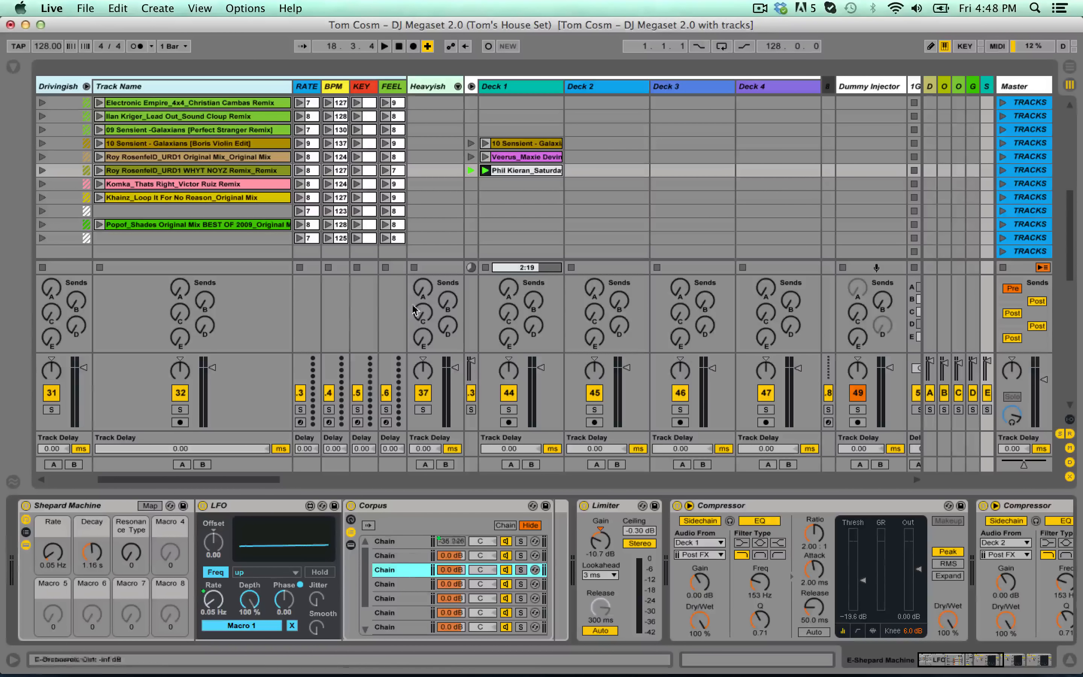
- Load the Popof_Shades Original Mix clip into the slot below Phil Kieran on Deck 1 and launch it
{"action": "left_click", "coordinate": [152, 225]}
{"action": "left_click_drag", "start_coordinate": [153, 225], "coordinate": [495, 184]}
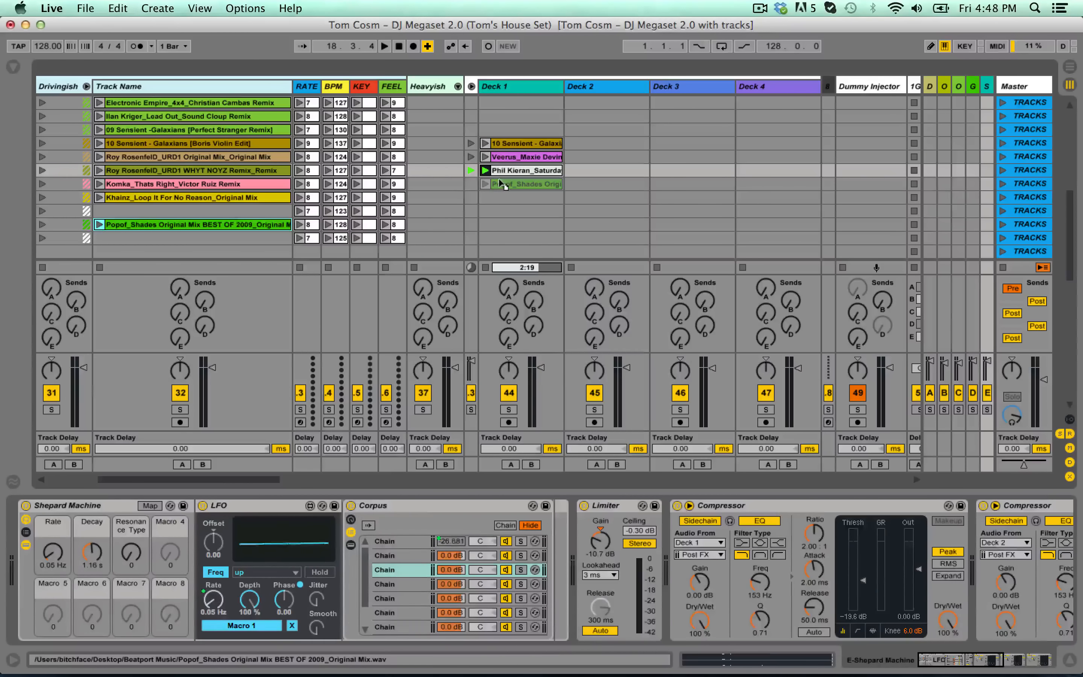
{"action": "left_click", "coordinate": [485, 184]}
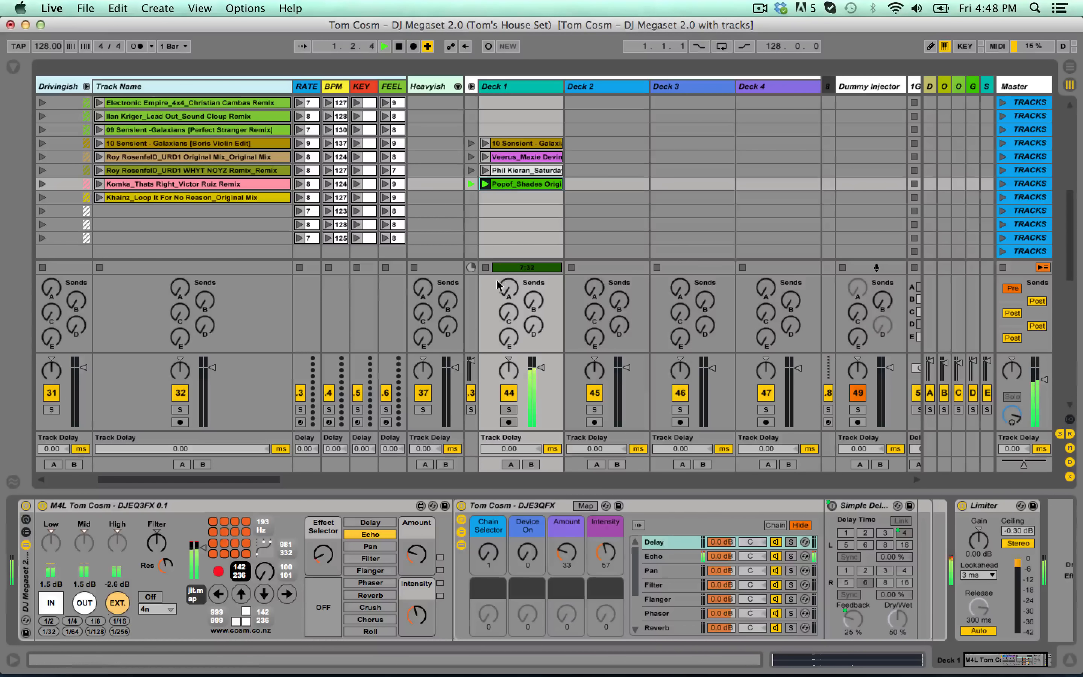
- Lower Deck 1's volume slightly, raise its Send E, and show the E-Shepard Machine return's devices
{"action": "left_click_drag", "start_coordinate": [539, 366], "coordinate": [538, 376]}
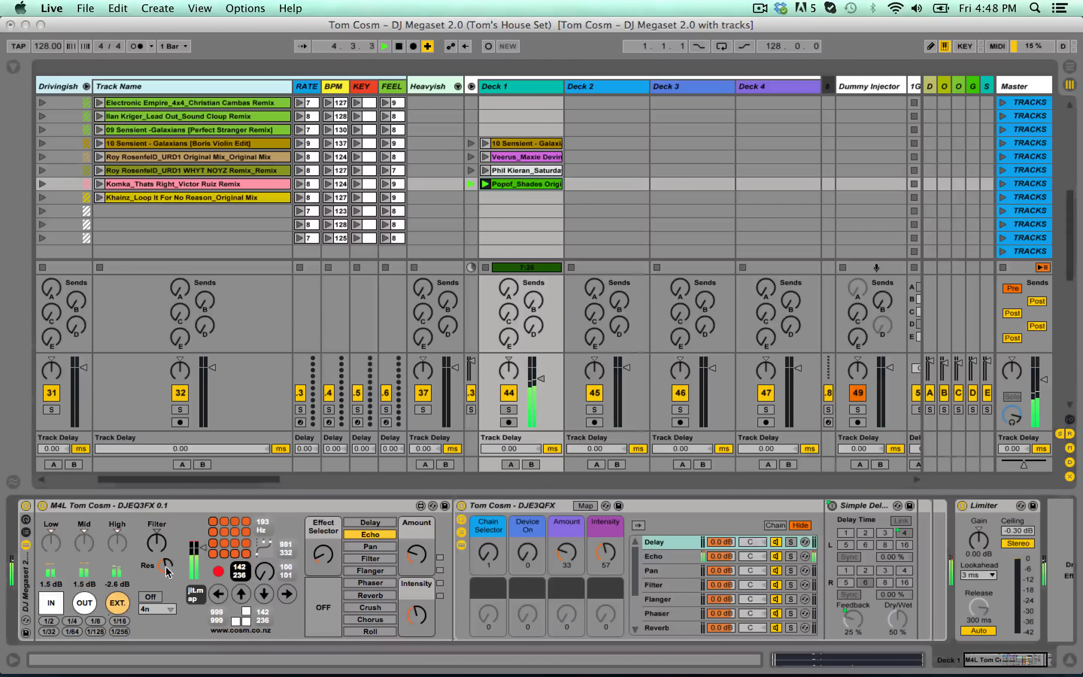
{"action": "left_click_drag", "start_coordinate": [509, 338], "coordinate": [509, 326]}
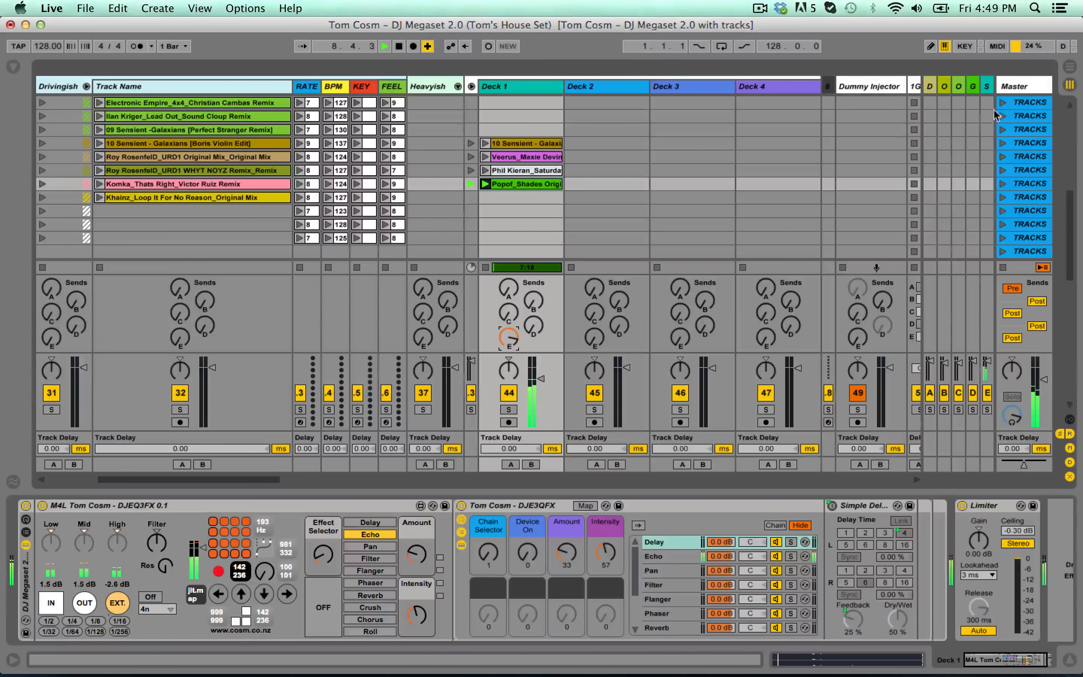
{"action": "left_click", "coordinate": [986, 86]}
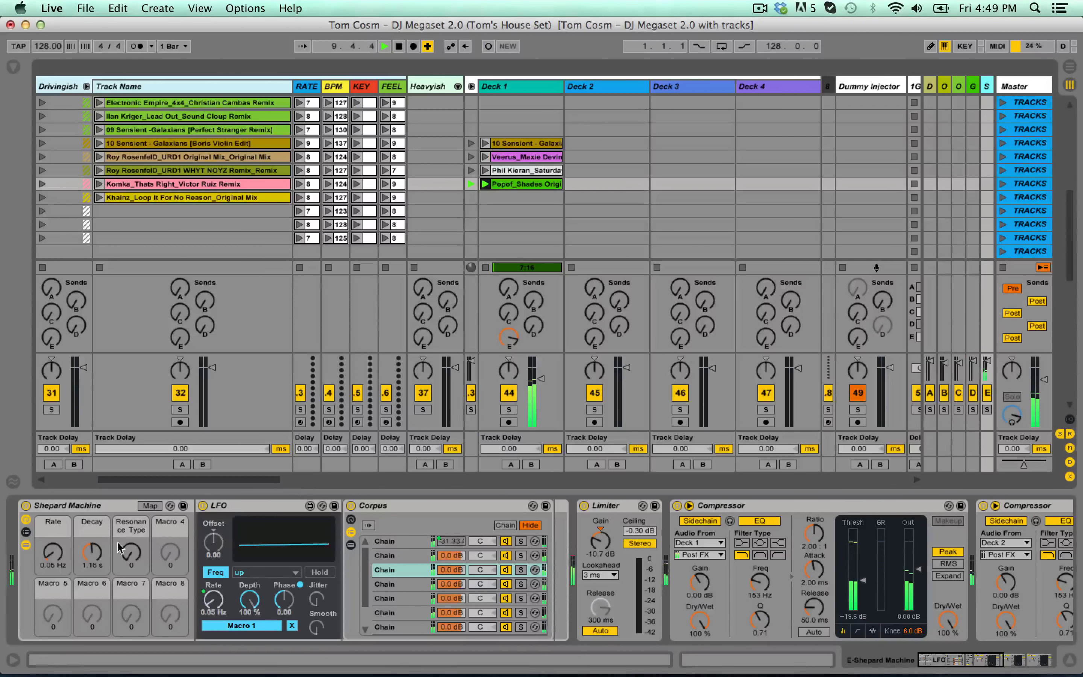
- Try the Shepard Machine with a Rate of 0.33 Hz and a Decay of 2.52 s
{"action": "left_click", "coordinate": [52, 553]}
{"action": "left_click_drag", "start_coordinate": [53, 553], "coordinate": [52, 552]}
{"action": "left_click", "coordinate": [92, 552]}
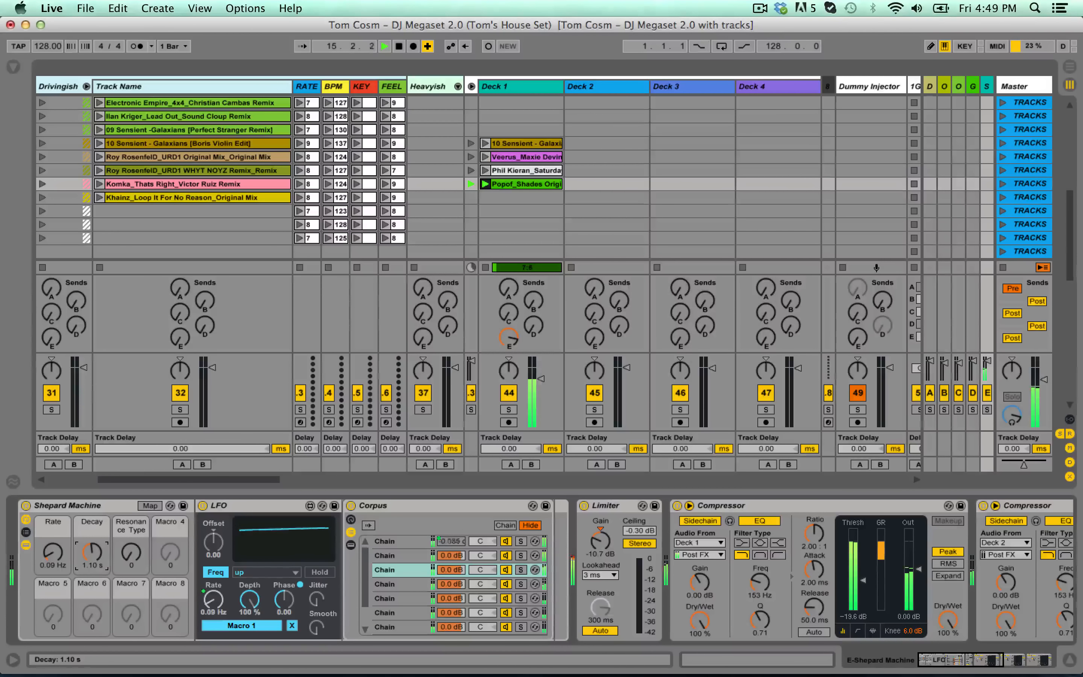
{"action": "left_click_drag", "start_coordinate": [92, 551], "coordinate": [60, 545]}
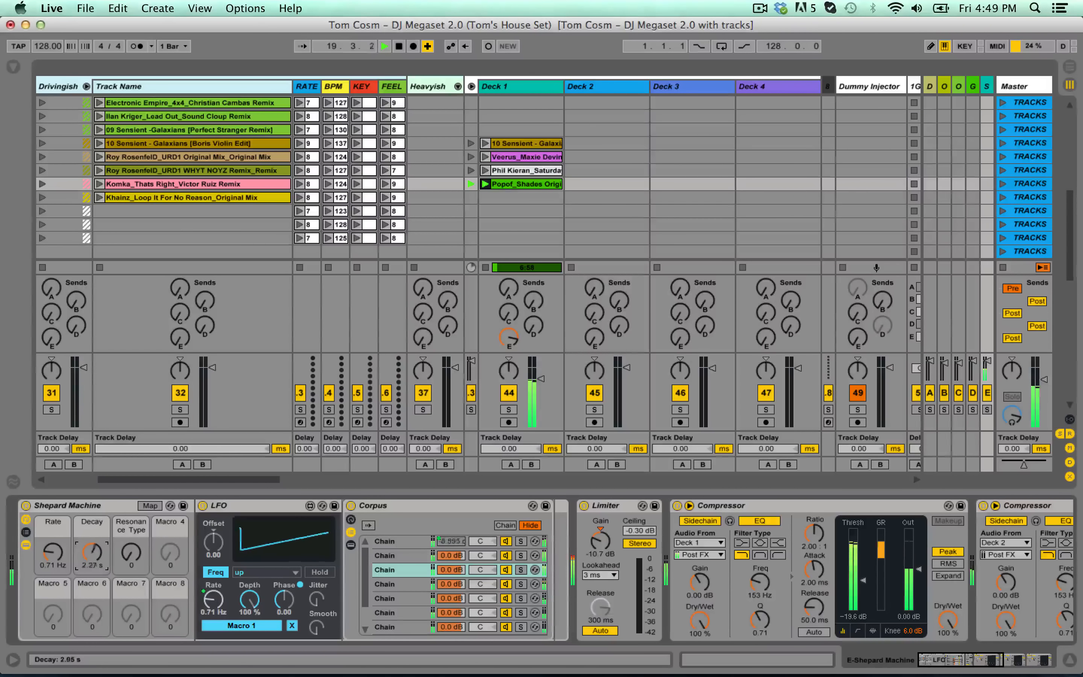
{"action": "left_click", "coordinate": [63, 560]}
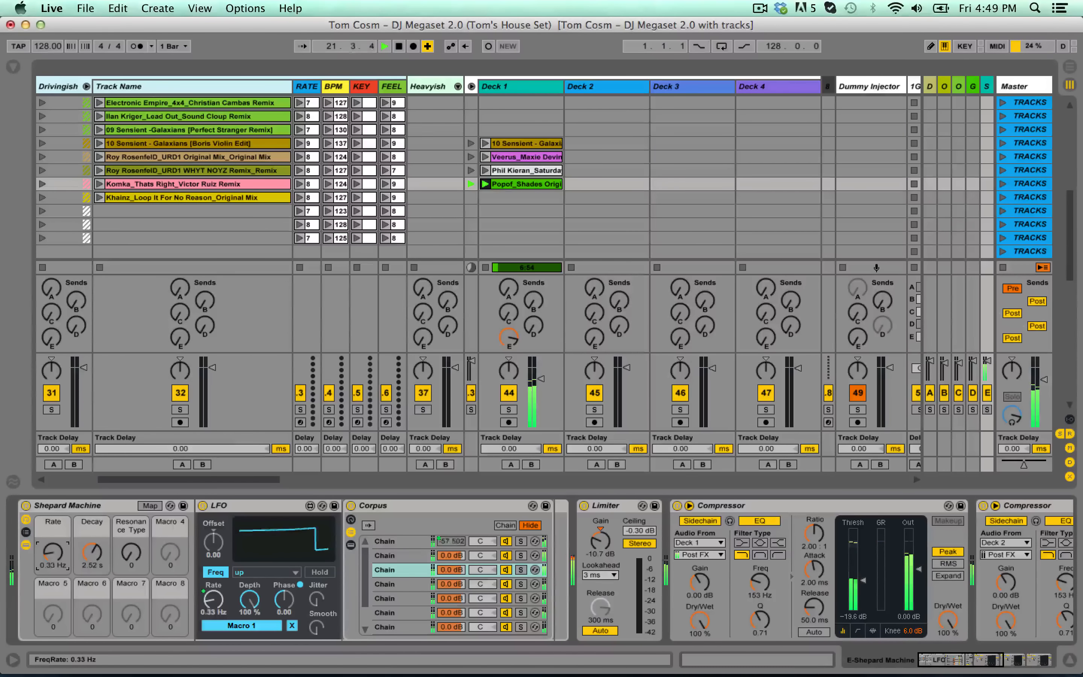
- Set the Shepard Machine's Rate to 0.25 Hz, Decay to 103 ms and Resonance Type to 46, and turn Deck 1's Send E fully down
{"action": "left_click_drag", "start_coordinate": [54, 554], "coordinate": [55, 551]}
{"action": "mouse_move", "coordinate": [89, 550]}
{"action": "left_mouse_down"}
{"action": "mouse_move", "coordinate": [89, 574]}
{"action": "mouse_move", "coordinate": [92, 549]}
{"action": "left_mouse_up"}
{"action": "left_click_drag", "start_coordinate": [127, 558], "coordinate": [52, 571]}
{"action": "left_click_drag", "start_coordinate": [131, 555], "coordinate": [131, 585]}
{"action": "mouse_move", "coordinate": [92, 552]}
{"action": "left_mouse_down"}
{"action": "mouse_move", "coordinate": [92, 569]}
{"action": "mouse_move", "coordinate": [61, 550]}
{"action": "mouse_move", "coordinate": [61, 562]}
{"action": "mouse_move", "coordinate": [92, 572]}
{"action": "left_mouse_up"}
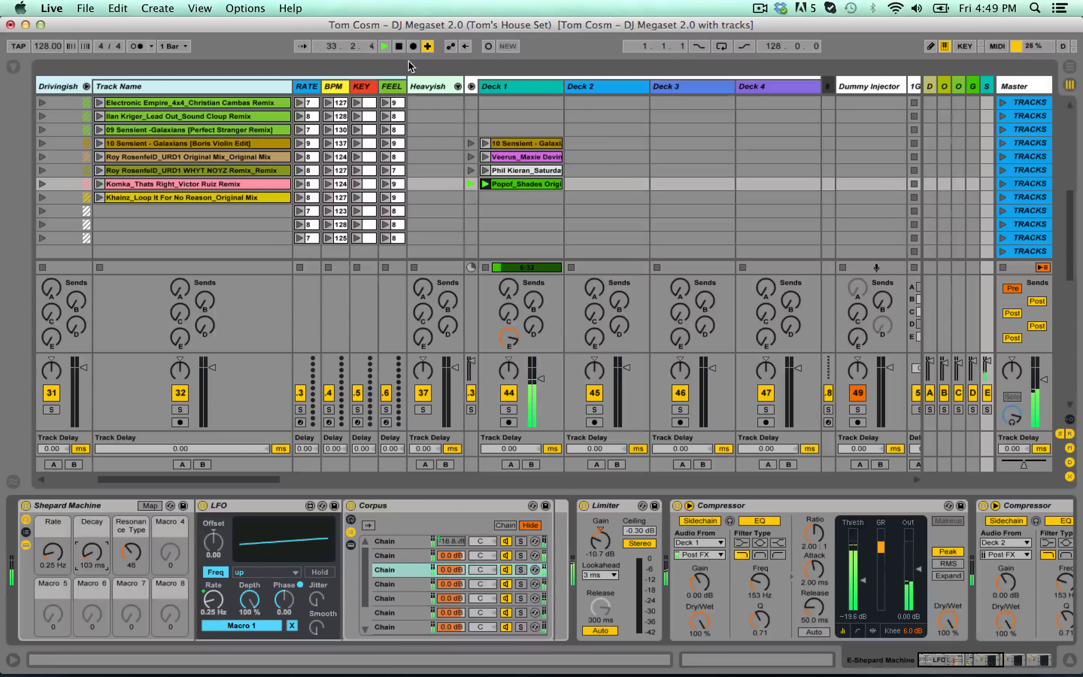
{"action": "left_click", "coordinate": [509, 337]}
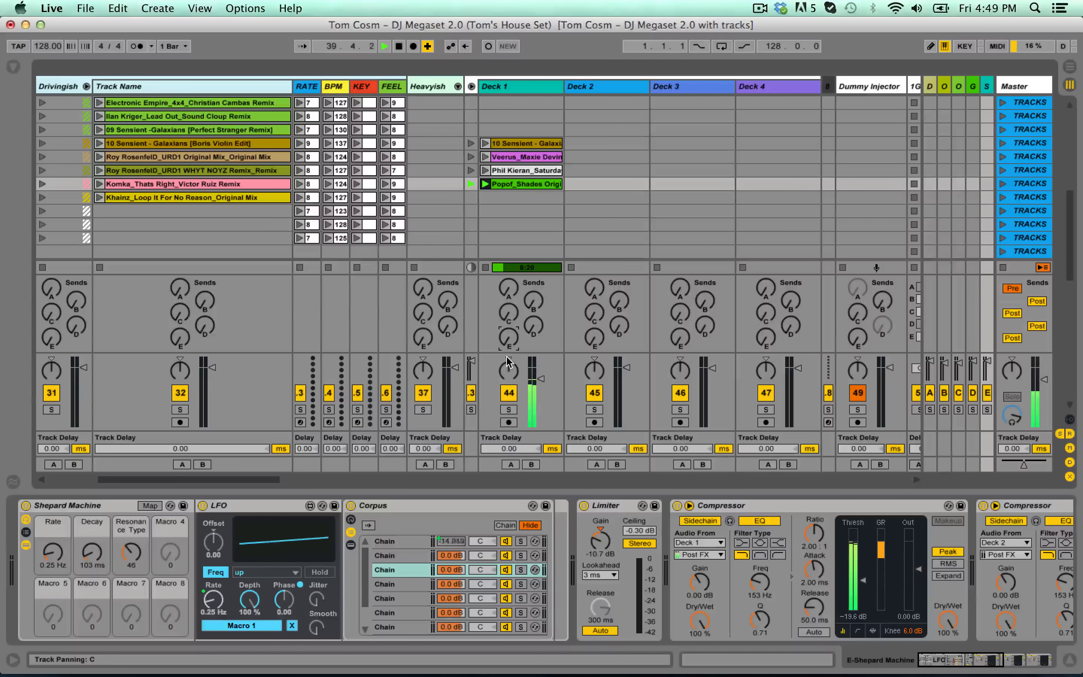
- Look through the dummy-clip effect tracks, from bRepeat and EQ through Redux, Filter and Chorus to the delay groups
{"action": "scroll", "coordinate": [700, 226], "scroll_direction": "right", "scroll_amount": 10}
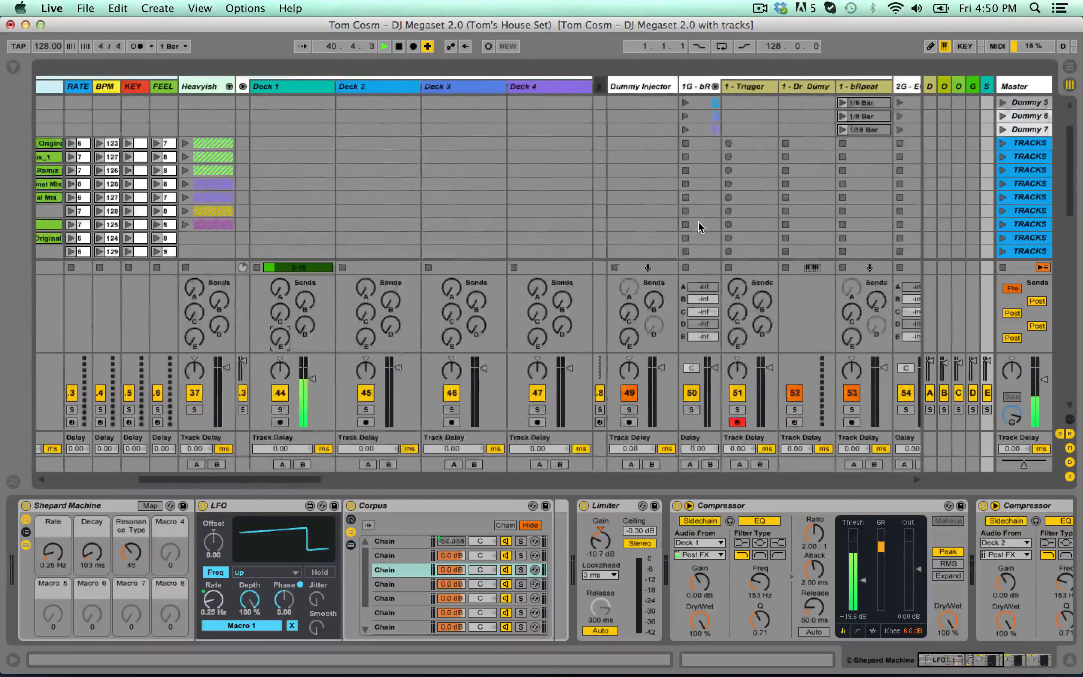
{"action": "scroll", "coordinate": [700, 226], "scroll_direction": "right", "scroll_amount": 12}
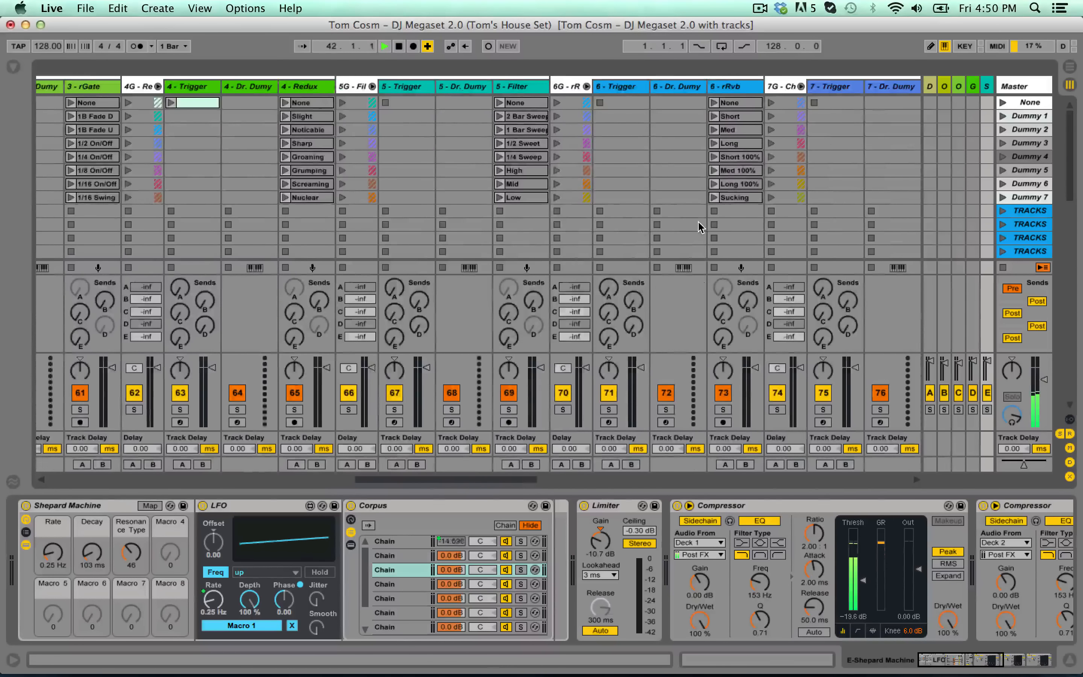
{"action": "scroll", "coordinate": [699, 226], "scroll_direction": "right", "scroll_amount": 10}
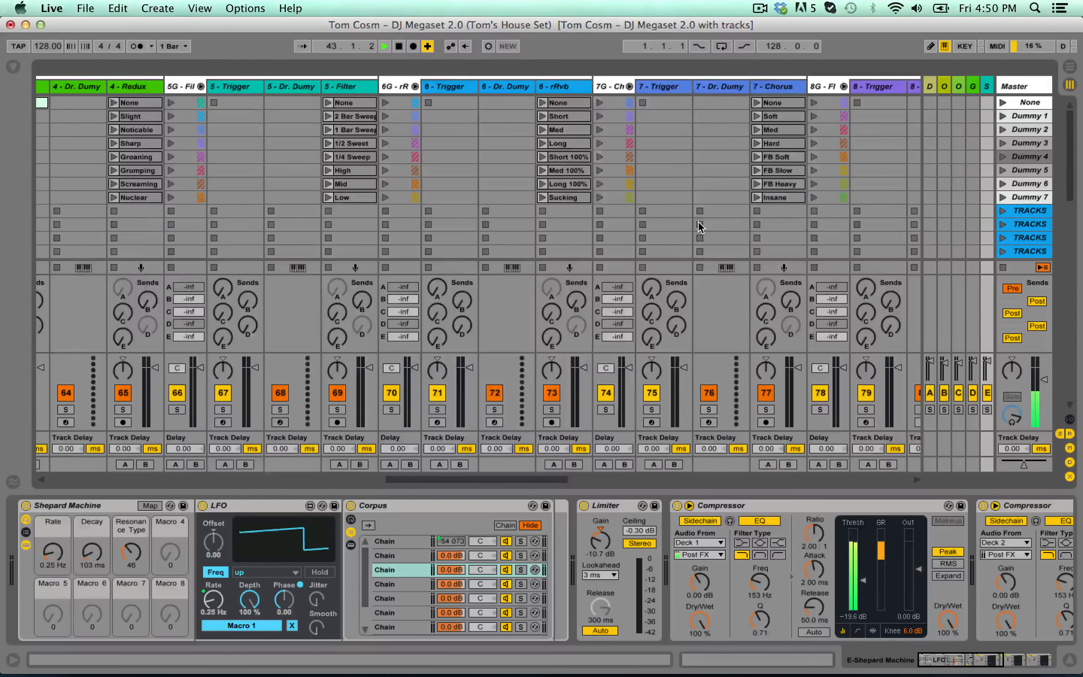
{"action": "scroll", "coordinate": [700, 227], "scroll_direction": "right", "scroll_amount": 10}
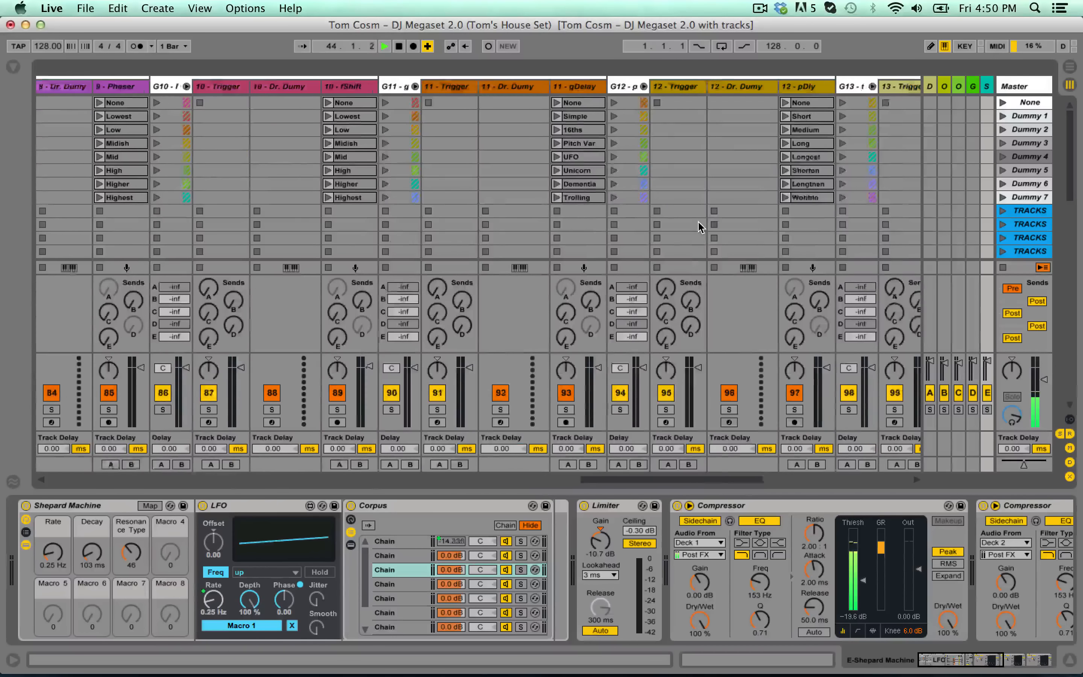
{"action": "scroll", "coordinate": [700, 228], "scroll_direction": "left", "scroll_amount": 10}
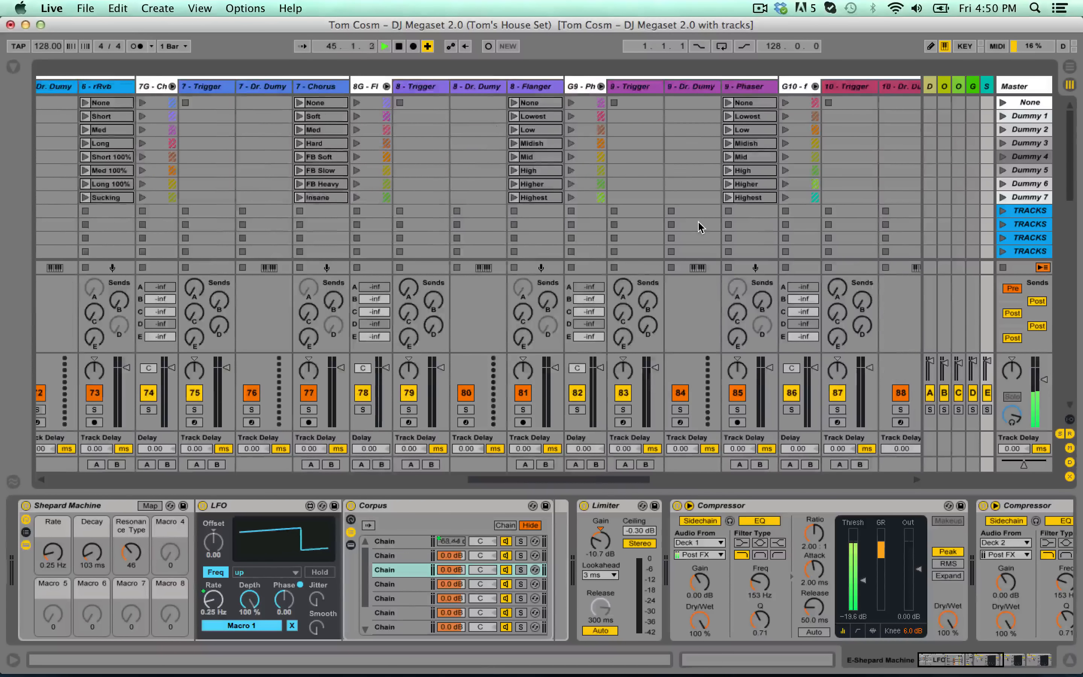
{"action": "scroll", "coordinate": [699, 226], "scroll_direction": "left", "scroll_amount": 4}
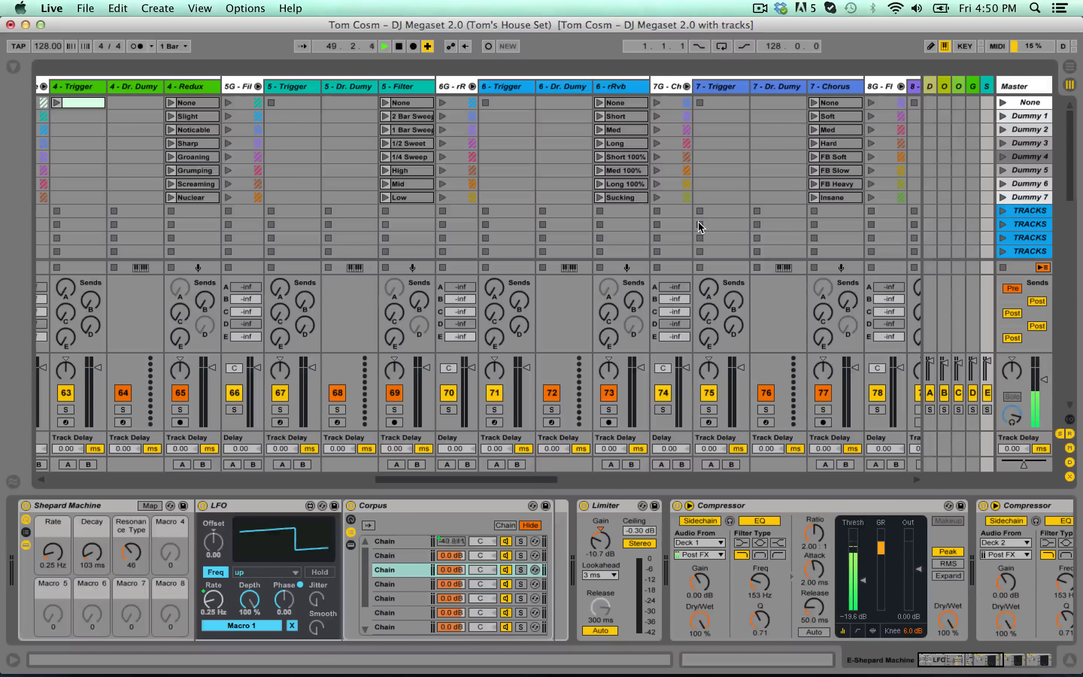
{"action": "scroll", "coordinate": [700, 226], "scroll_direction": "left", "scroll_amount": 3}
{"action": "scroll", "coordinate": [700, 227], "scroll_direction": "left", "scroll_amount": 4}
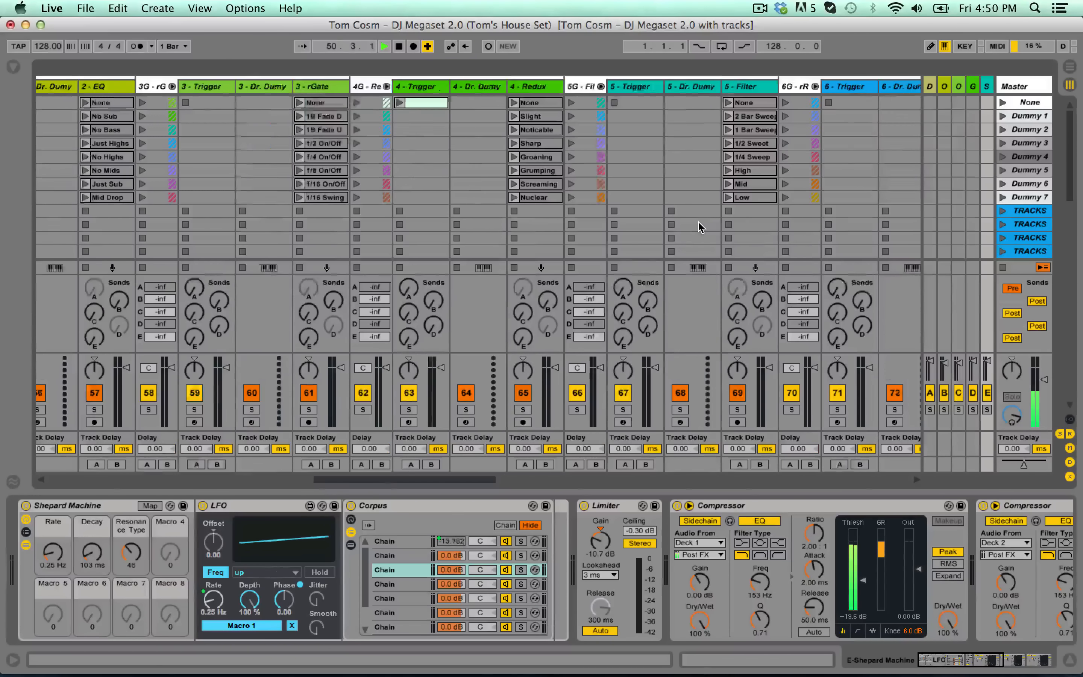